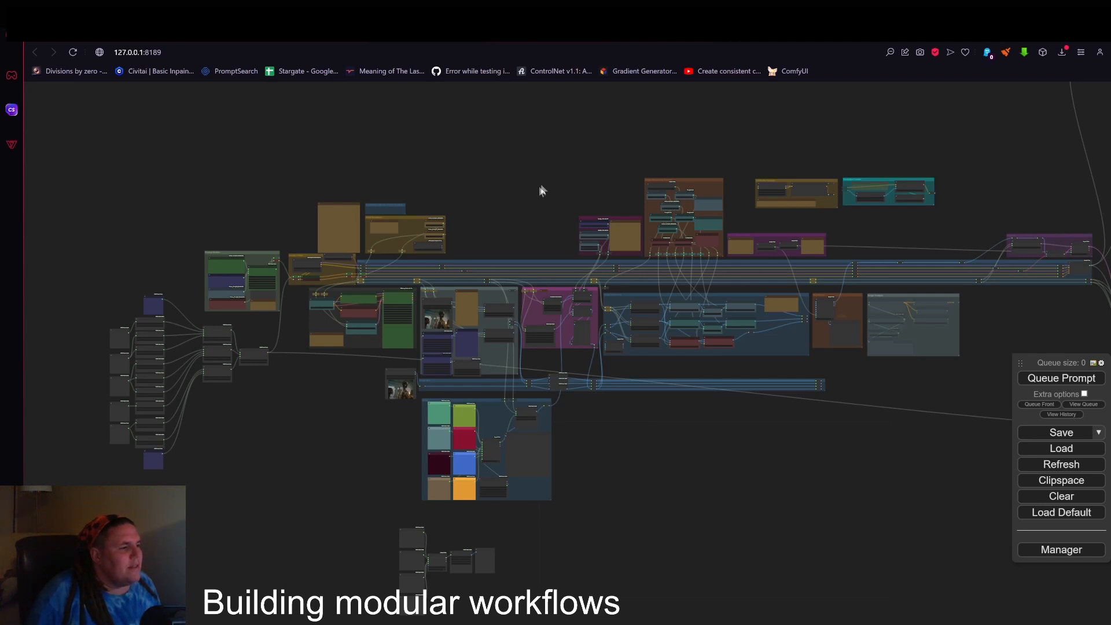
Spread out the default workflow by moving the Load Checkpoint, positive CLIP Text Encode and KSampler nodes apart.
drag(533, 207, 596, 212)
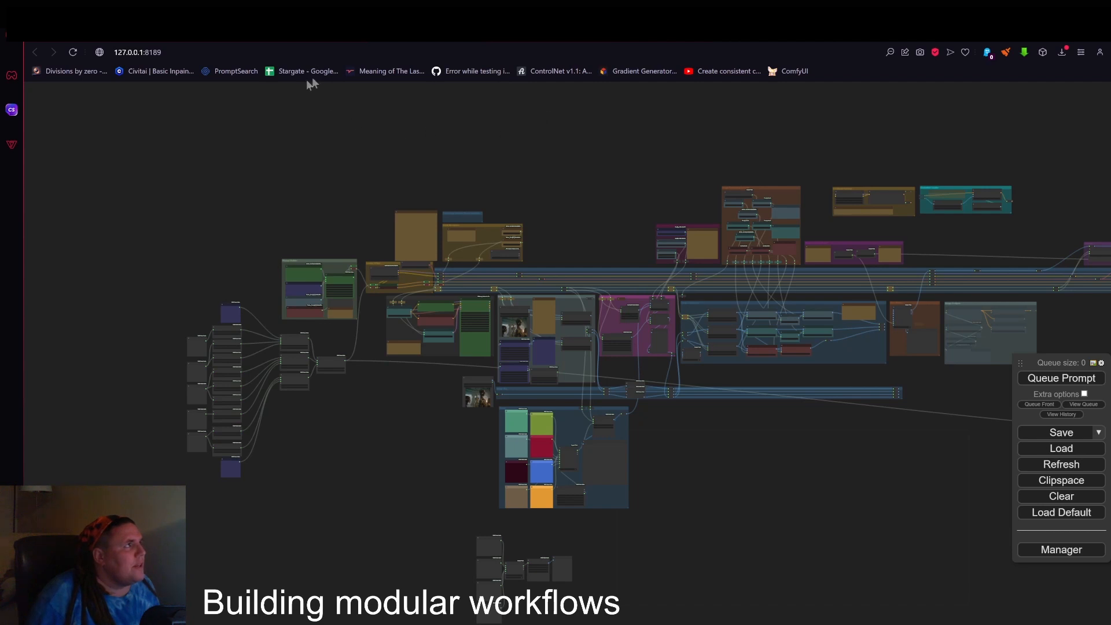
click(324, 30)
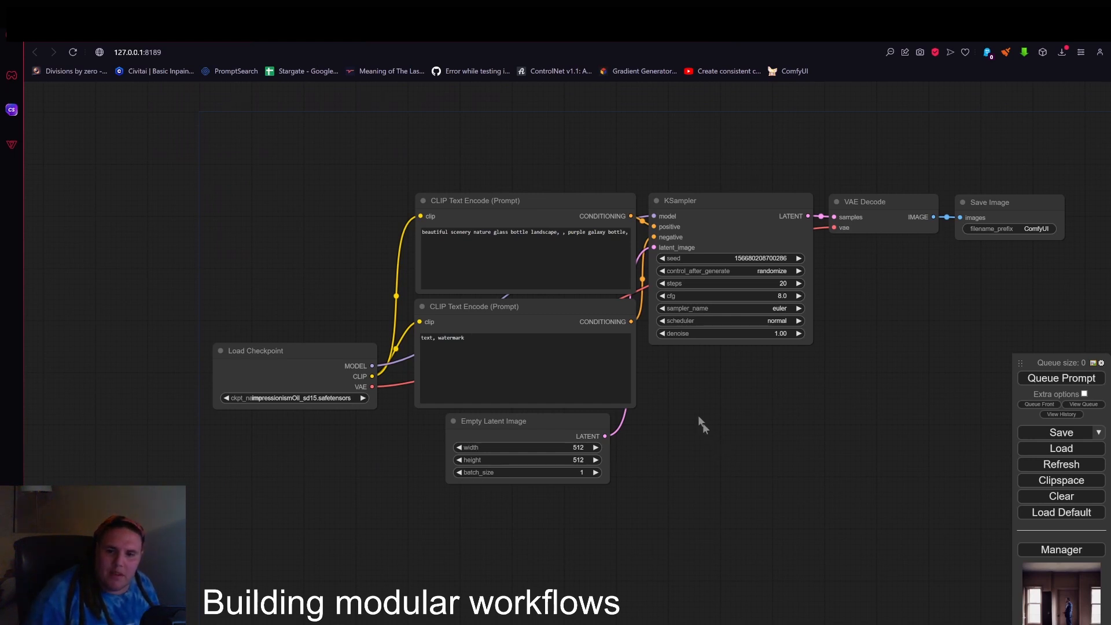
drag(336, 354, 291, 266)
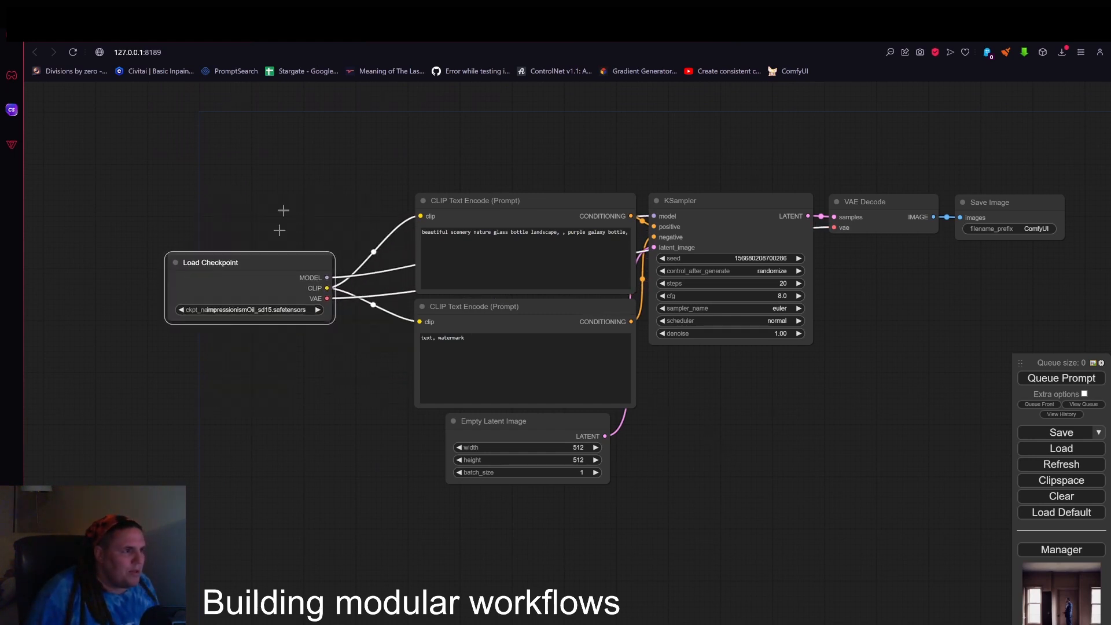
drag(284, 211, 226, 270)
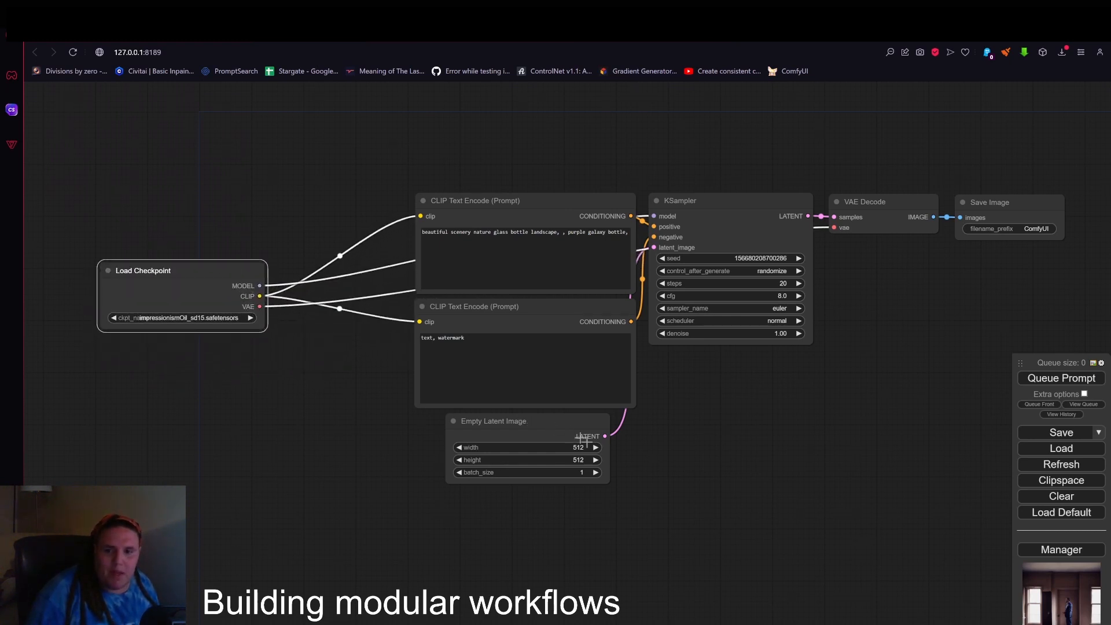
drag(518, 205, 360, 152)
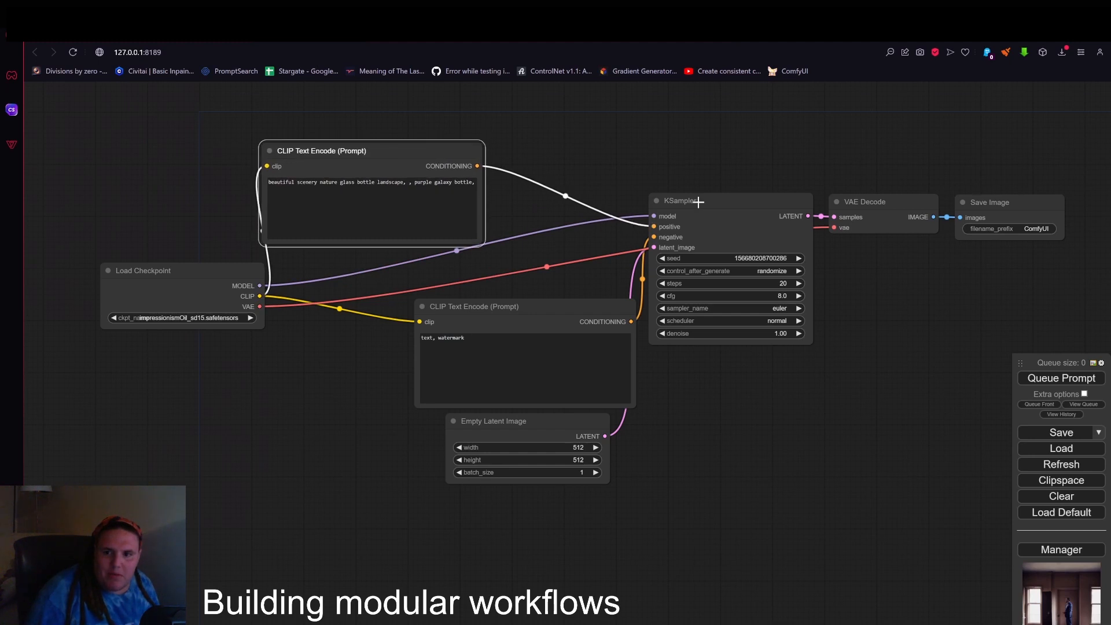
drag(698, 201, 691, 156)
click(454, 161)
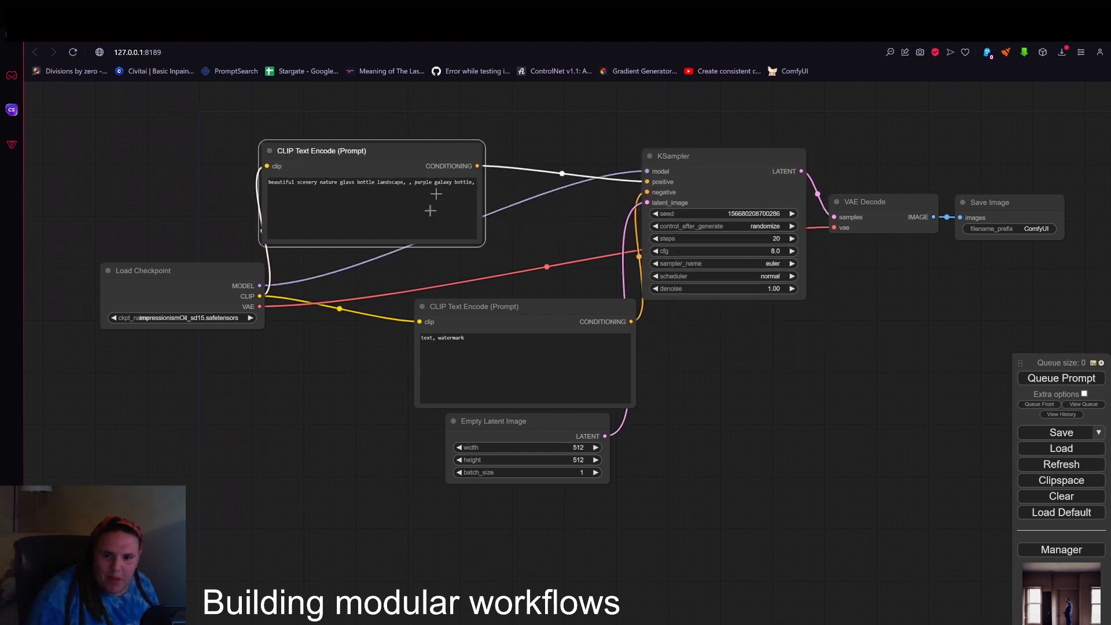
drag(450, 168, 552, 181)
Move the VAE Decode and Save Image nodes directly below the Load Checkpoint node.
drag(856, 203, 200, 370)
drag(991, 204, 175, 404)
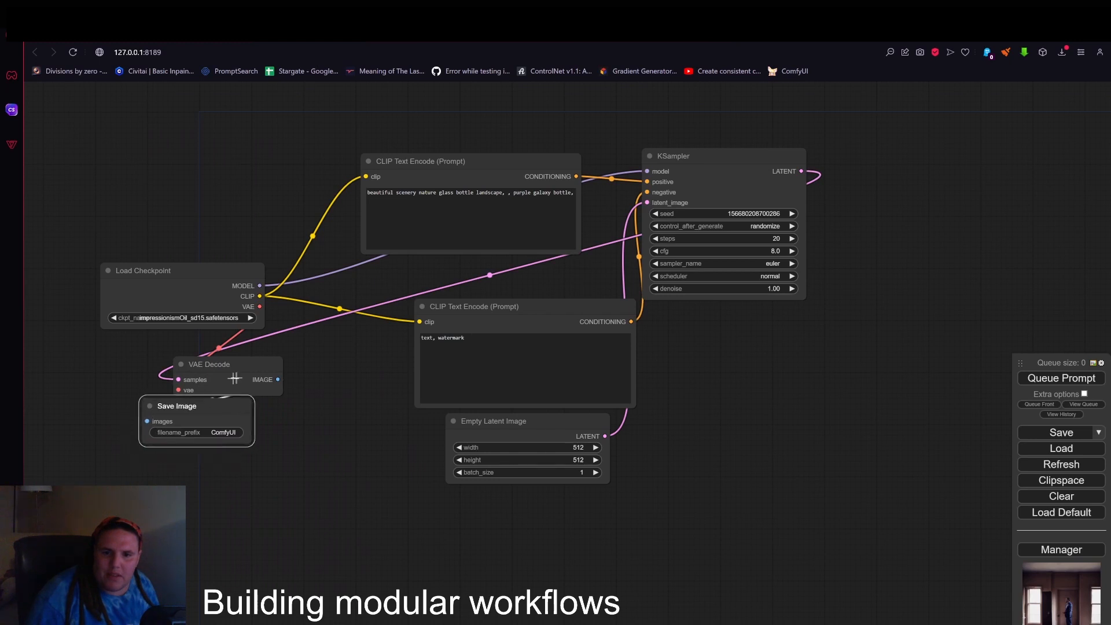
scroll(186, 344, up, 3)
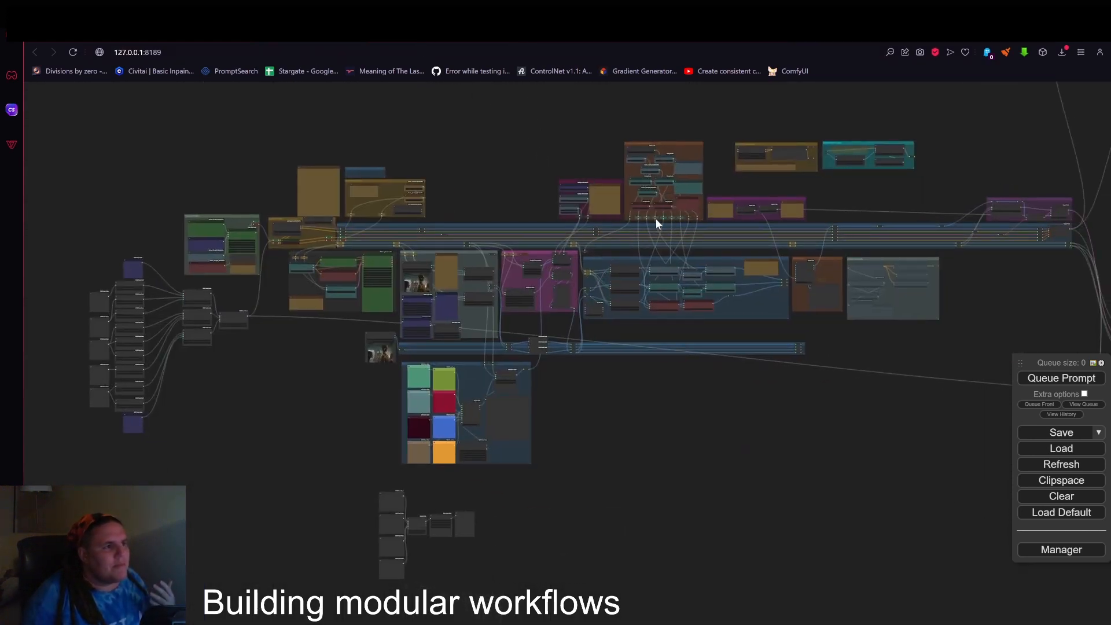
Examine the large modular workflow, its bus lines, and the gradient group with its color presets, switch and Image Bus connection.
drag(803, 175, 711, 199)
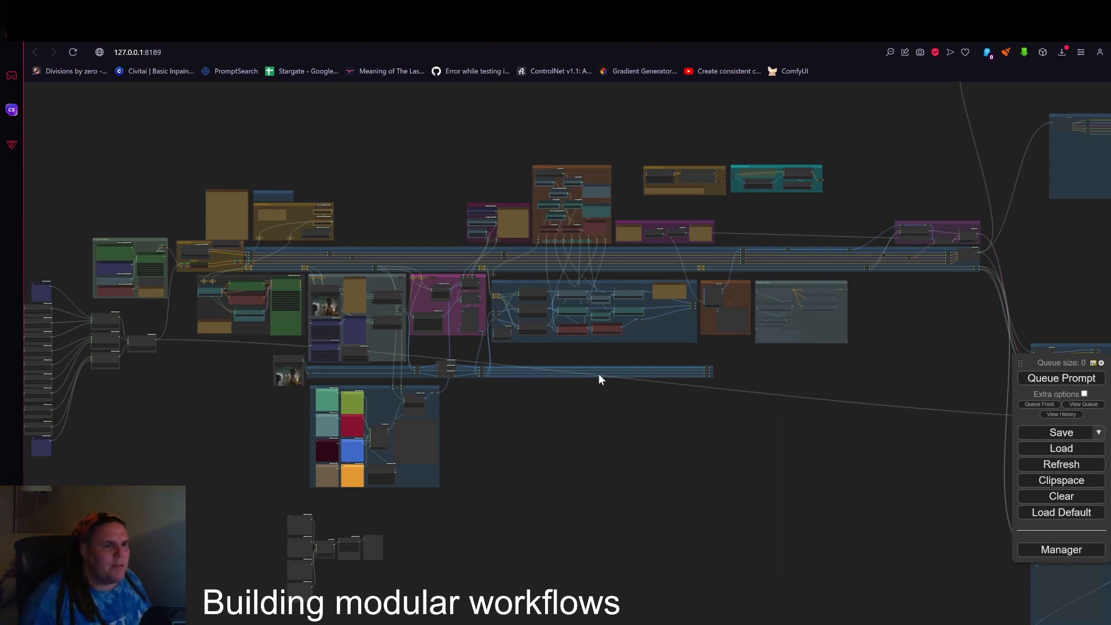
drag(588, 436, 868, 471)
scroll(521, 393, up, 6)
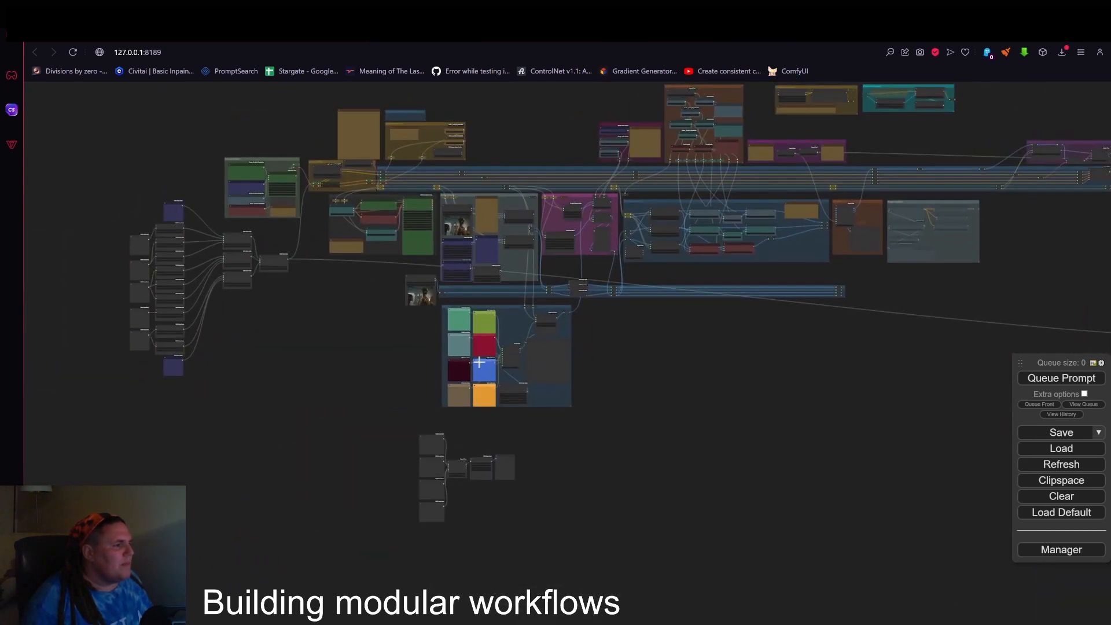
drag(565, 339, 566, 438)
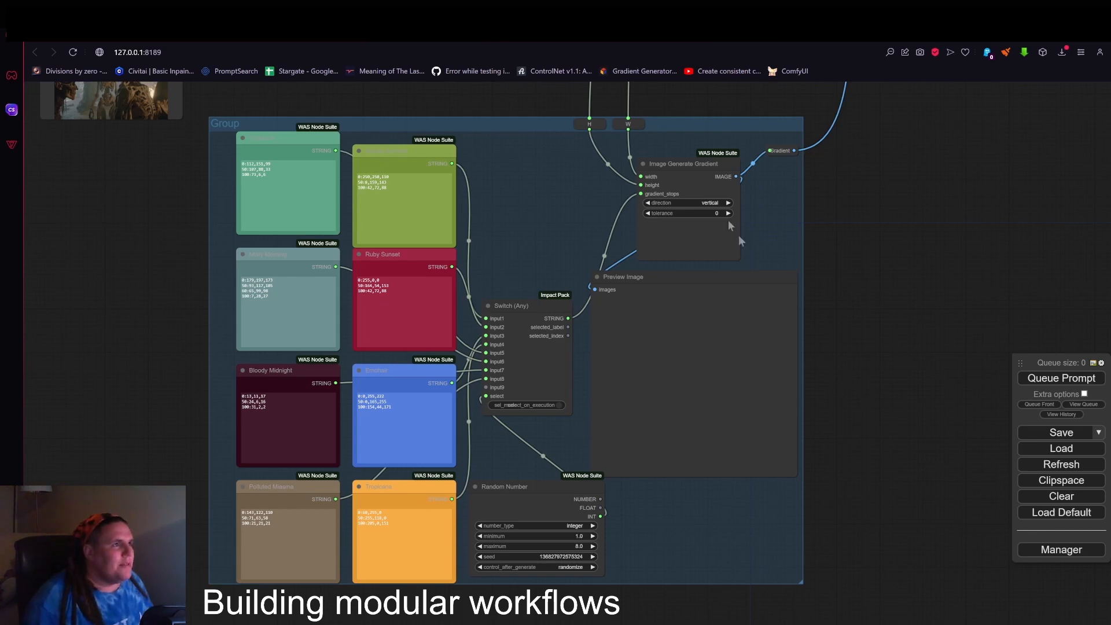
drag(570, 178, 586, 252)
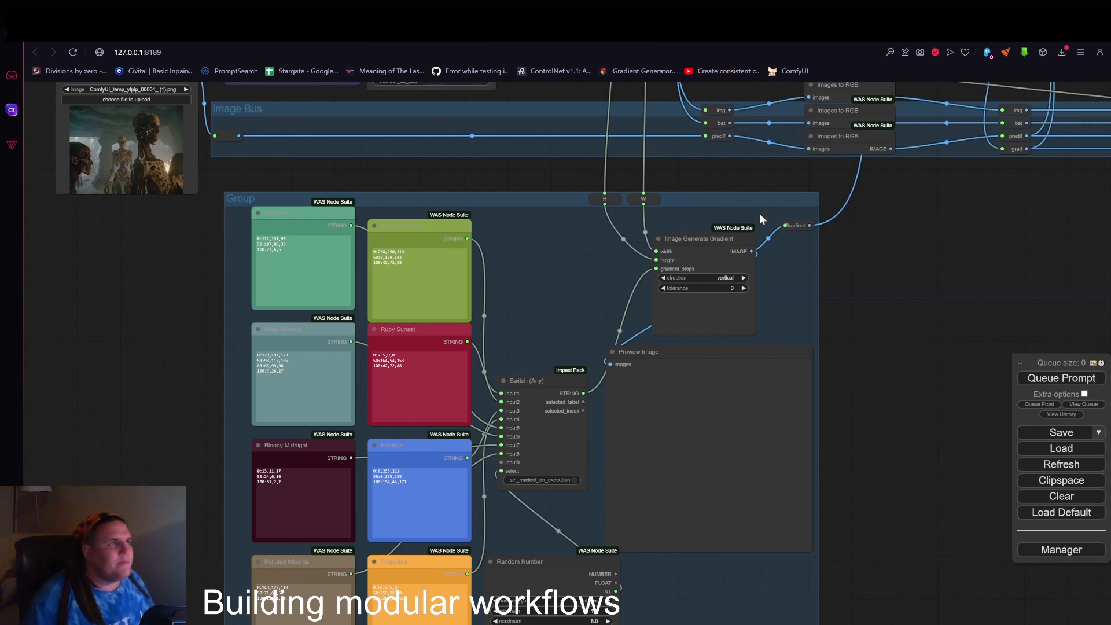
scroll(531, 330, down, 15)
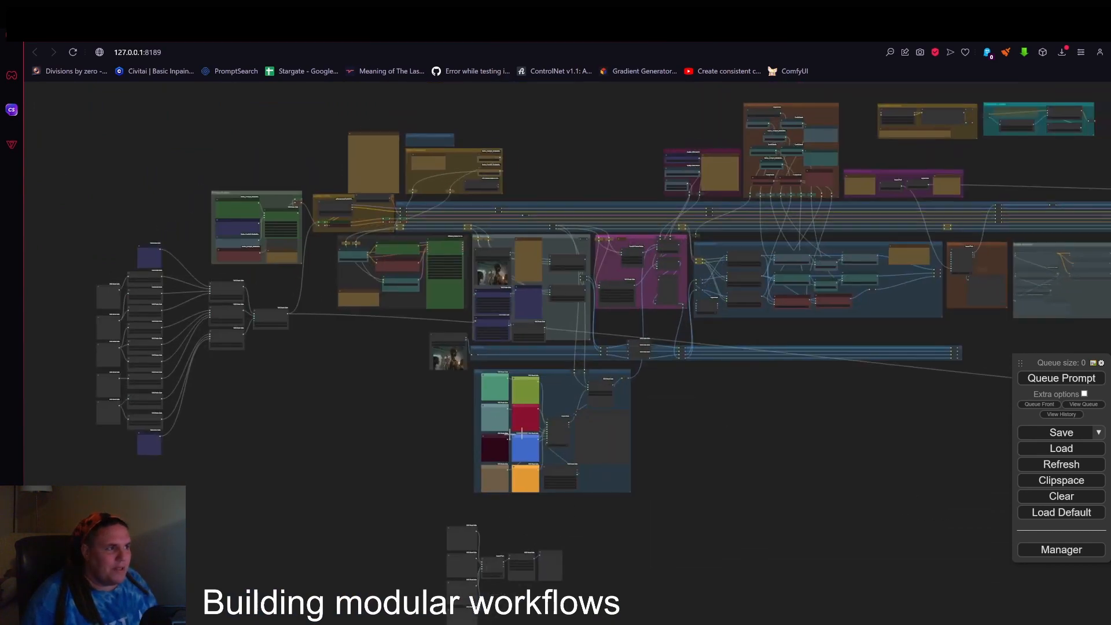
drag(818, 453, 595, 513)
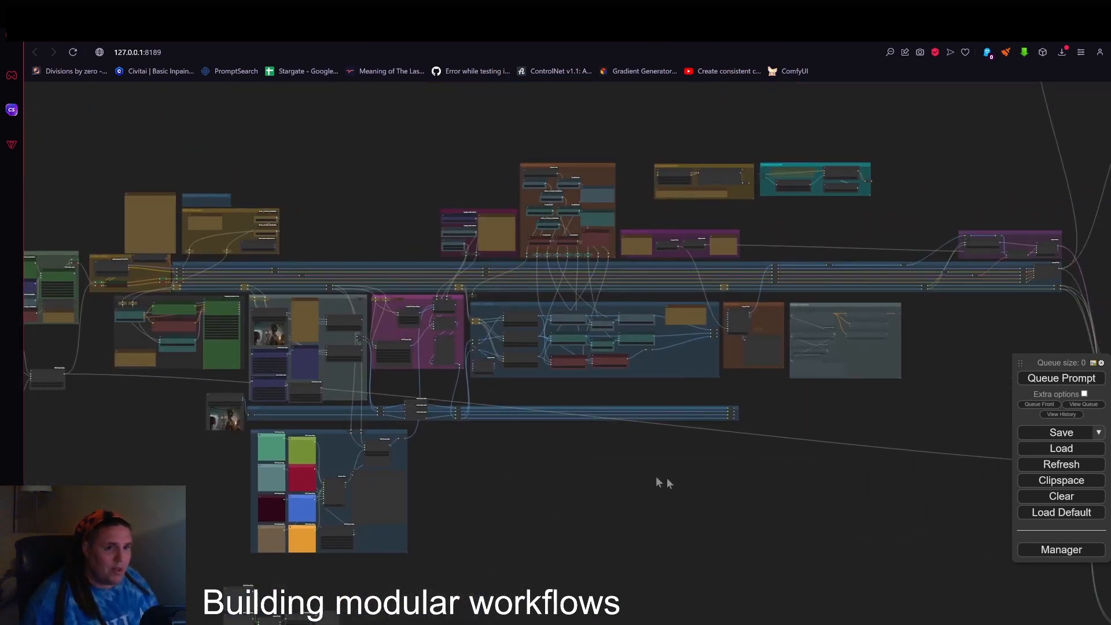
drag(670, 484, 749, 482)
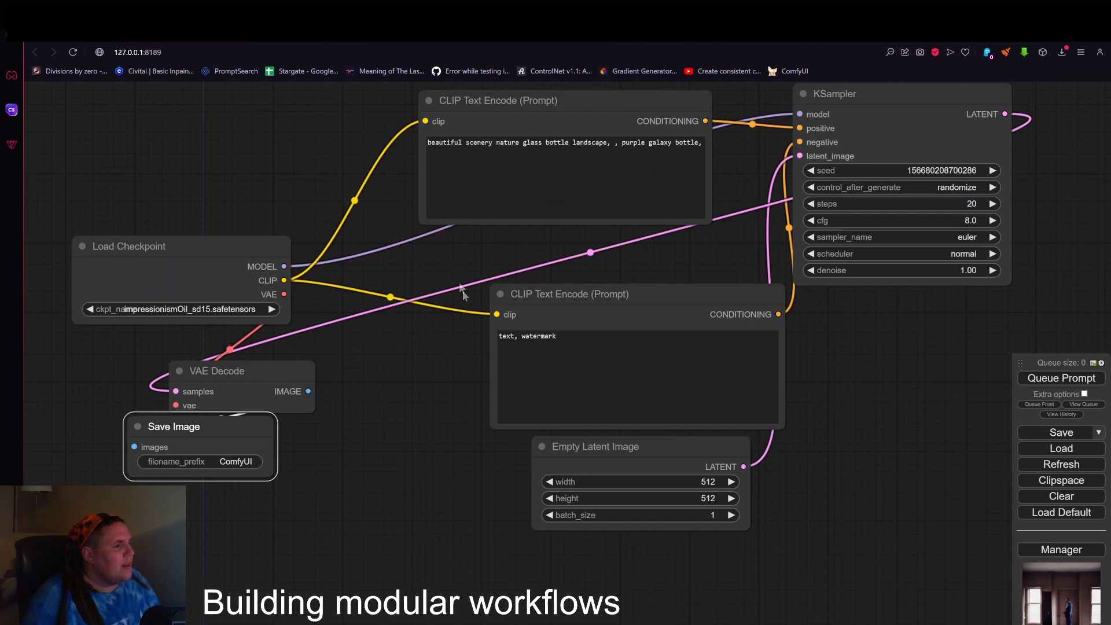
Reload the default workflow in place of the rearranged nodes.
scroll(466, 313, down, 3)
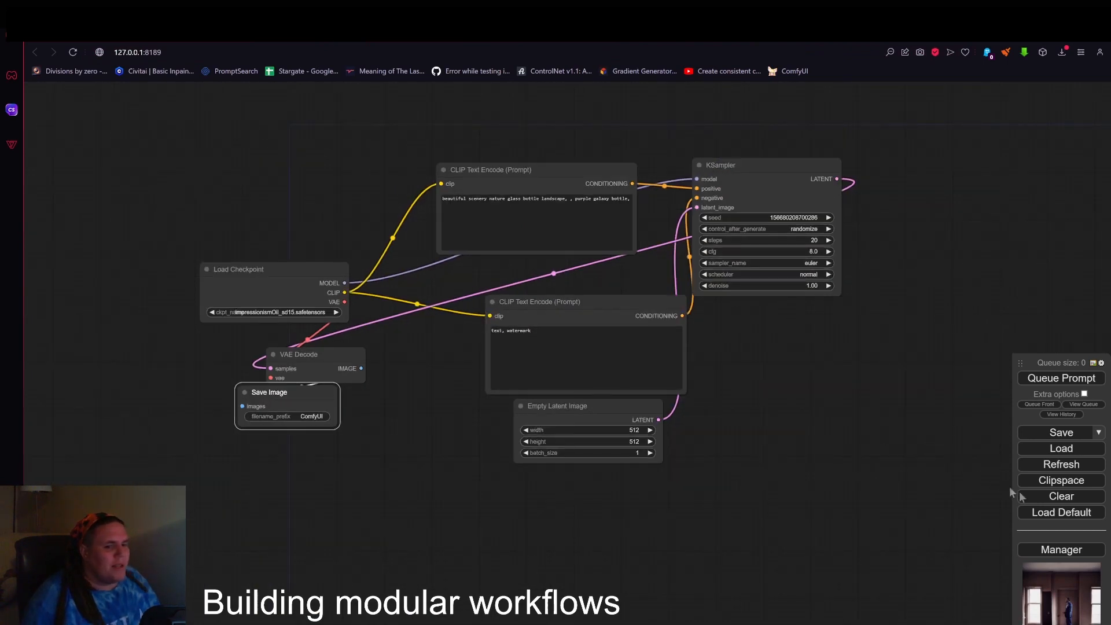
click(1061, 512)
click(625, 111)
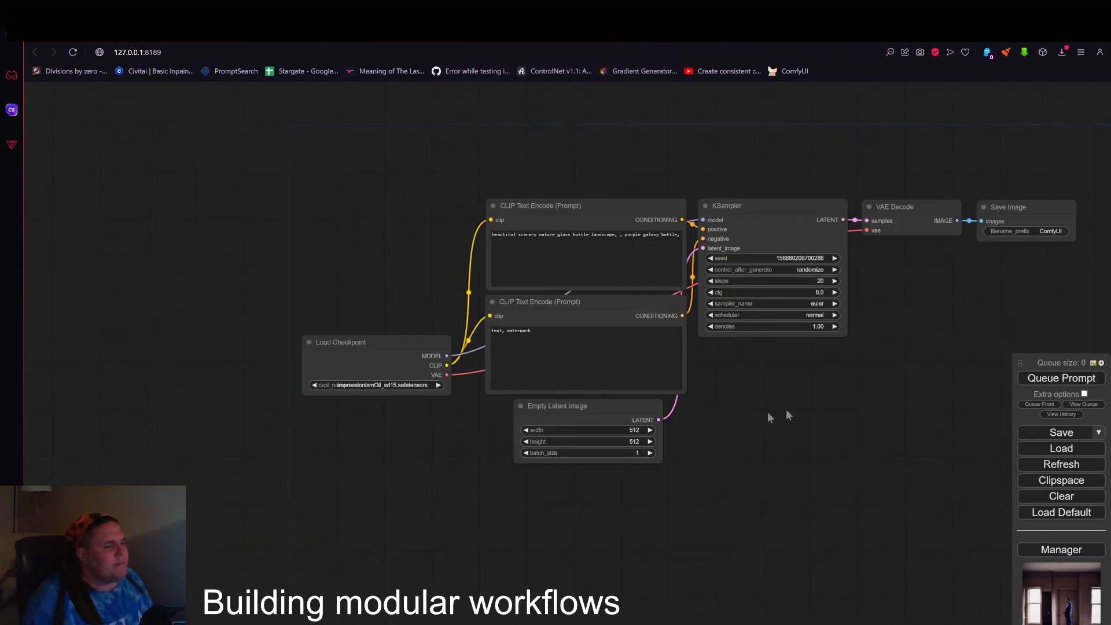
drag(788, 416, 699, 447)
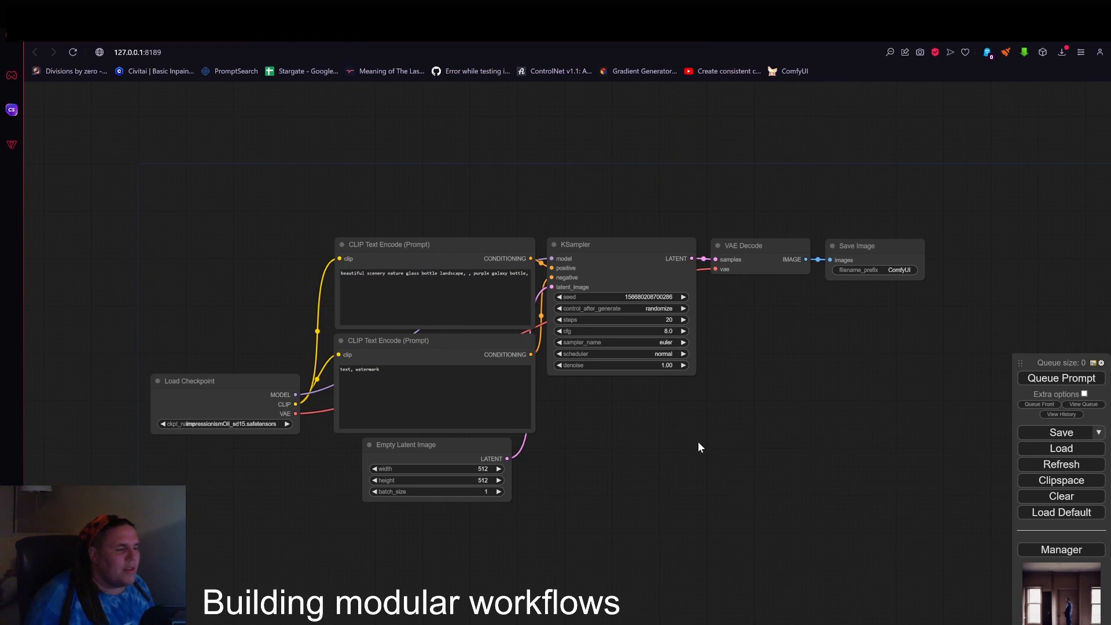
drag(258, 388, 260, 387)
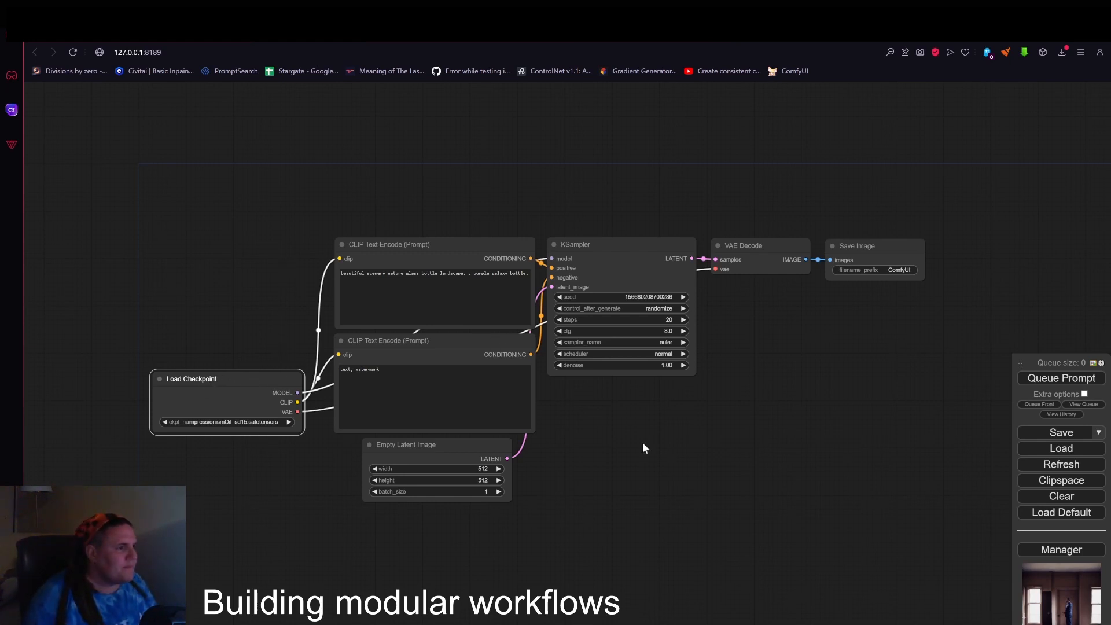
drag(641, 444, 743, 428)
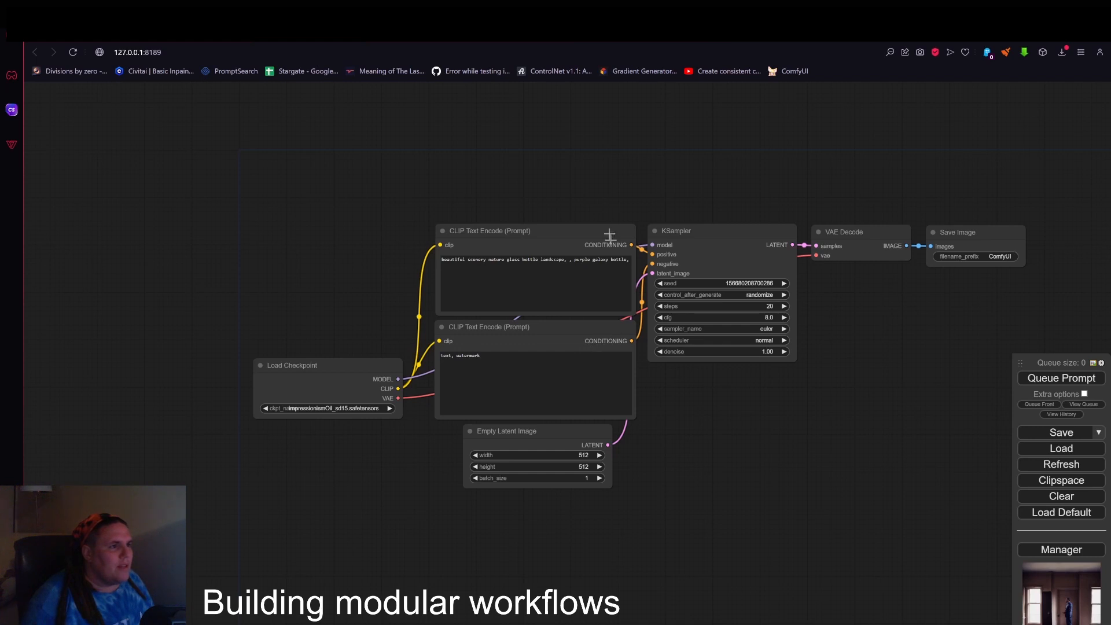
Disconnect all links from the KSampler and move it to empty canvas below the Empty Latent Image node.
drag(653, 255, 637, 288)
drag(788, 249, 812, 251)
drag(812, 251, 796, 225)
click(749, 163)
drag(726, 240, 745, 479)
drag(757, 463, 544, 348)
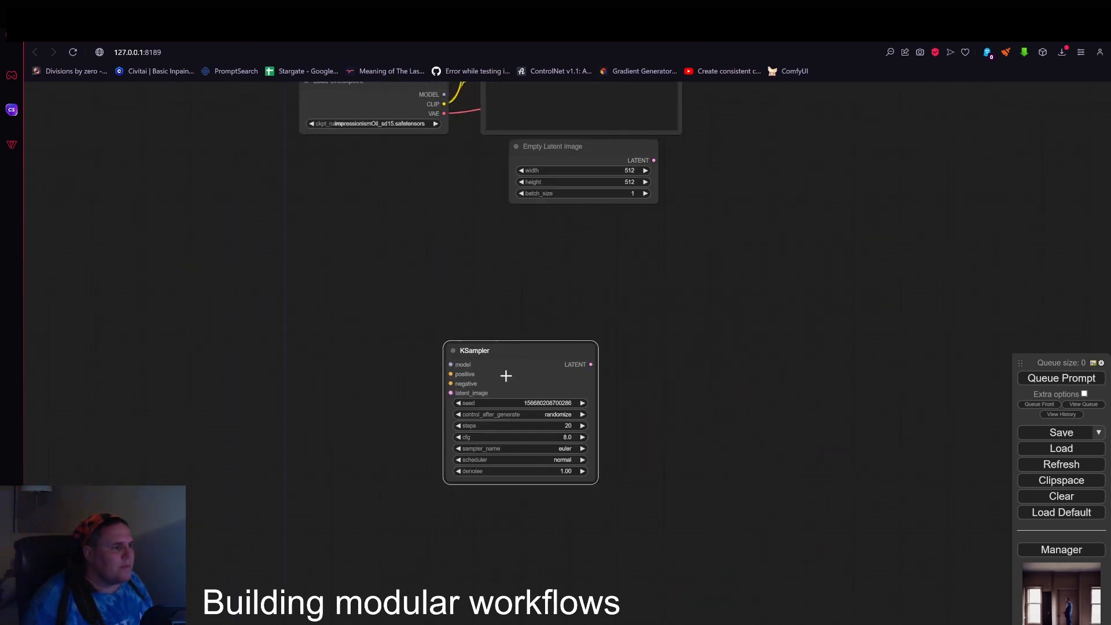
scroll(518, 342, up, 5)
drag(521, 293, 557, 197)
drag(569, 263, 637, 240)
scroll(633, 265, up, 2)
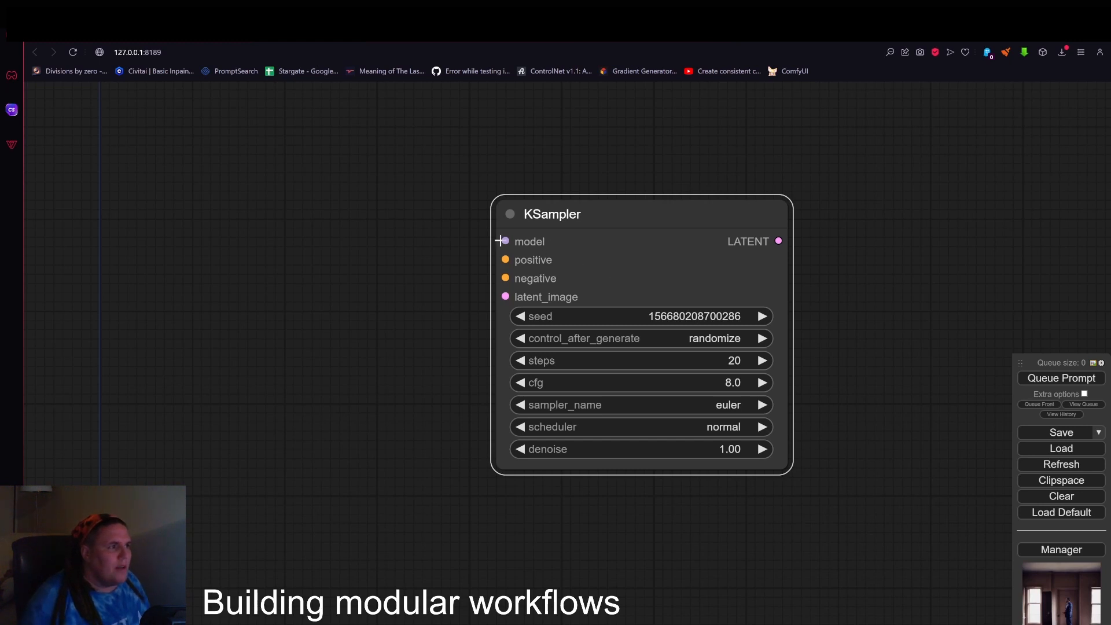
drag(505, 241, 454, 232)
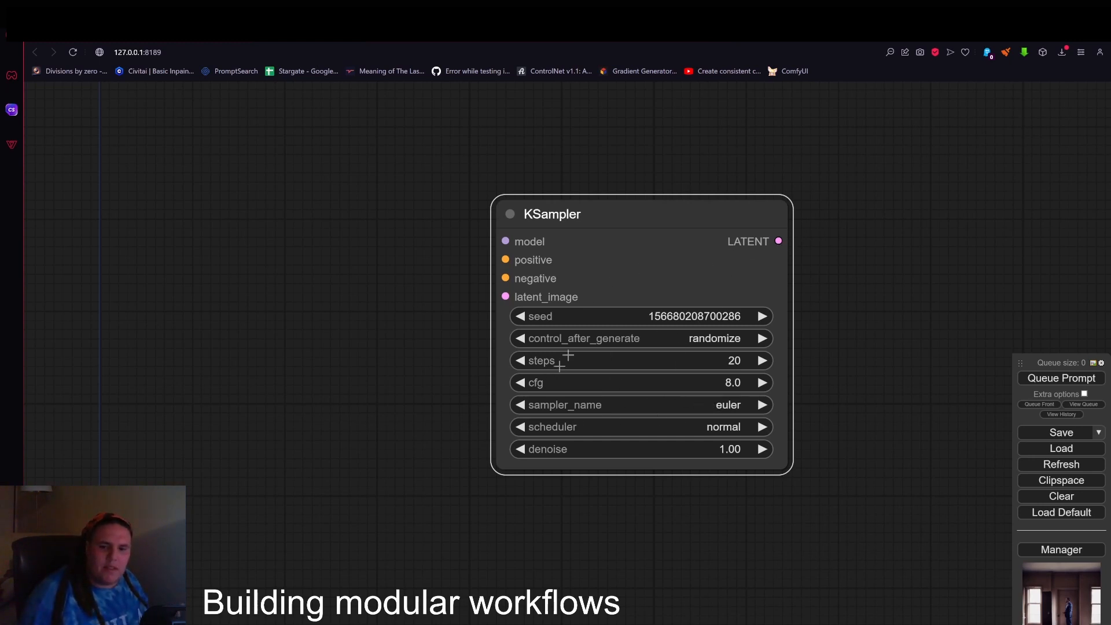
scroll(603, 391, down, 3)
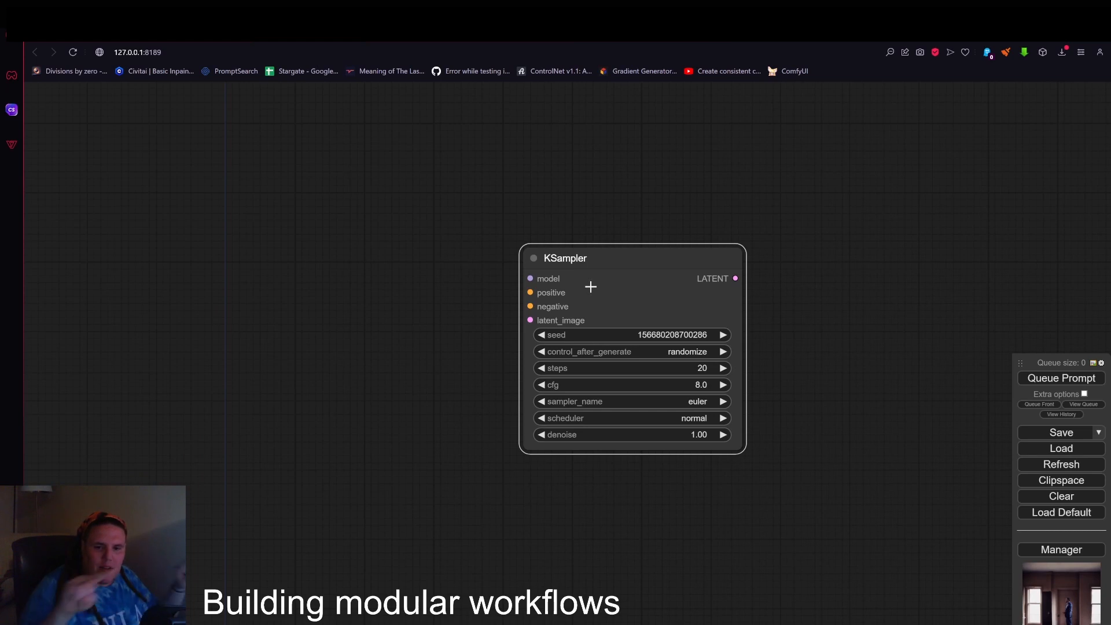
Move the KSampler down, add a group above it and enlarge the group to be wider than the node.
drag(641, 256, 710, 346)
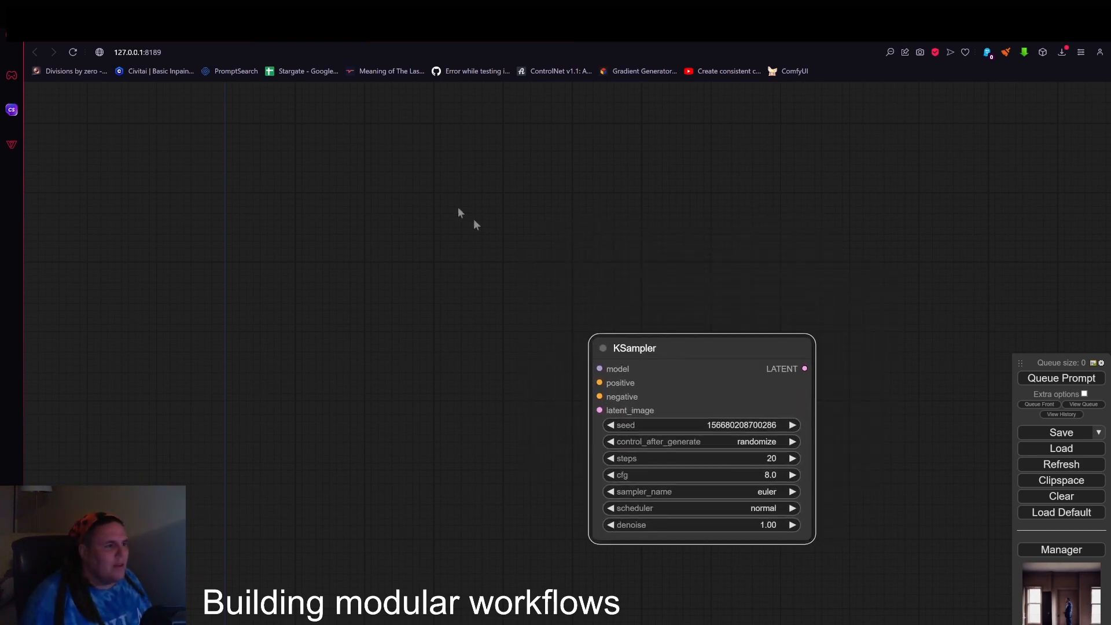
double_click(432, 186)
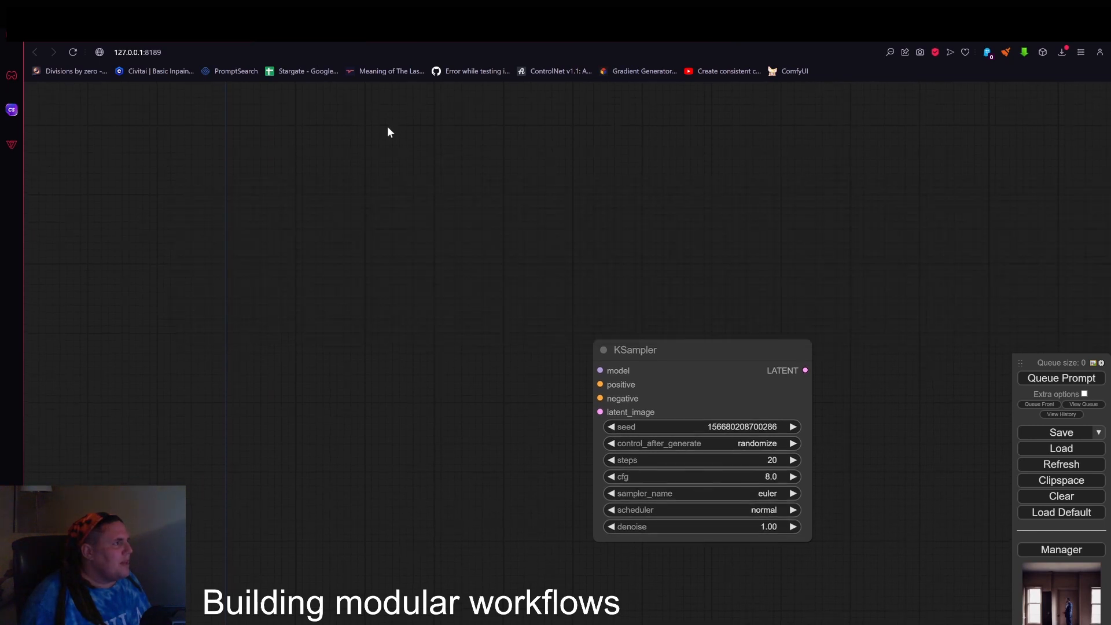
right_click(398, 159)
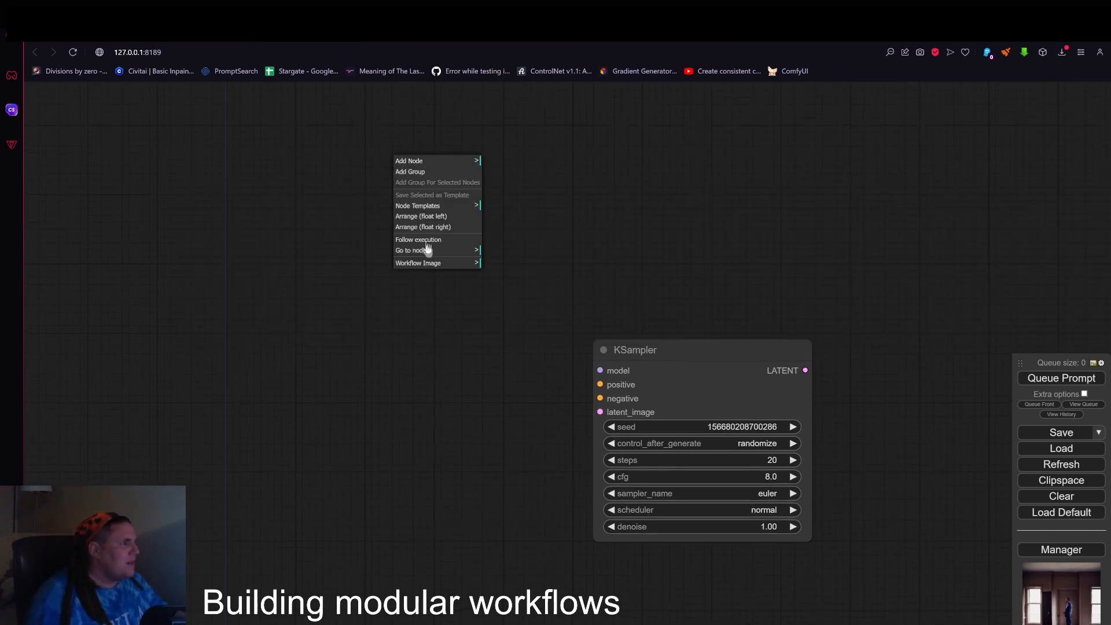
click(463, 171)
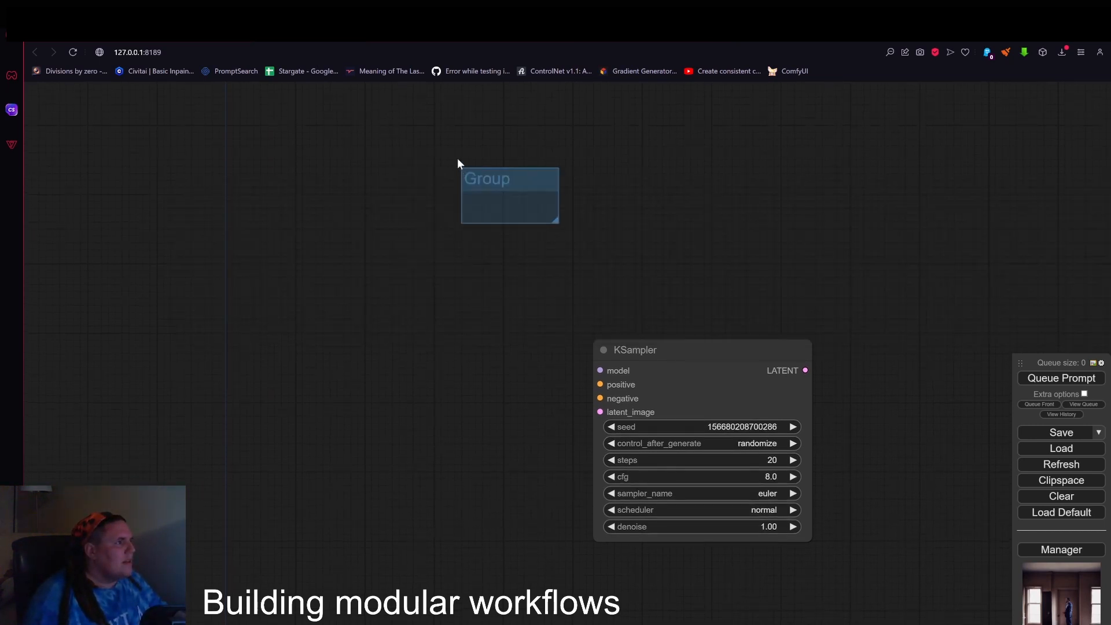
right_click(493, 173)
click(586, 222)
drag(556, 221, 889, 330)
Add four Reroute nodes stacked vertically along the left edge of the group.
right_click(511, 220)
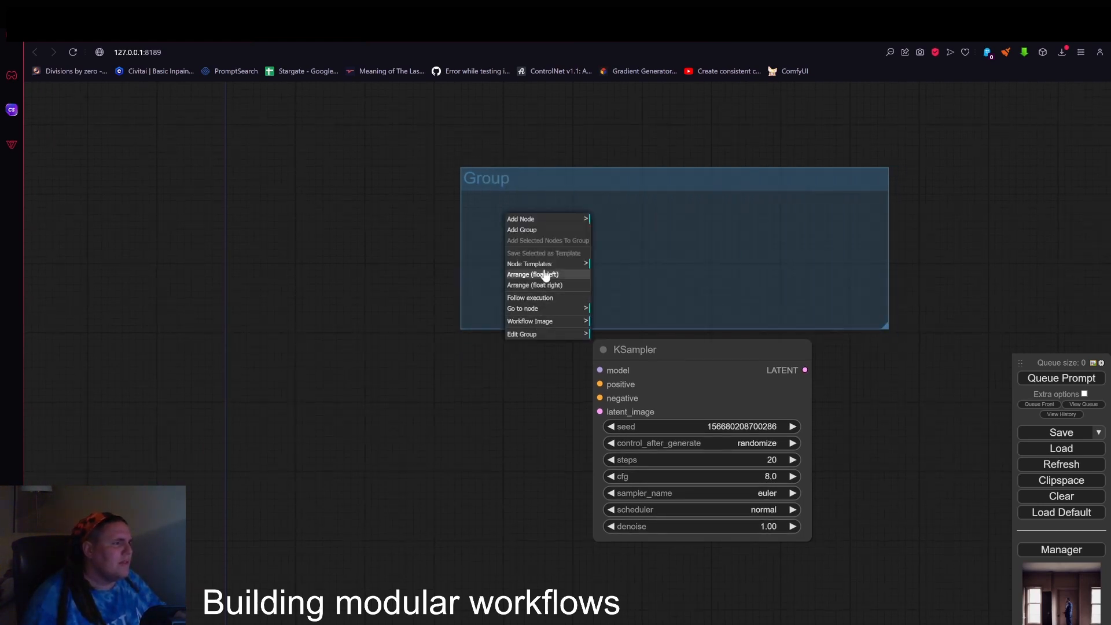
click(533, 220)
click(614, 323)
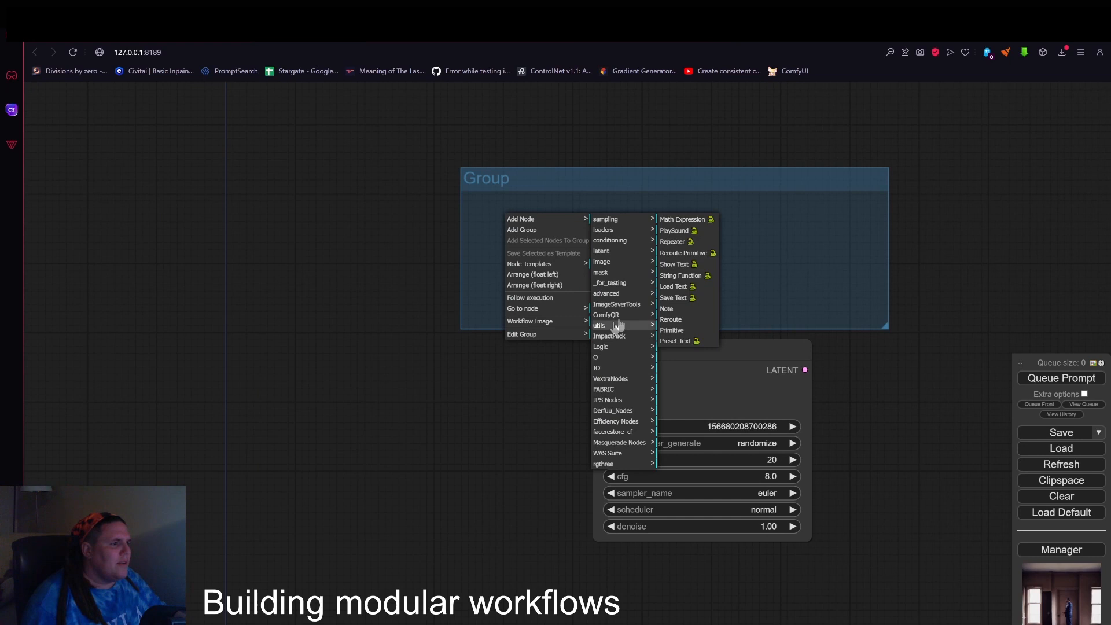
click(679, 312)
alt+drag(529, 228, 490, 264)
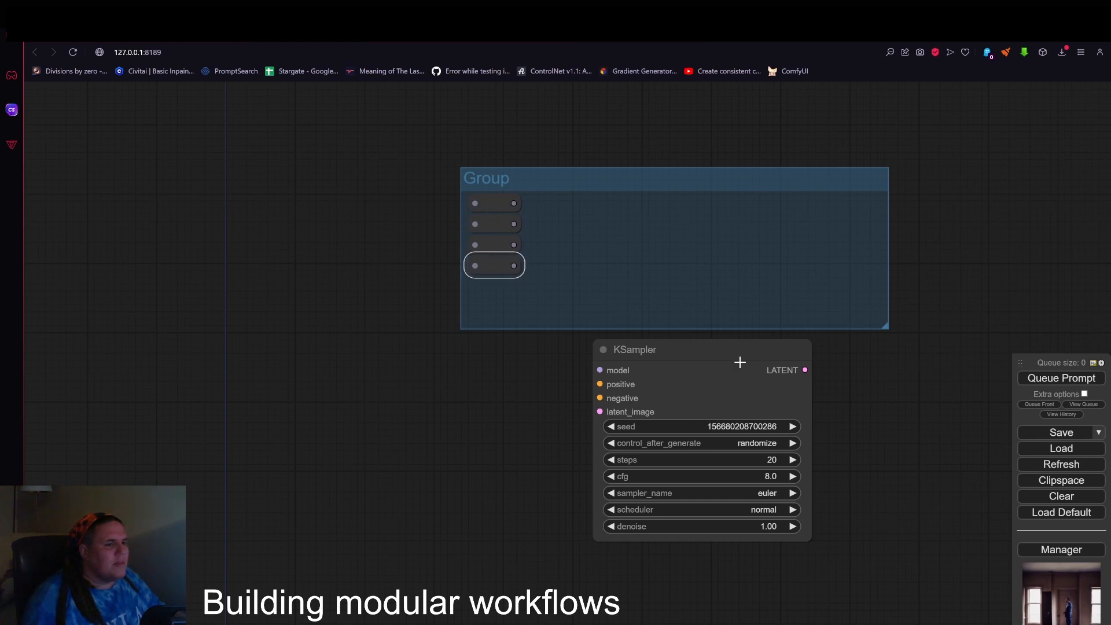
Extend the group downward, moving the KSampler out of its way, and place a fifth Reroute node at the group's upper right corner.
drag(740, 362, 733, 418)
drag(885, 327, 891, 401)
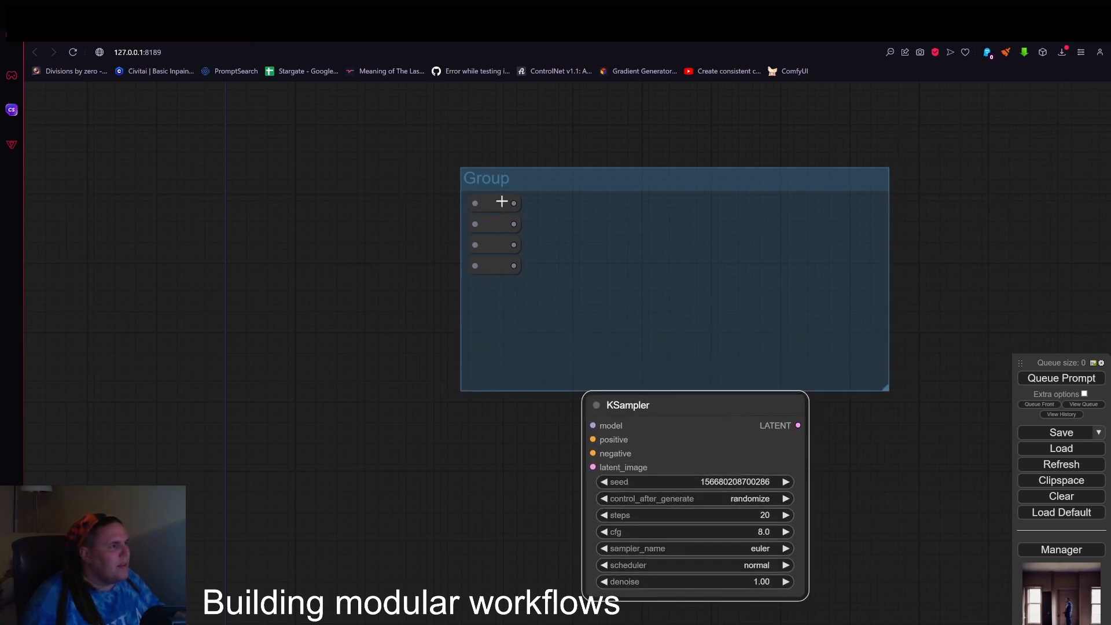
alt+drag(501, 201, 861, 202)
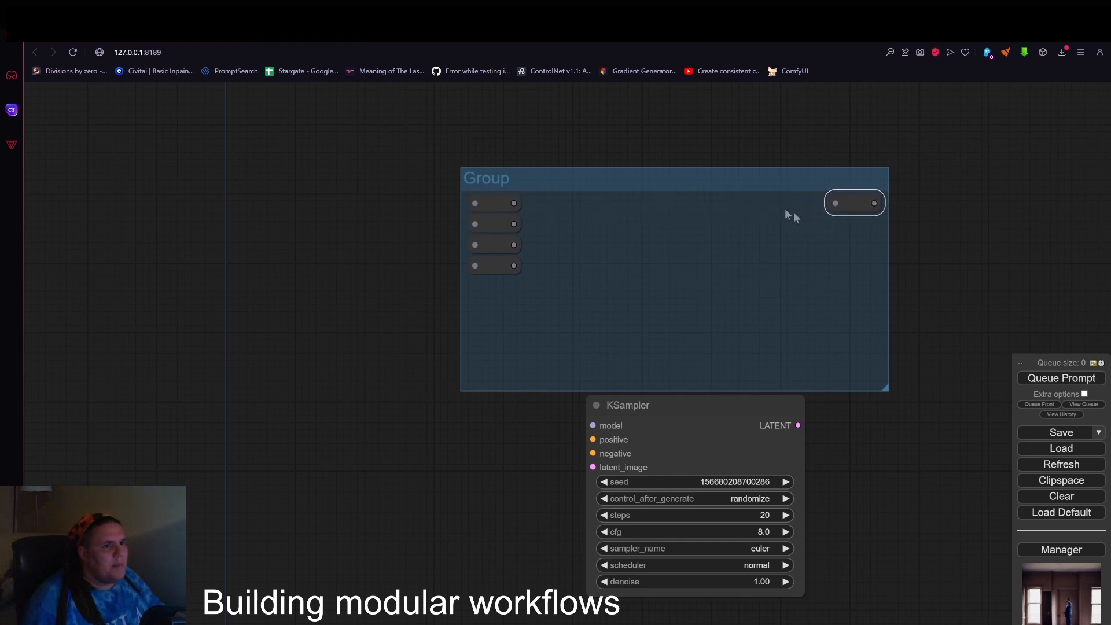
click(894, 353)
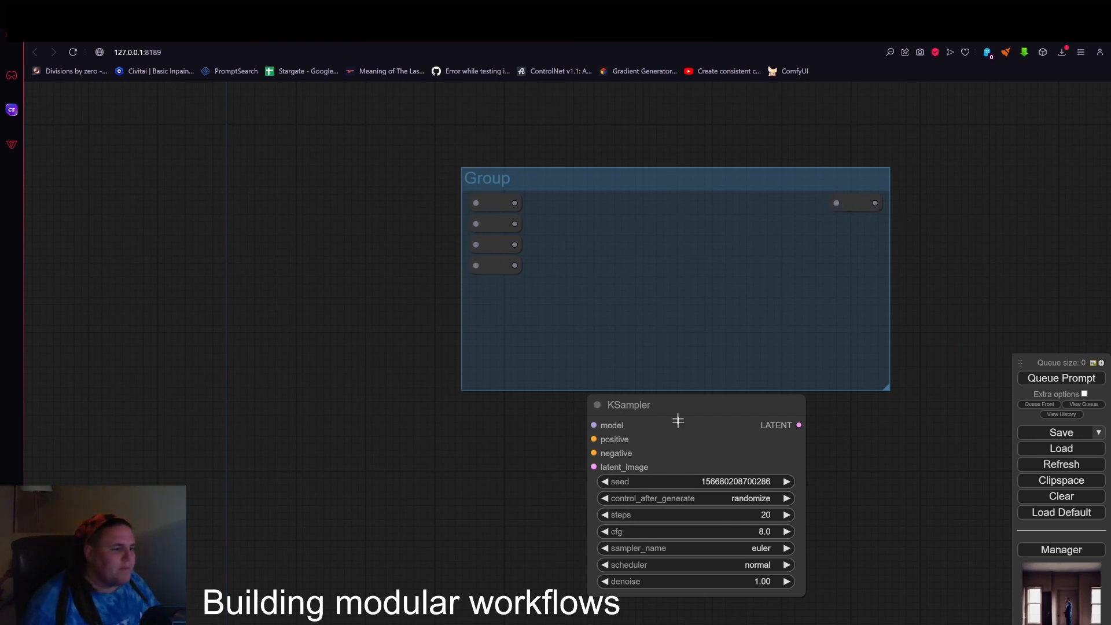
Place the KSampler inside the enlarged group, wiring the left Reroutes to model, positive, negative and latent_image, and LATENT to the right Reroute.
drag(676, 408, 661, 213)
drag(514, 203, 579, 231)
drag(515, 224, 579, 244)
drag(514, 245, 580, 260)
drag(514, 265, 580, 273)
drag(785, 231, 838, 202)
drag(891, 395, 924, 464)
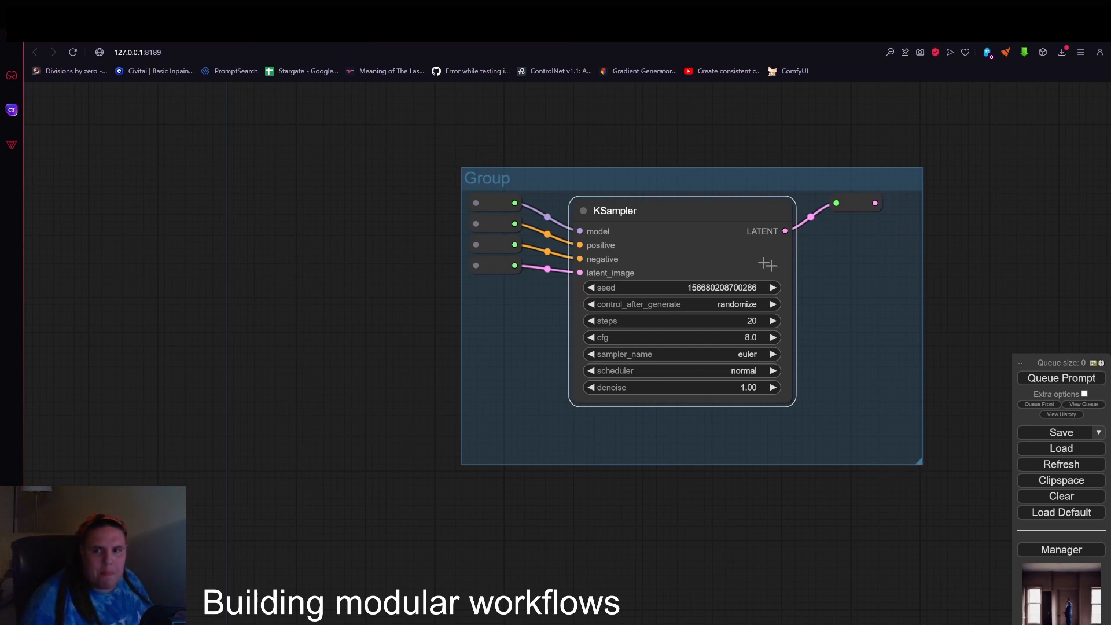
Widen the group well beyond the KSampler and move the output Reroute to its upper right corner.
scroll(768, 263, down, 2)
scroll(670, 232, down, 2)
drag(783, 172, 679, 263)
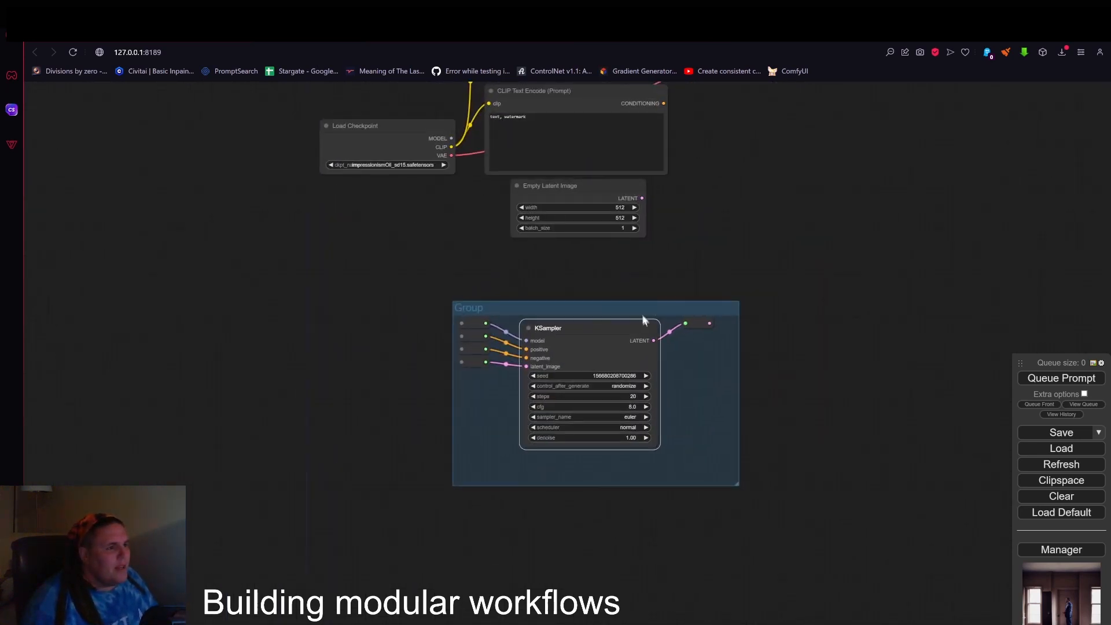
drag(696, 328, 713, 328)
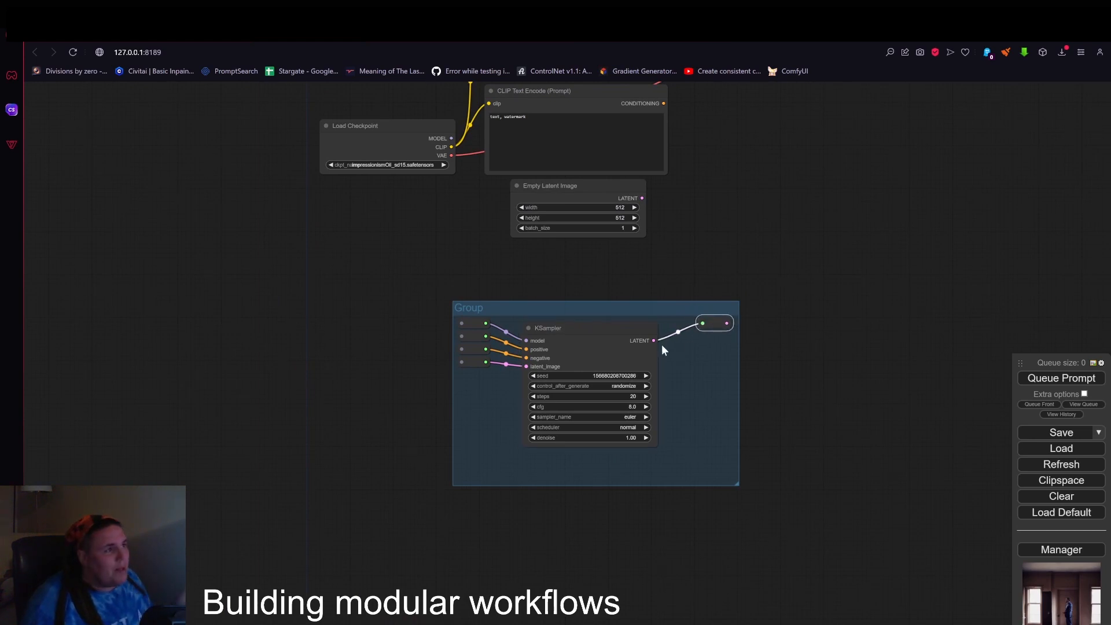
drag(595, 310, 668, 246)
scroll(703, 316, up, 4)
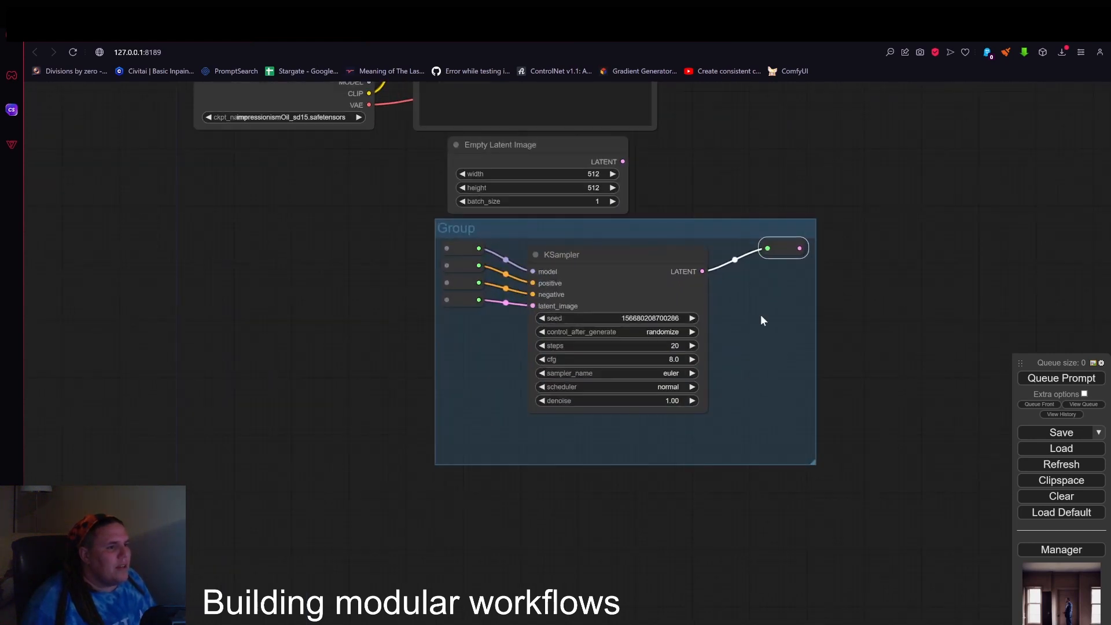
scroll(849, 354, down, 2)
drag(821, 459, 977, 481)
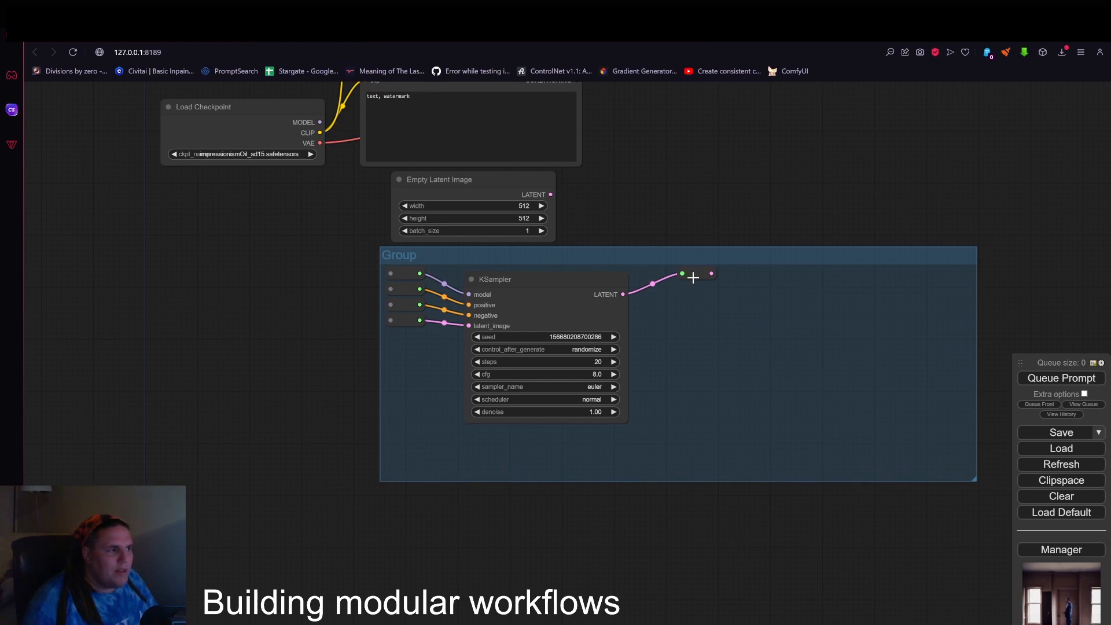
drag(689, 276, 957, 273)
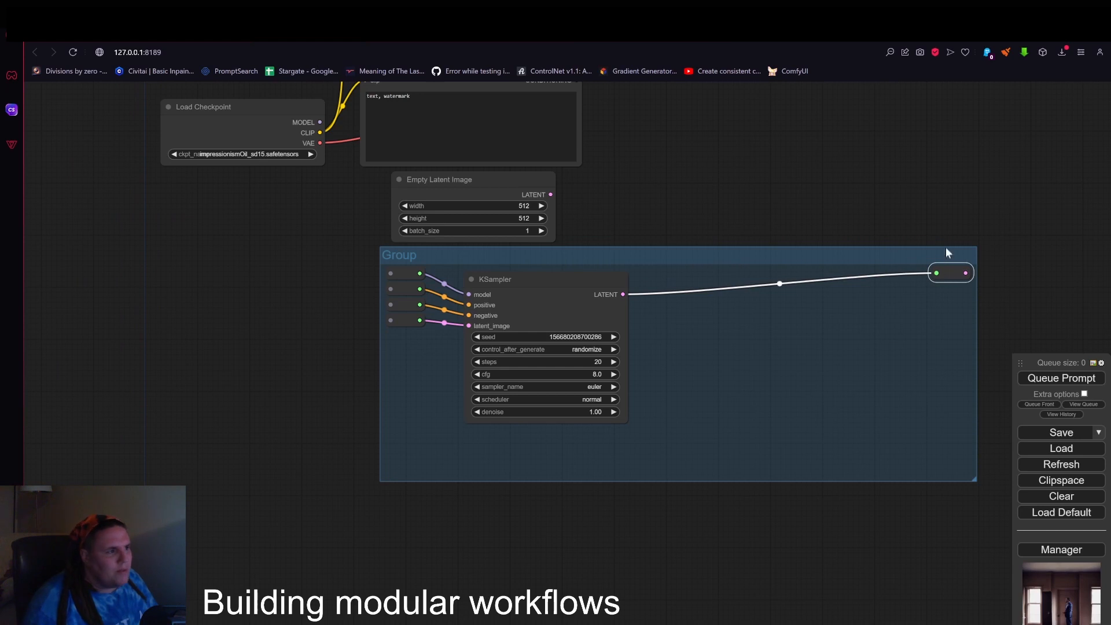
Duplicate the output Reroute and place the copy just below the original at the group's right edge.
right_click(873, 296)
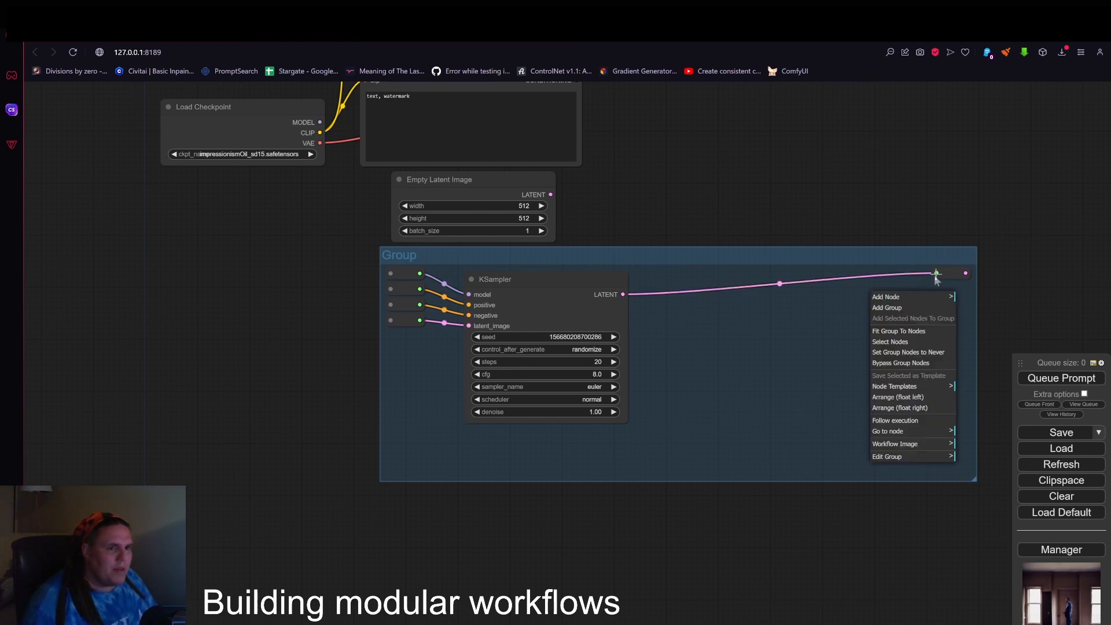
click(952, 273)
key(ctrl+c)
key(ctrl+v)
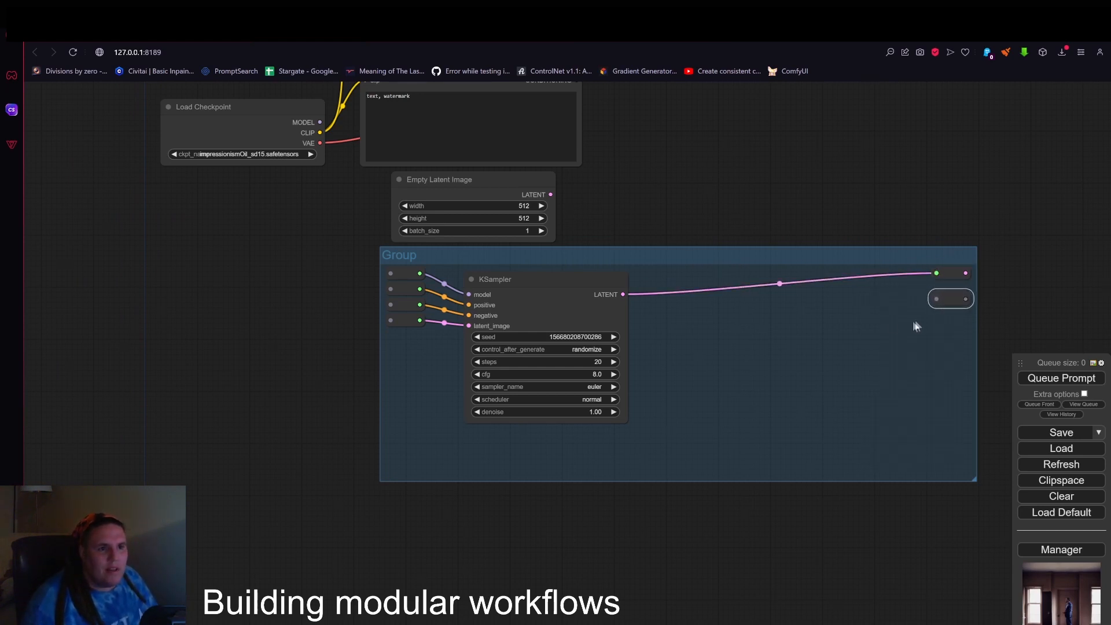
right_click(889, 320)
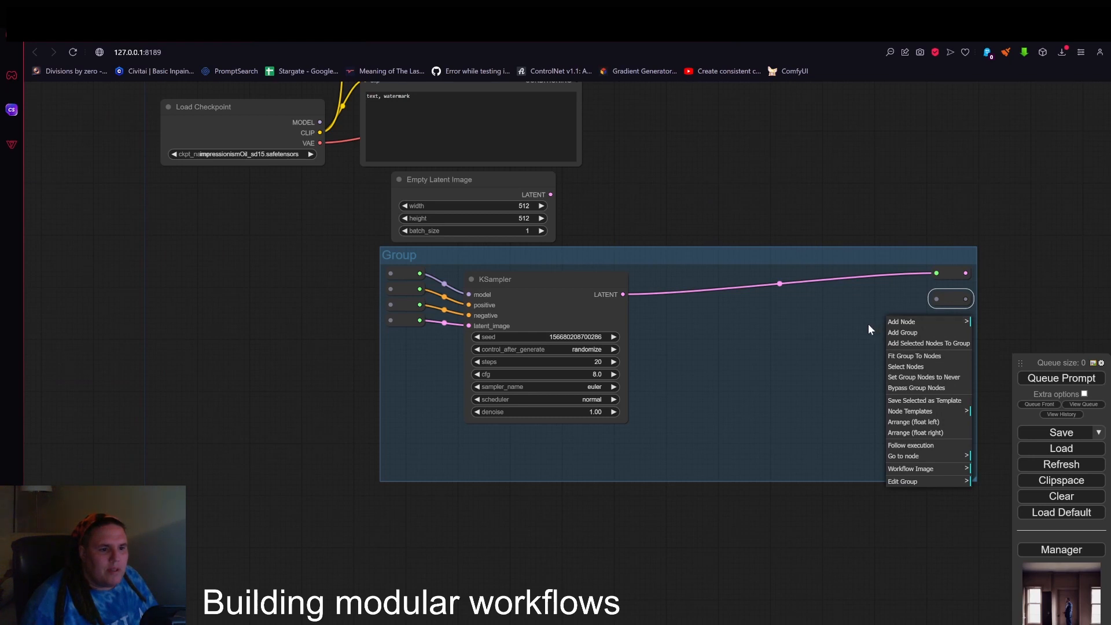
click(930, 301)
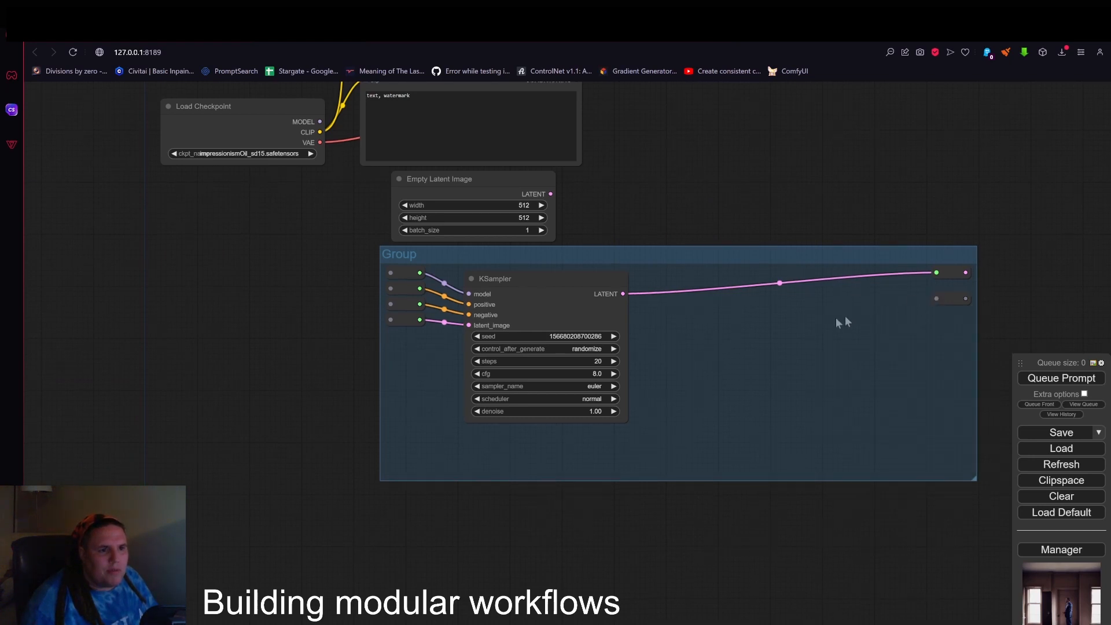
Add a VAE Decode node from the KSampler's LATENT output and connect its IMAGE output to the lower output Reroute.
drag(622, 294, 763, 299)
click(709, 371)
drag(832, 314, 935, 288)
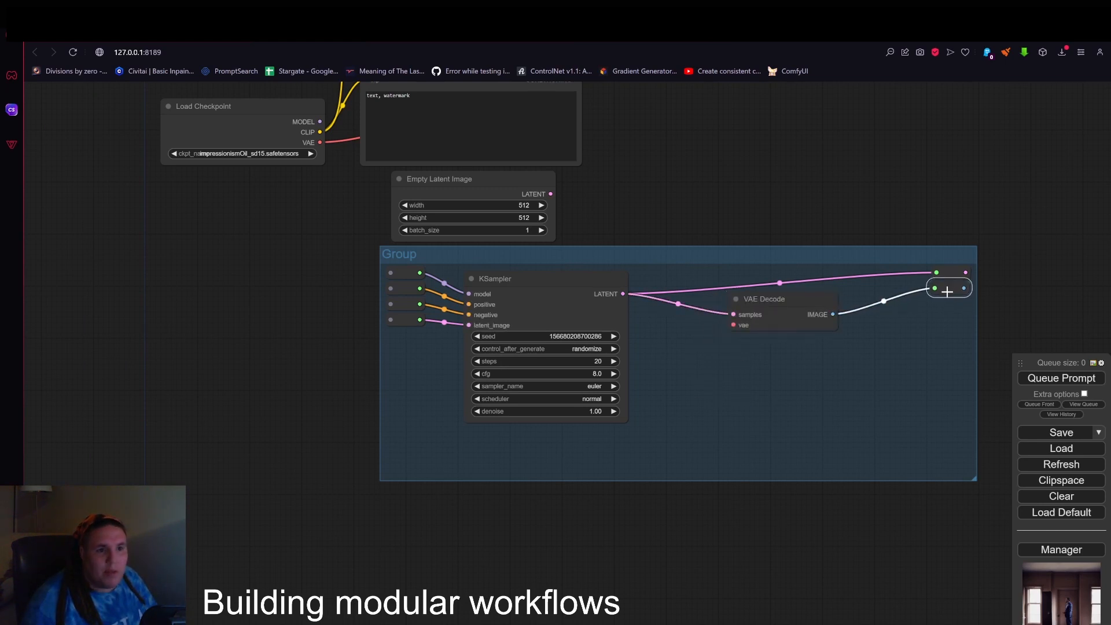
click(1001, 269)
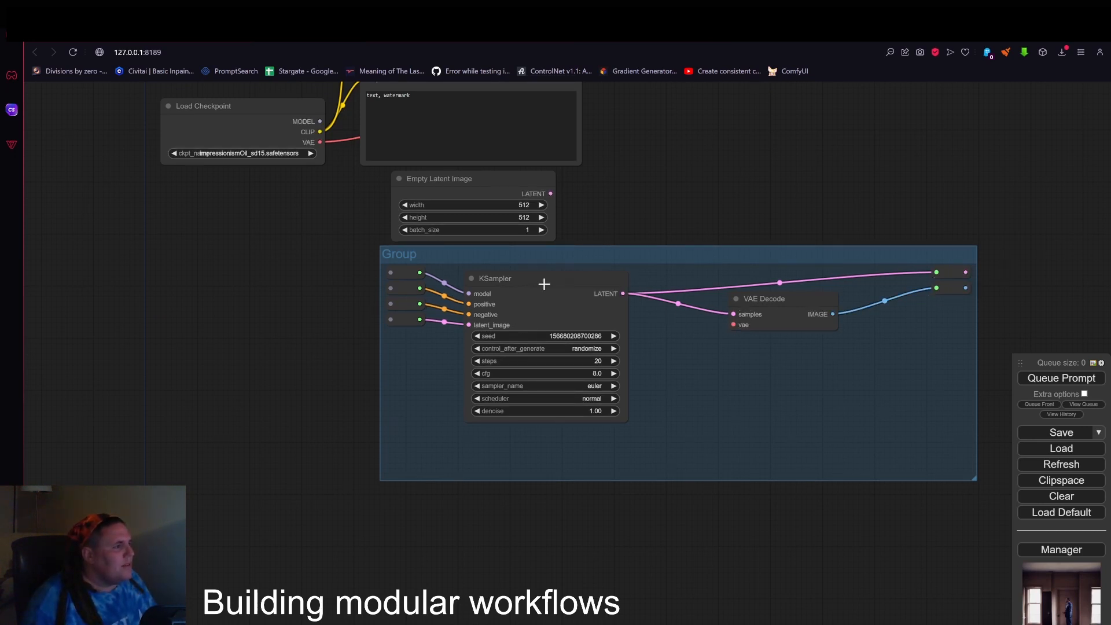
Move the KSampler down and add a fifth input Reroute below the other four, connected to the VAE Decode's vae input.
drag(540, 283, 540, 334)
alt+drag(404, 320, 406, 333)
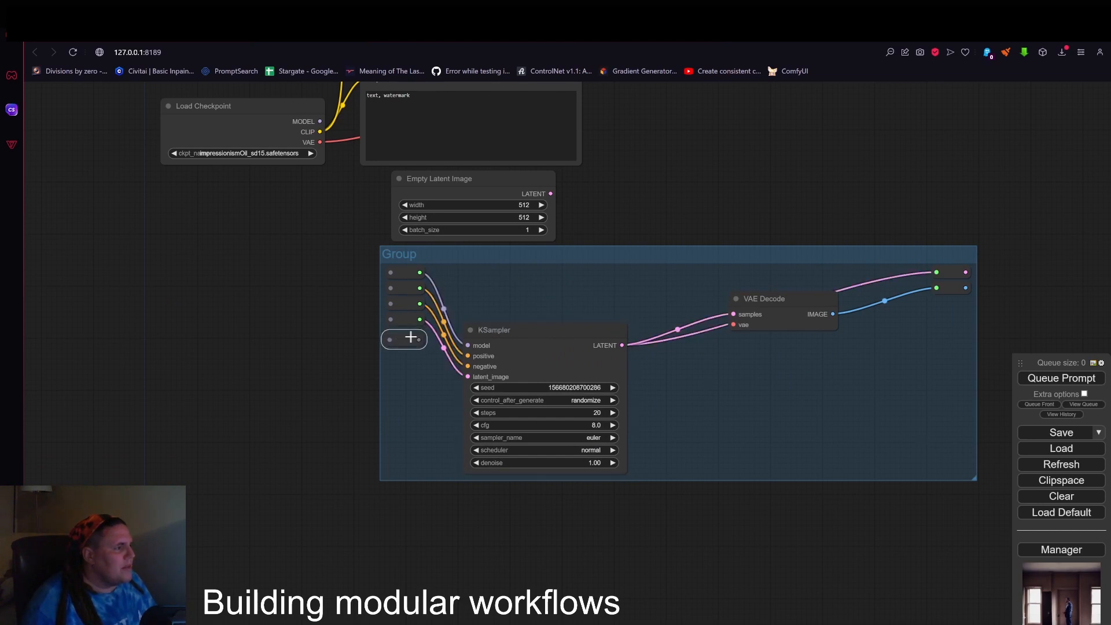
scroll(413, 335, up, 6)
drag(409, 330, 978, 316)
scroll(630, 327, down, 3)
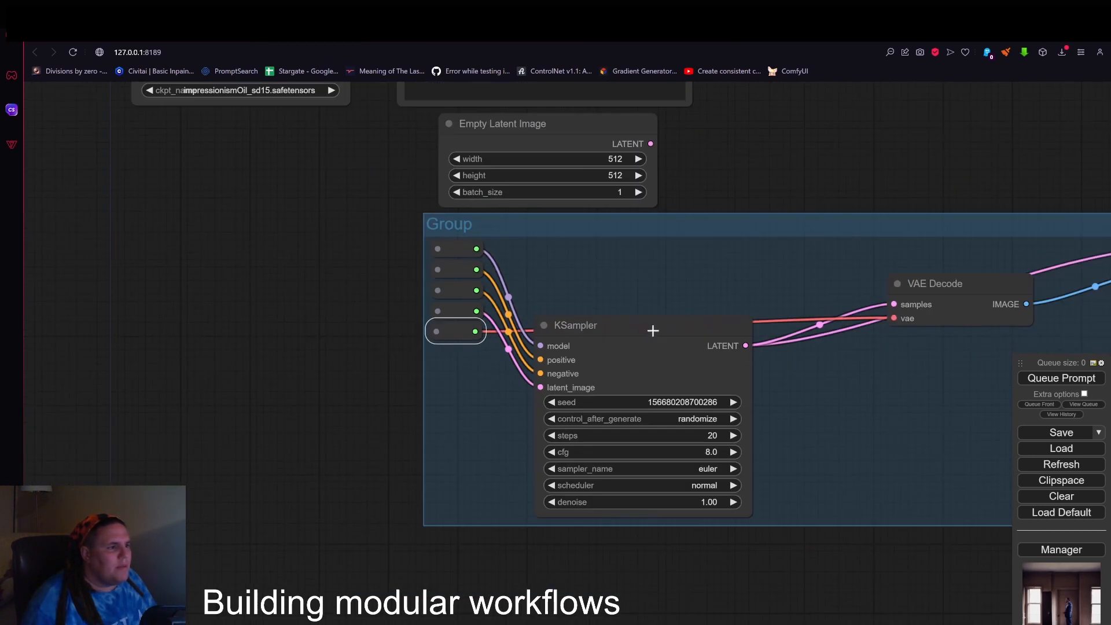
Route the vae link above the KSampler through two additional Reroute nodes.
drag(652, 328, 677, 332)
drag(473, 332, 1029, 323)
click(595, 324)
scroll(590, 312, up, 2)
click(830, 308)
scroll(832, 302, up, 3)
scroll(860, 292, down, 1)
scroll(987, 373, down, 7)
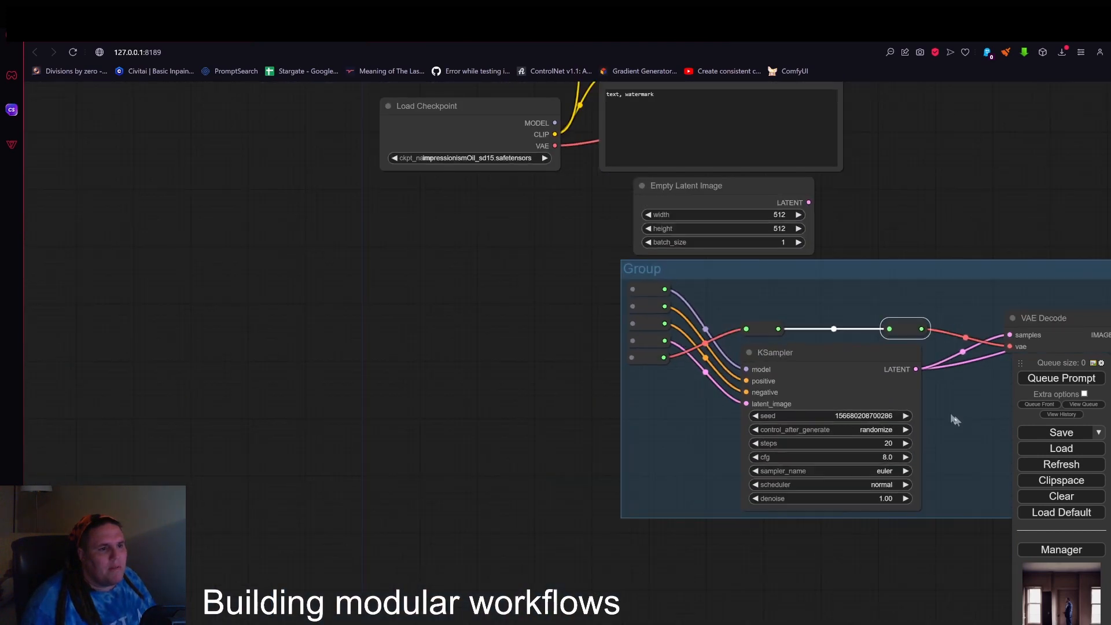
Add a Preview Image node from the VAE Decode's IMAGE output and enlarge it to the group's lower right corner.
drag(956, 418, 639, 301)
scroll(813, 371, down, 2)
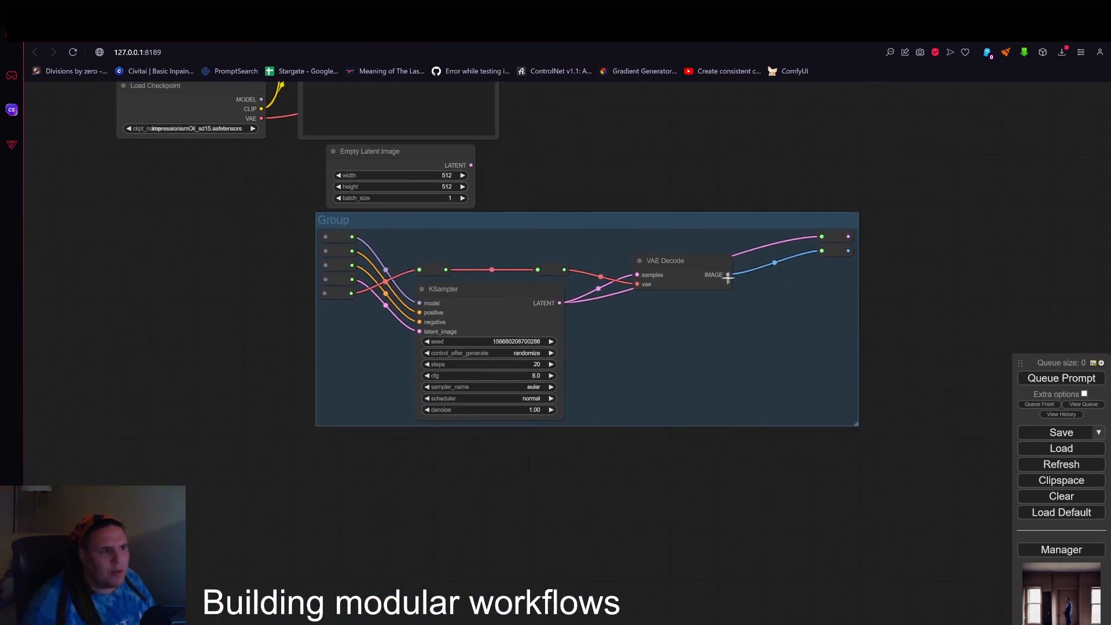
drag(728, 275, 762, 294)
click(776, 415)
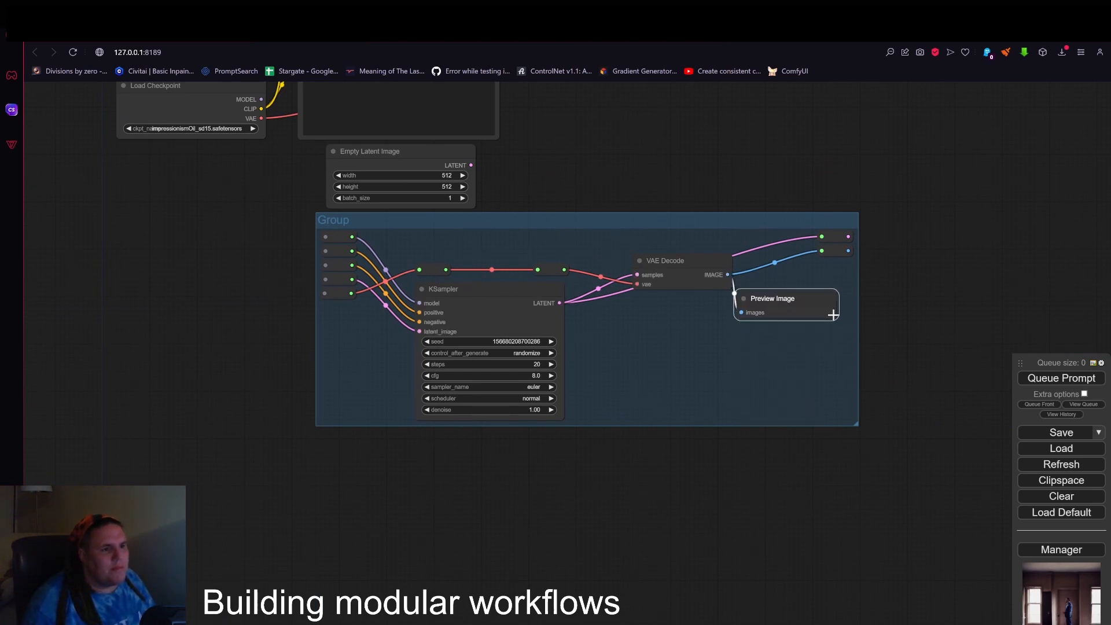
drag(833, 315, 853, 417)
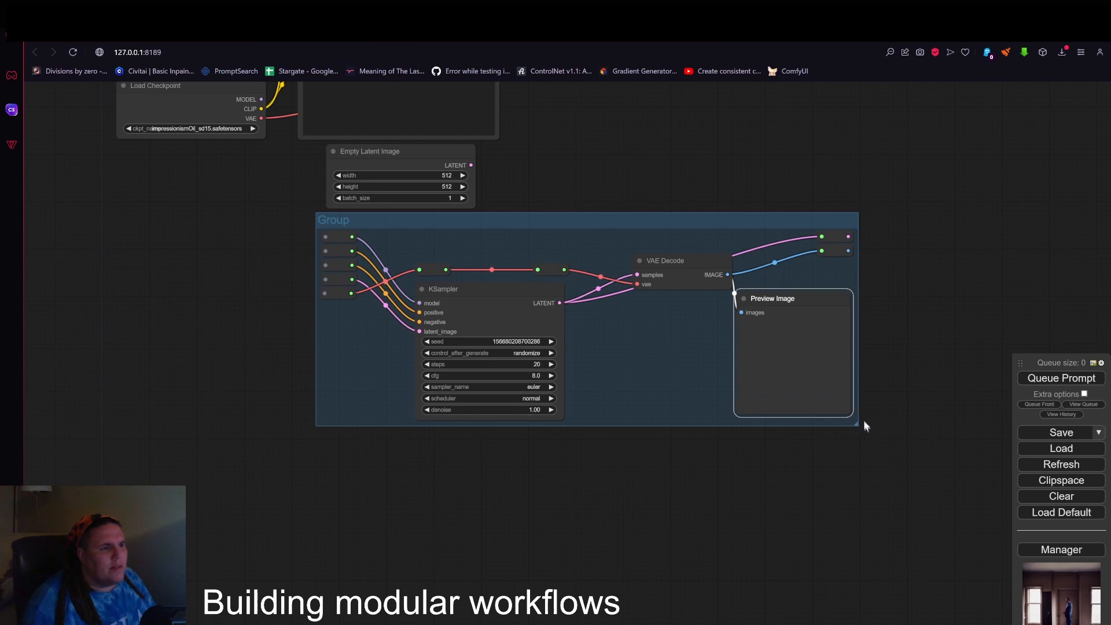
scroll(863, 425, down, 2)
click(839, 456)
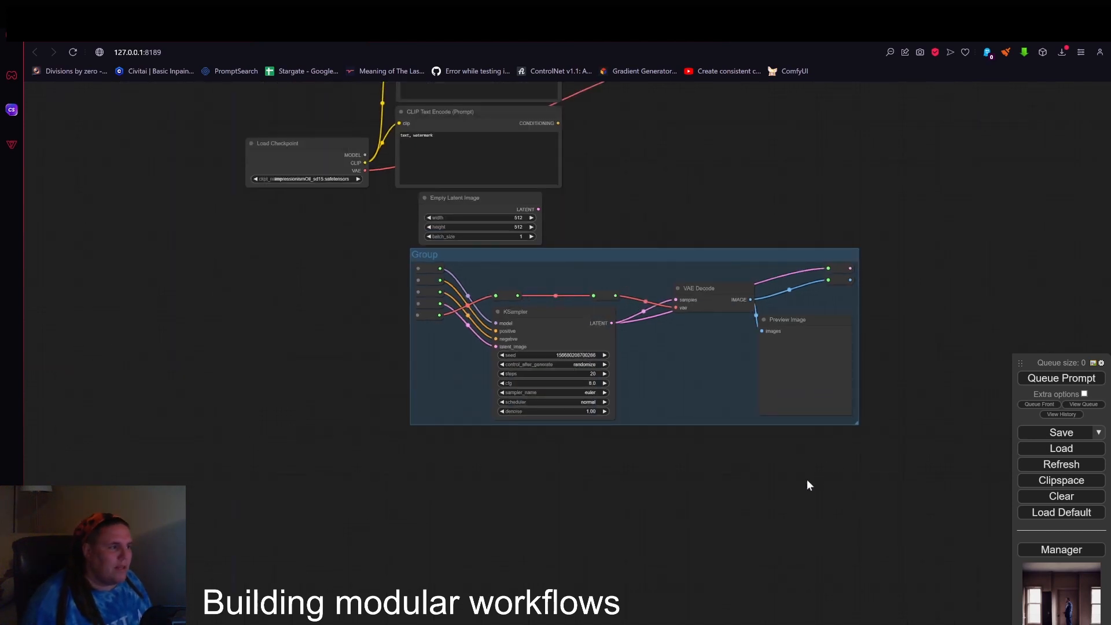
Move the group down away from the Empty Latent Image, extend it rightward and downward, and lower the KSampler inside it.
drag(659, 254, 664, 288)
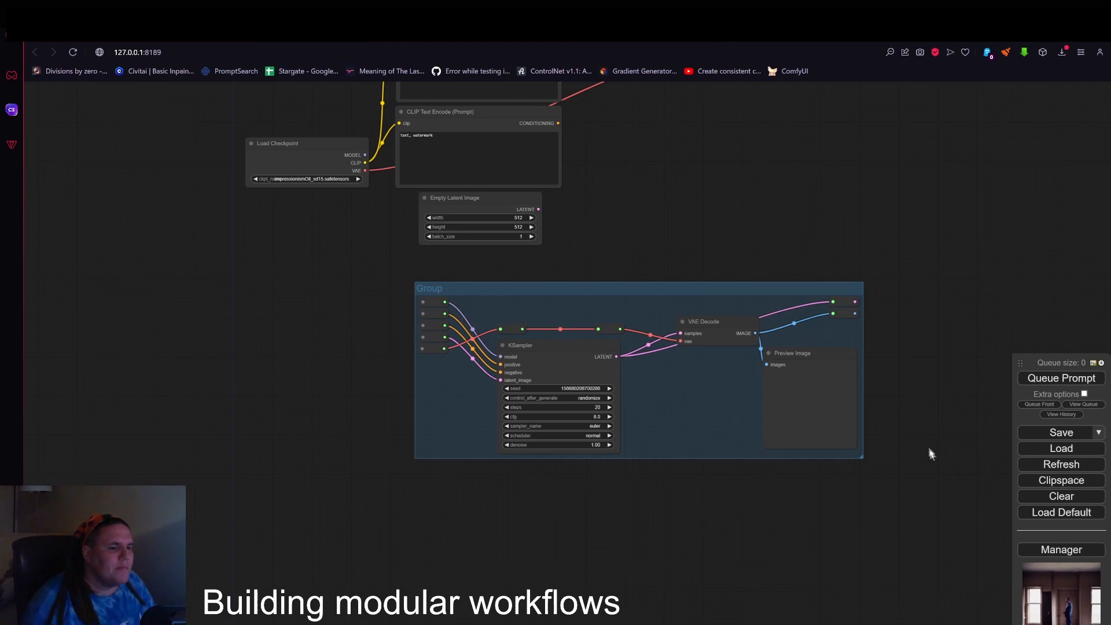
drag(882, 471, 1017, 429)
drag(448, 254, 448, 299)
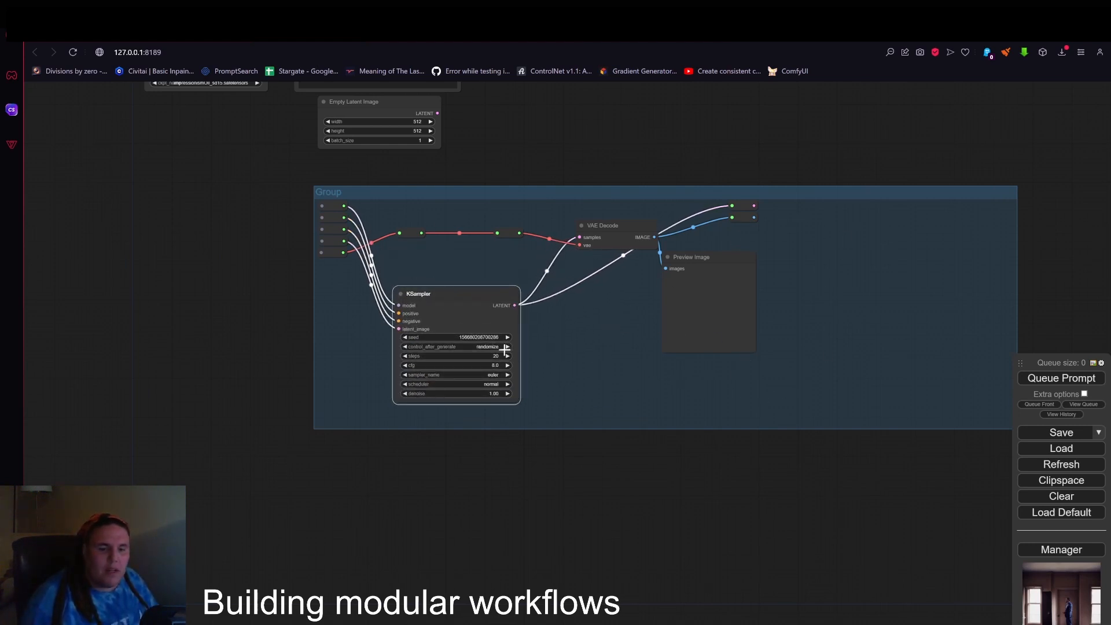
drag(451, 297, 448, 307)
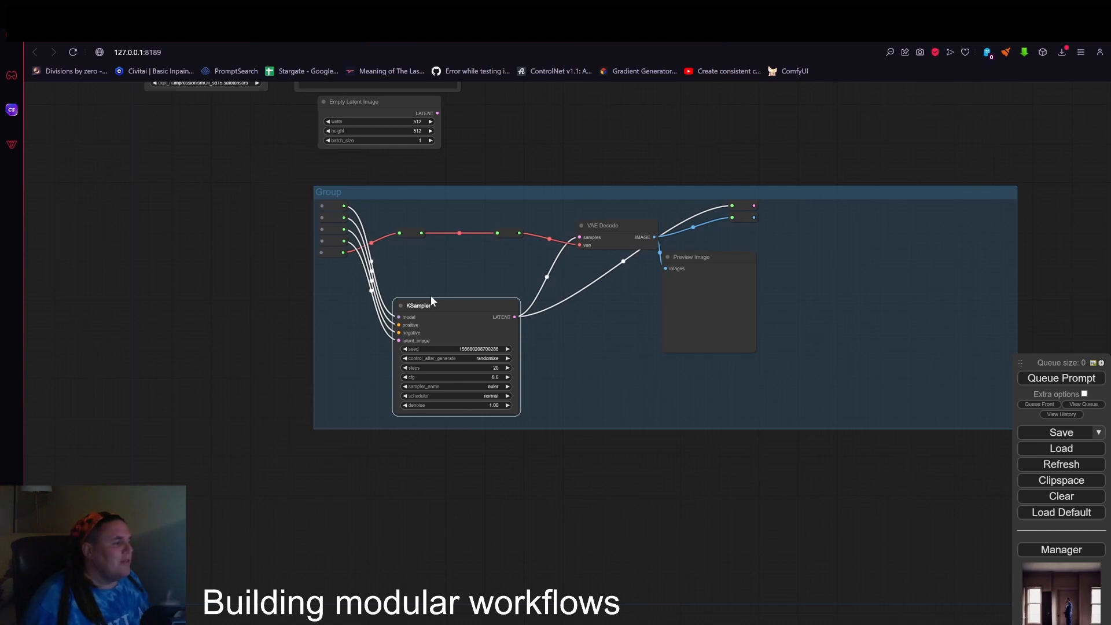
Duplicate the KSampler and place the copy in the right part of the group.
scroll(582, 231, down, 2)
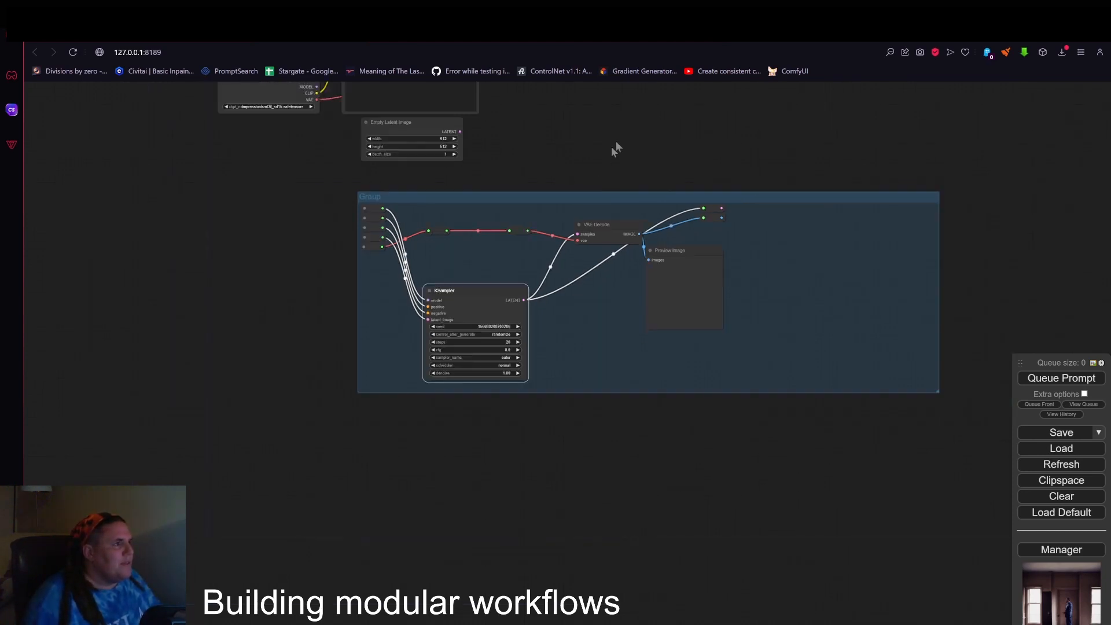
drag(613, 148, 527, 366)
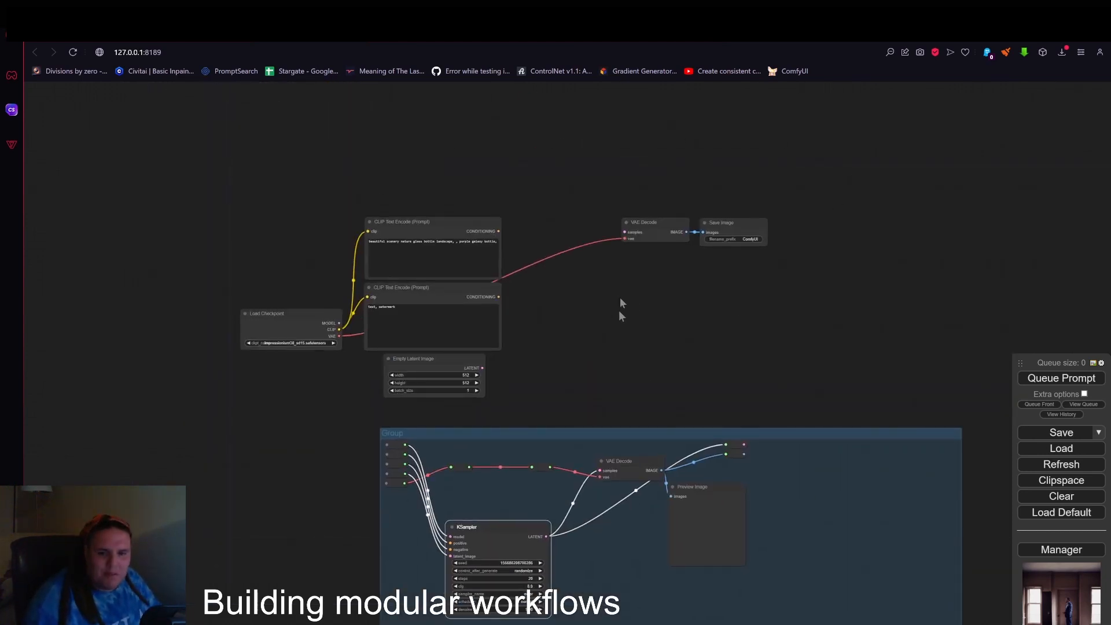
drag(619, 305, 641, 141)
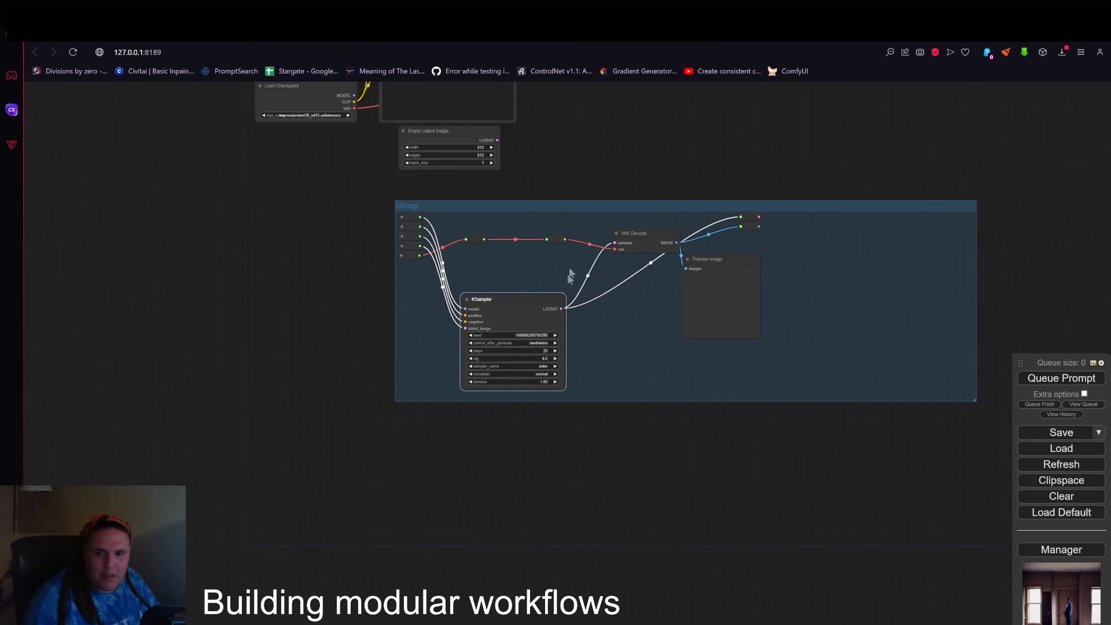
scroll(511, 278, up, 4)
drag(705, 362, 485, 347)
scroll(530, 342, down, 2)
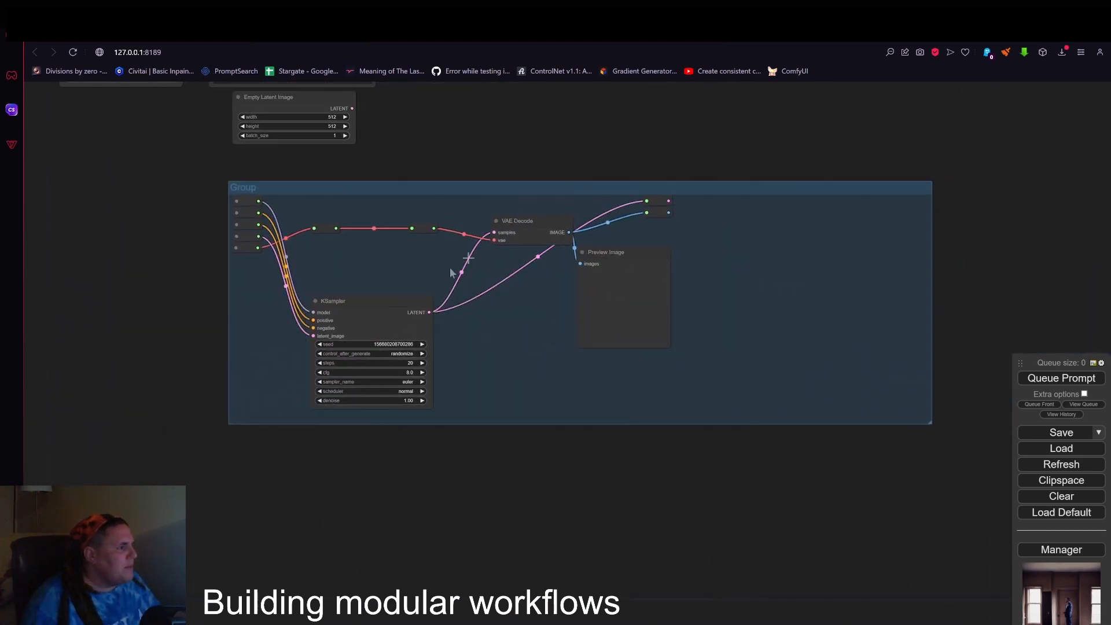
alt+drag(348, 301, 751, 293)
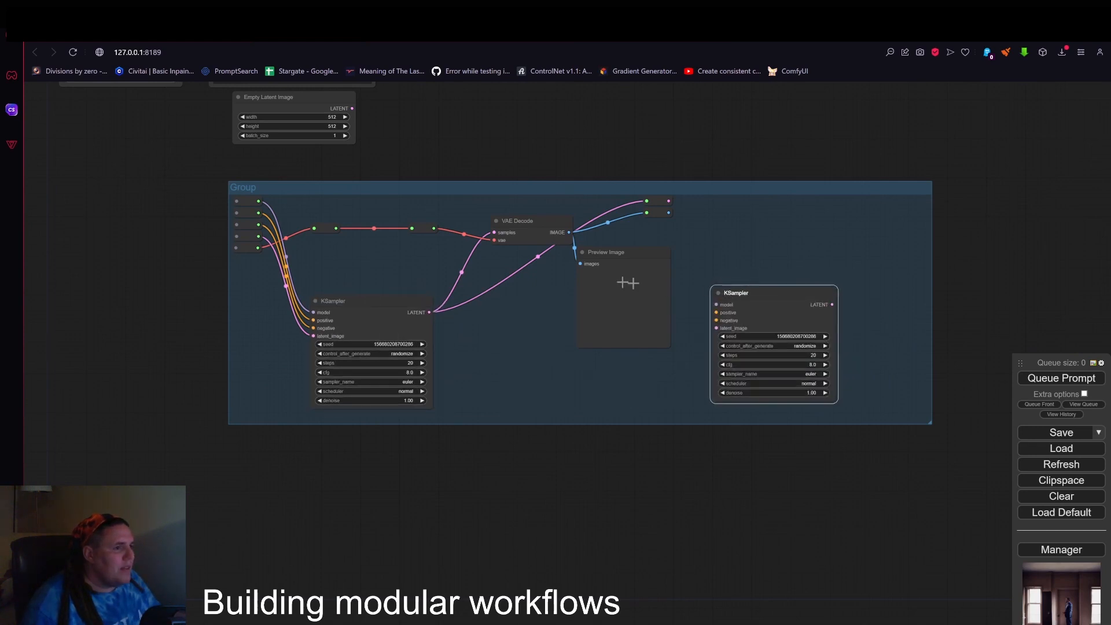
Arrange the VAE Decode and Preview Image directly beside the first KSampler and enlarge the group downward.
drag(617, 249, 612, 320)
drag(530, 216, 480, 300)
drag(619, 323, 499, 344)
drag(928, 425, 954, 489)
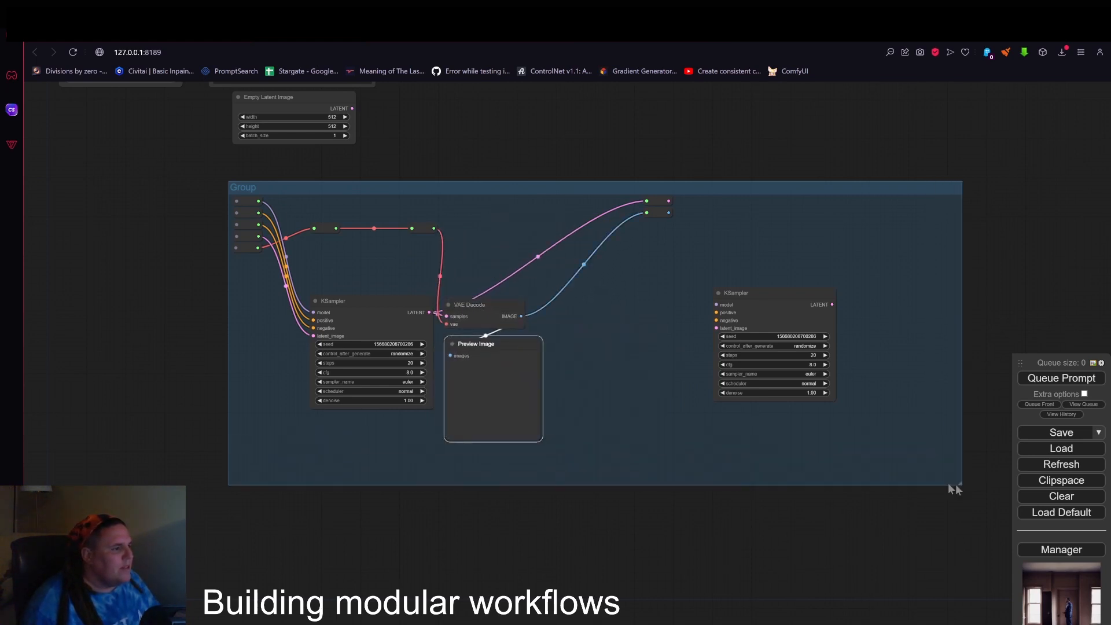
drag(499, 343, 491, 340)
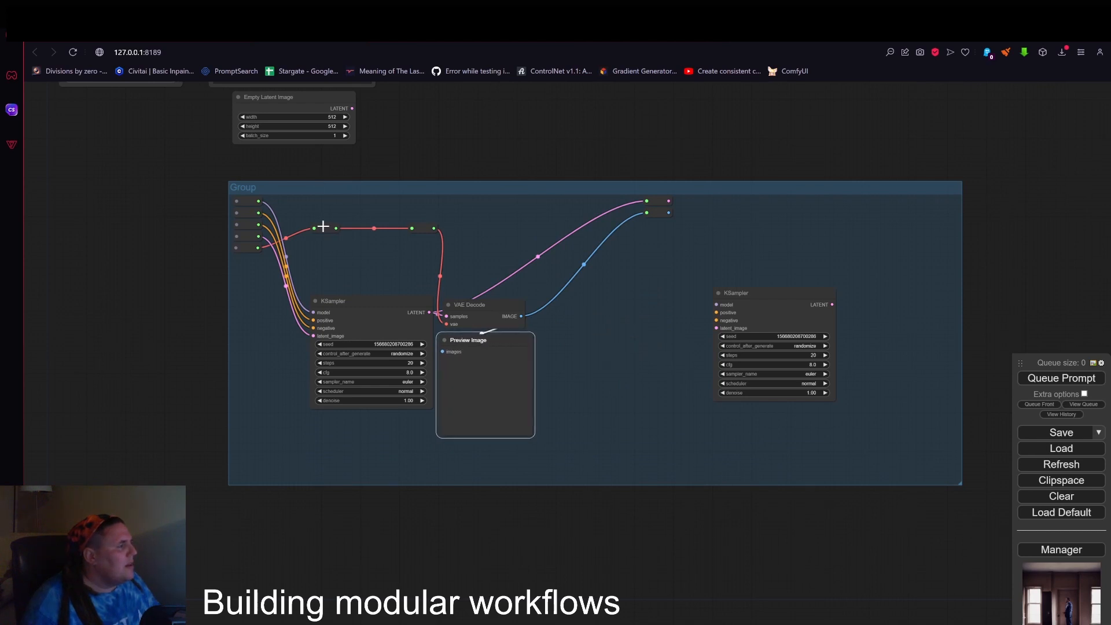
Remove the two Reroute nodes carrying the vae link above the first KSampler.
right_click(323, 226)
click(338, 398)
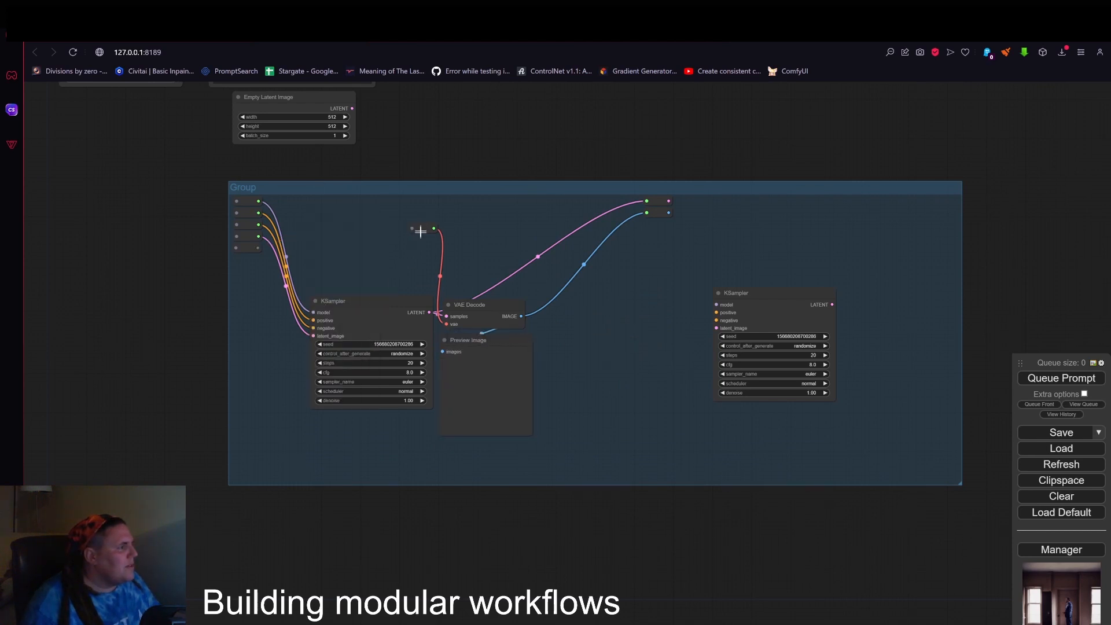
right_click(421, 232)
click(438, 404)
Move both output Reroutes to the group's right edge and connect the second KSampler's LATENT to the upper one.
drag(670, 211, 696, 212)
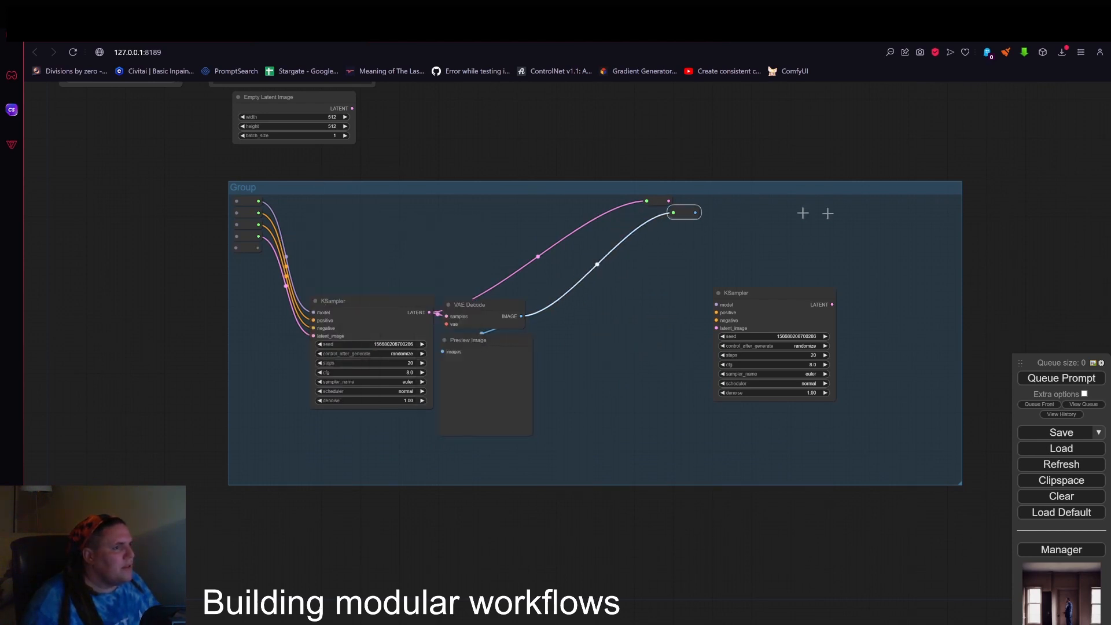
drag(827, 213, 947, 217)
drag(660, 201, 956, 205)
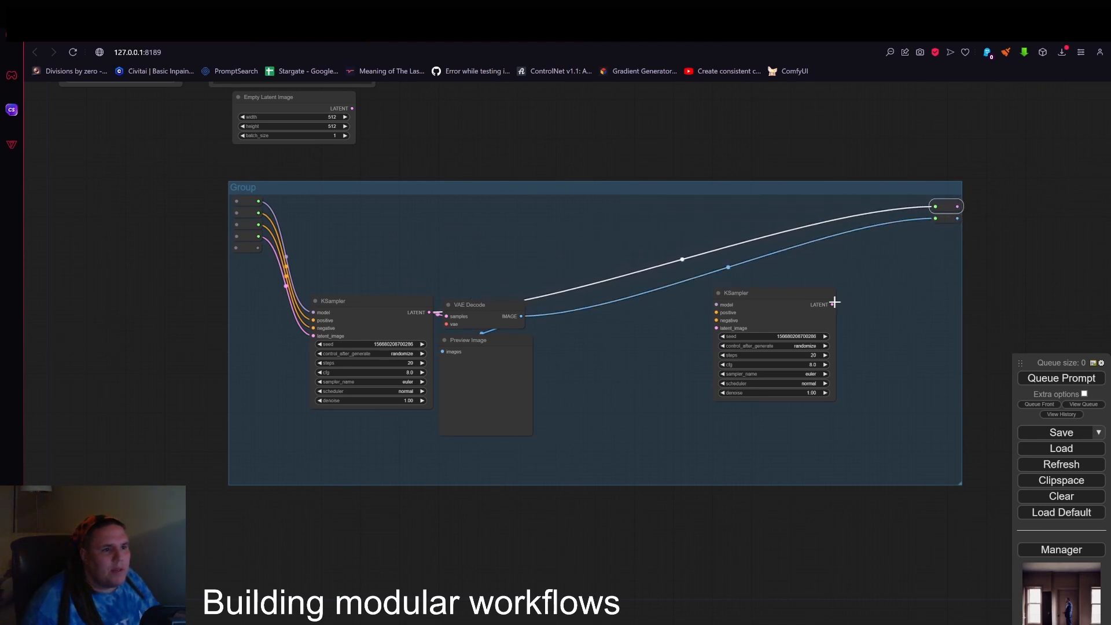
drag(834, 302, 935, 207)
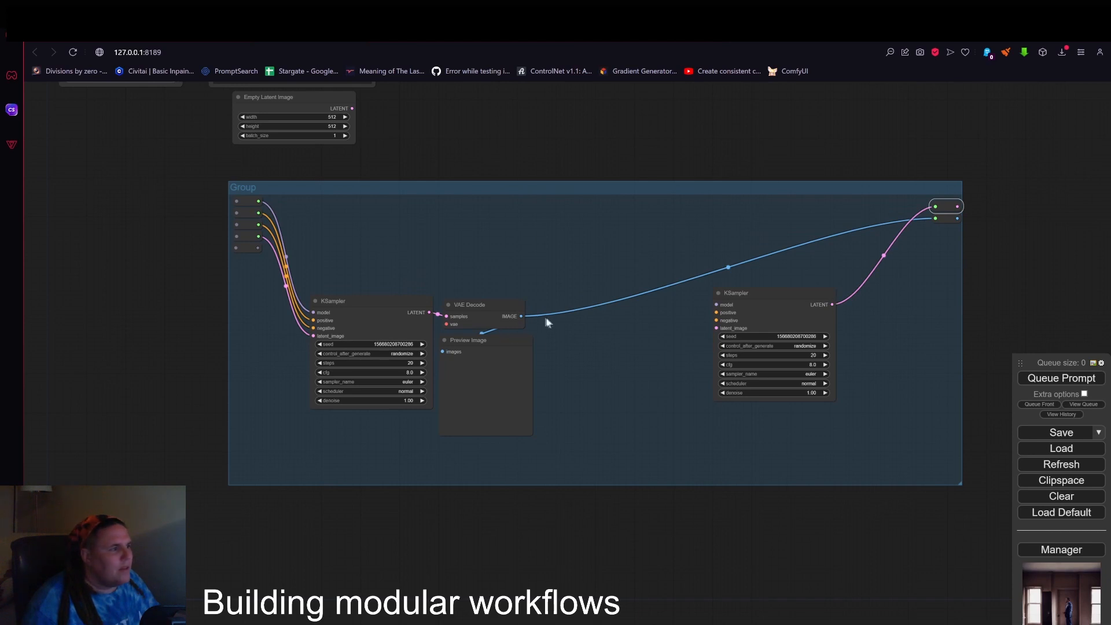
Place a VAE Decode copy wired between the second KSampler's LATENT and the lower output Reroute, and remove the surplus copy.
alt+drag(477, 311, 833, 305)
drag(947, 308, 895, 349)
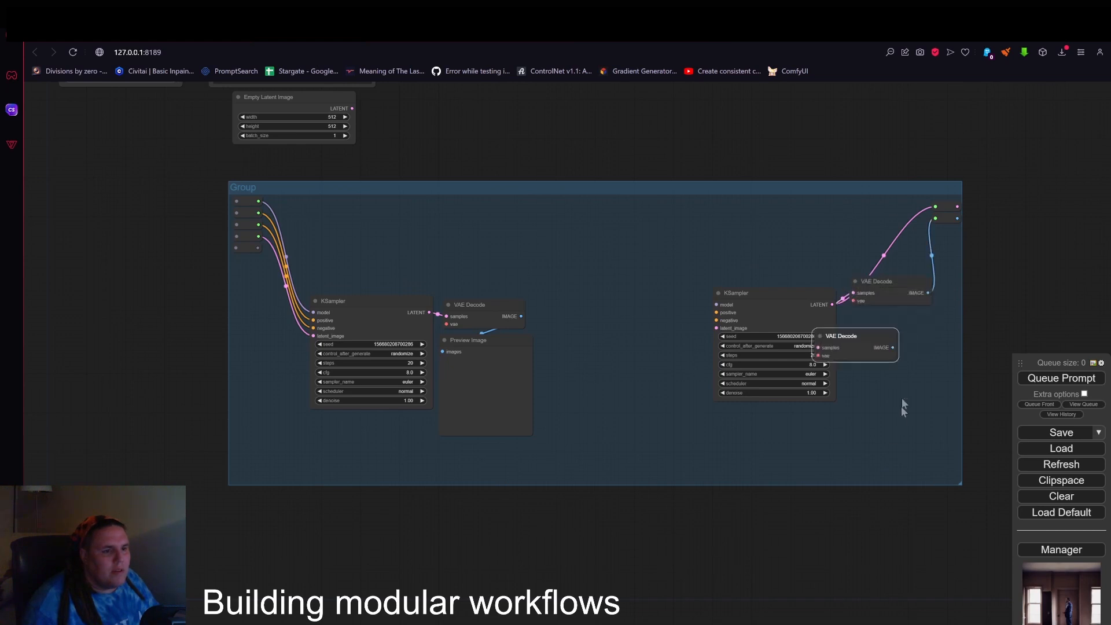
right_click(857, 341)
click(871, 526)
Duplicate the Preview Image, connect it to the second VAE Decode's IMAGE output and enlarge it below that node.
mouse_move(454, 385)
alt+mouse_down()
mouse_move(538, 377)
mouse_move(903, 398)
mouse_move(857, 409)
alt+mouse_up()
mouse_move(928, 293)
mouse_down()
mouse_move(852, 388)
mouse_move(903, 327)
mouse_up()
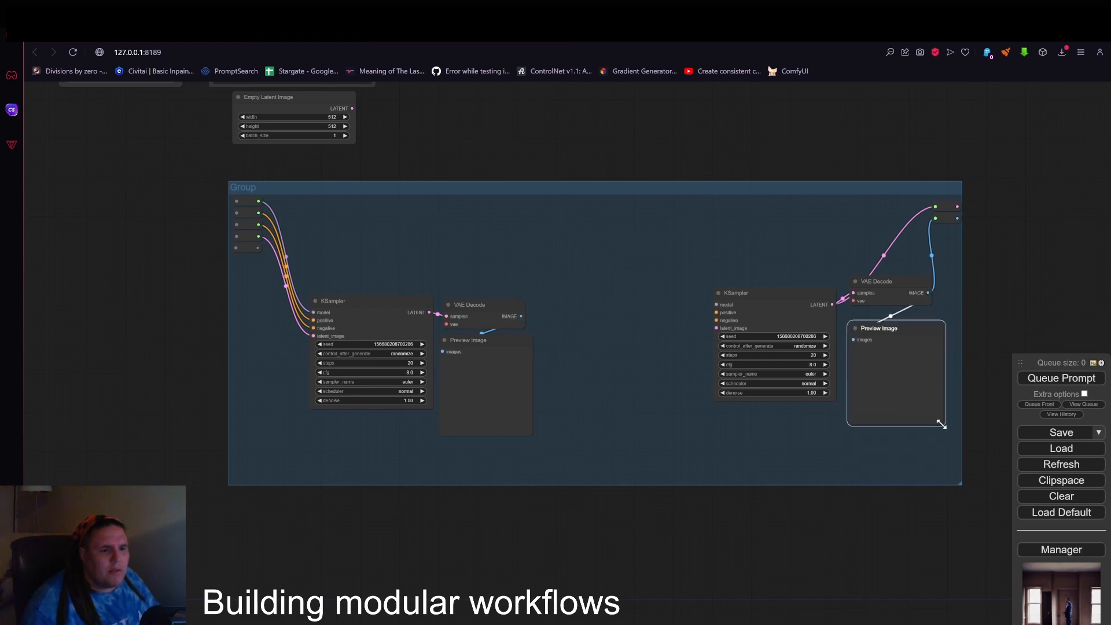
drag(941, 424, 955, 472)
drag(929, 320, 913, 324)
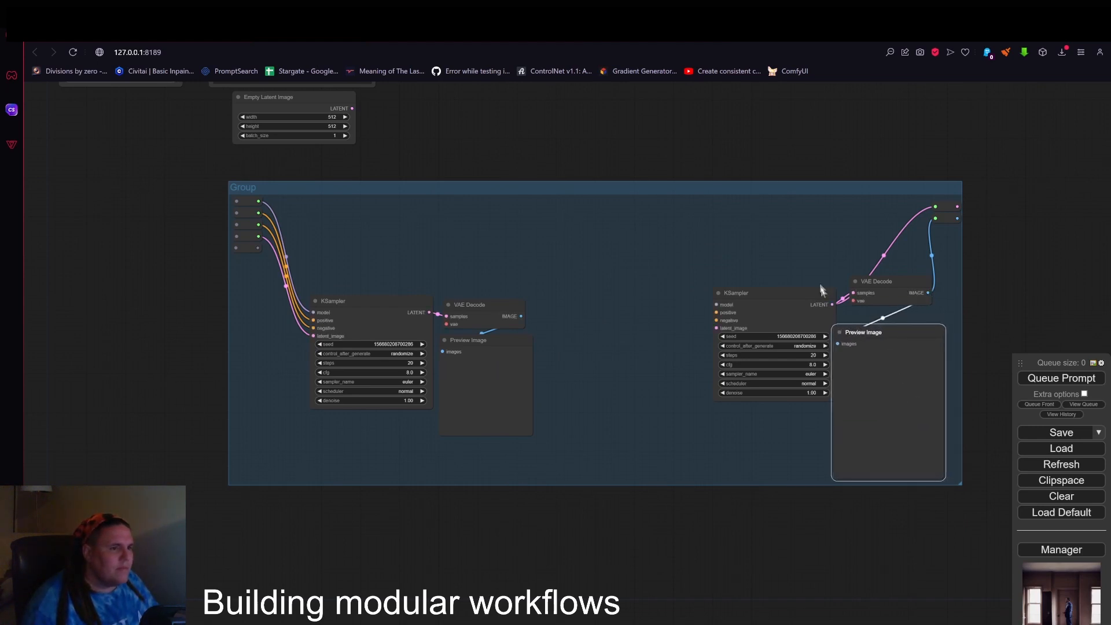
Shift the second KSampler toward the first one and duplicate the five input Reroutes into the middle of the group.
drag(788, 298, 744, 309)
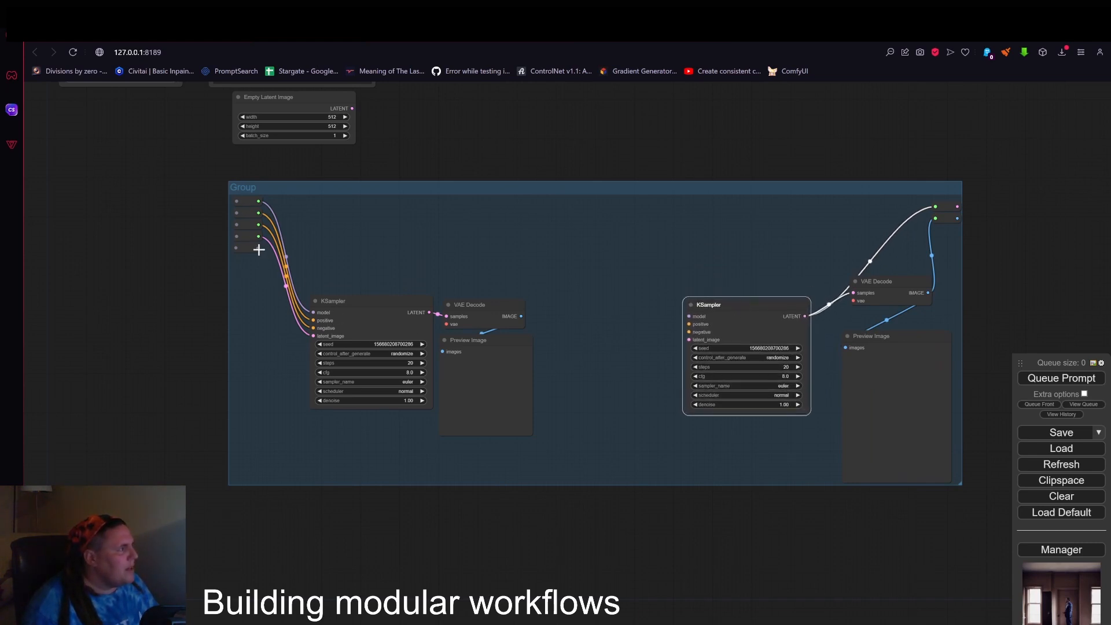
drag(235, 199, 267, 261)
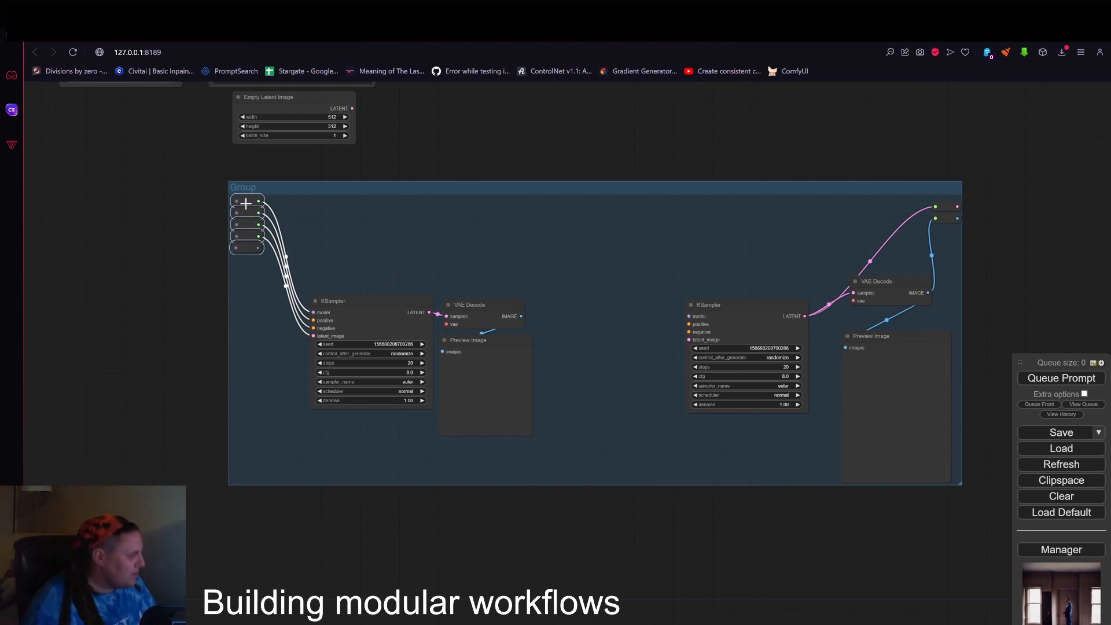
key(ctrl+v)
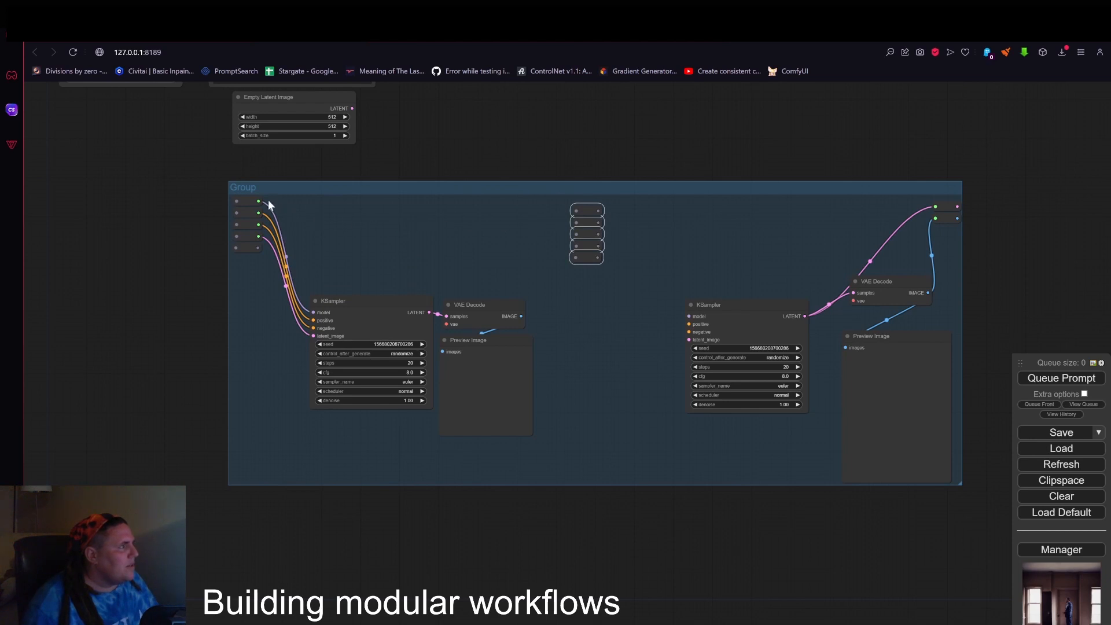
Connect each of the five input Reroutes to its matching copy in the middle of the group.
drag(268, 203, 576, 211)
drag(258, 213, 577, 222)
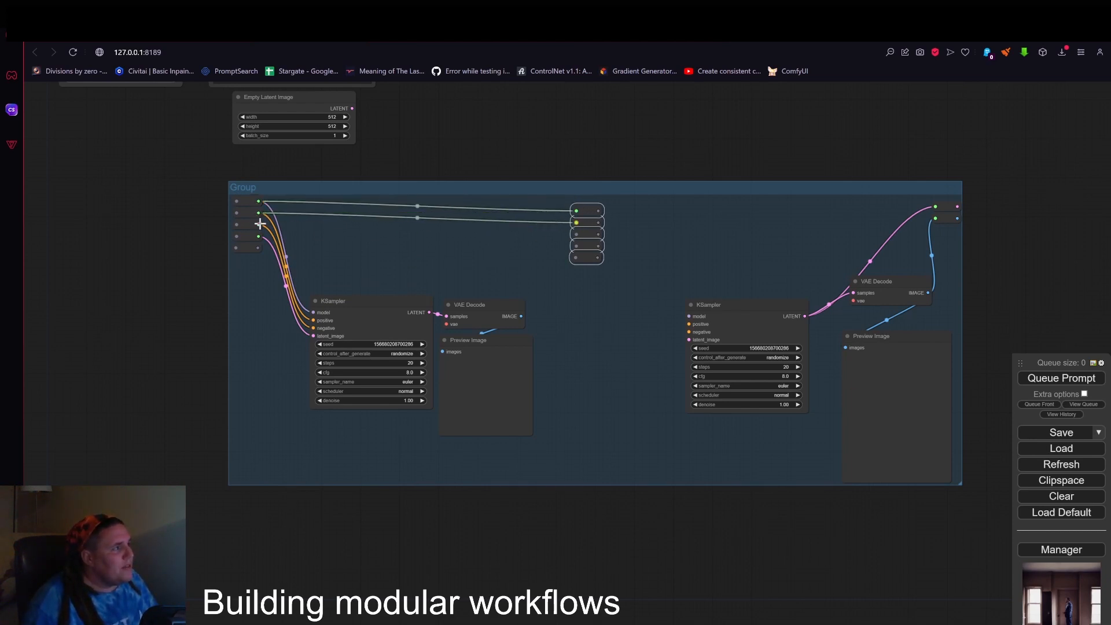
drag(259, 224, 577, 233)
drag(256, 235, 576, 245)
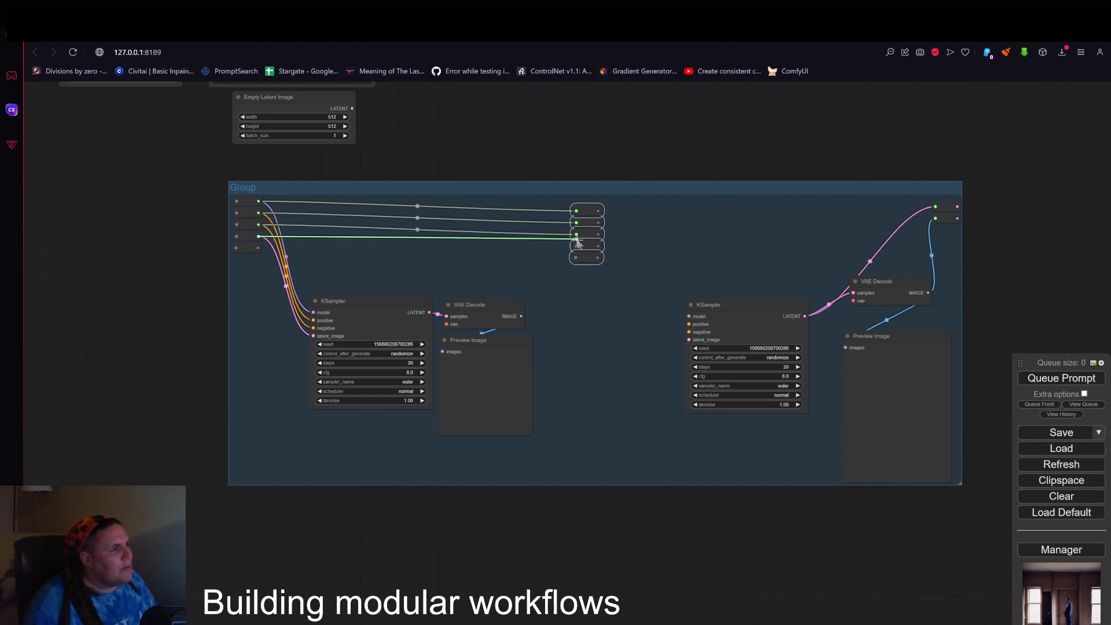
drag(300, 253, 576, 256)
Stack the five copied Reroutes in an even column near the group's upper edge, level with the input Reroutes.
drag(587, 214, 585, 203)
click(613, 211)
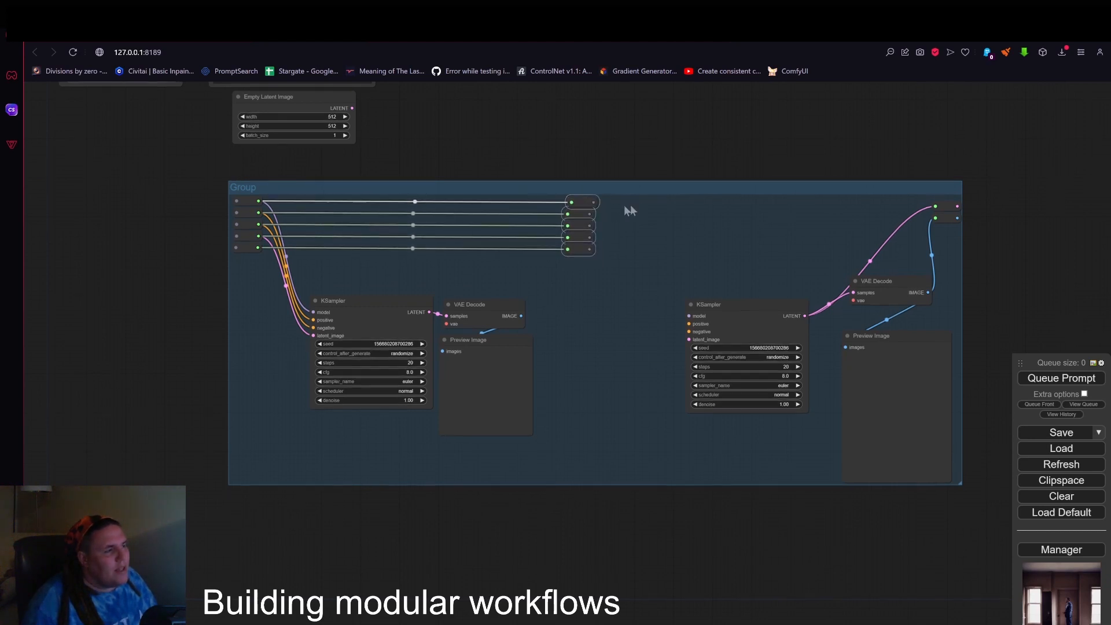
scroll(585, 204, up, 7)
drag(583, 230, 592, 295)
scroll(593, 294, down, 3)
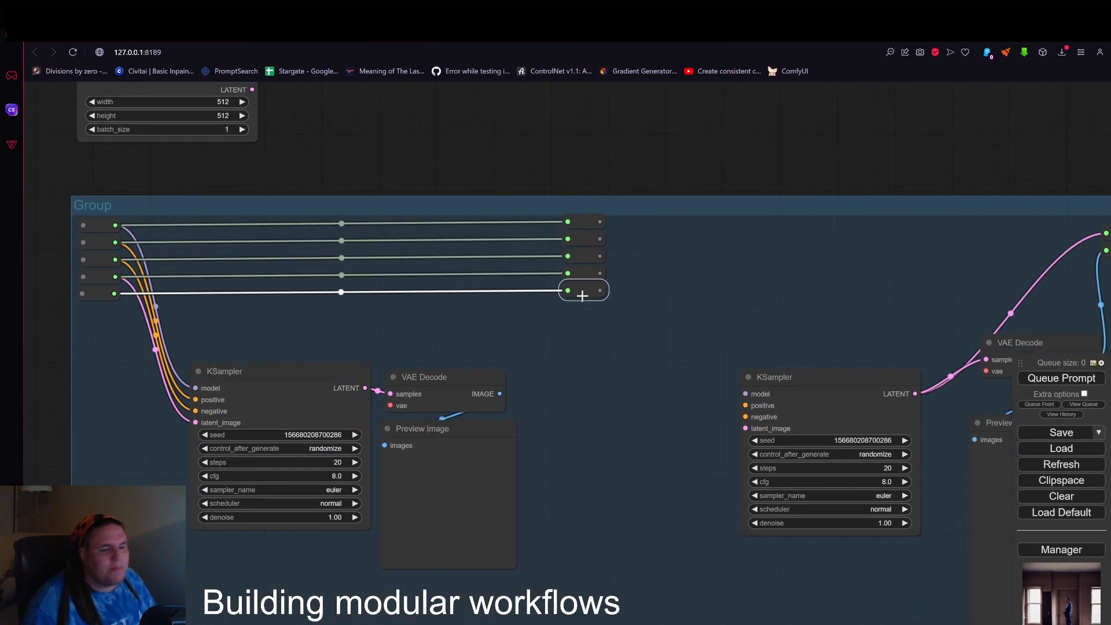
Connect the upper four middle Reroutes to the second KSampler's model, positive, negative and latent_image inputs.
scroll(642, 288, down, 3)
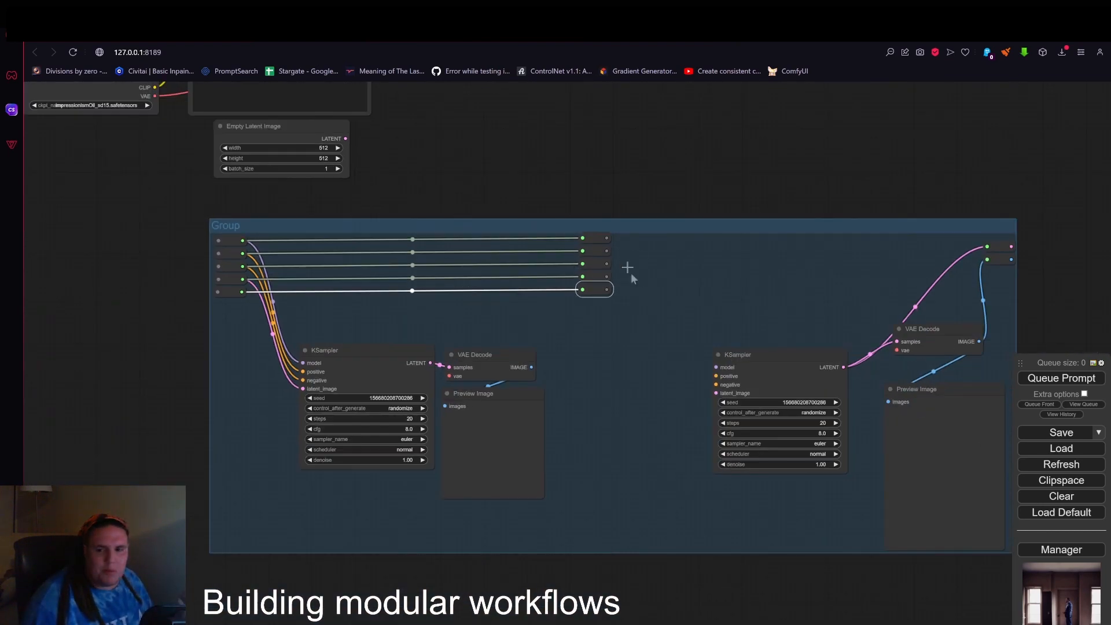
scroll(636, 284, up, 1)
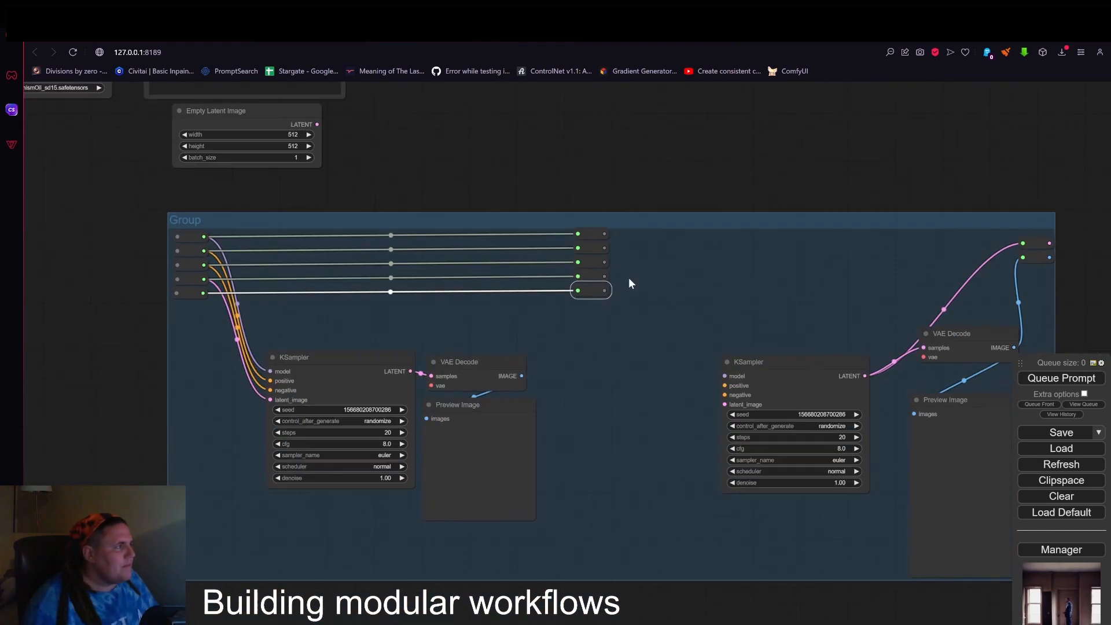
drag(737, 285, 643, 274)
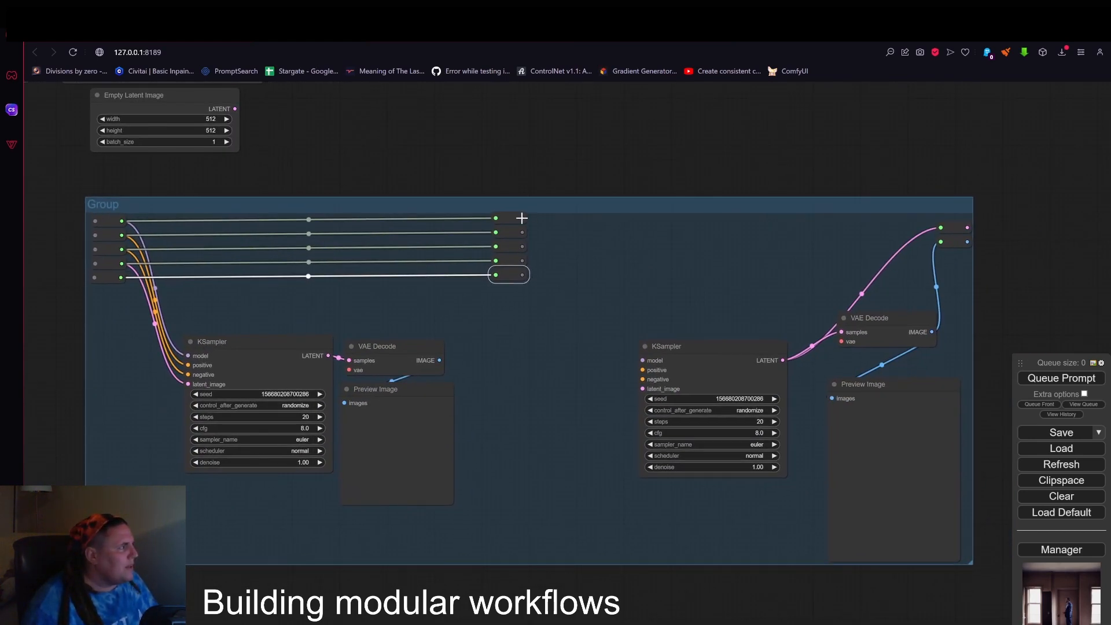
drag(583, 242, 642, 359)
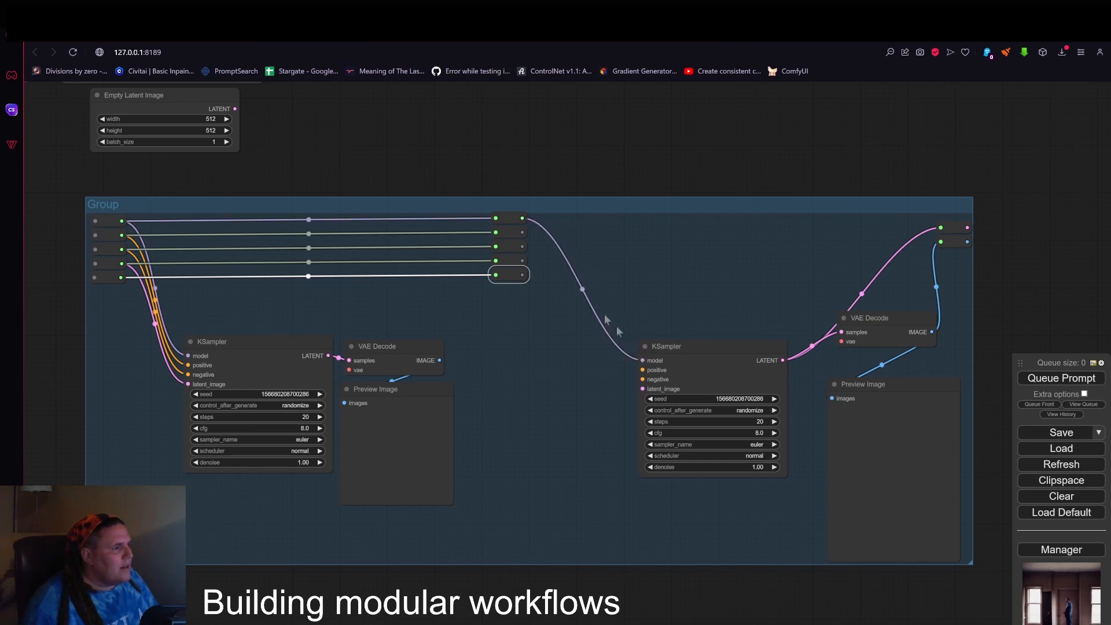
drag(522, 232, 642, 369)
drag(522, 247, 642, 379)
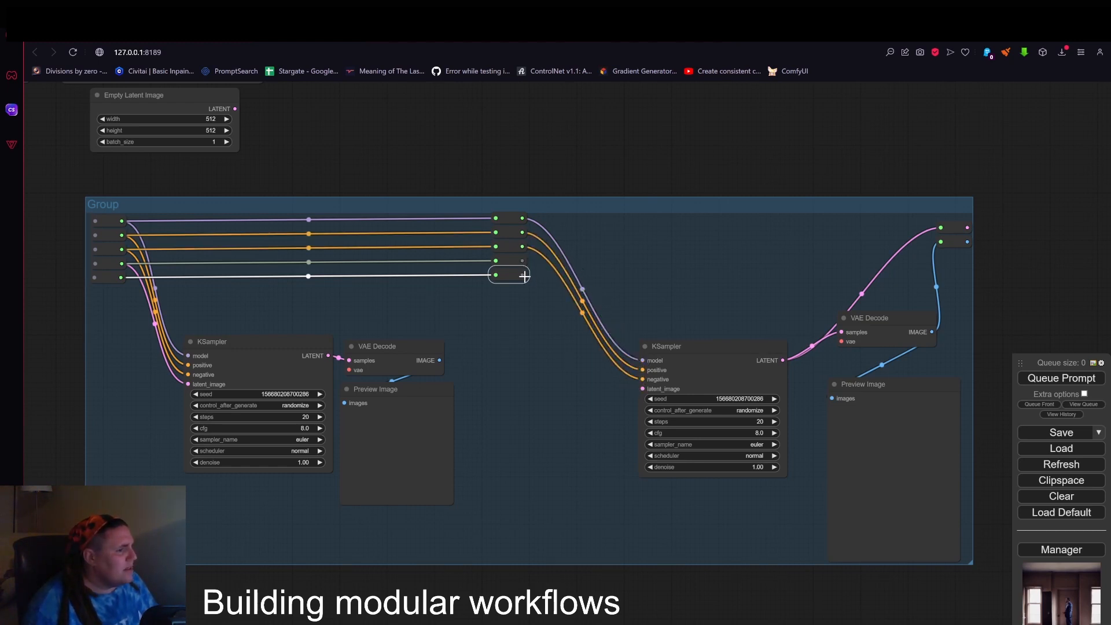
drag(523, 275, 643, 389)
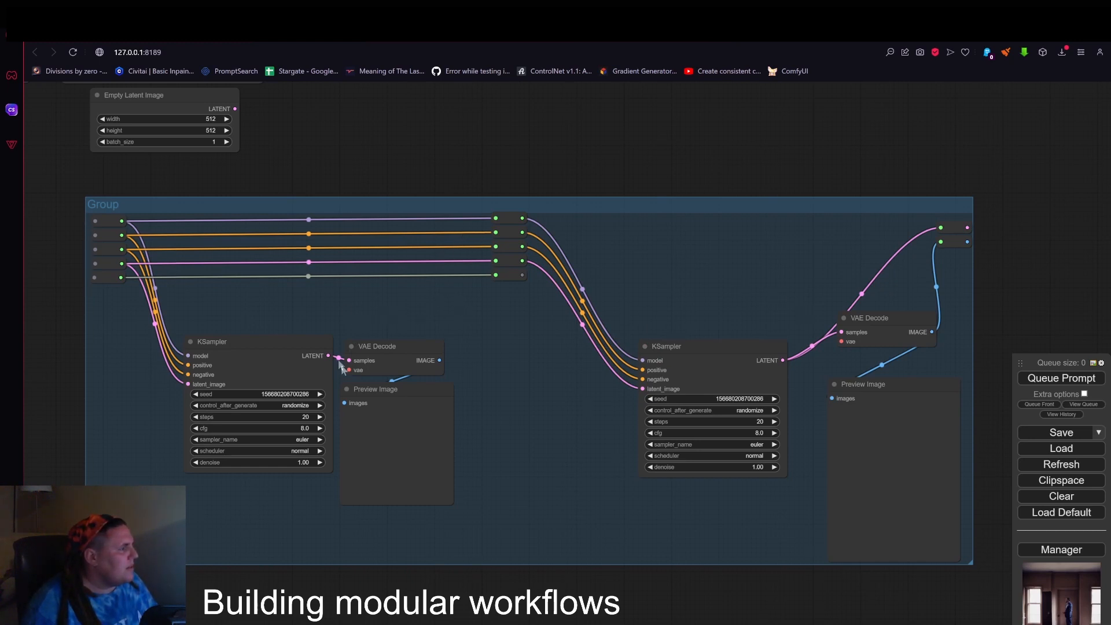
Insert a Reroute into the fifth link and connect its output to the first VAE Decode's vae input.
drag(123, 280, 432, 295)
click(315, 313)
scroll(432, 295, up, 1)
right_click(472, 297)
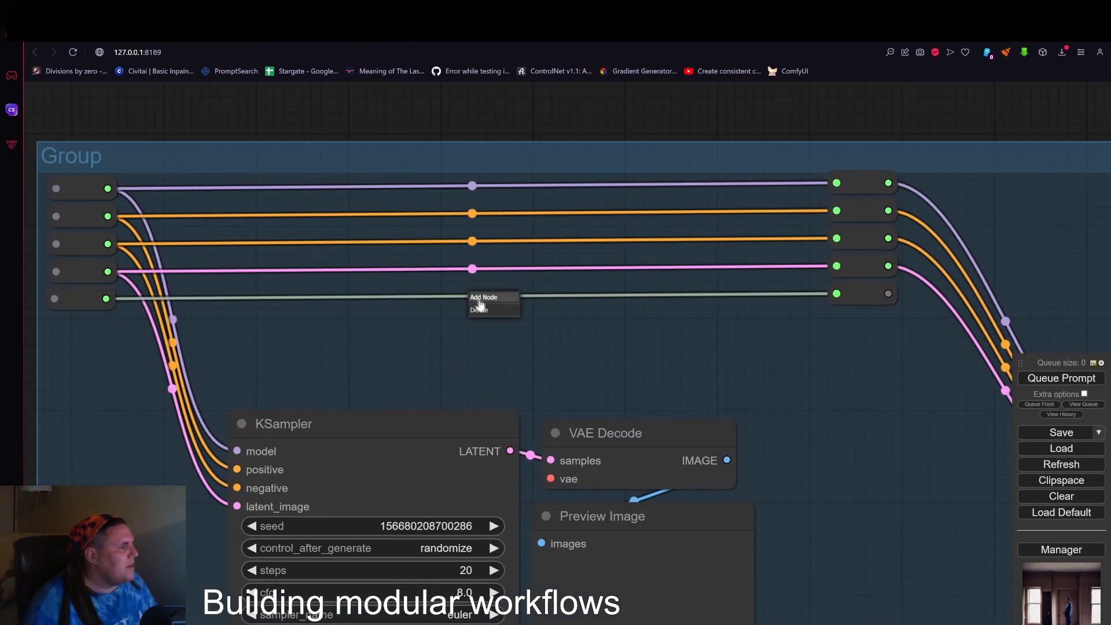
click(489, 297)
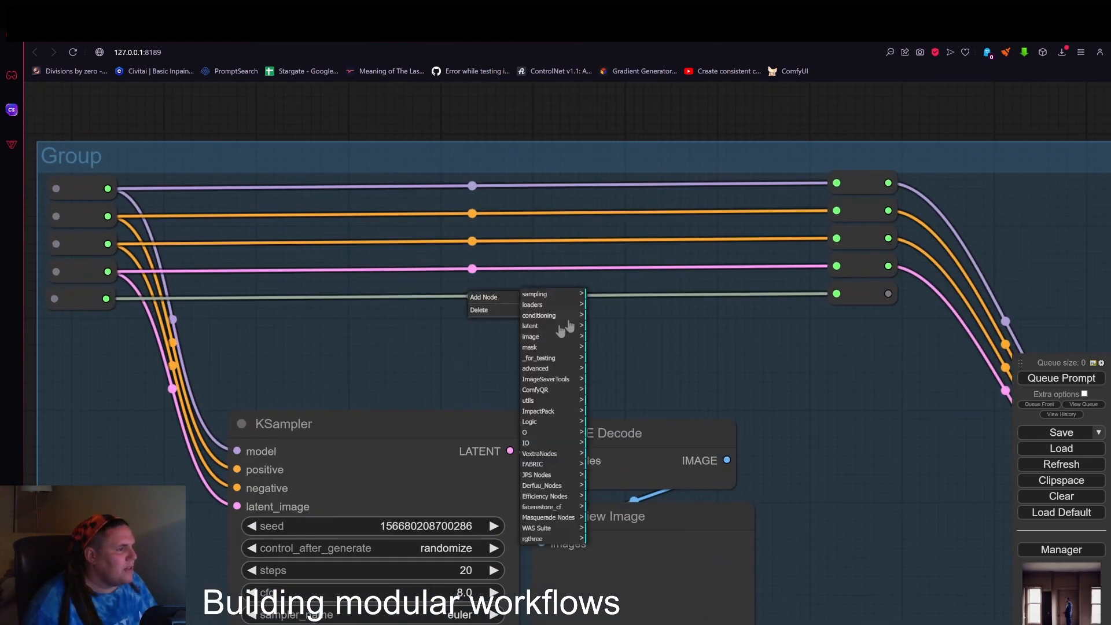
click(530, 400)
click(599, 395)
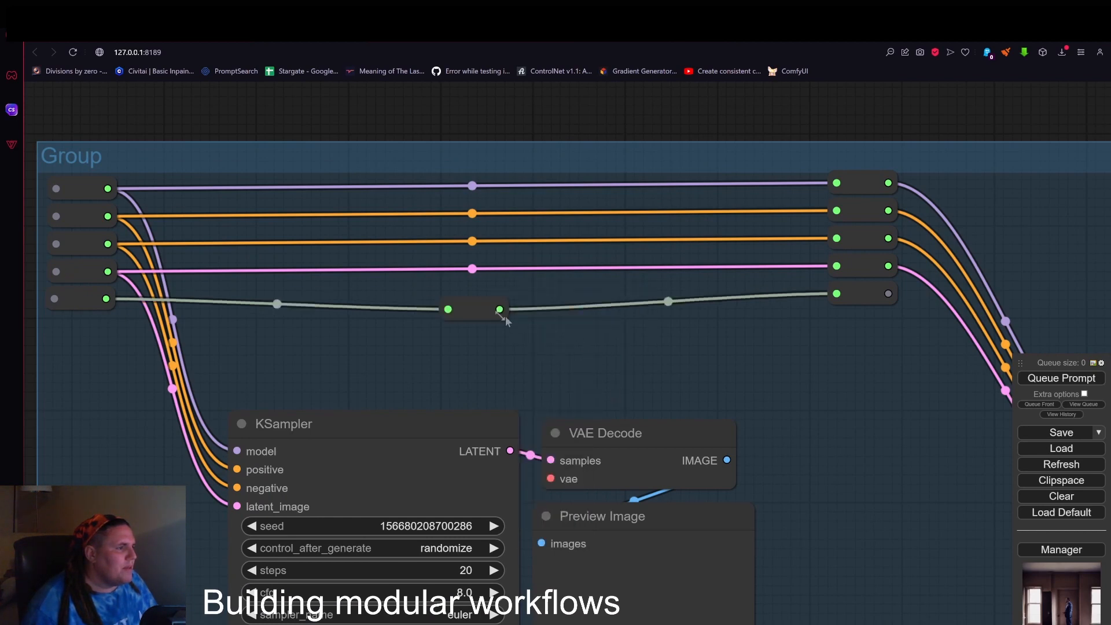
scroll(505, 316, up, 2)
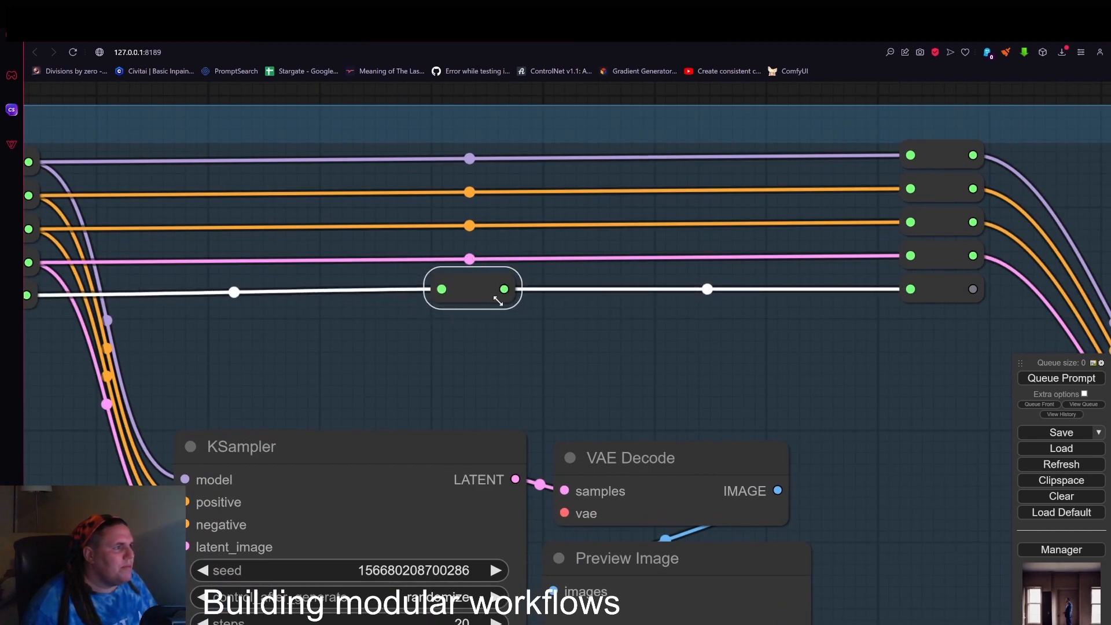
scroll(537, 324, down, 3)
drag(513, 295, 559, 463)
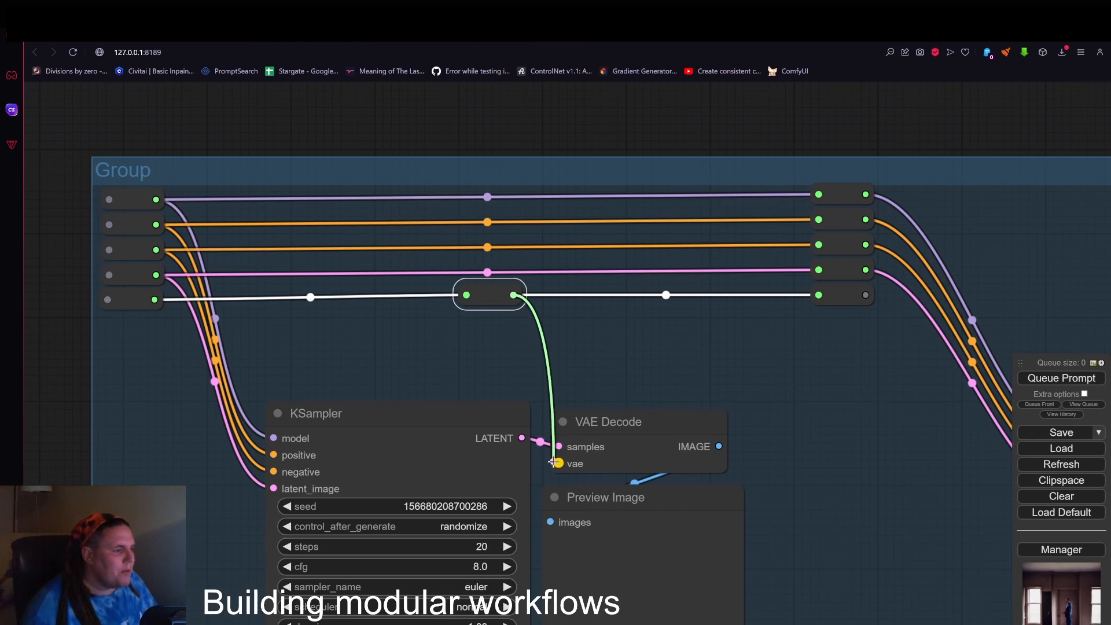
Realign the input and middle Reroutes so that the five links between them run in straight horizontal rows.
scroll(664, 333, down, 3)
drag(536, 307, 536, 314)
click(682, 322)
drag(798, 305, 798, 236)
scroll(565, 295, down, 1)
drag(297, 310, 294, 280)
drag(294, 259, 291, 261)
drag(297, 238, 295, 240)
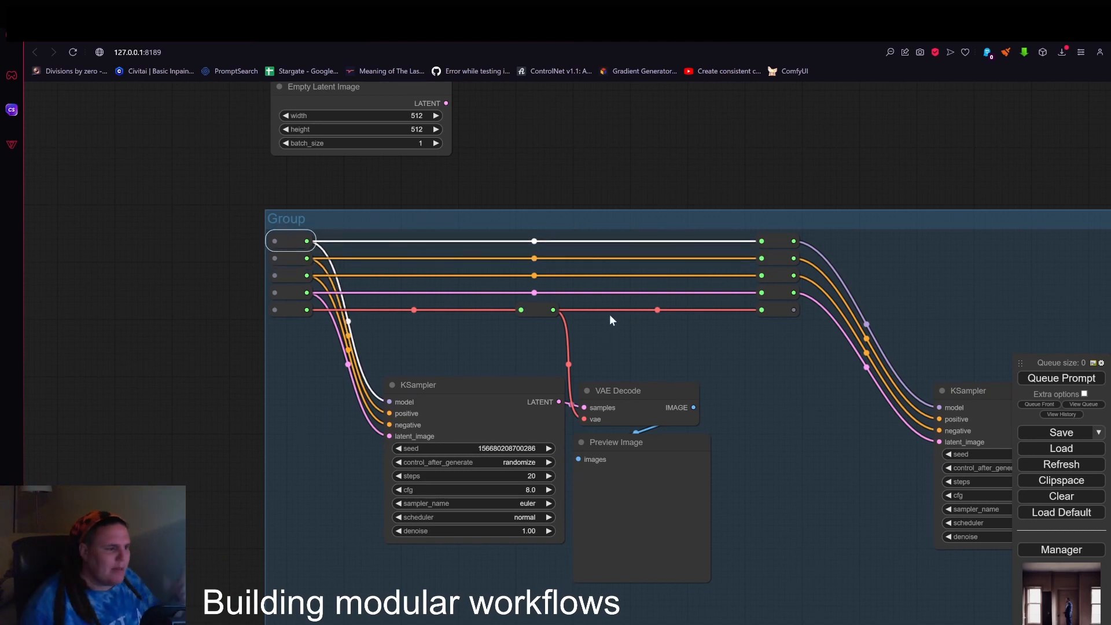
Connect the fifth middle Reroute through another Reroute on the same row to the second VAE Decode's vae input.
drag(770, 386, 665, 377)
scroll(648, 396, down, 3)
drag(656, 420, 512, 343)
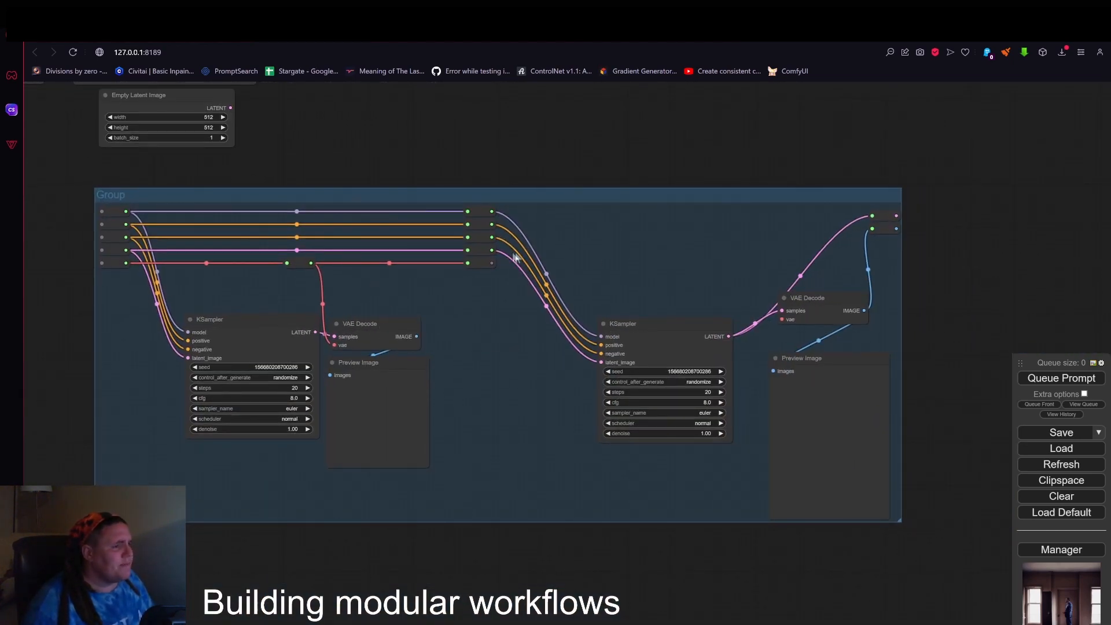
alt+drag(479, 263, 782, 318)
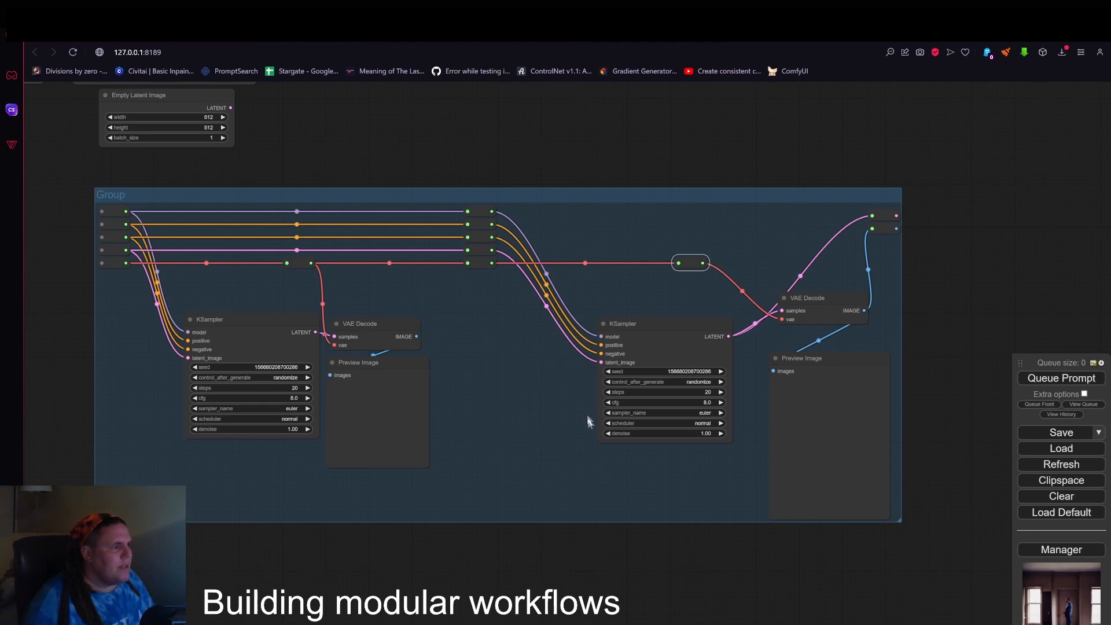
scroll(587, 420, down, 1)
drag(558, 422, 650, 397)
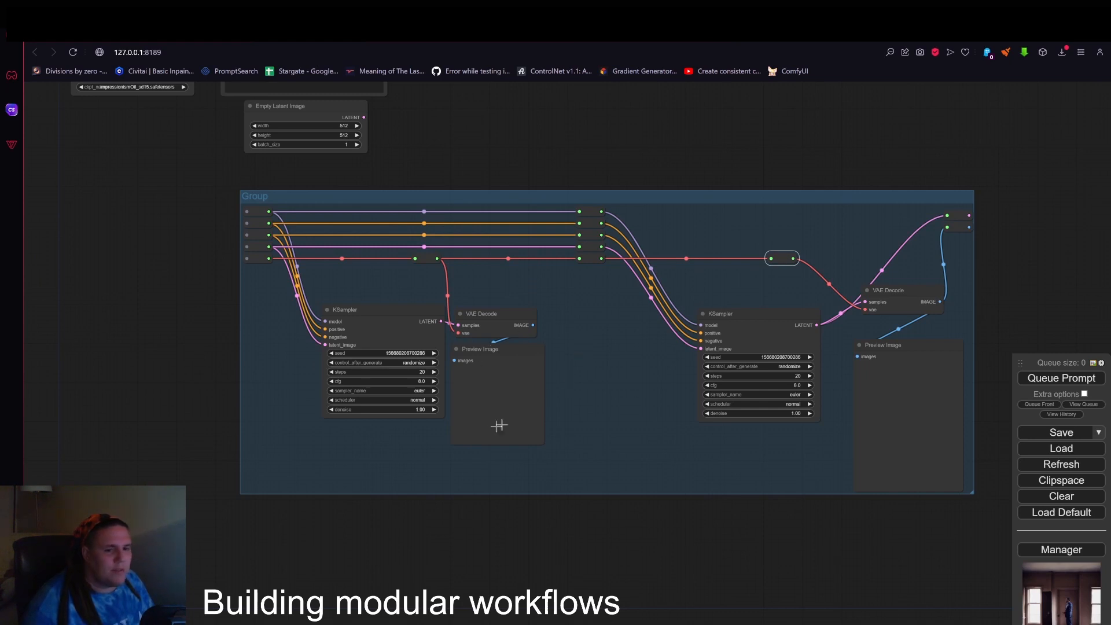
Add an Upscale Latent By node wired between the first KSampler's LATENT output and the second KSampler's latent_image input.
click(556, 349)
right_click(568, 353)
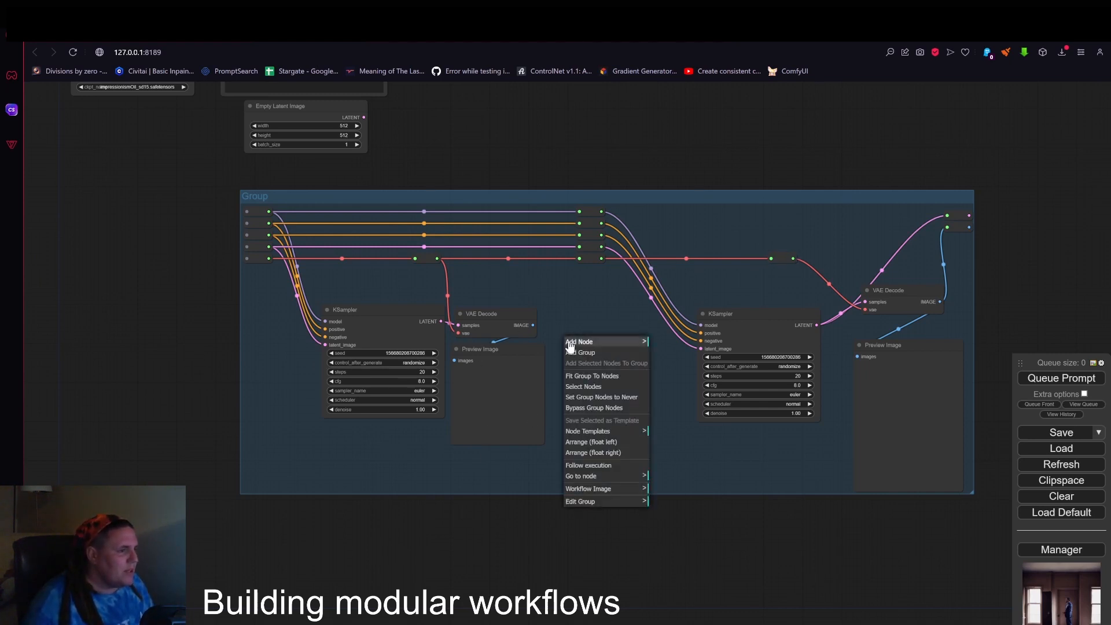
click(572, 342)
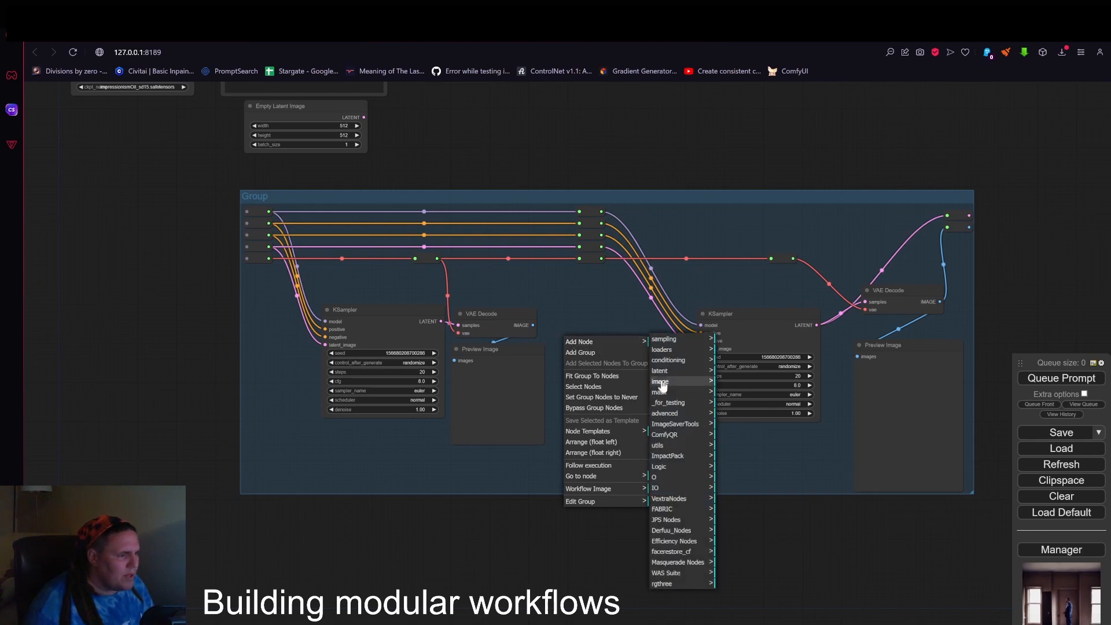
click(703, 371)
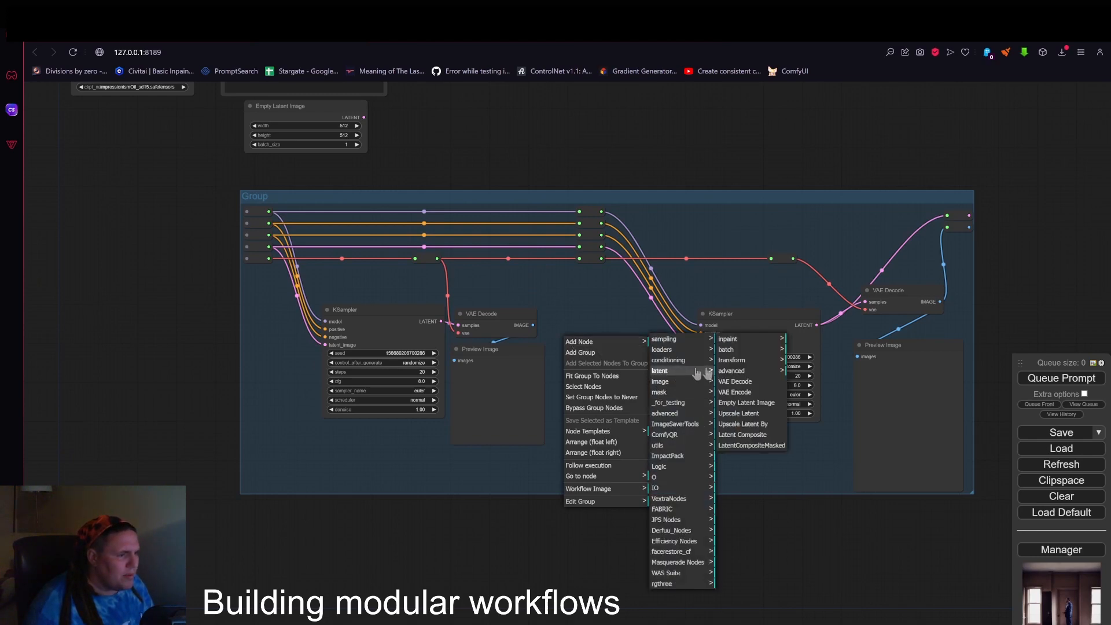
click(746, 424)
scroll(690, 386, up, 4)
click(603, 342)
drag(589, 347, 558, 379)
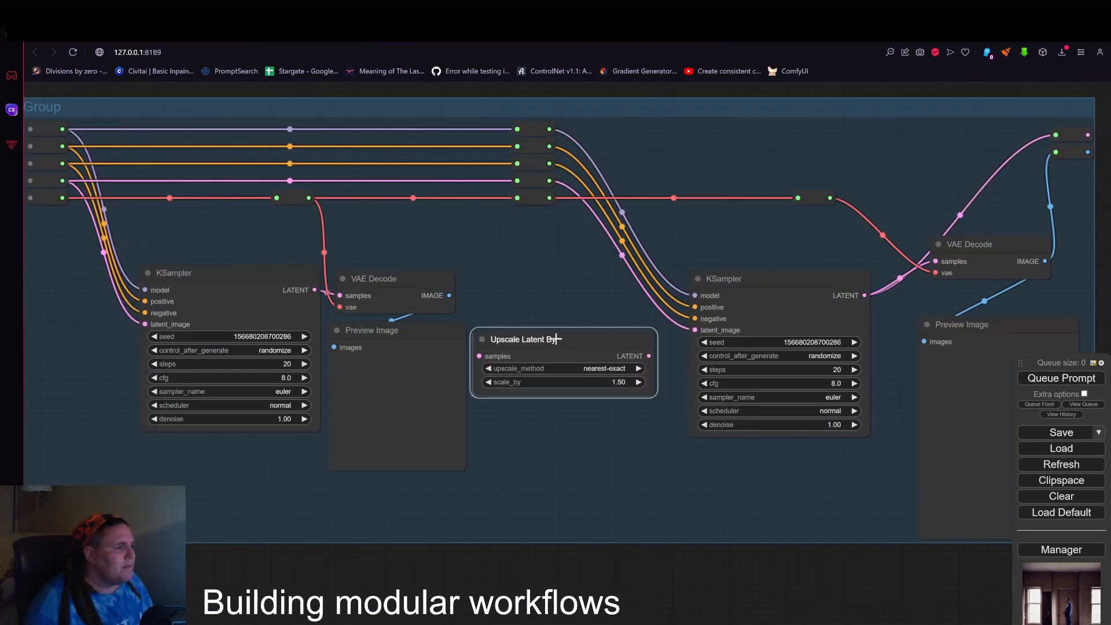
drag(314, 290, 477, 358)
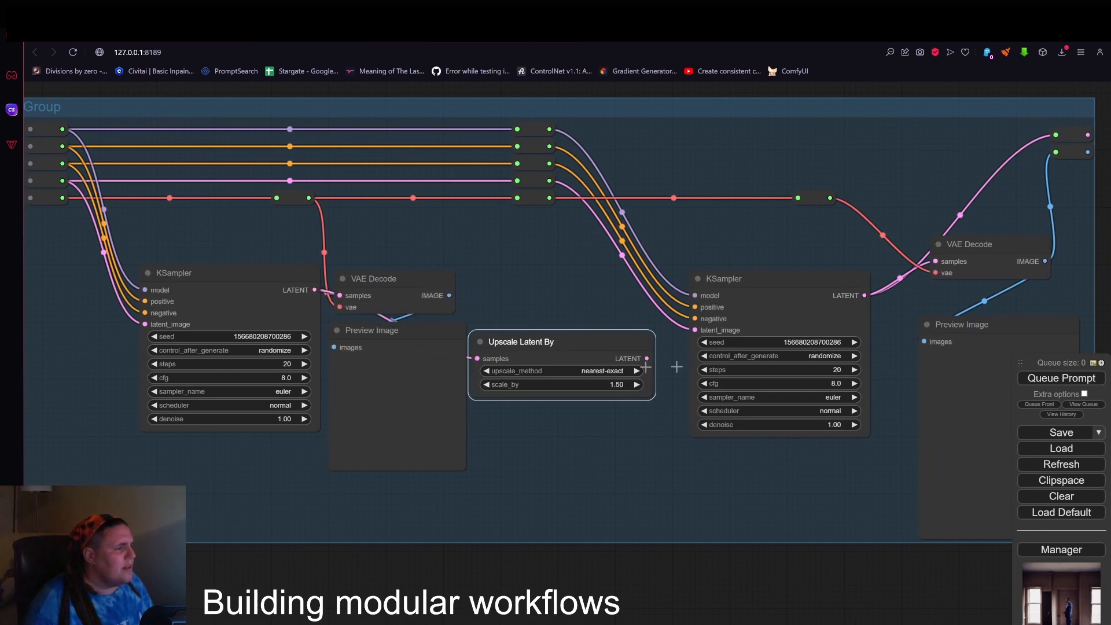
drag(647, 358, 695, 330)
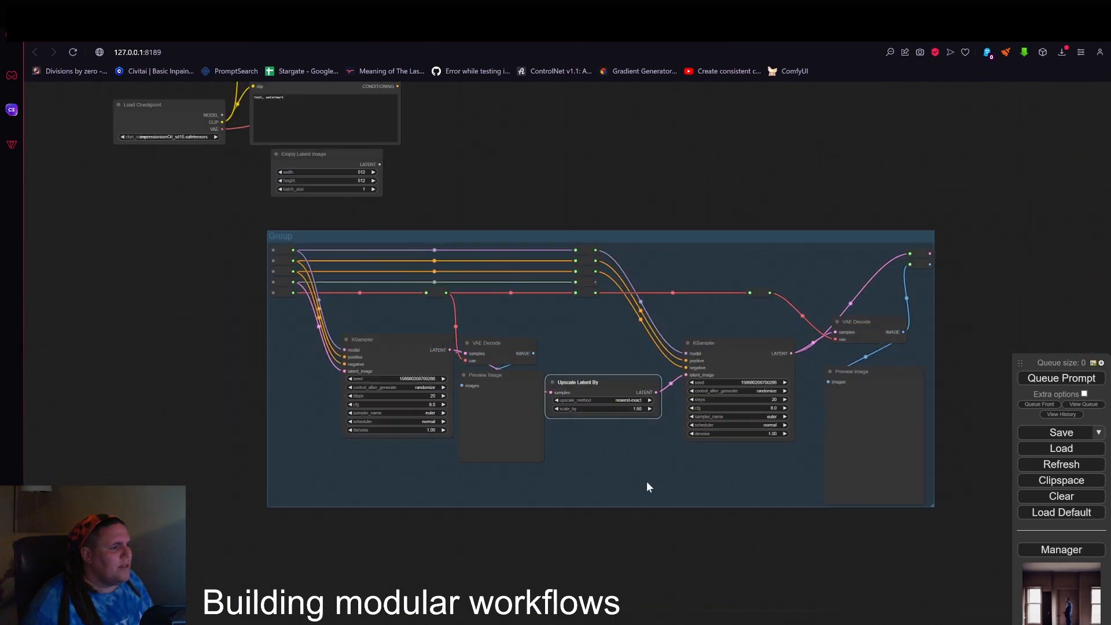
Set the second KSampler's denoise to 0.52 and the Upscale Latent By node's scale_by to 1.20, and nudge that node slightly.
scroll(654, 422, up, 3)
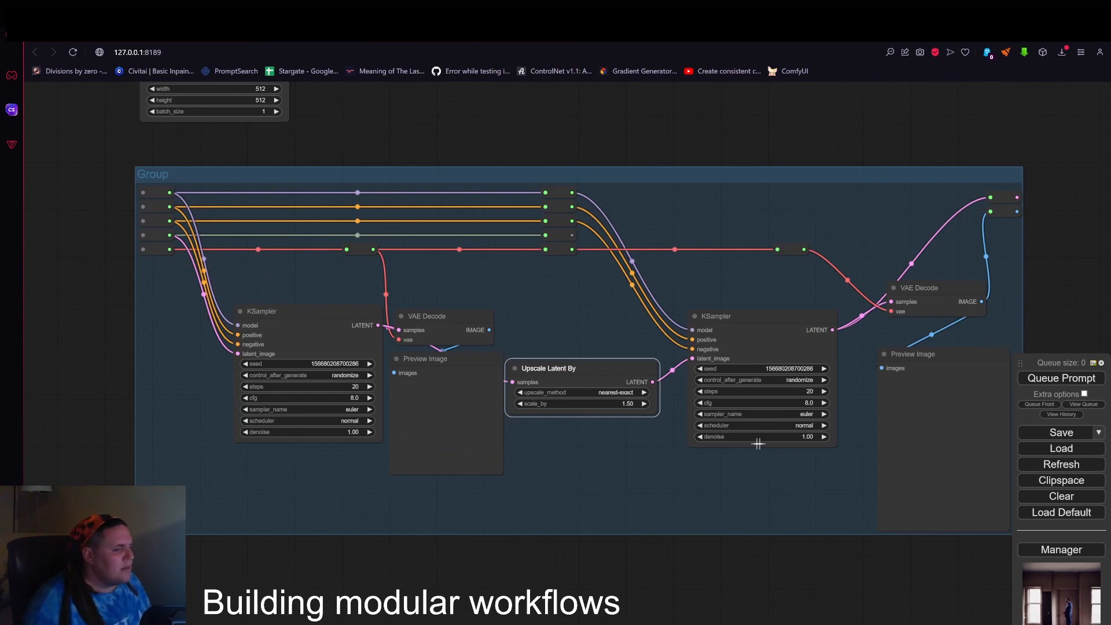
mouse_move(774, 438)
mouse_down()
mouse_move(750, 450)
mouse_move(762, 452)
mouse_up()
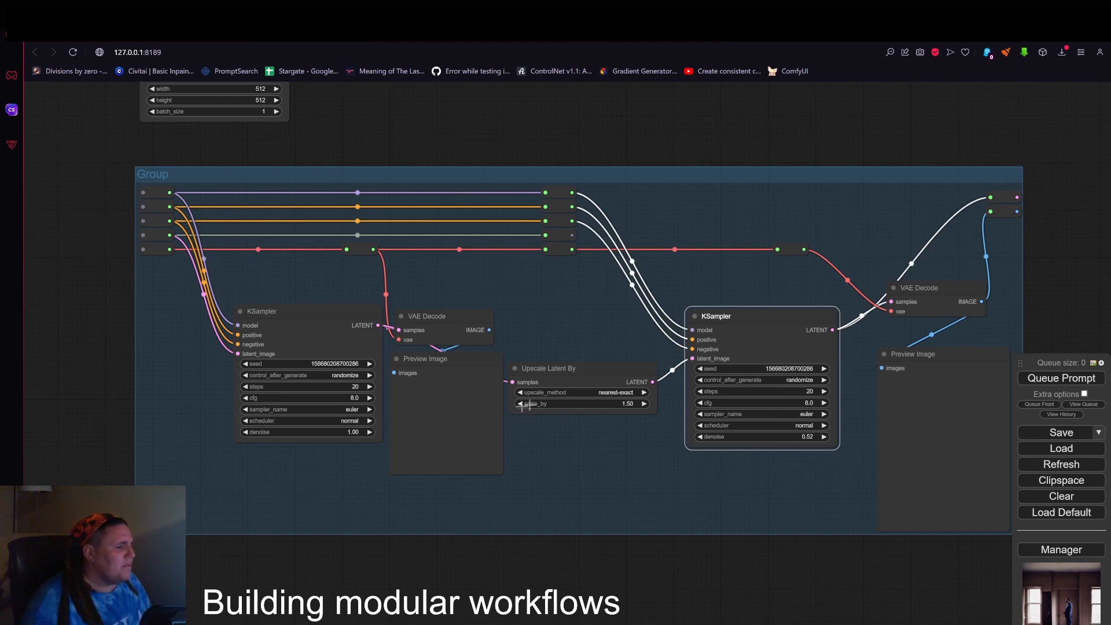
drag(522, 404, 521, 404)
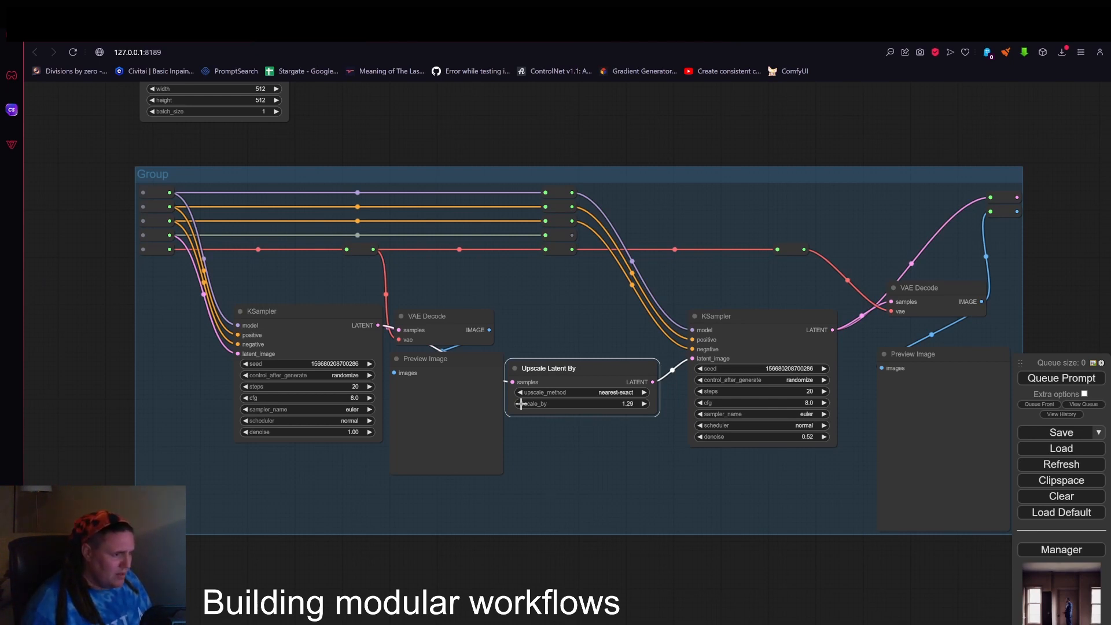
drag(521, 404, 519, 406)
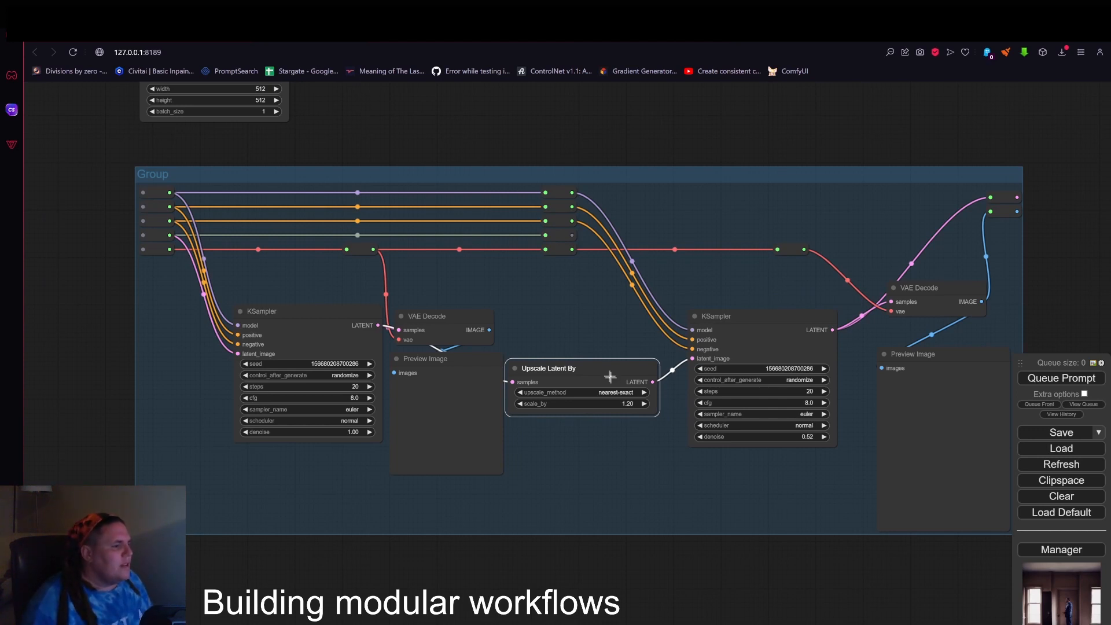
drag(607, 376, 578, 369)
Move the whole group with its nodes a little farther away from the Empty Latent Image node.
scroll(557, 319, down, 1)
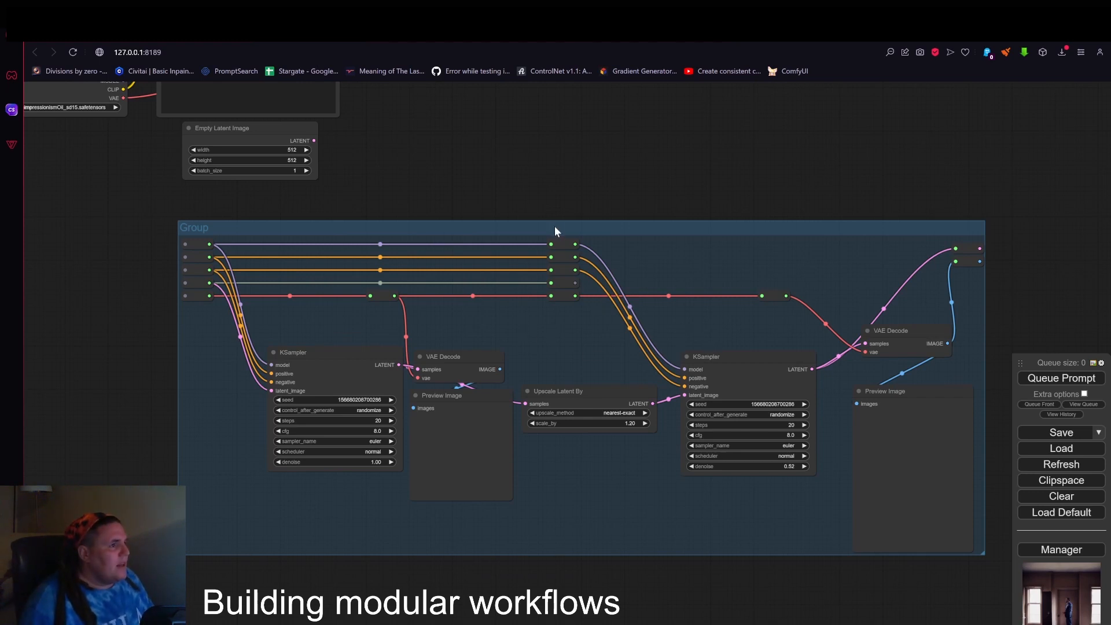
scroll(538, 235, down, 3)
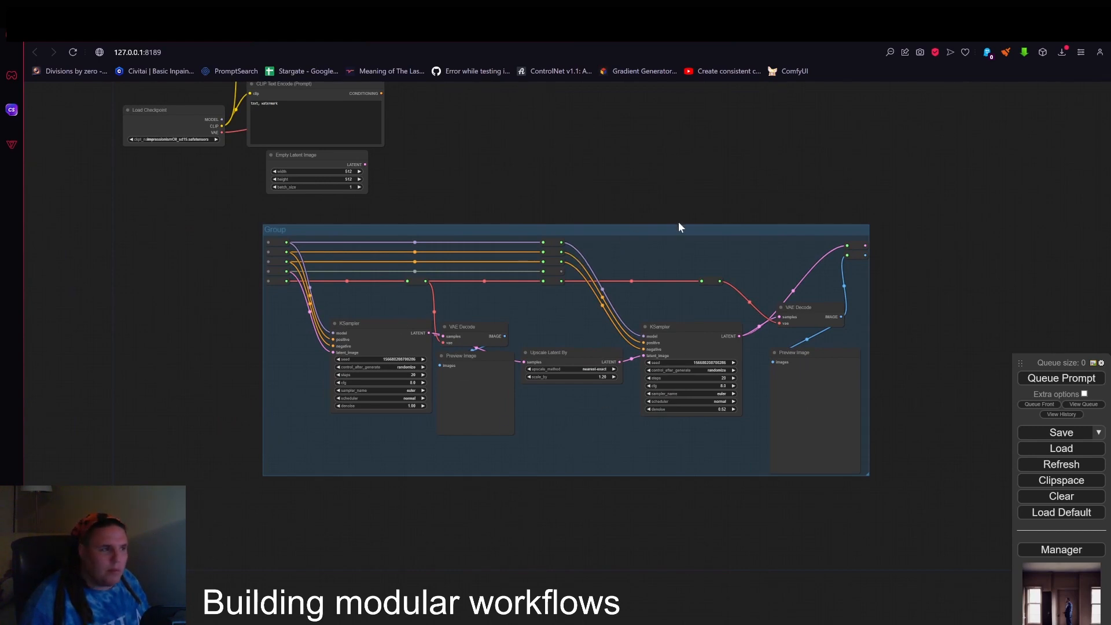
drag(680, 226, 703, 270)
scroll(596, 198, down, 2)
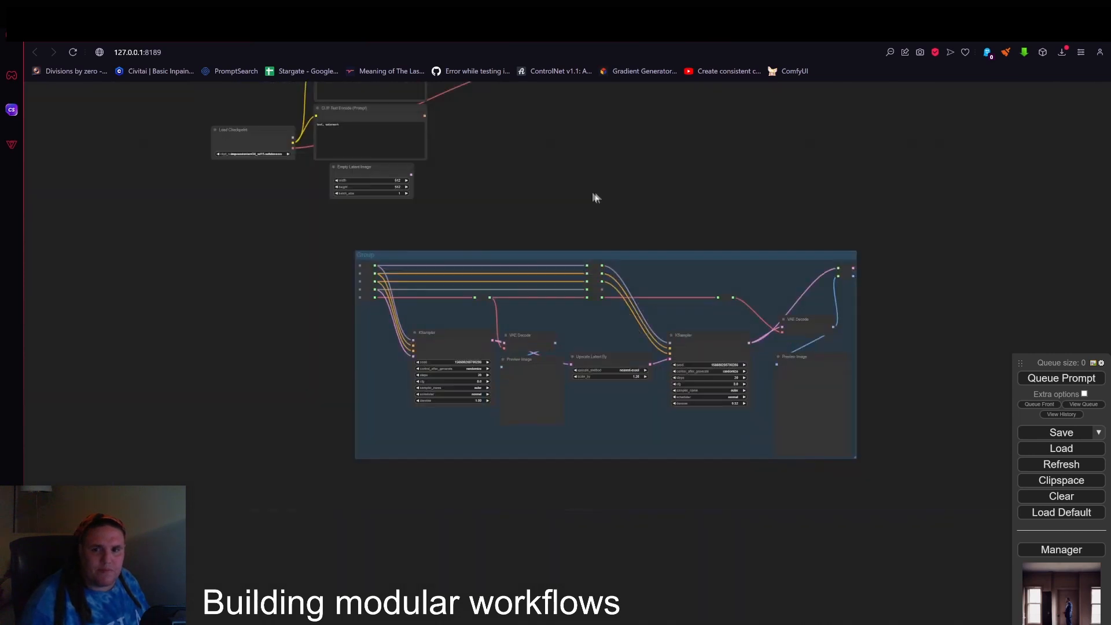
Remove the Save Image node and the VAE Decode node that sit outside the group.
drag(566, 233, 626, 228)
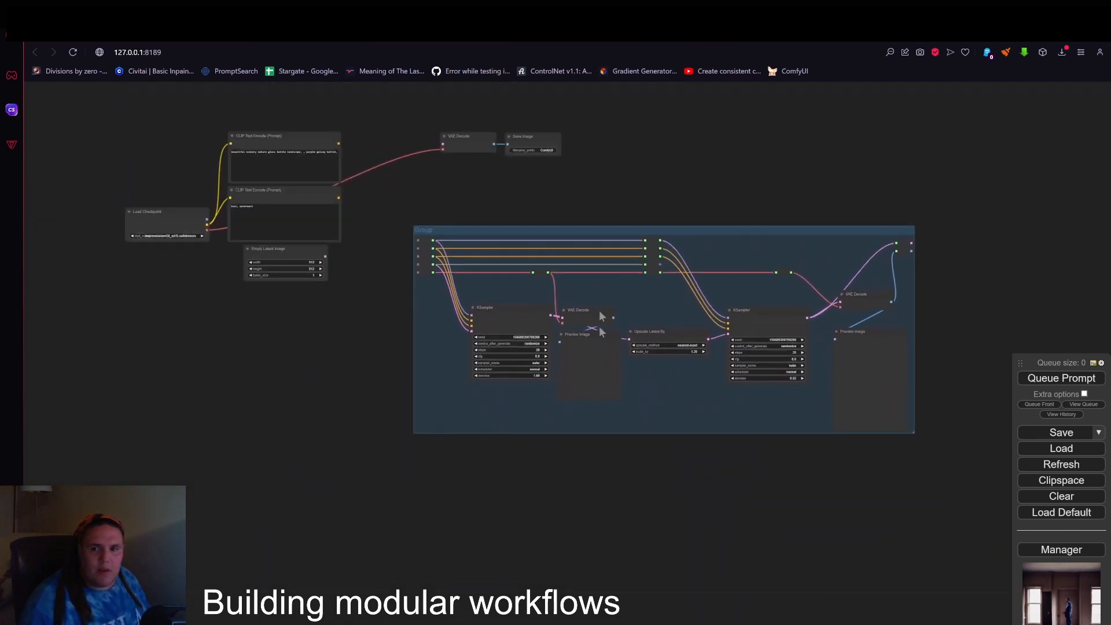
scroll(605, 353, up, 4)
scroll(624, 303, up, 2)
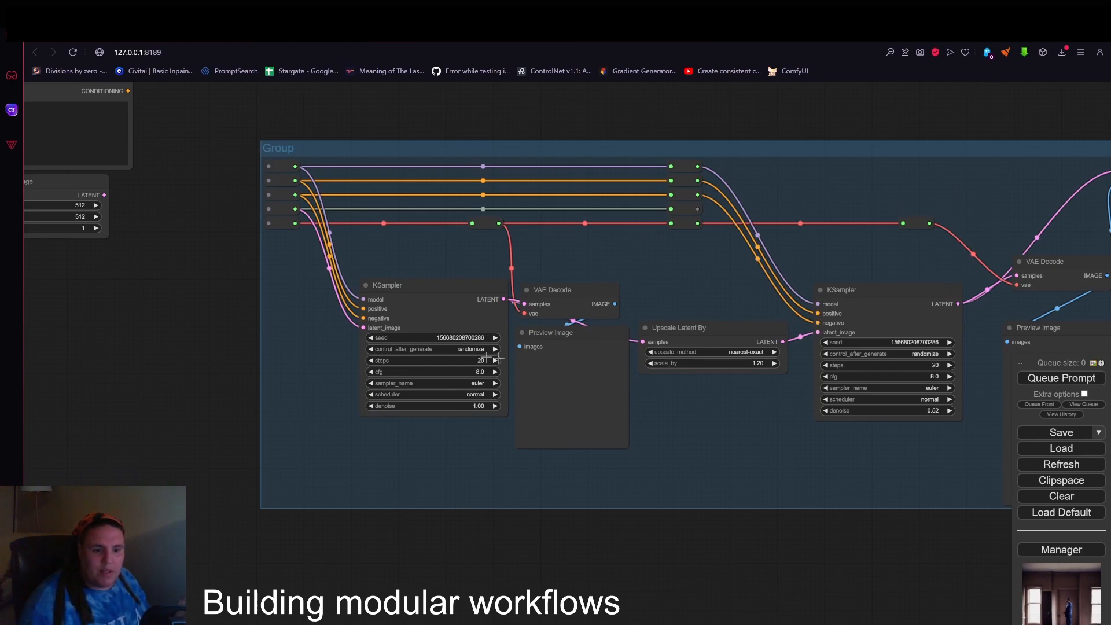
scroll(504, 361, down, 4)
drag(501, 169, 672, 279)
right_click(647, 223)
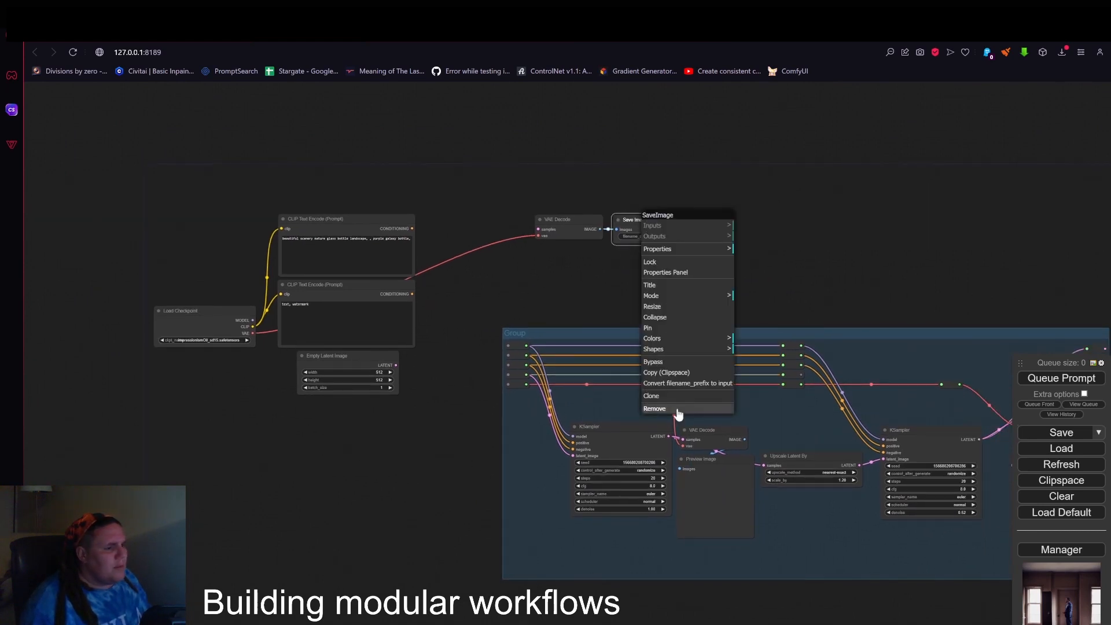
click(674, 409)
right_click(575, 222)
click(593, 407)
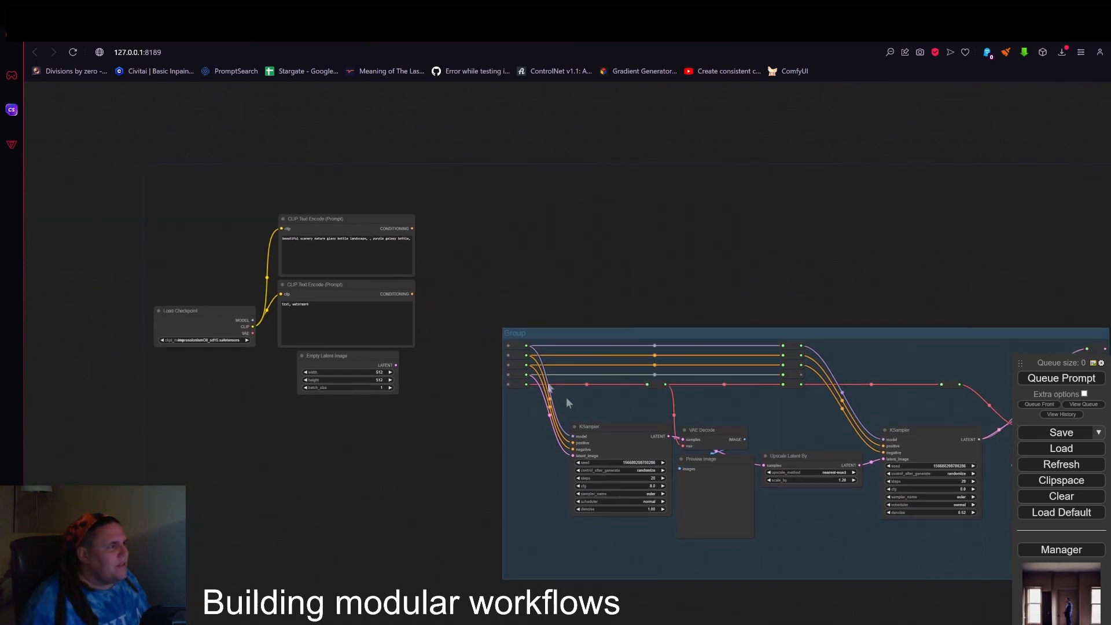
Move the Load Checkpoint node and both CLIP Text Encode nodes closer together, away from the sampler group.
drag(448, 212, 560, 192)
drag(552, 284, 628, 277)
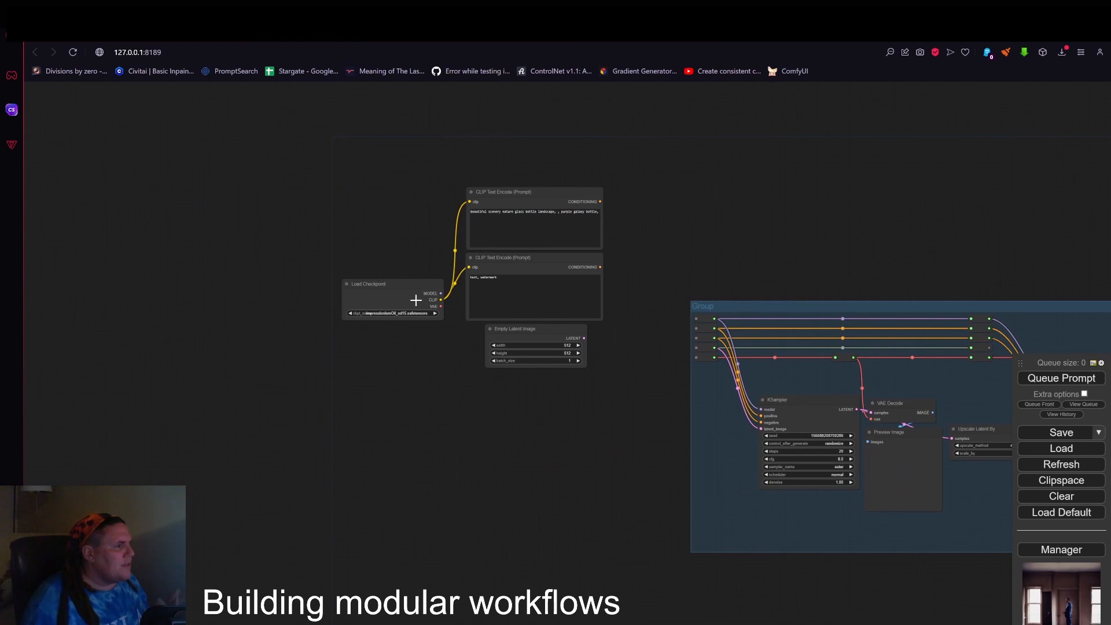
scroll(382, 249, up, 5)
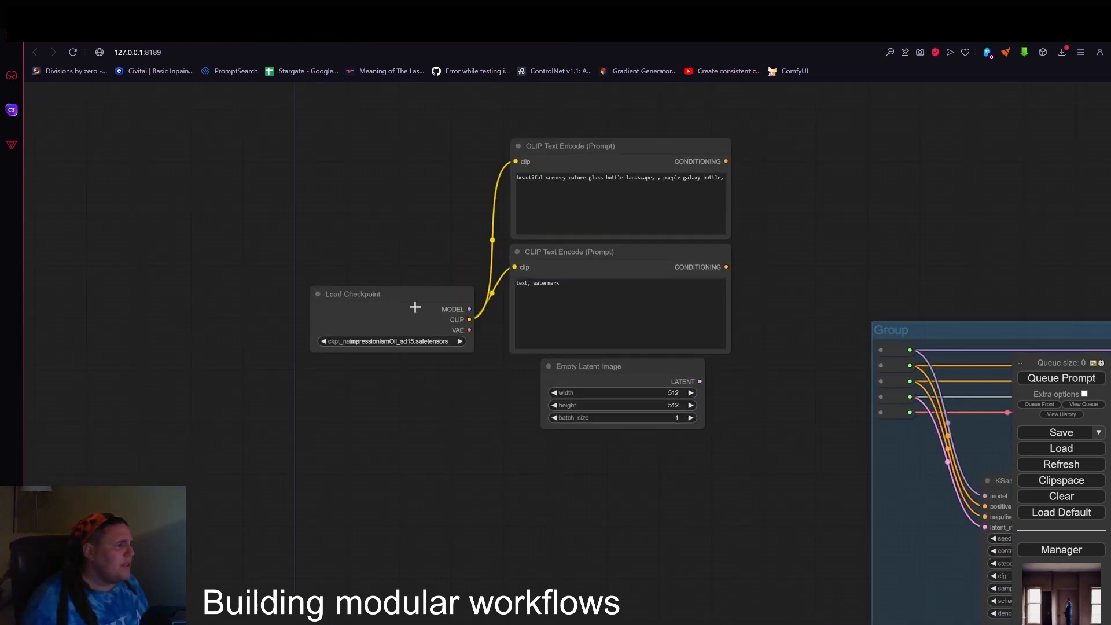
drag(414, 308, 318, 186)
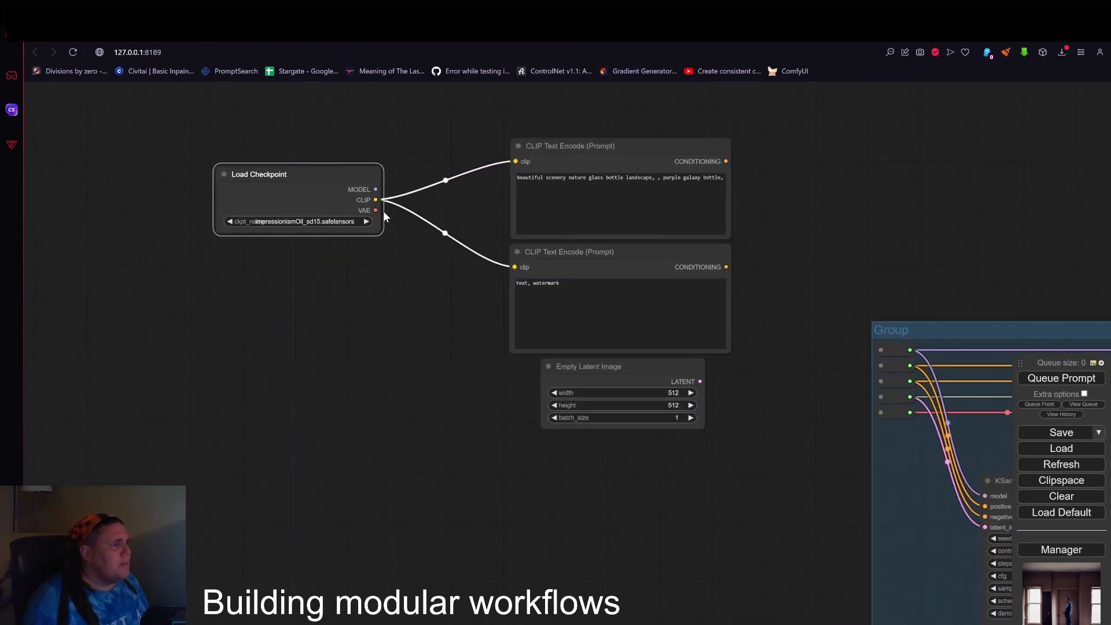
drag(578, 257, 473, 269)
drag(512, 171, 430, 174)
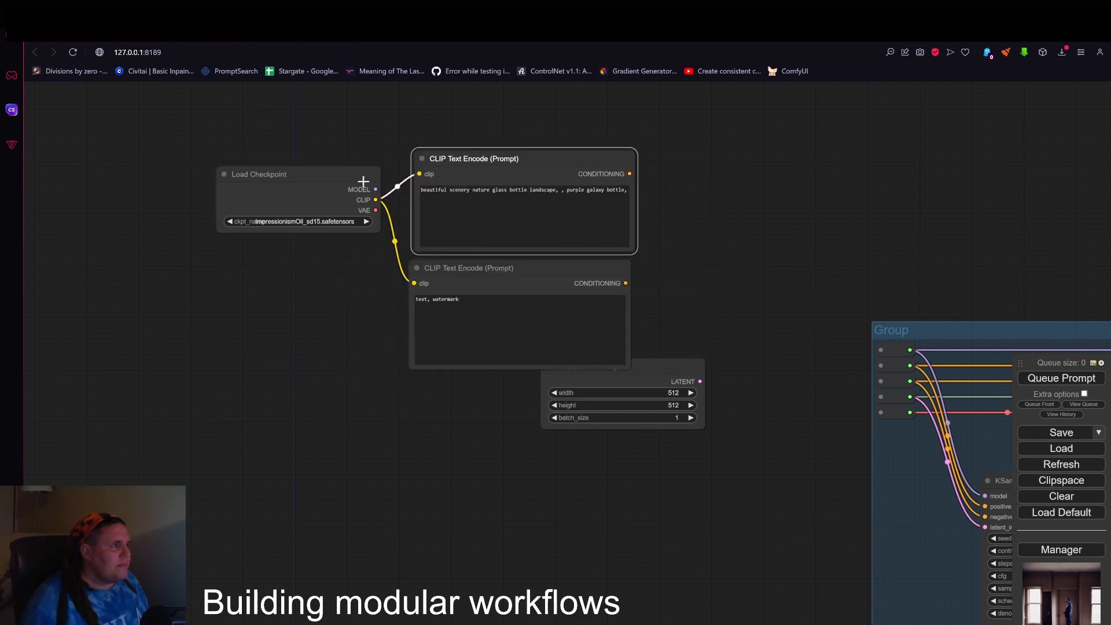
drag(359, 183, 364, 120)
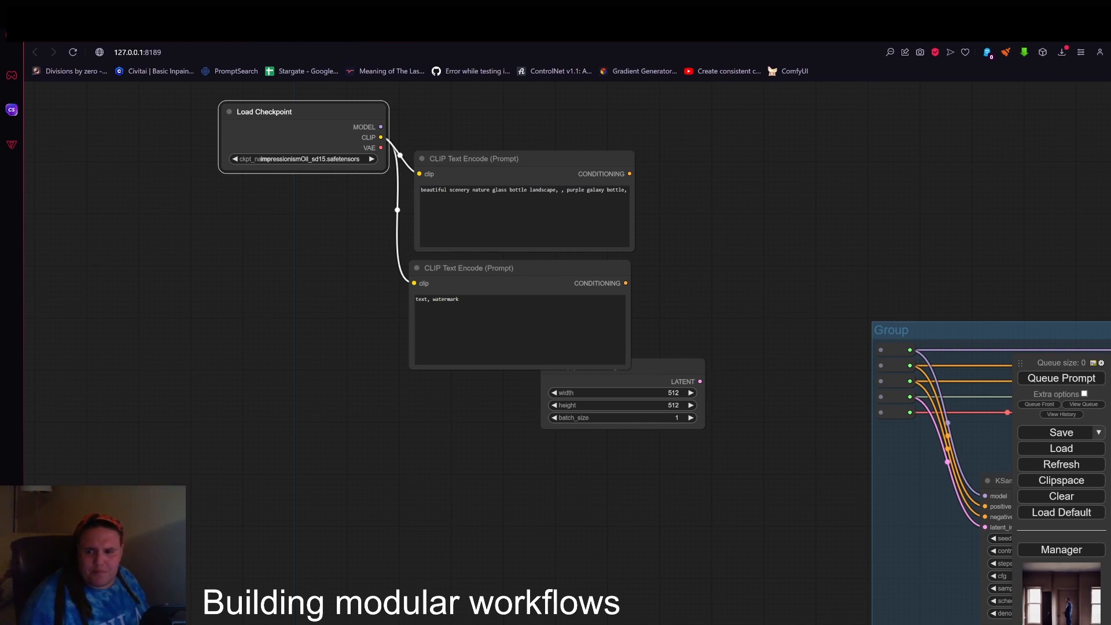
drag(499, 160, 525, 143)
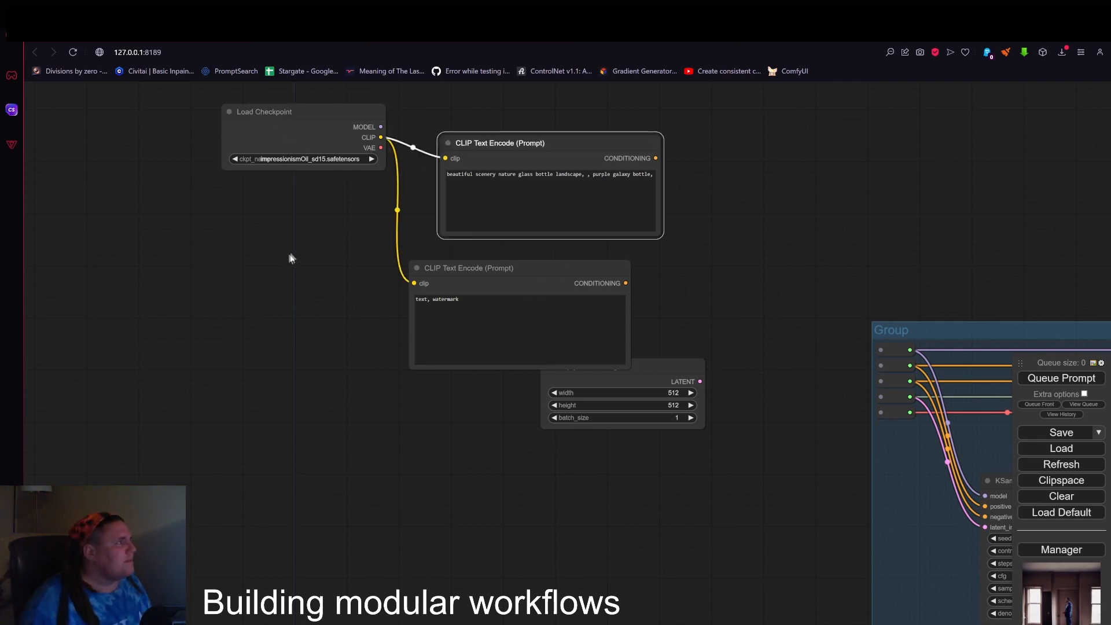
Move the Load Checkpoint node level with the gap between the prompt nodes and set its checkpoint to realisticVisionV51_v51VAE.safetensors.
drag(314, 111, 303, 213)
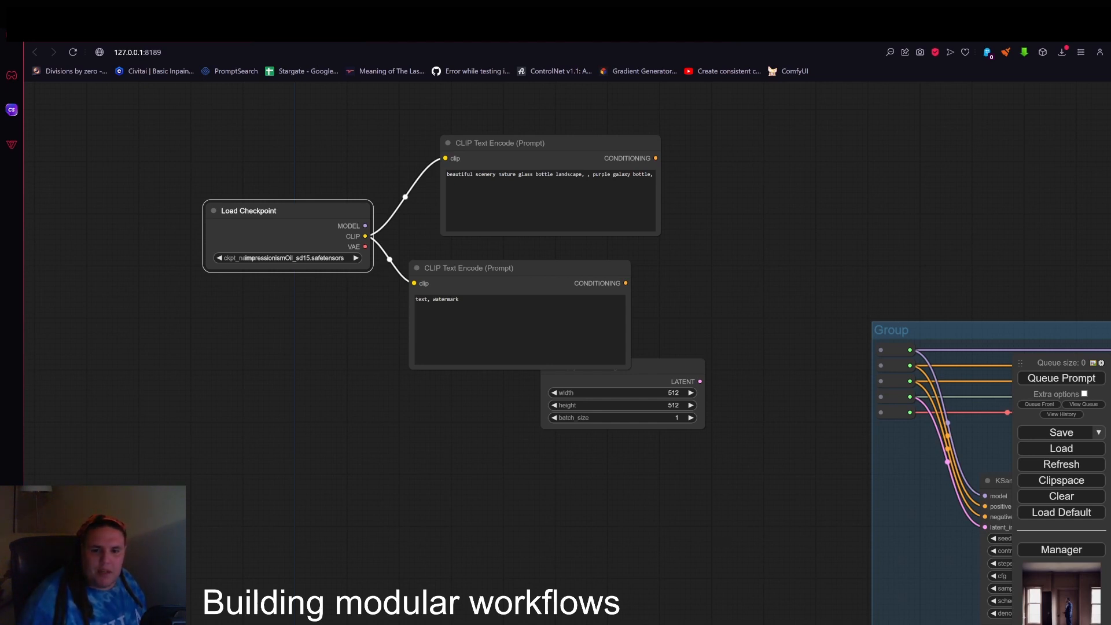
click(318, 258)
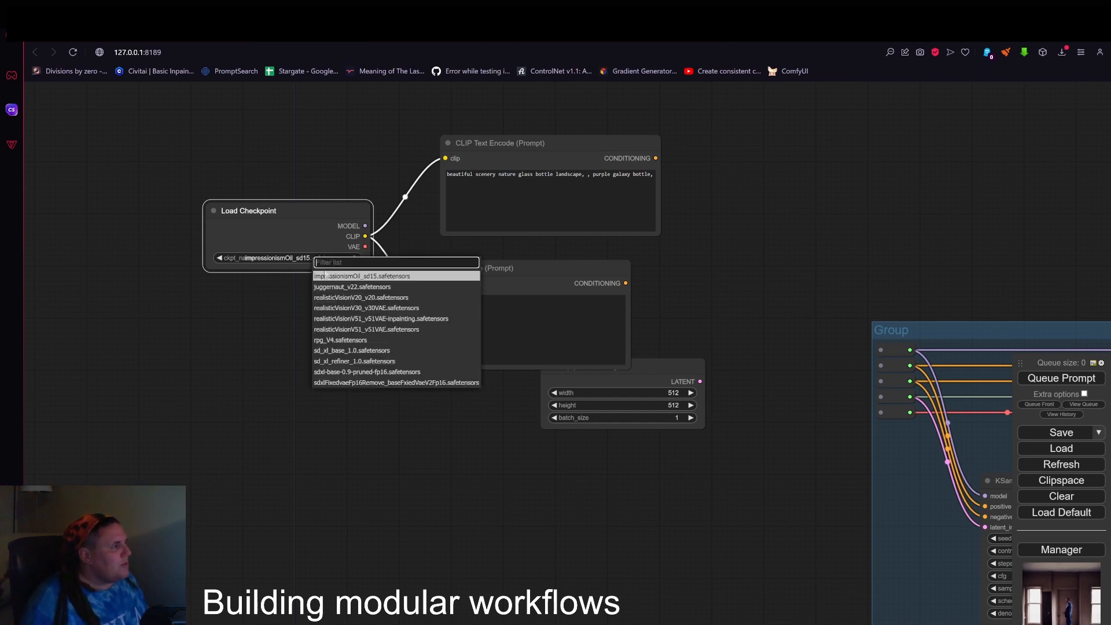
click(379, 330)
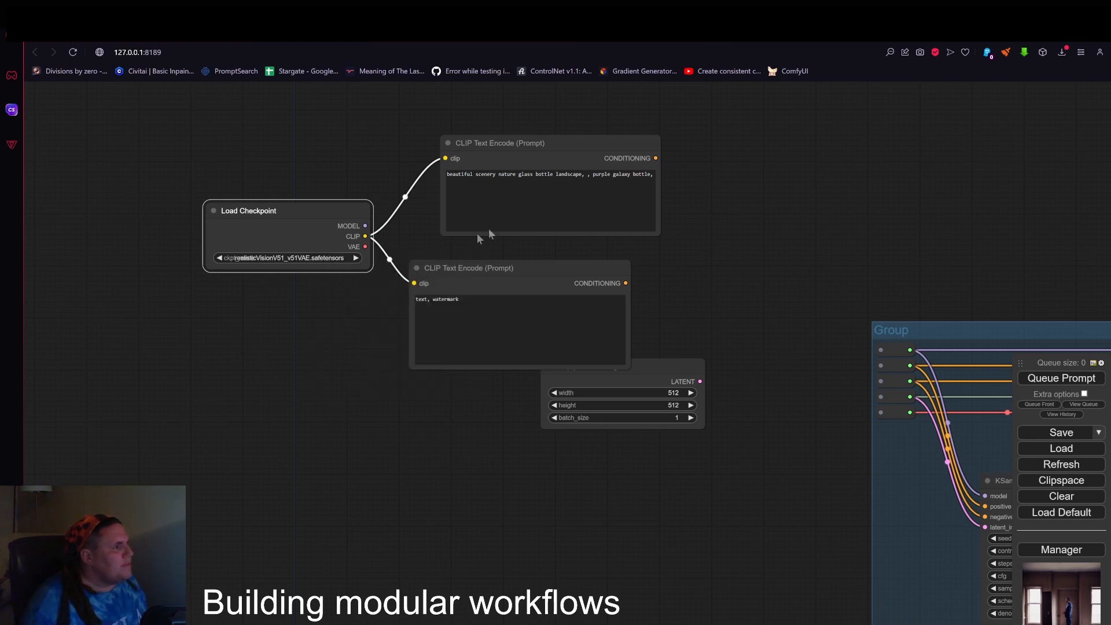
Stack the two CLIP Text Encode nodes in one column and move the Empty Latent Image node down clear of them.
drag(541, 147, 508, 153)
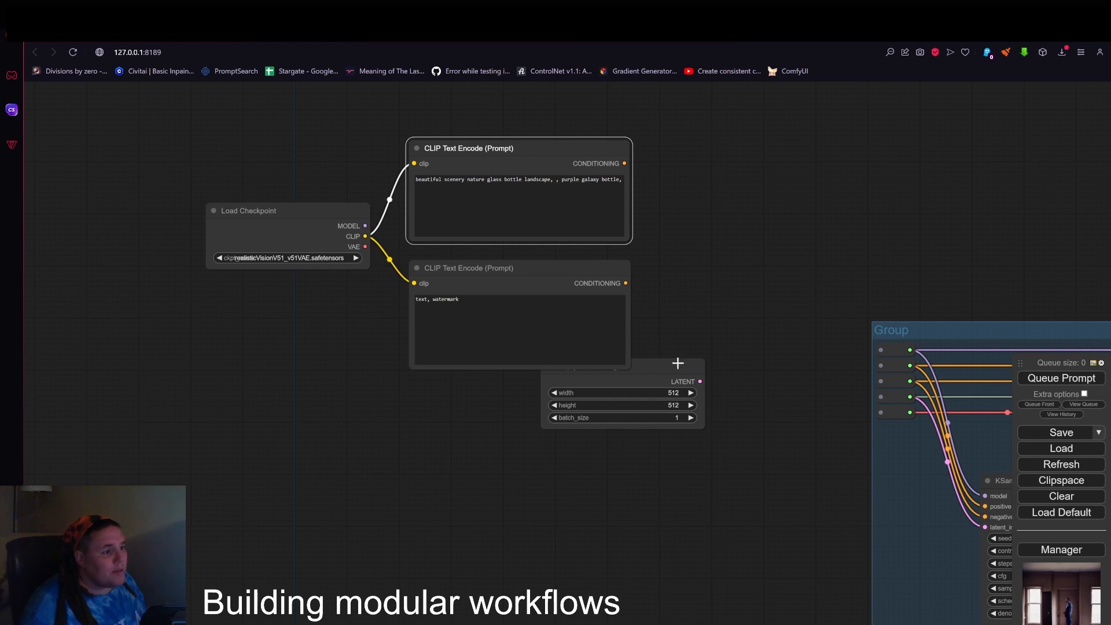
drag(677, 365, 680, 458)
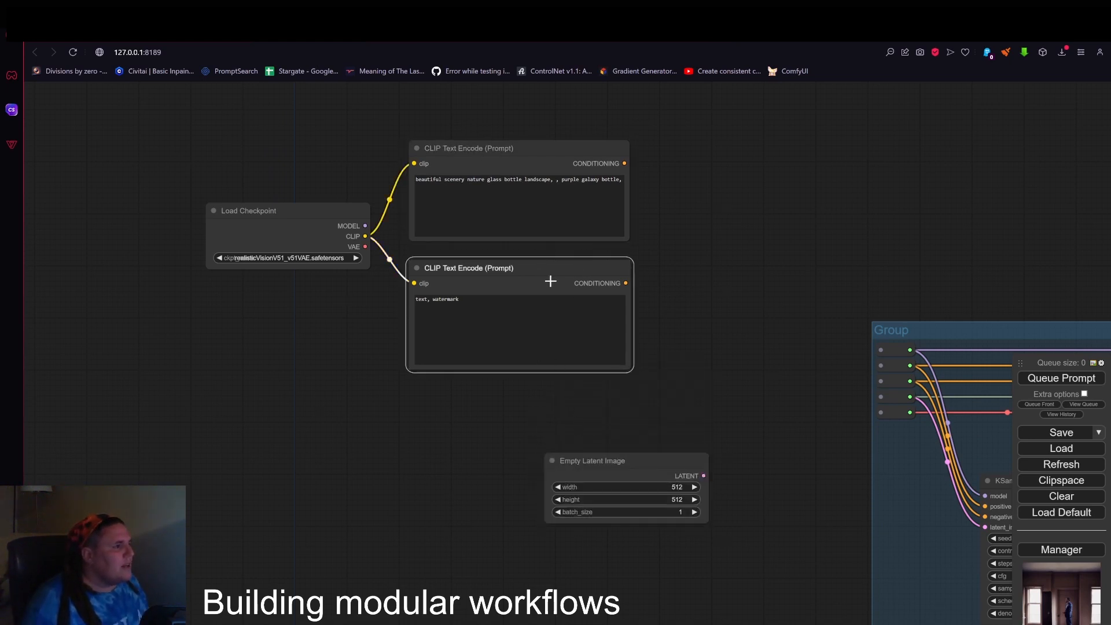
drag(550, 280, 549, 265)
Colour the positive CLIP Text Encode node green and the negative one red.
right_click(528, 150)
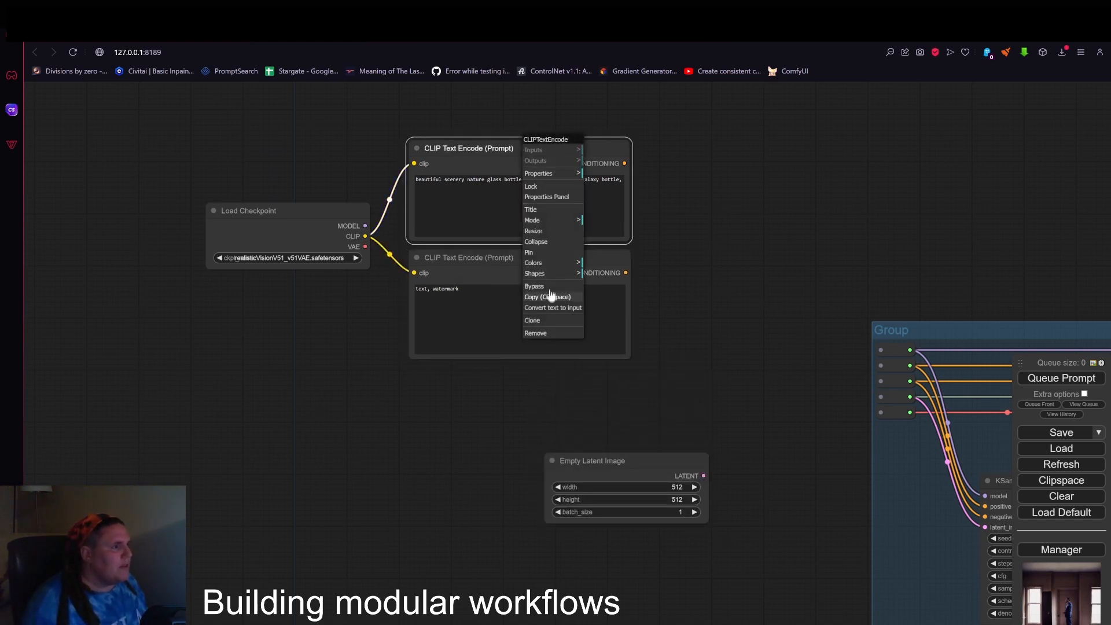
click(547, 263)
click(602, 297)
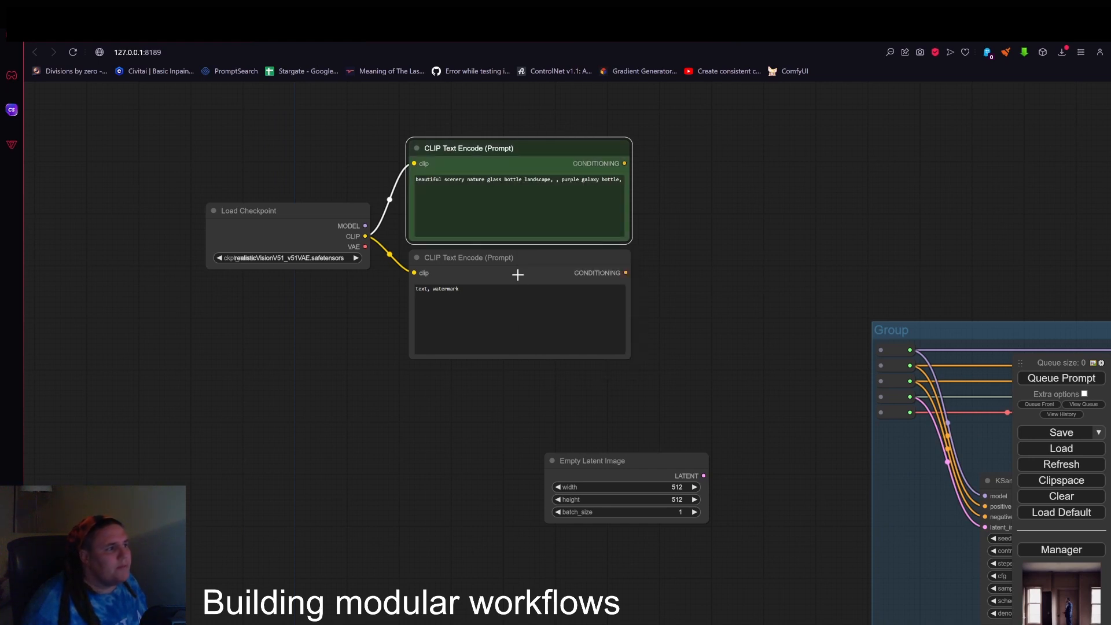
right_click(515, 260)
click(530, 387)
click(585, 396)
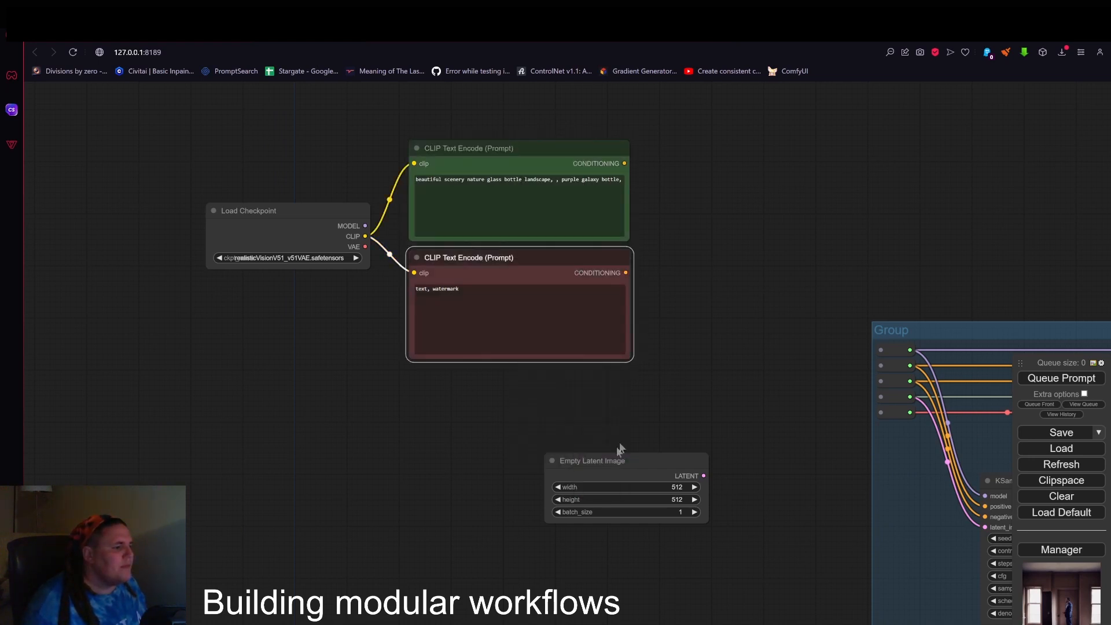
Place the Empty Latent Image node directly below the red CLIP Text Encode node, aligning their output edges.
drag(616, 483, 534, 391)
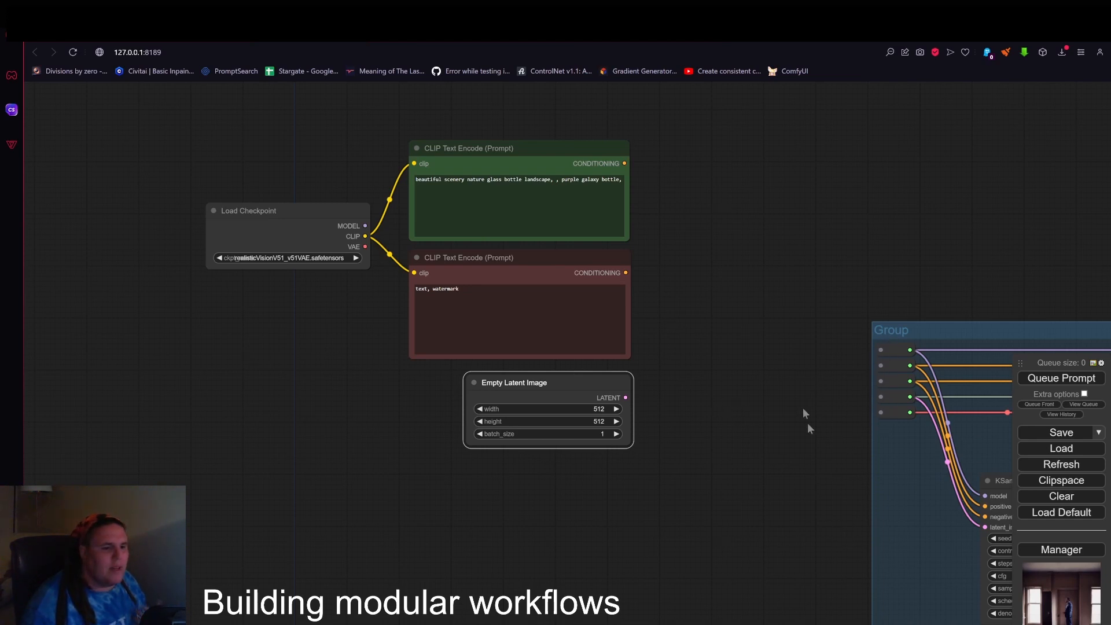
drag(705, 399, 531, 393)
scroll(694, 355, up, 3)
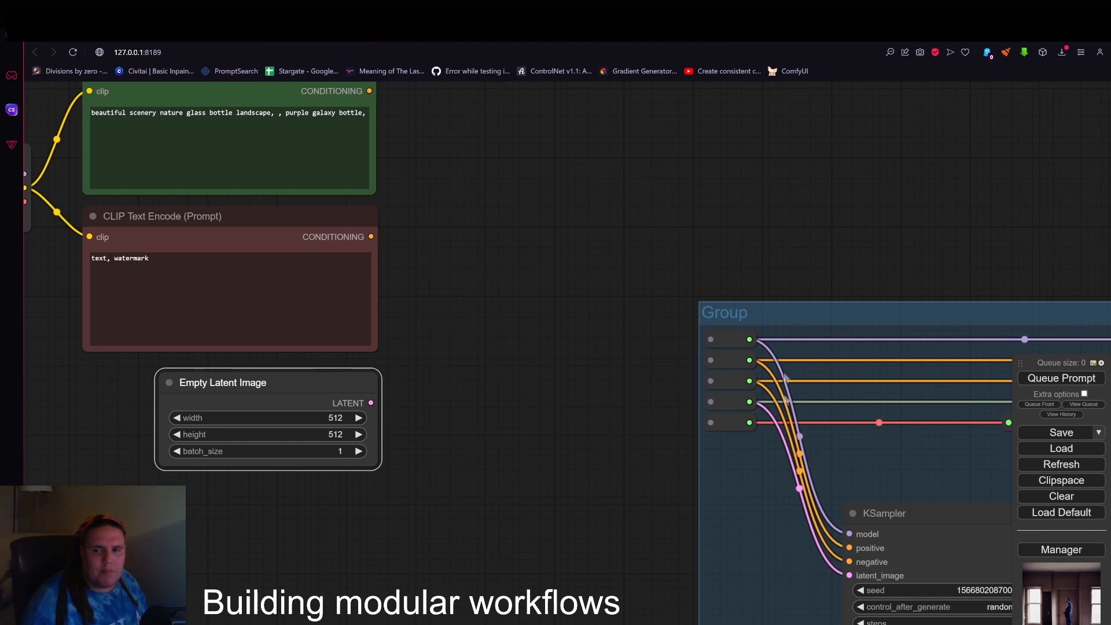
drag(569, 223, 933, 318)
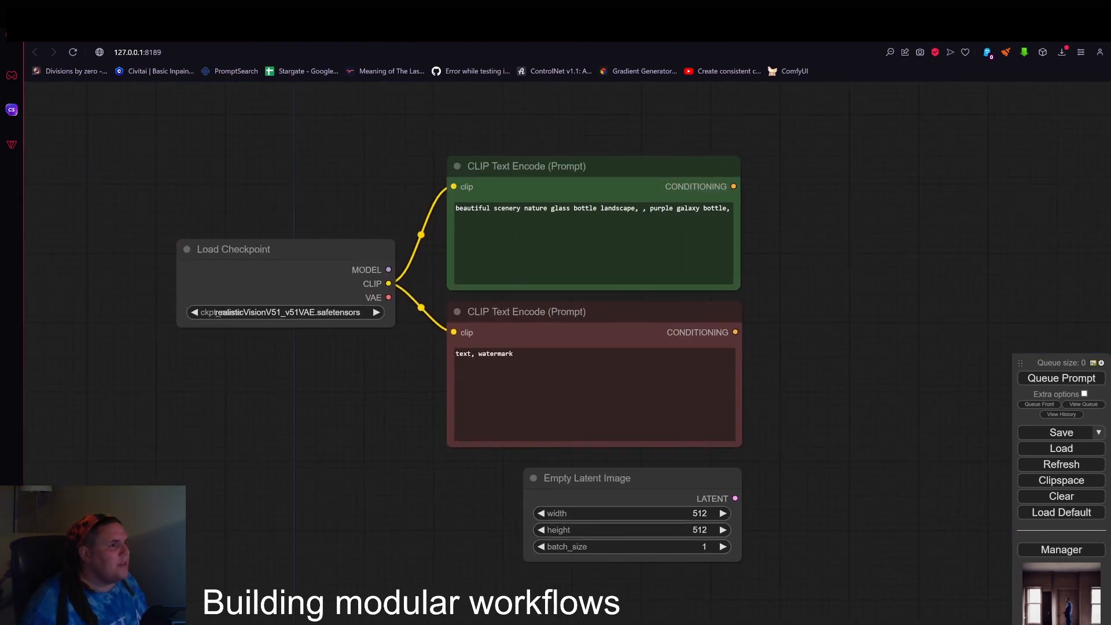
Shrink both CLIP Text Encode nodes to a similar compact size and move the Empty Latent Image node down.
drag(603, 320, 583, 361)
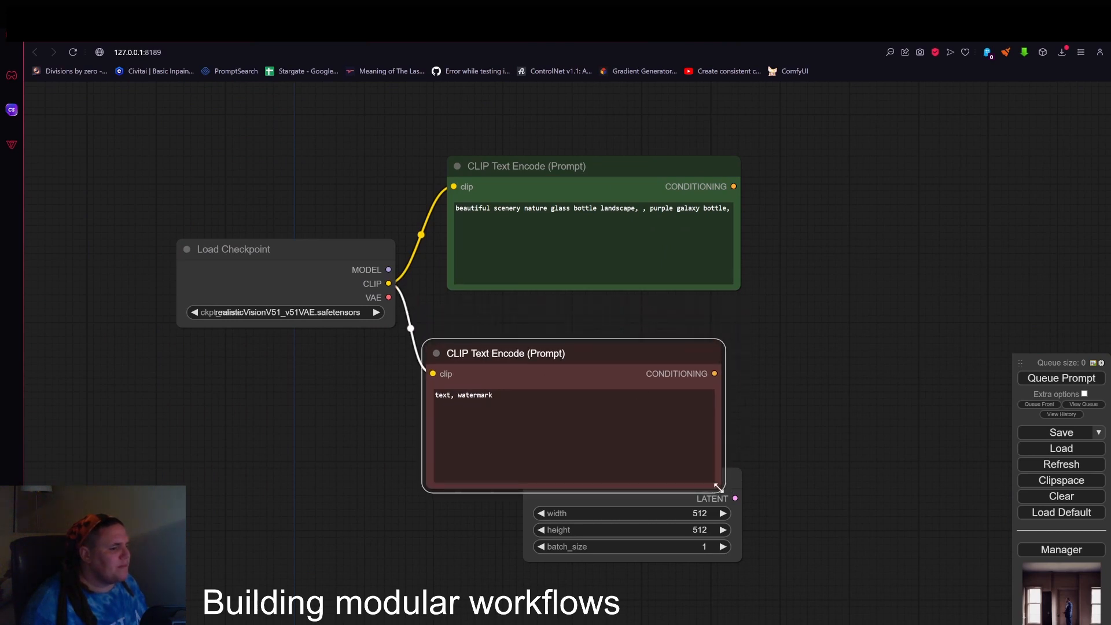
drag(718, 487, 599, 452)
drag(657, 483, 634, 535)
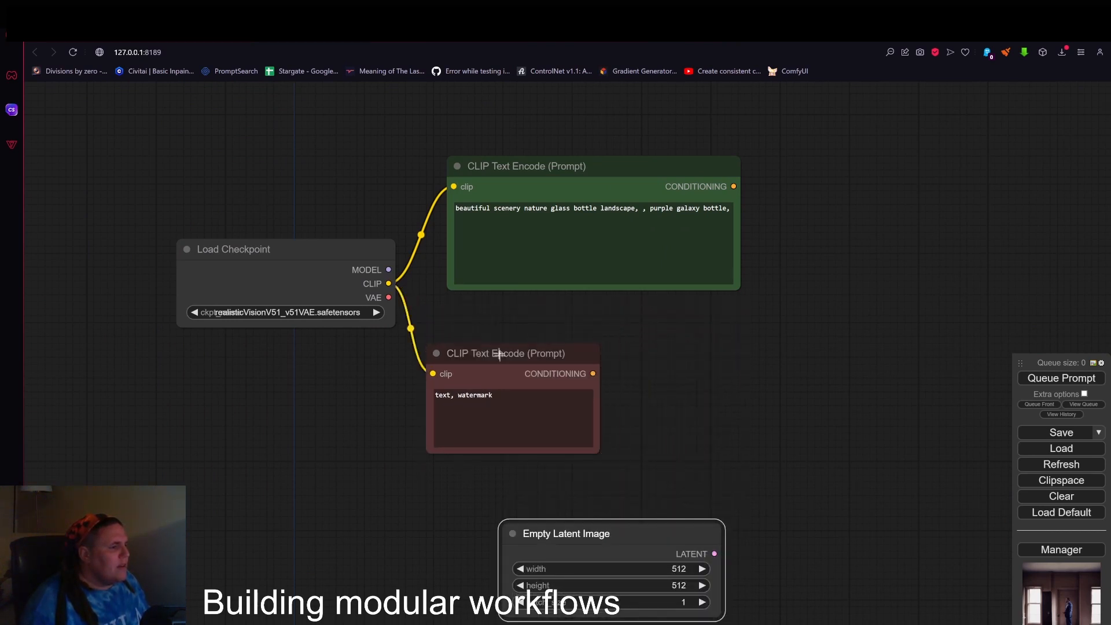
drag(498, 354, 505, 389)
drag(493, 168, 472, 202)
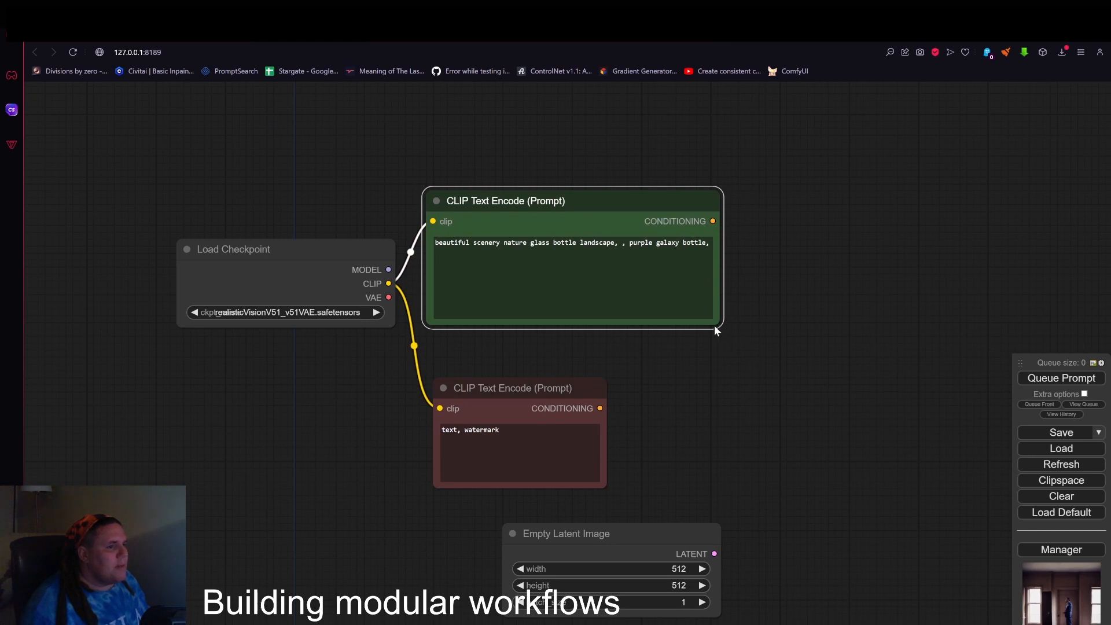
drag(716, 330, 600, 310)
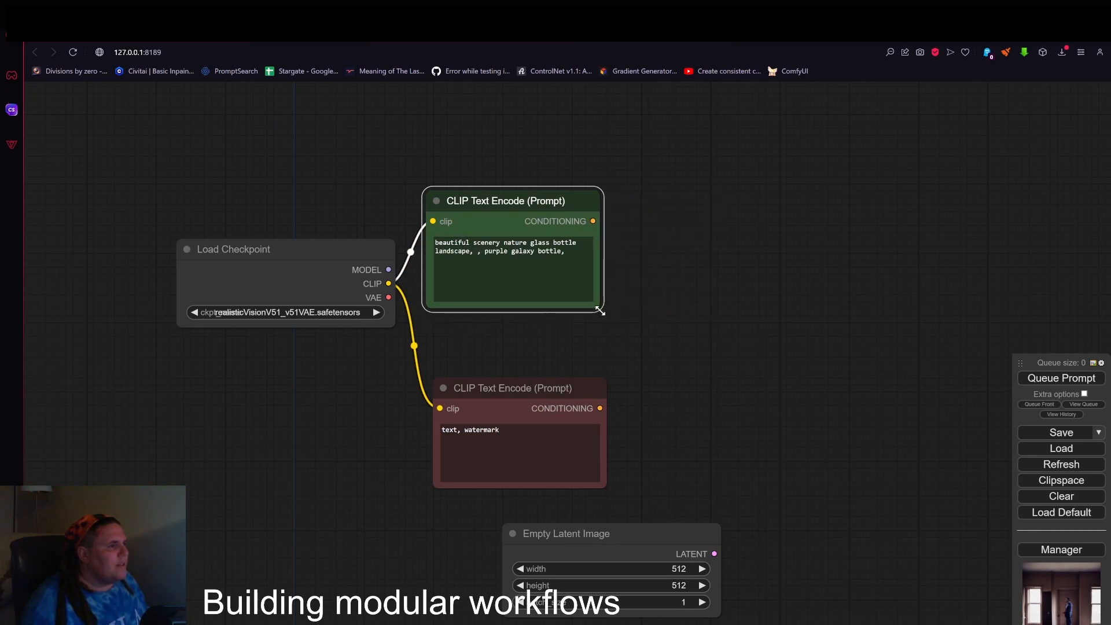
Stack the compact CLIP Text Encode nodes just above the Empty Latent Image node and shift Load Checkpoint slightly up beside them.
drag(527, 192, 533, 255)
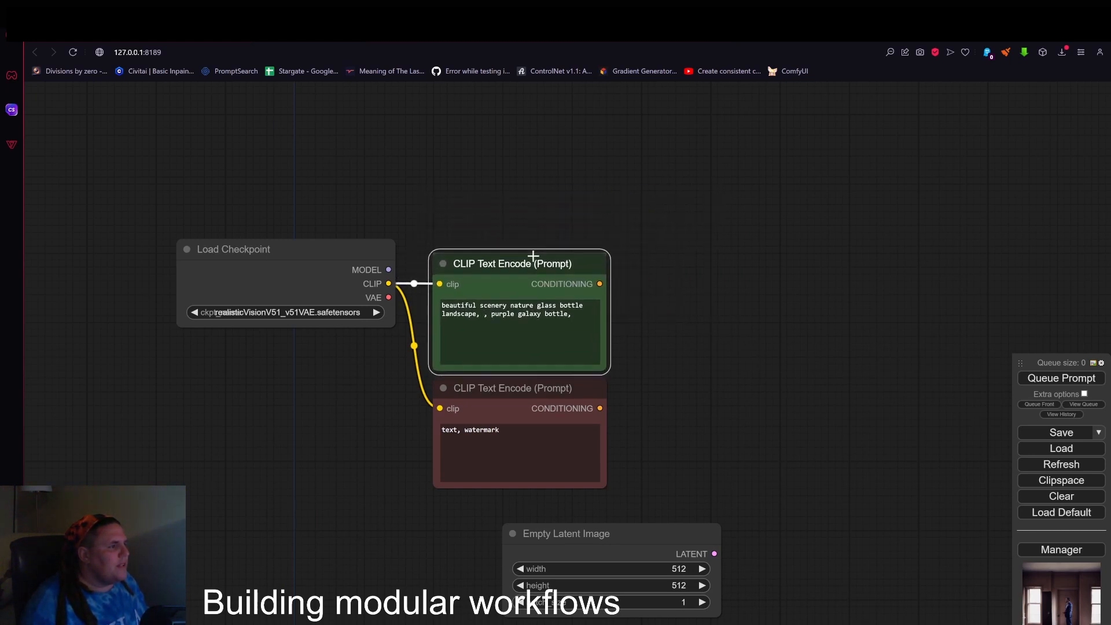
drag(557, 398, 557, 426)
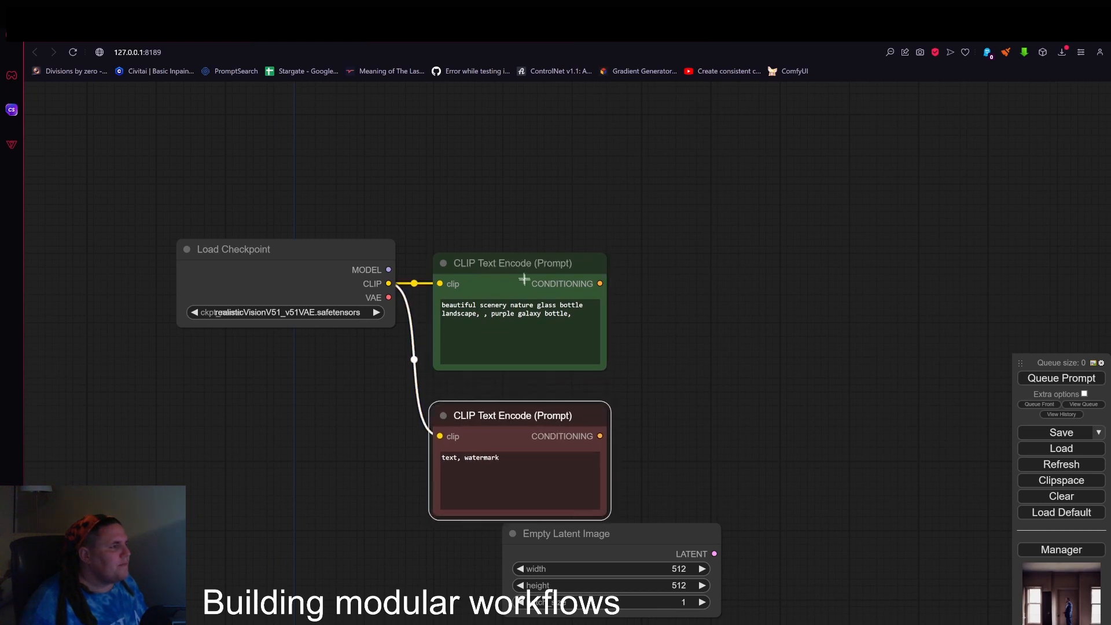
drag(524, 265, 523, 293)
mouse_move(314, 268)
mouse_down()
mouse_move(313, 250)
mouse_move(322, 250)
mouse_up()
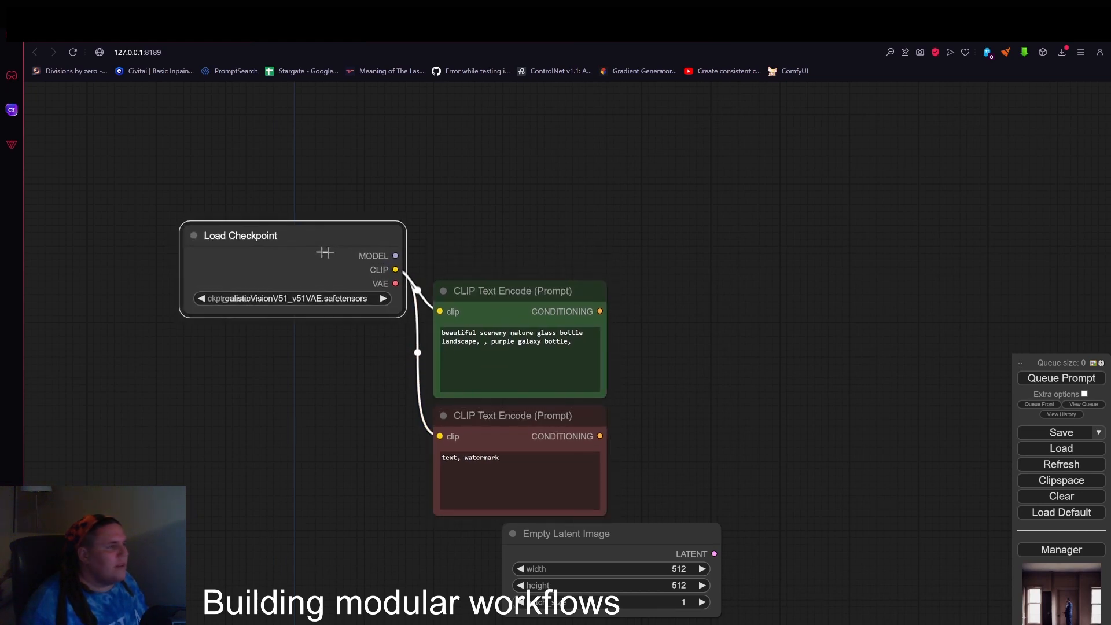
Connect Load Checkpoint's MODEL output to a new Reroute node and place two more Reroutes beneath it.
drag(395, 255, 591, 214)
click(564, 275)
scroll(569, 255, up, 1)
alt+drag(595, 218, 591, 279)
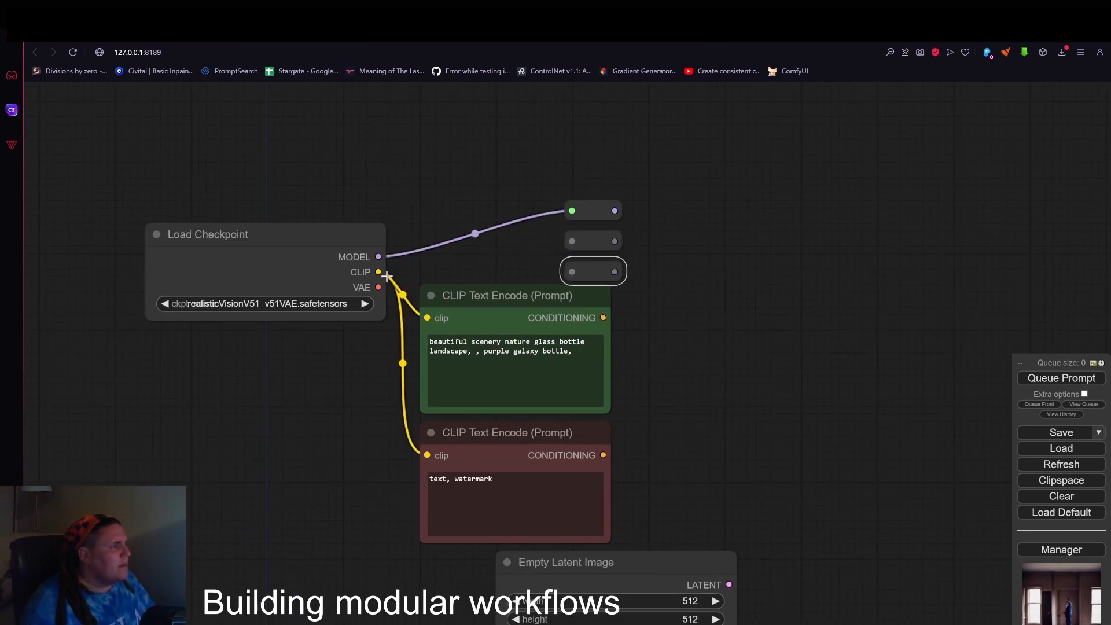
Connect Load Checkpoint's CLIP and VAE outputs to the other two Reroutes and align all three in a column.
drag(379, 272, 570, 242)
drag(378, 289, 678, 265)
drag(610, 244, 676, 242)
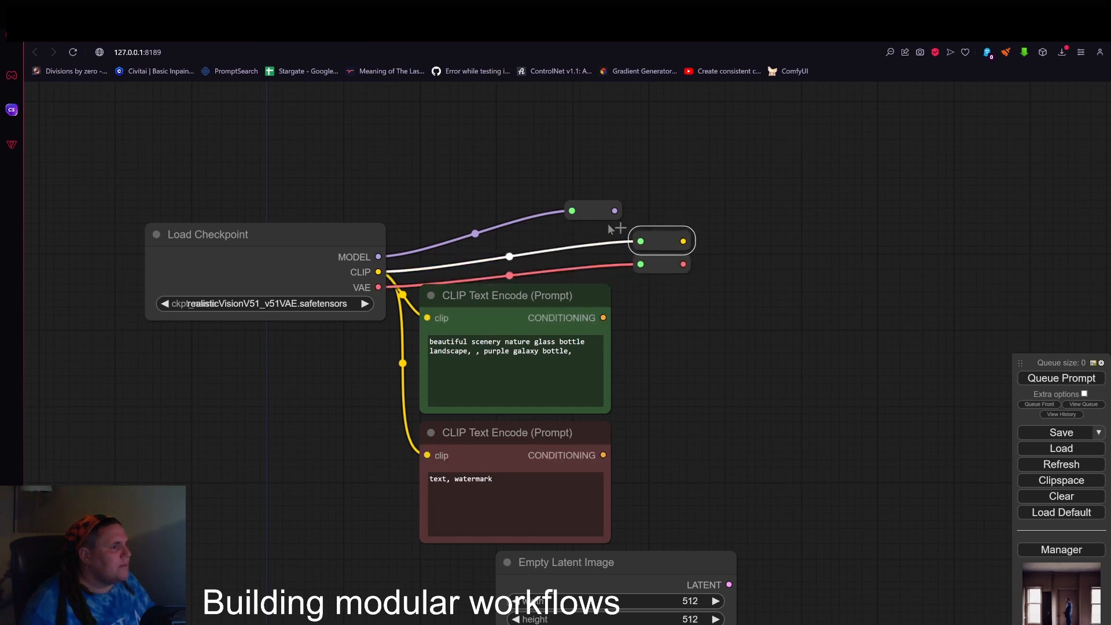
drag(594, 211, 662, 220)
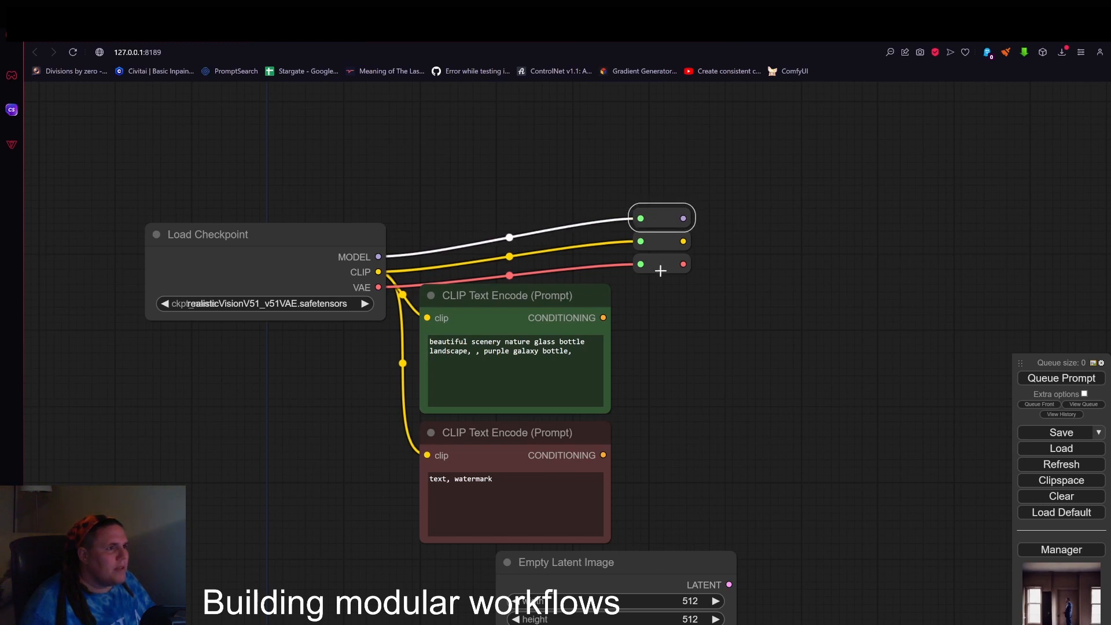
mouse_move(659, 264)
mouse_down()
mouse_move(654, 311)
mouse_move(640, 287)
mouse_up()
Route the CONDITIONING outputs of both CLIP Text Encode nodes through two more Reroutes below the first three.
drag(603, 455, 640, 317)
scroll(683, 387, down, 2)
drag(692, 426, 686, 449)
mouse_move(665, 551)
mouse_down()
mouse_move(572, 563)
mouse_move(570, 553)
mouse_move(647, 400)
mouse_move(662, 508)
mouse_up()
right_click(658, 502)
click(681, 613)
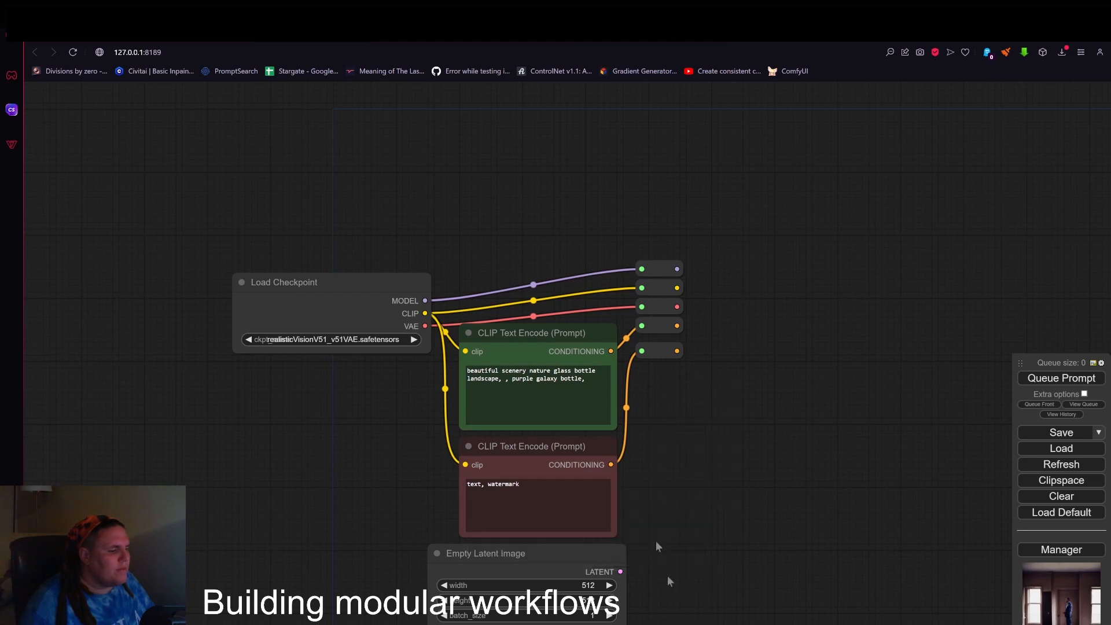
Connect the Empty Latent Image's LATENT output to a sixth Reroute and space the Reroute column evenly.
drag(653, 352, 658, 382)
drag(619, 571, 670, 347)
drag(665, 325, 669, 277)
scroll(726, 439, down, 2)
drag(726, 438, 740, 384)
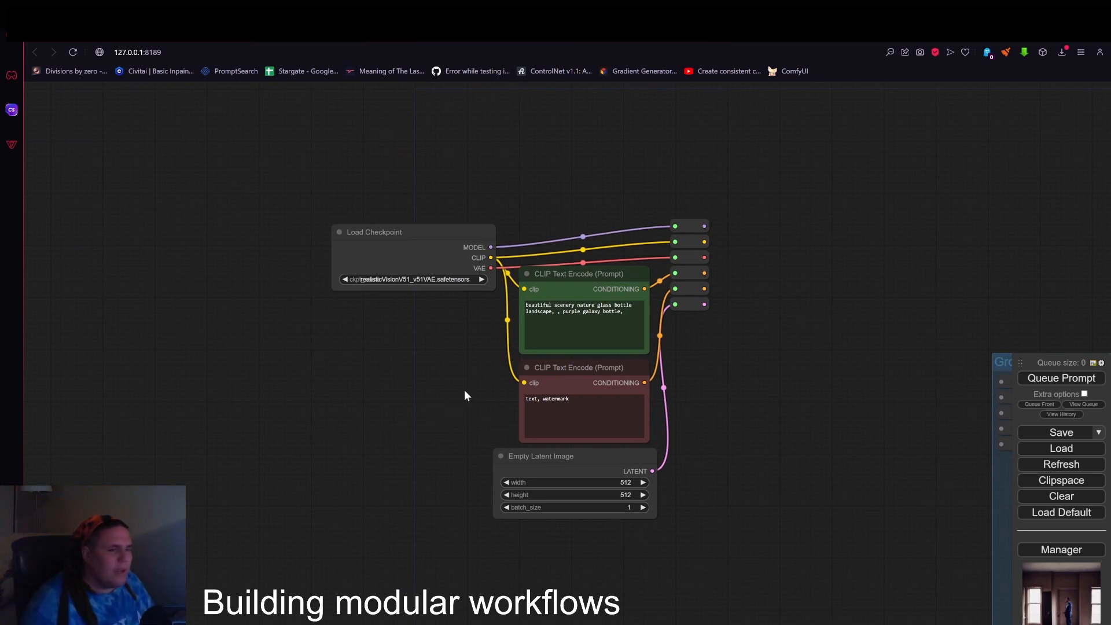
Add a group around the checkpoint loader, prompt, latent and Reroute nodes, and shift Load Checkpoint toward the group's upper-left corner.
right_click(254, 176)
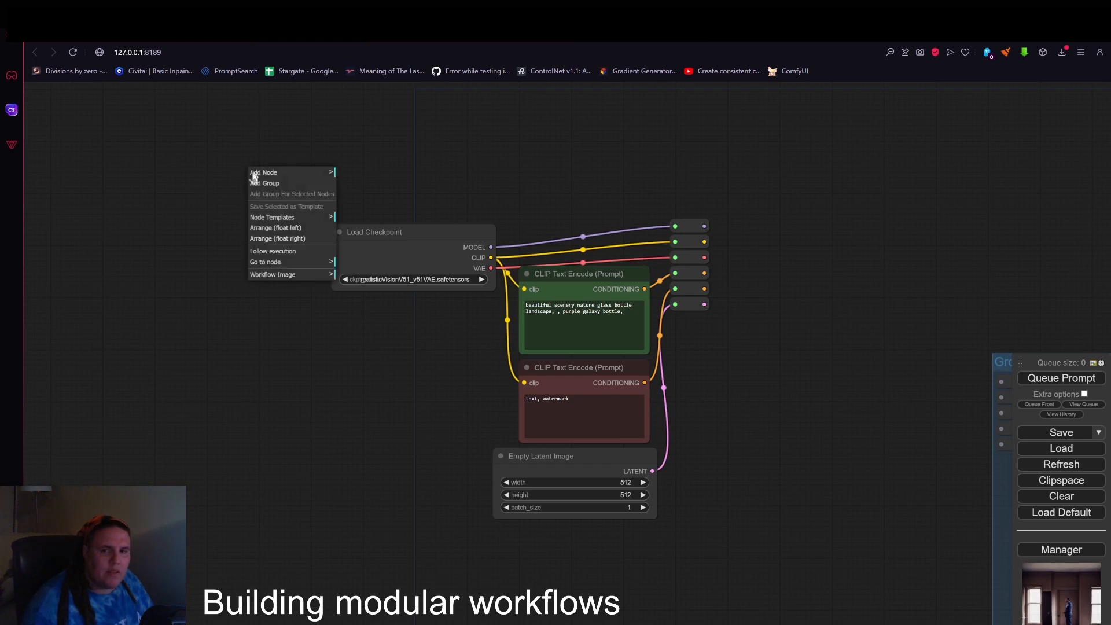
click(266, 184)
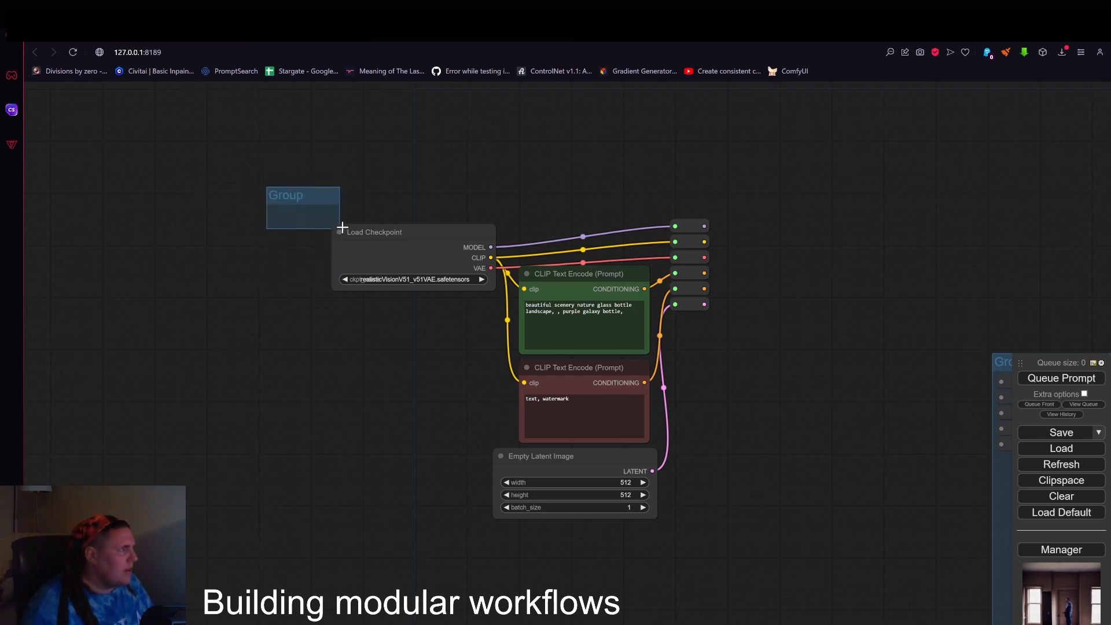
drag(342, 227, 722, 540)
drag(455, 257, 444, 246)
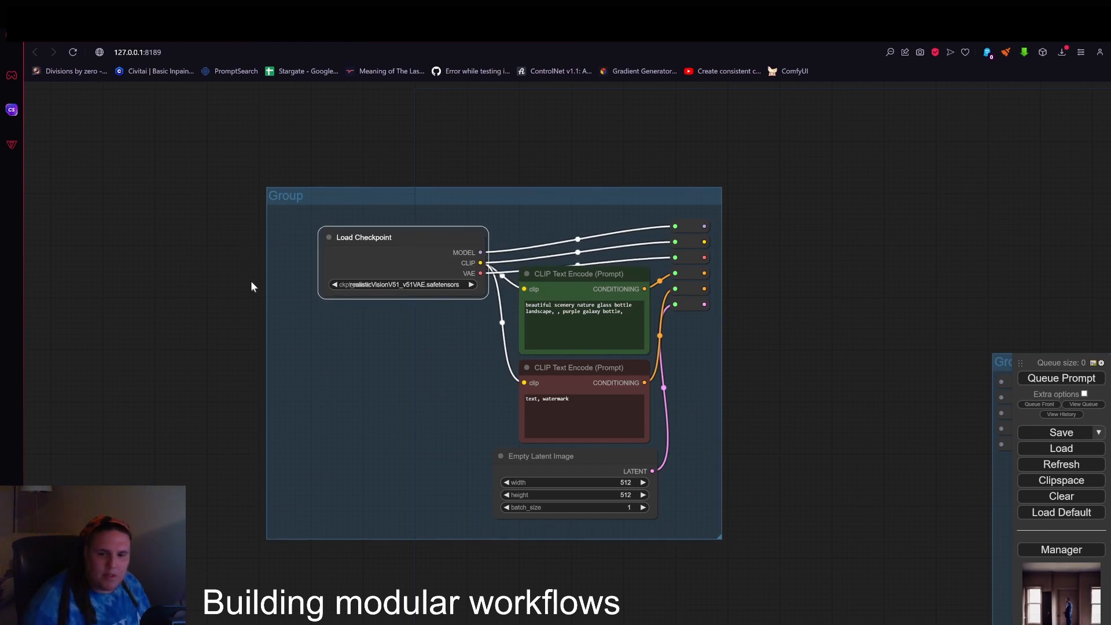
drag(352, 231, 336, 210)
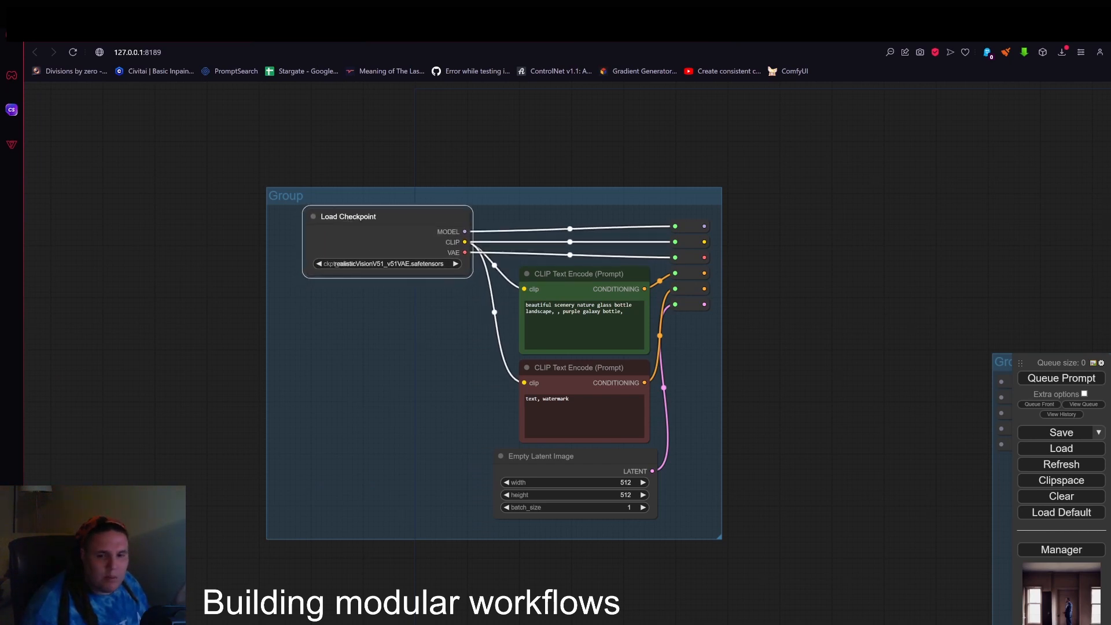
Convert the green CLIP Text Encode's text to an input, feed it from a Reroute near the group's left edge, and place another Reroute beneath.
right_click(590, 284)
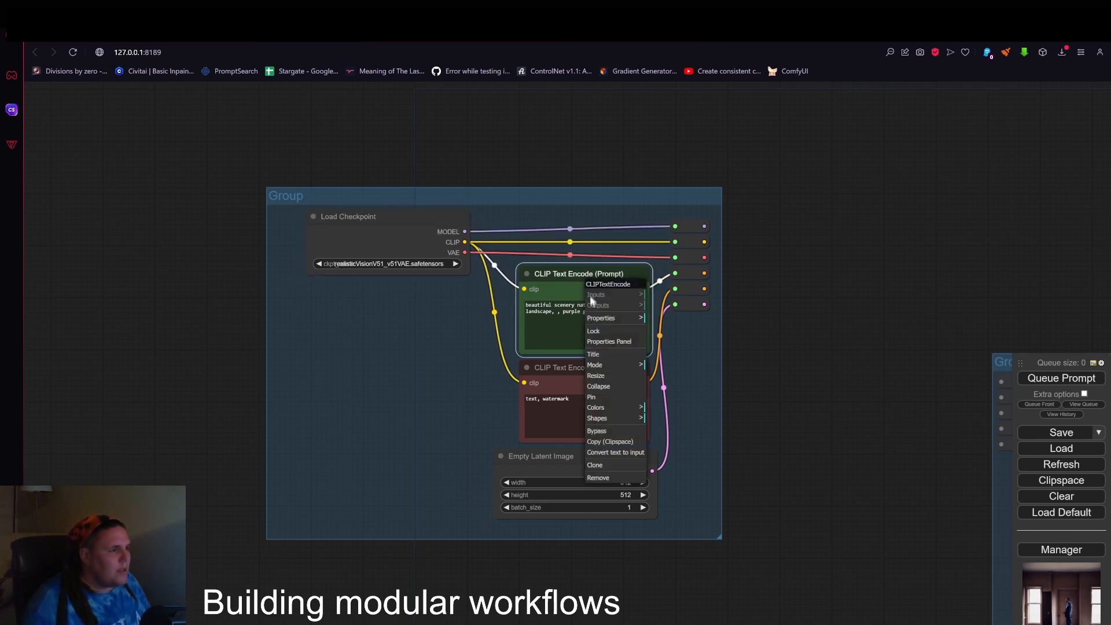
click(619, 453)
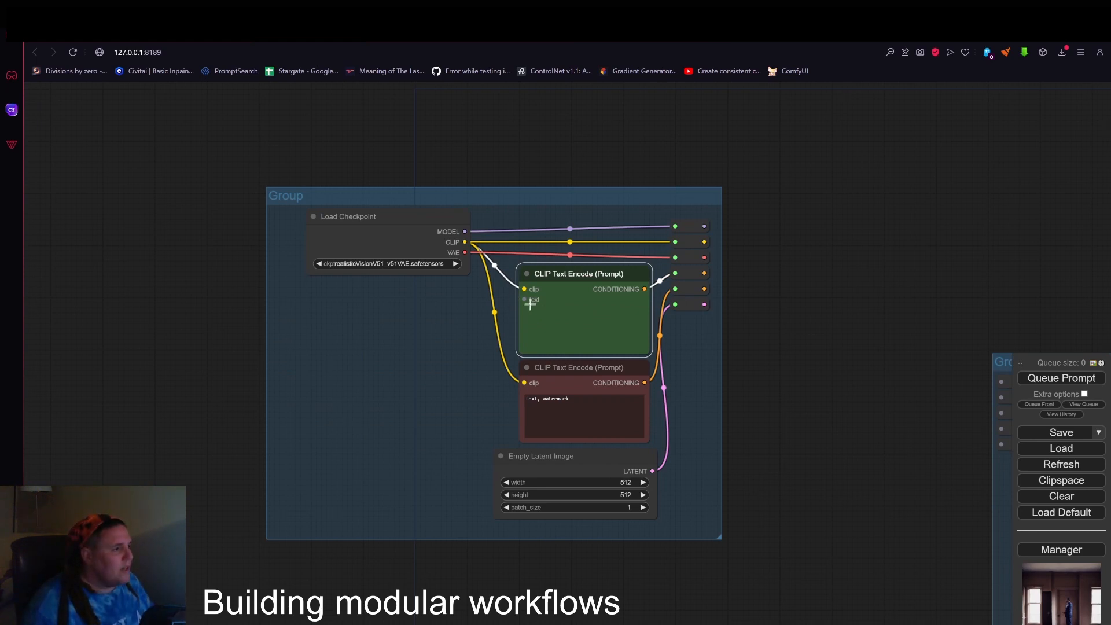
drag(523, 299, 300, 290)
click(307, 344)
scroll(332, 296, up, 1)
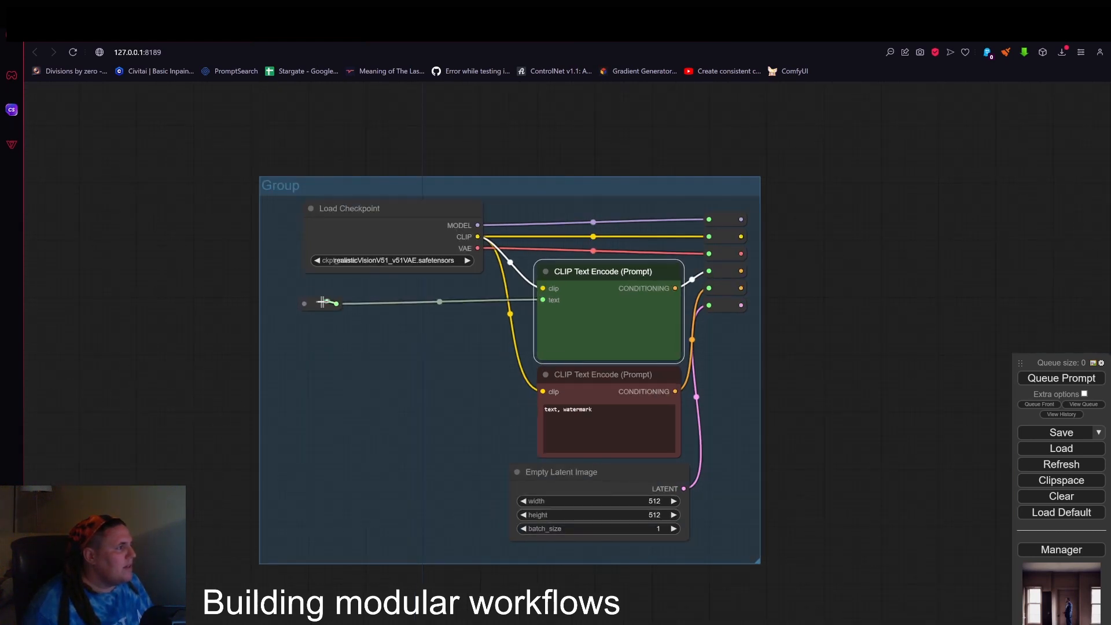
drag(314, 304, 543, 392)
Convert the red CLIP Text Encode's text to an input and connect the lower input Reroute to it.
right_click(642, 389)
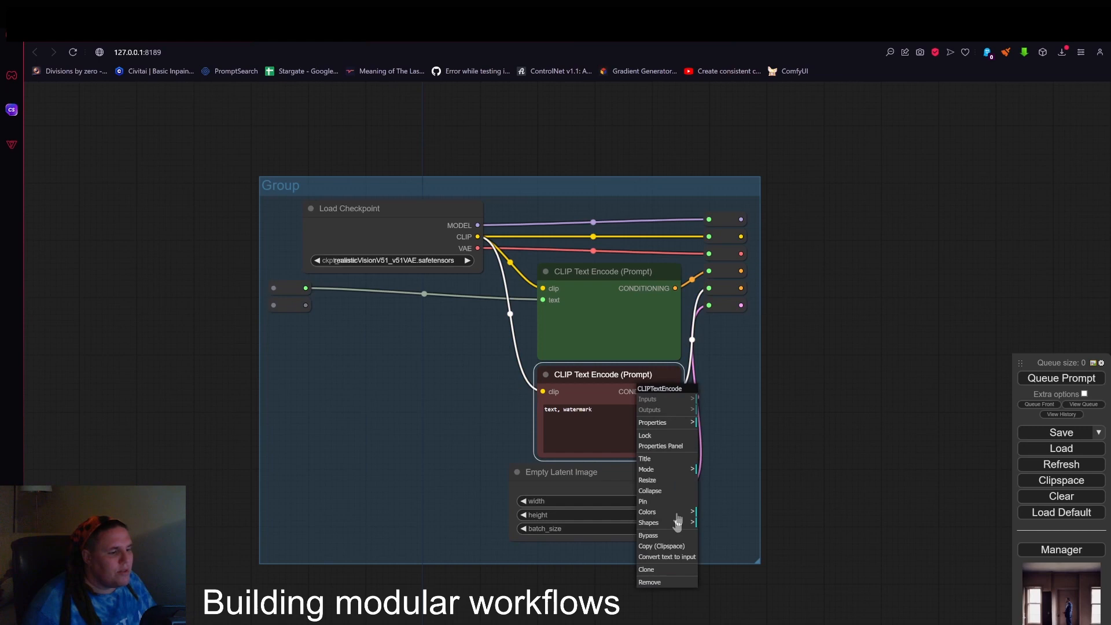
click(680, 559)
drag(309, 307, 543, 404)
Insert the locationgenerator node template and move its nodes into the empty space left of the loader group.
scroll(495, 416, down, 1)
drag(199, 372, 523, 332)
right_click(295, 231)
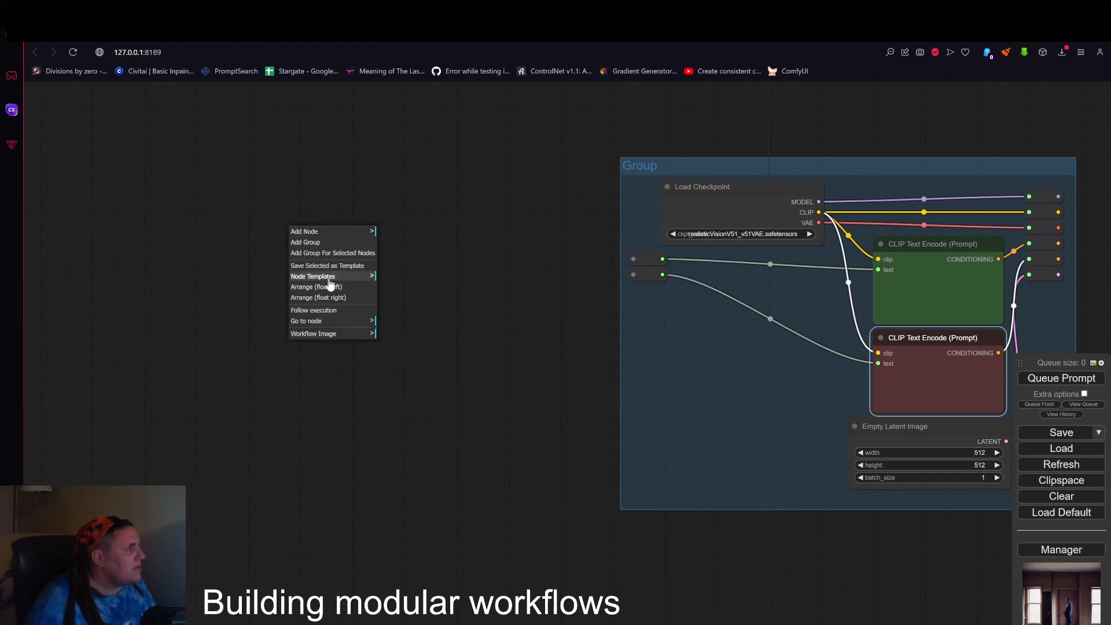
click(372, 281)
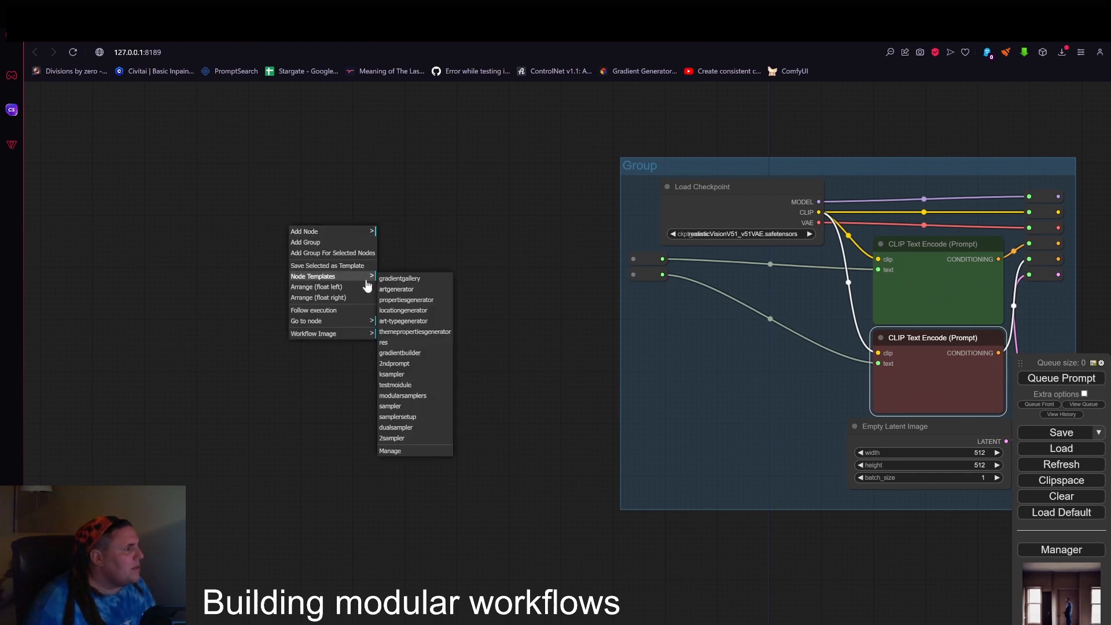
click(403, 311)
scroll(543, 359, down, 5)
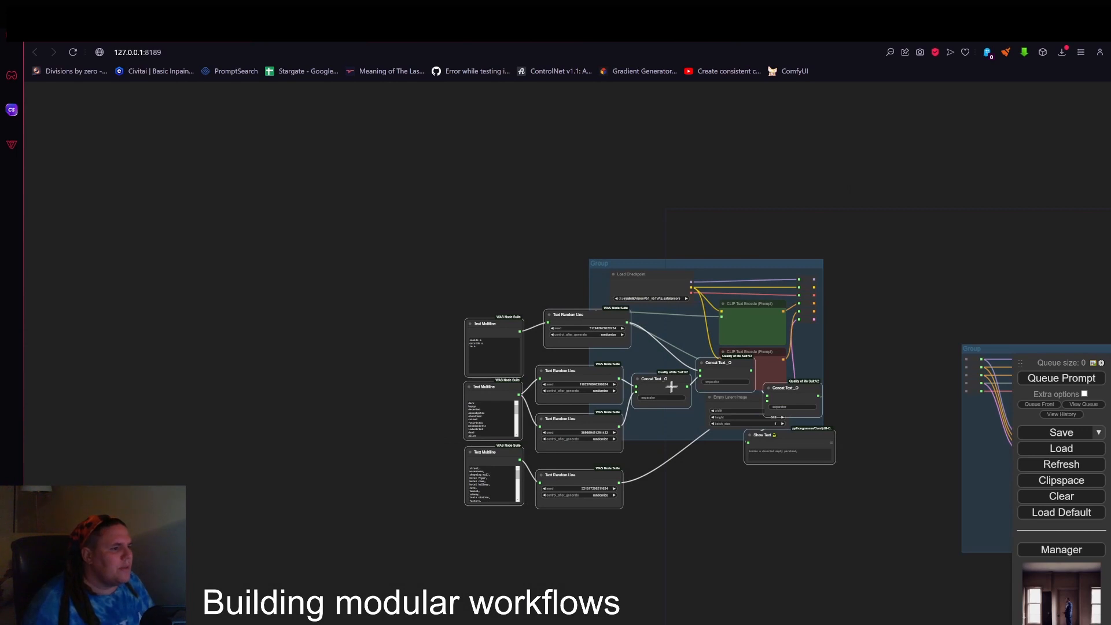
drag(672, 386, 397, 297)
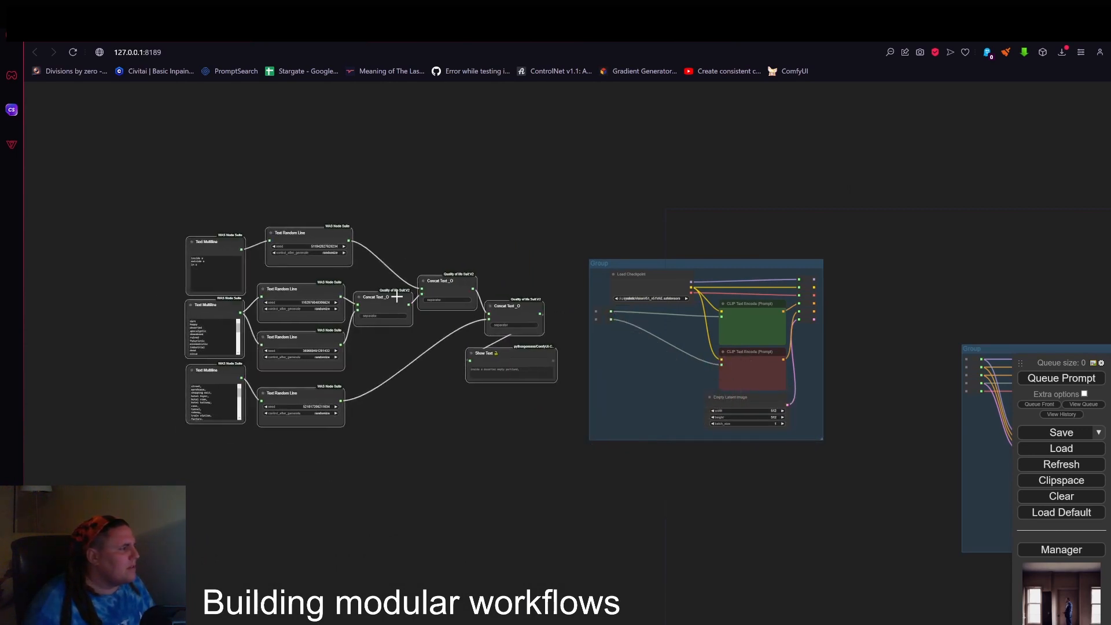
Add a group around the location generator nodes and nudge the uppermost Text Multiline and Text Random Line nodes inside it.
right_click(156, 213)
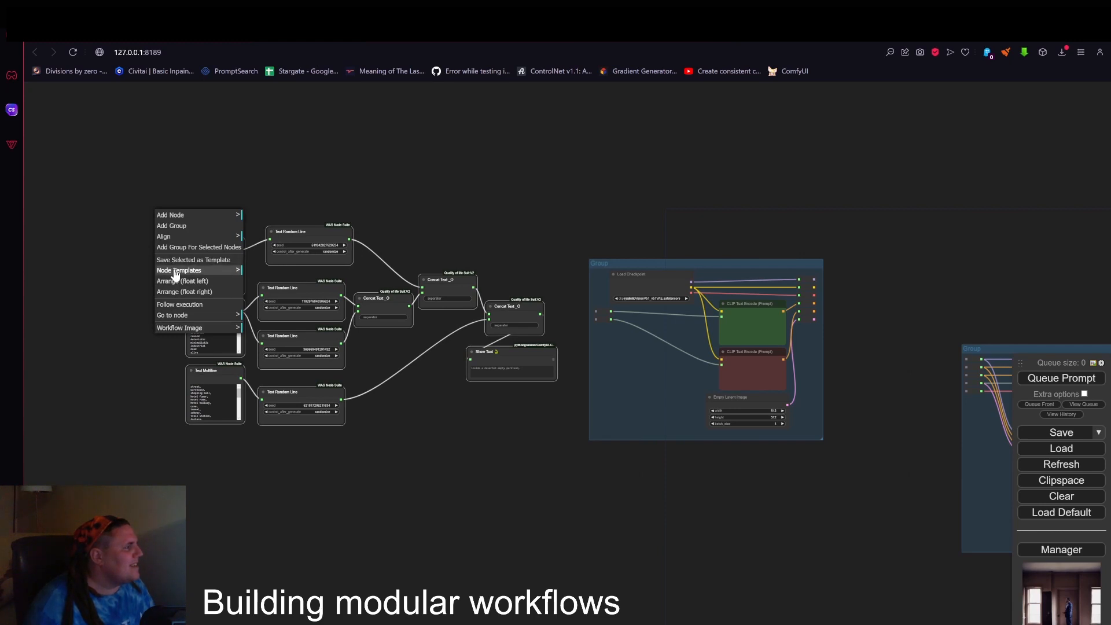
click(177, 226)
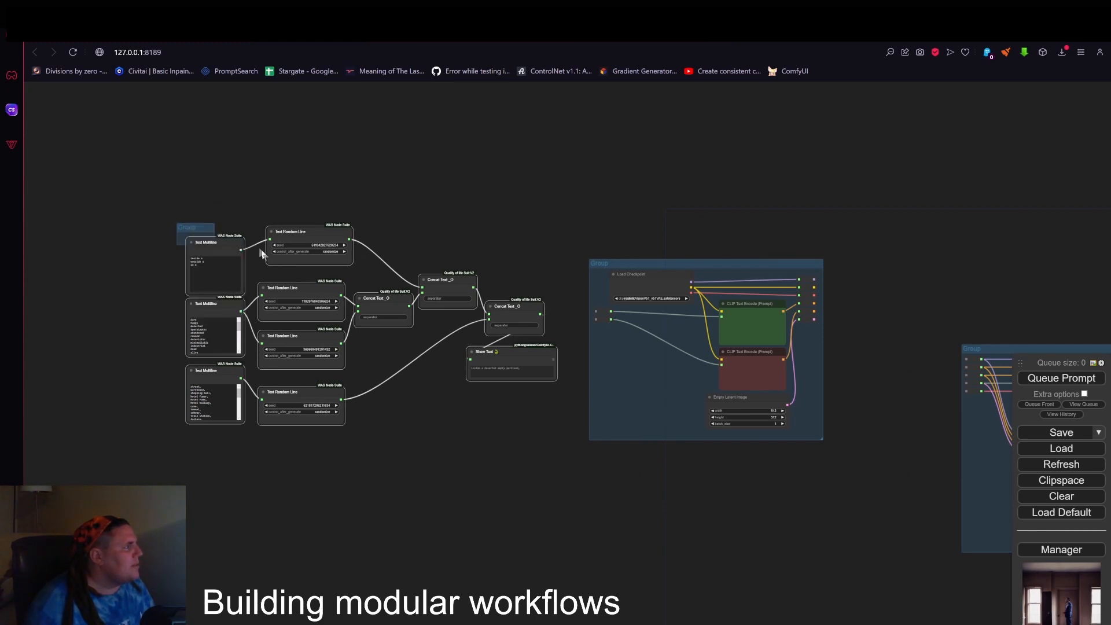
drag(218, 242, 564, 446)
drag(215, 266, 215, 248)
drag(323, 239, 312, 249)
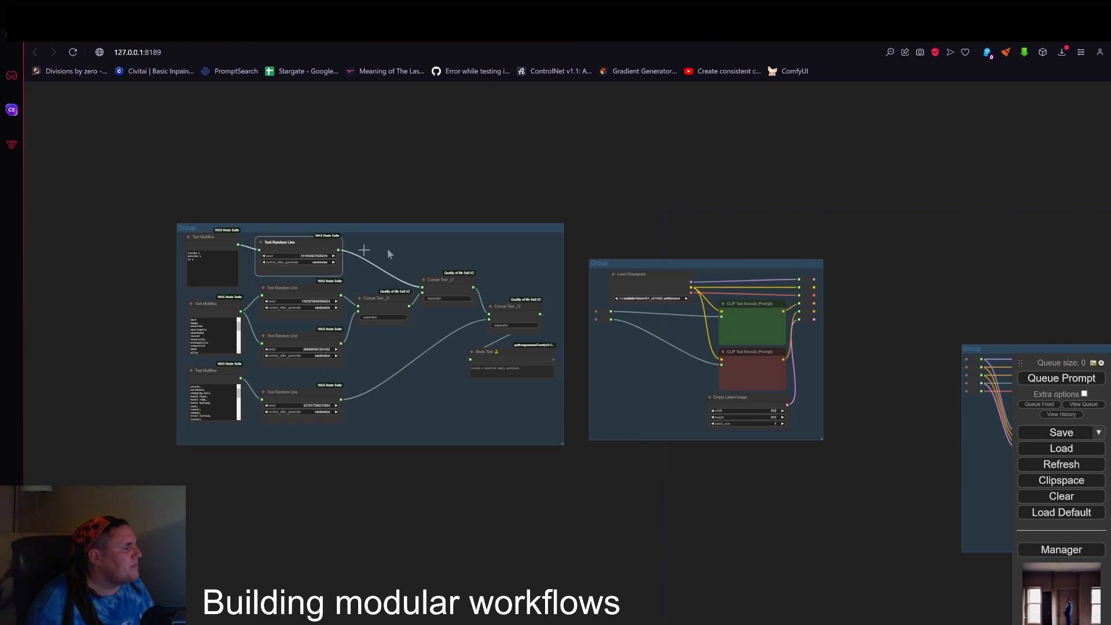
click(444, 264)
scroll(446, 232, up, 2)
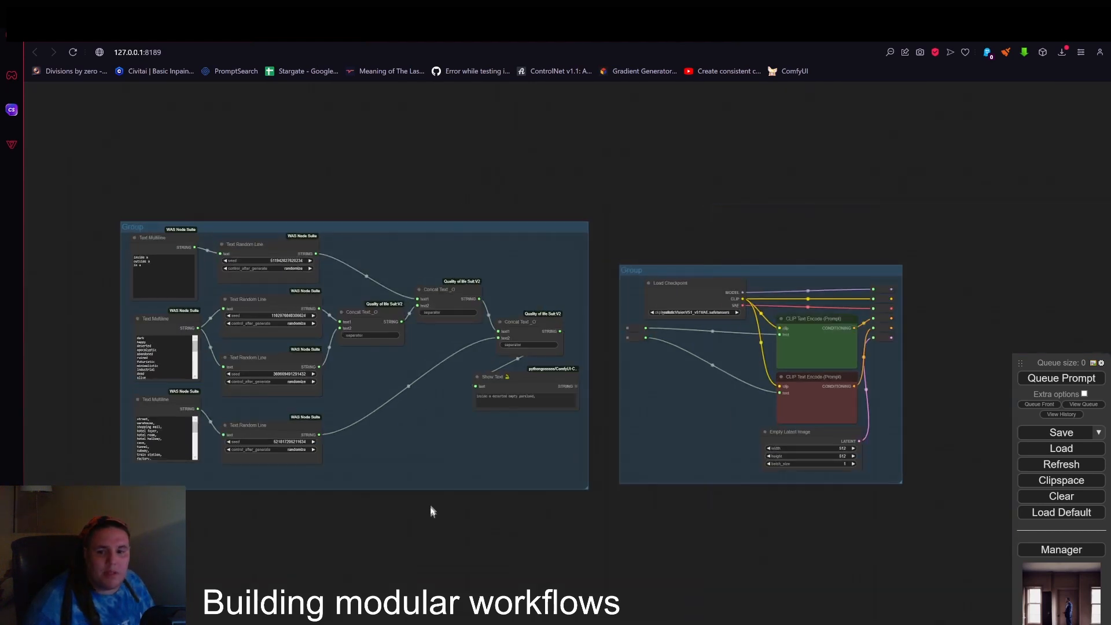
Move the Show Text node down and left within the location generator group and enlarge it.
drag(431, 508, 544, 321)
scroll(307, 377, up, 6)
right_click(263, 345)
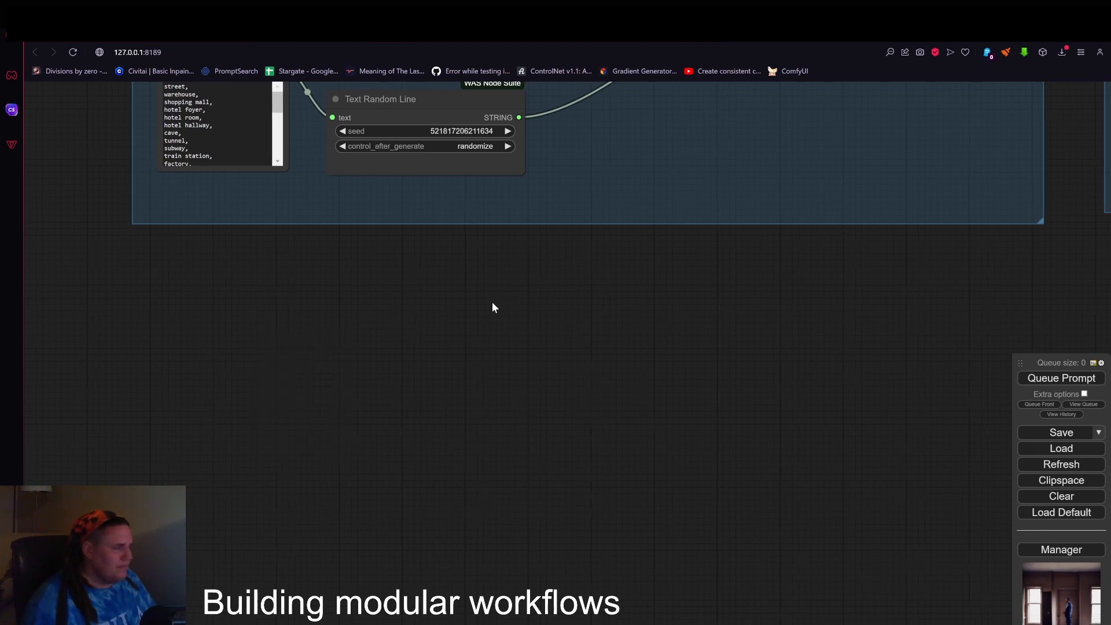
scroll(504, 325, down, 1)
drag(586, 351, 532, 480)
scroll(602, 480, down, 5)
scroll(769, 504, up, 3)
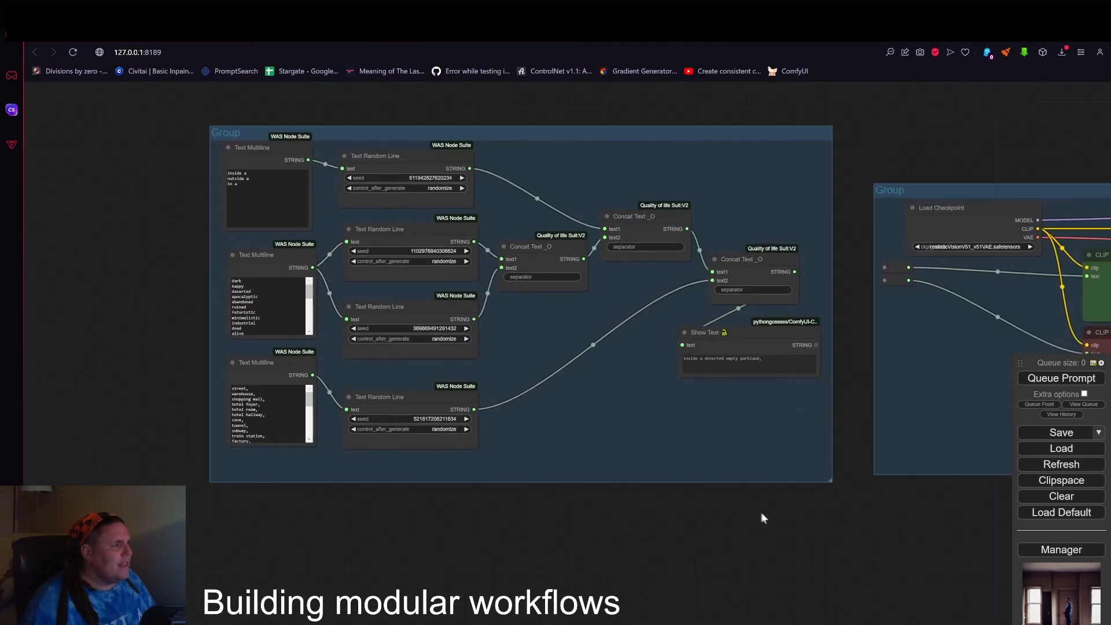
drag(754, 339, 707, 368)
drag(772, 403, 817, 473)
drag(804, 563, 673, 526)
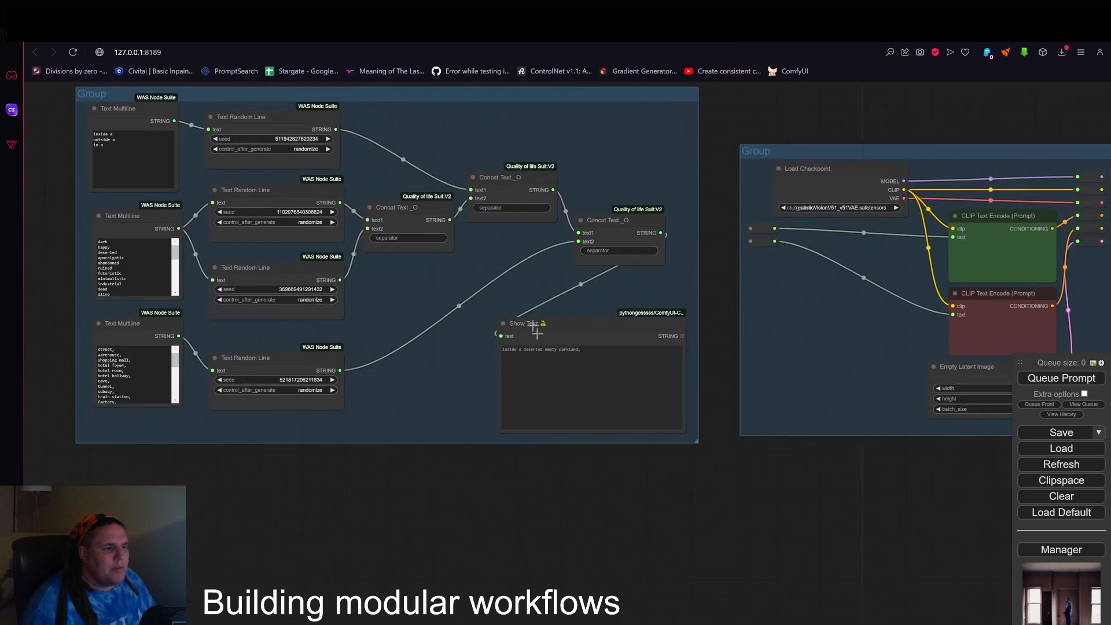
Examine the location generator's word lists, Text Random Line and Concat Text chain, and the loader group's text inputs.
scroll(536, 327, up, 5)
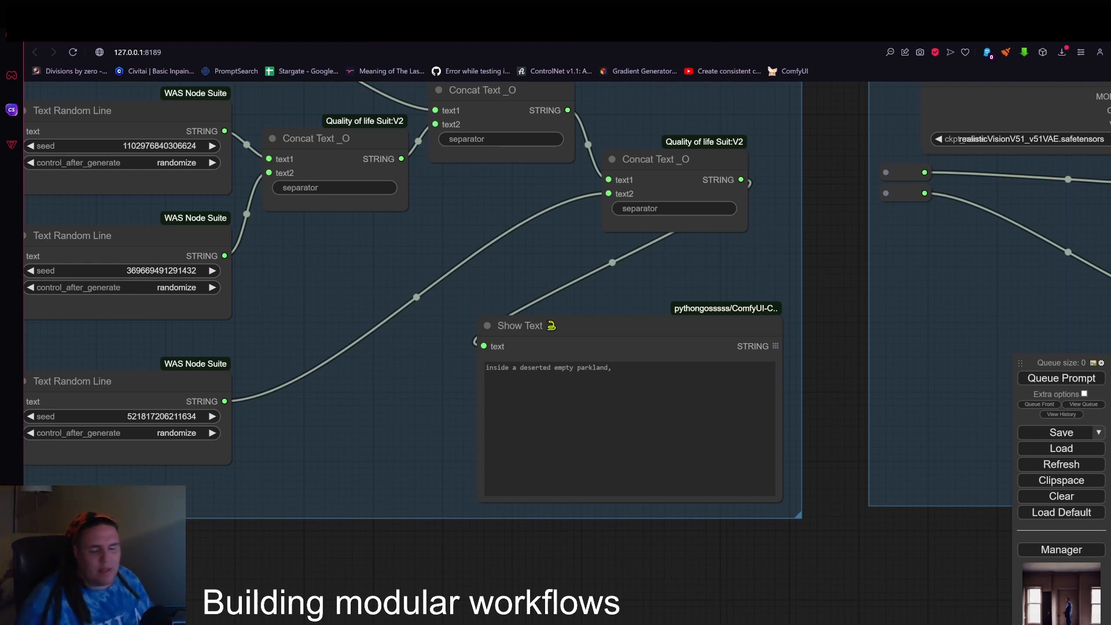
drag(441, 568, 756, 583)
scroll(193, 191, up, 1)
drag(62, 254, 121, 404)
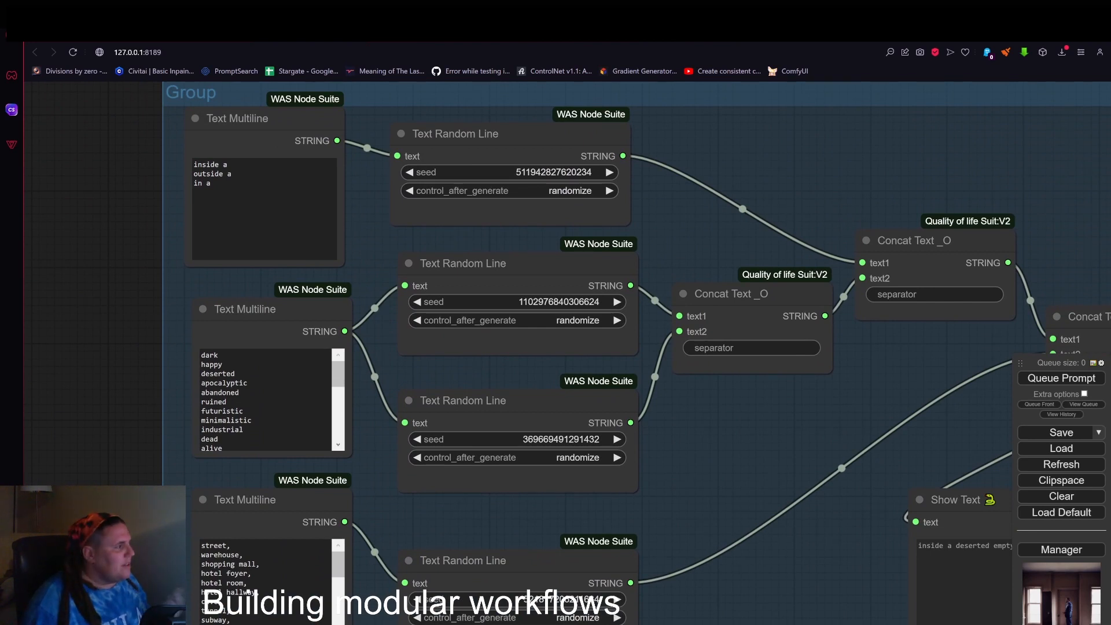
scroll(267, 399, down, 10)
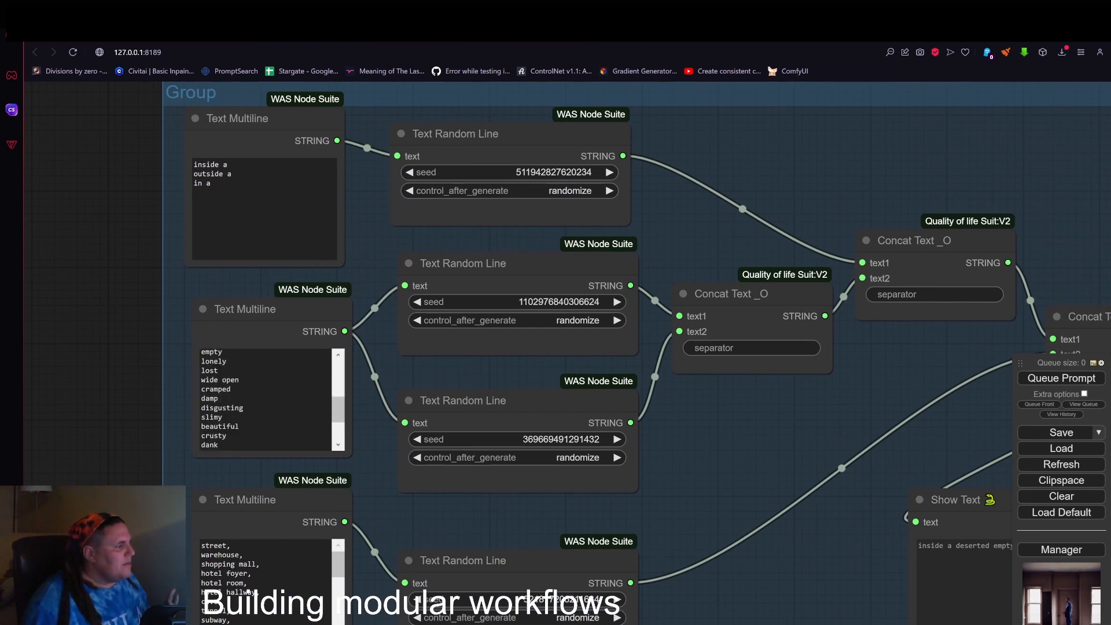
scroll(266, 399, up, 2)
drag(92, 386, 118, 216)
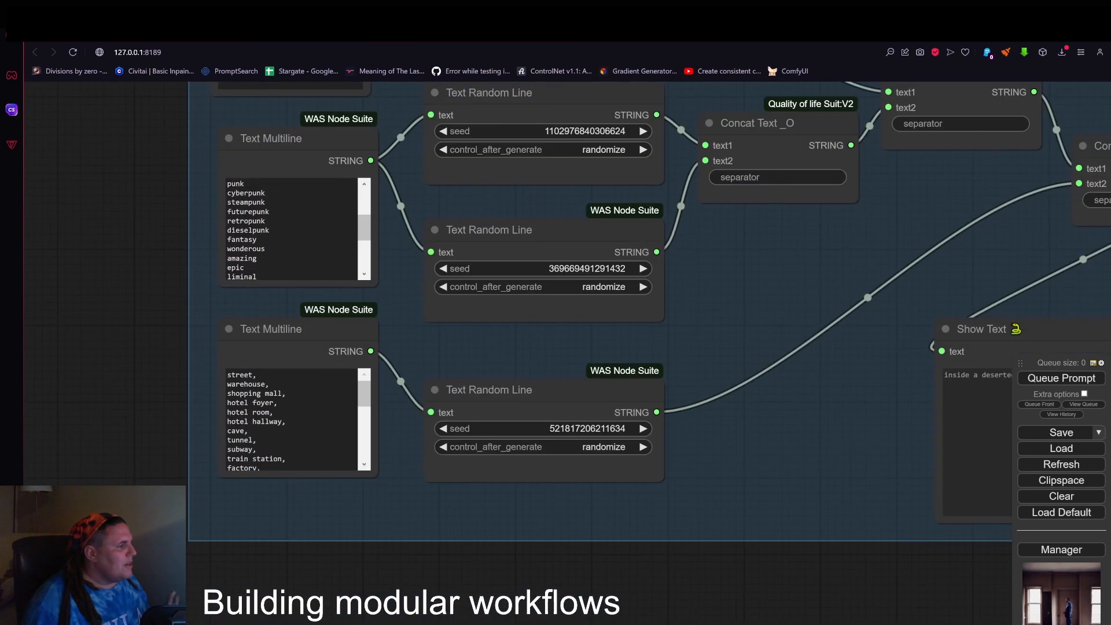
scroll(292, 420, down, 3)
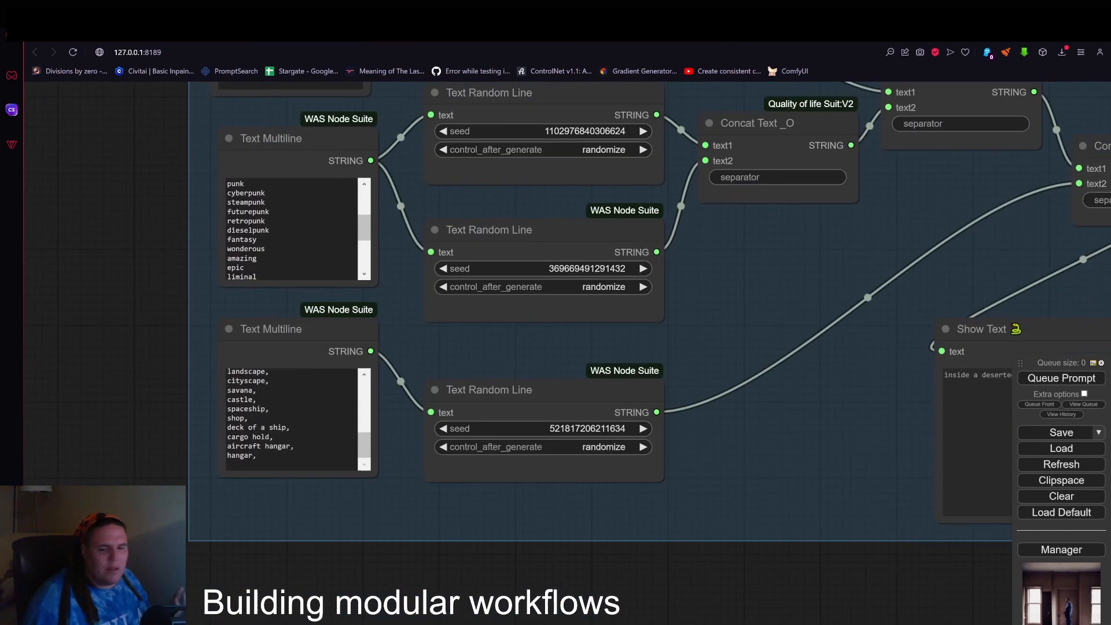
scroll(293, 419, up, 3)
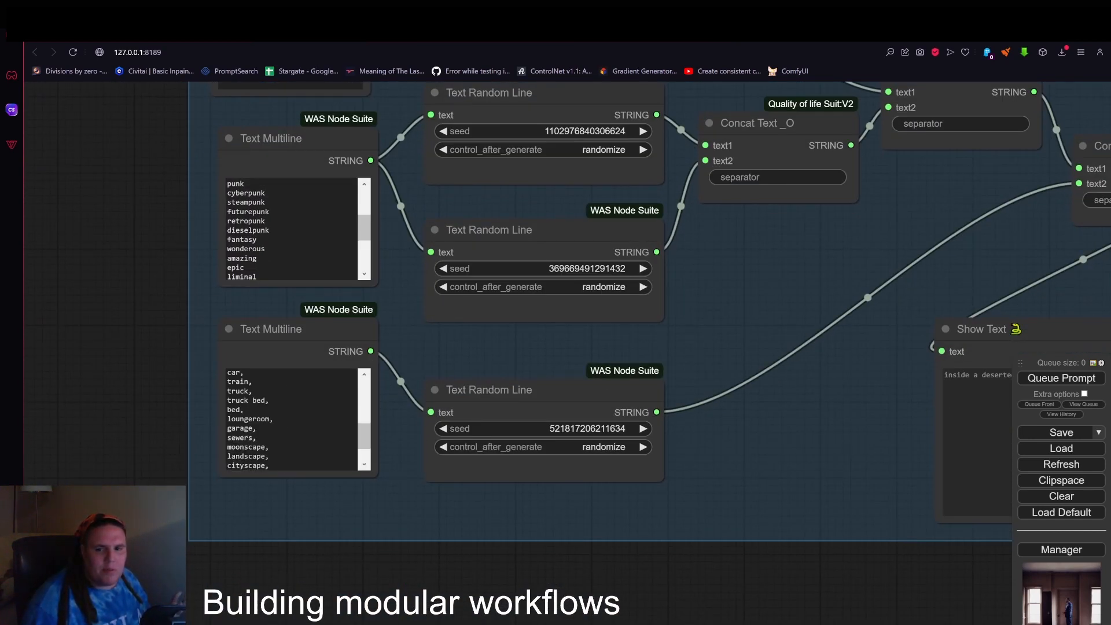
scroll(803, 400, down, 10)
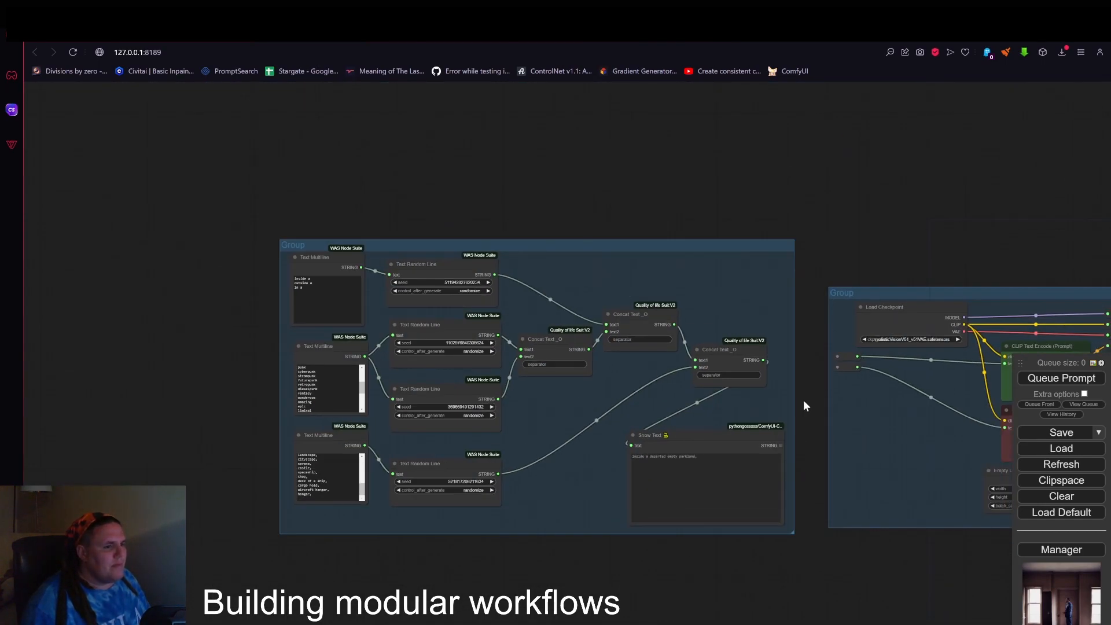
drag(803, 400, 630, 381)
scroll(560, 349, up, 5)
drag(670, 348, 486, 294)
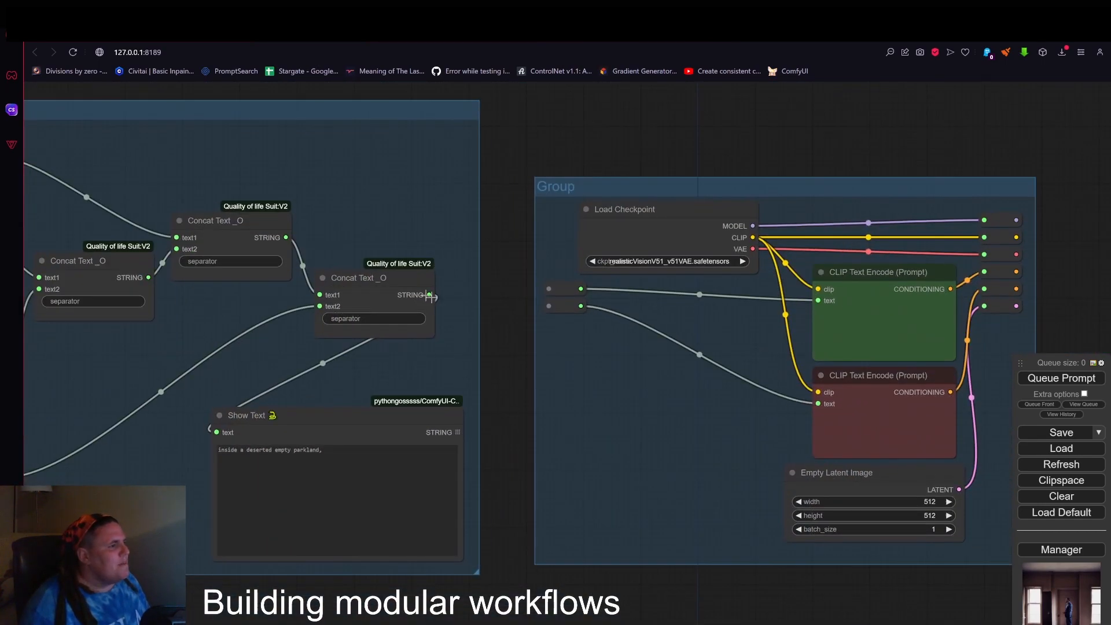
scroll(429, 296, up, 2)
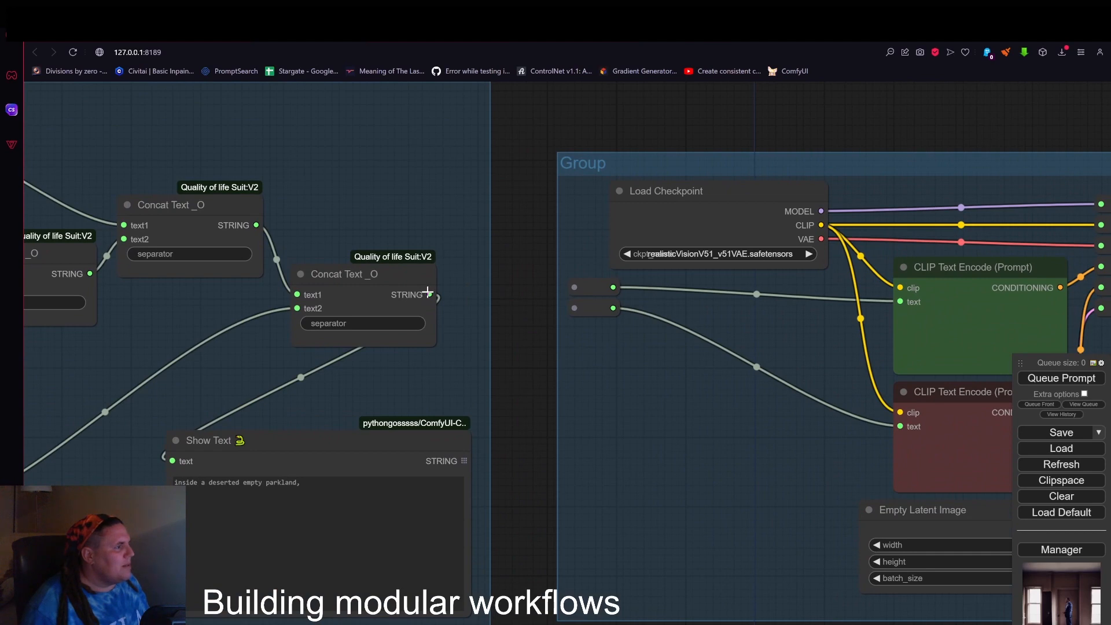
scroll(441, 243, down, 5)
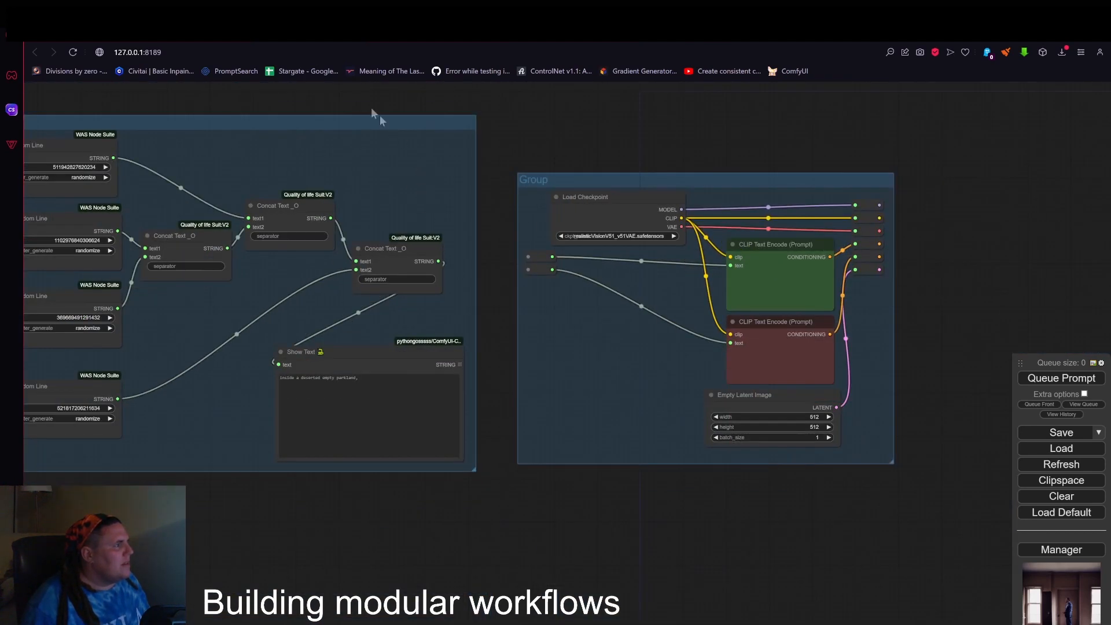
drag(380, 116, 584, 242)
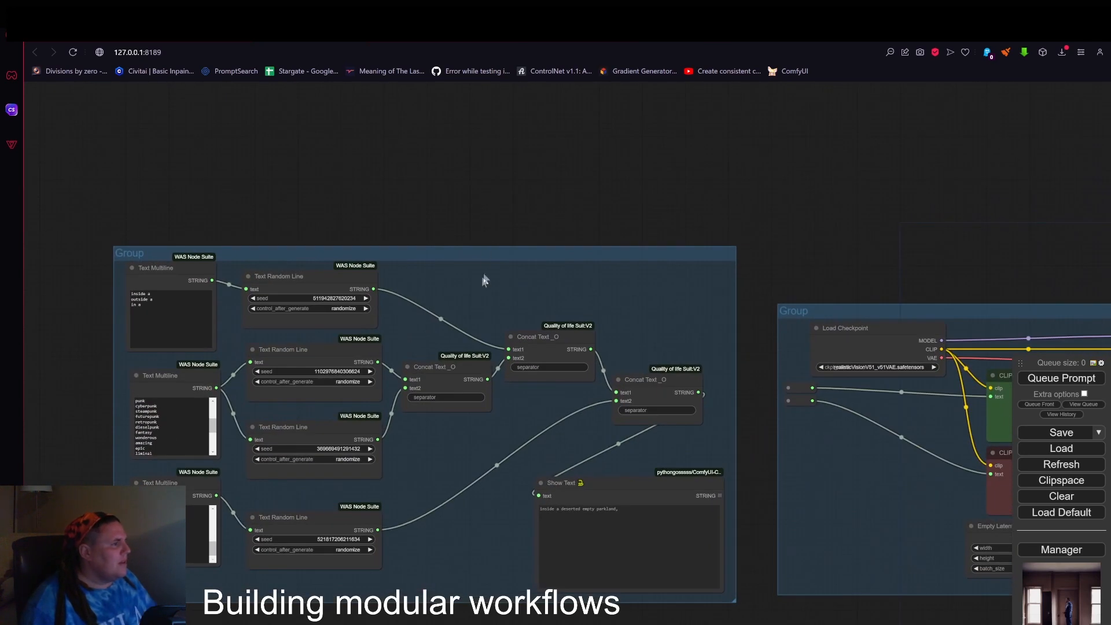
right_click(481, 278)
click(481, 276)
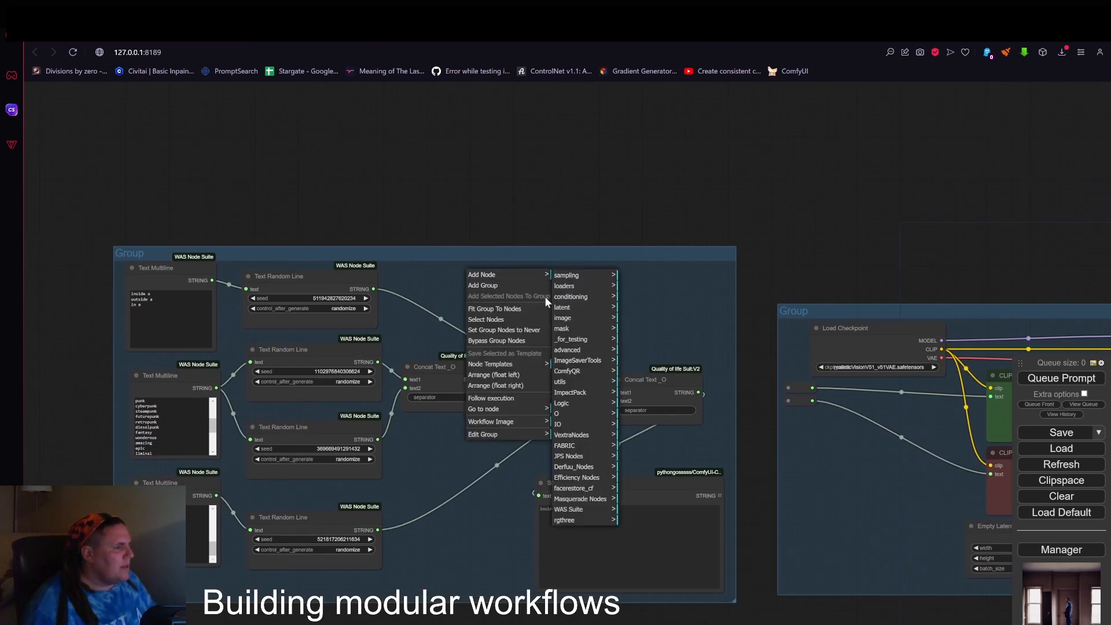
click(663, 276)
Search the node library for "multil" and add a Text Multiline node near the location generator group.
double_click(649, 289)
text(mu)
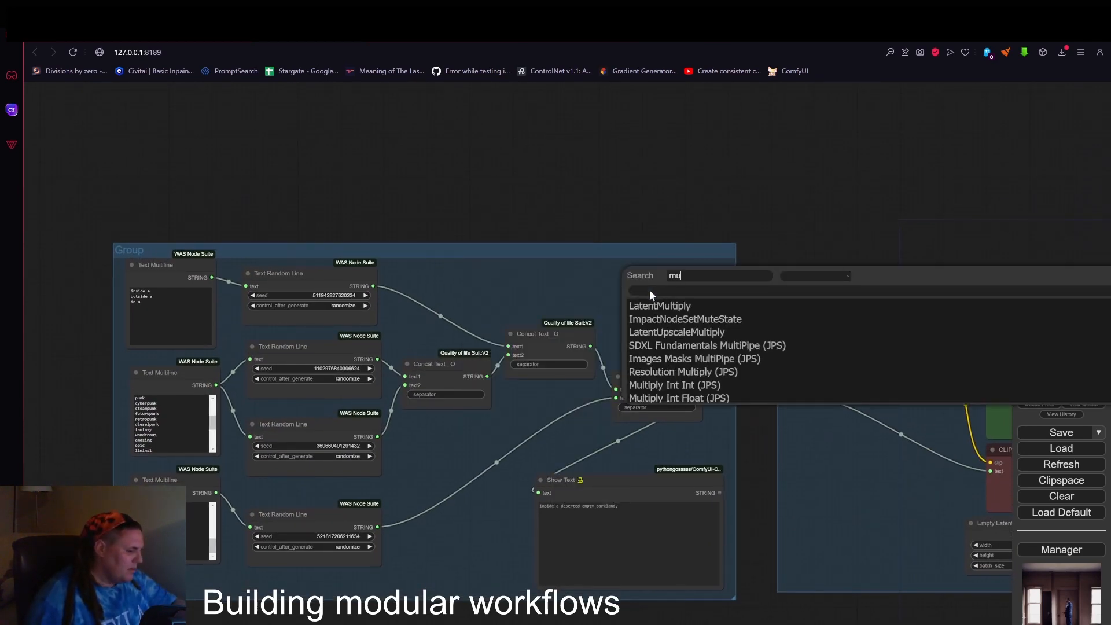
text(l)
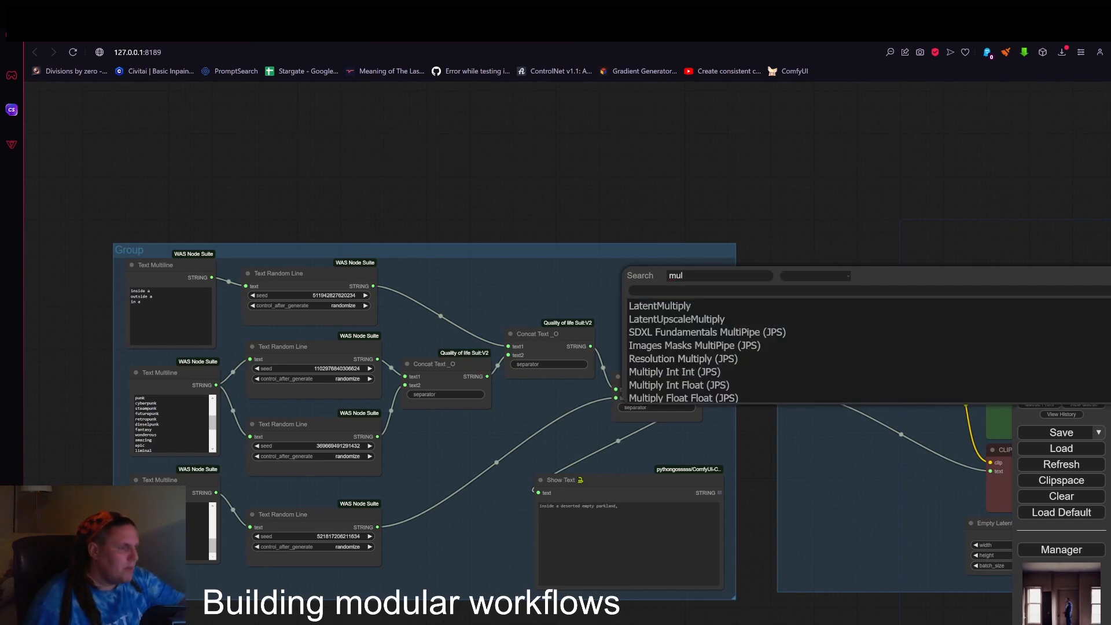
text(rt)
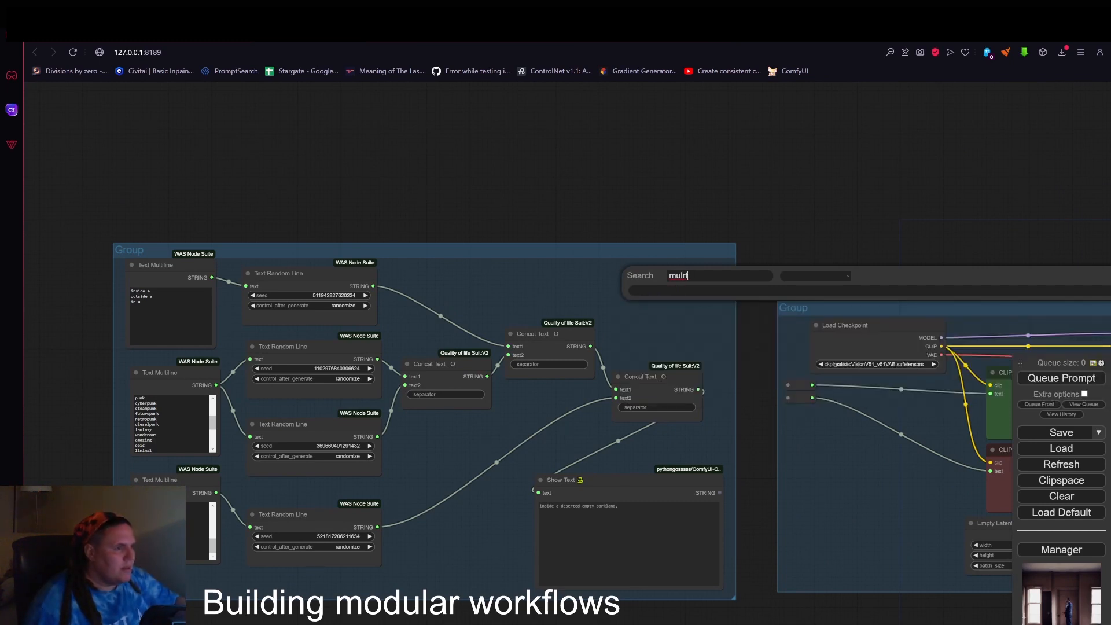
key(BackSpace)
key(BackSpace)
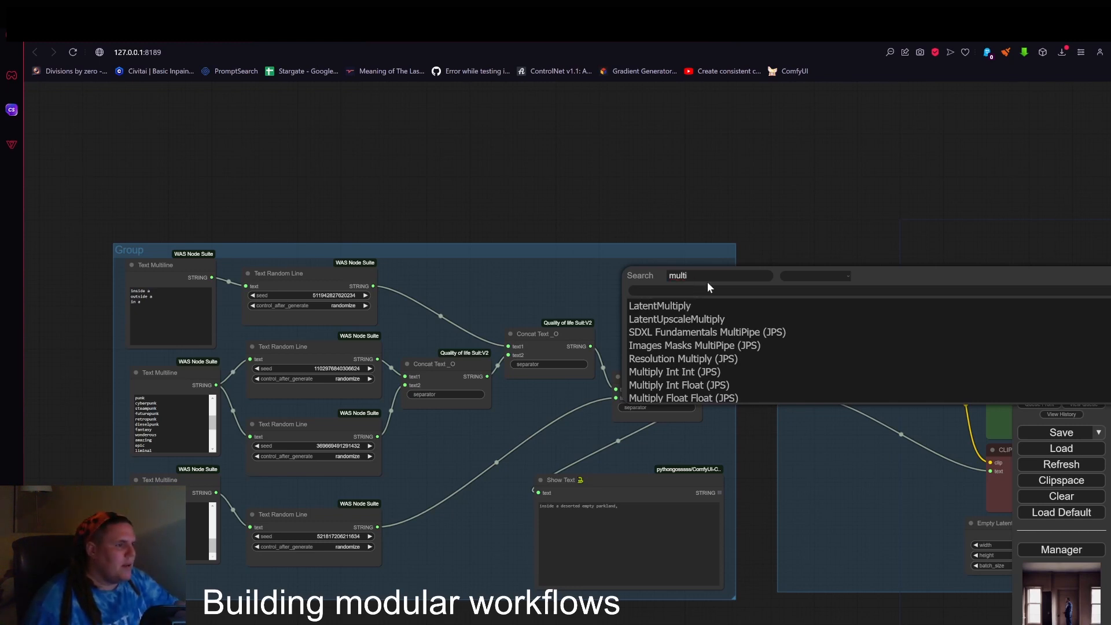
text(l)
click(679, 307)
click(672, 276)
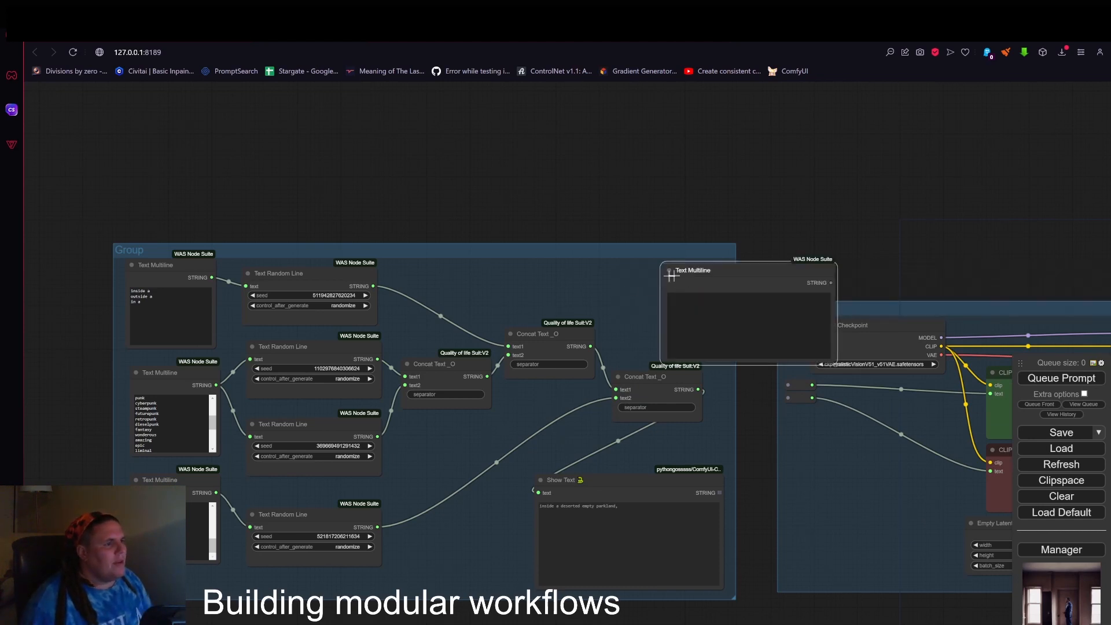
Move the new Text Multiline node above the Concat Text _O chain in the location generator group and reduce its height.
drag(671, 276, 427, 248)
drag(590, 336, 573, 302)
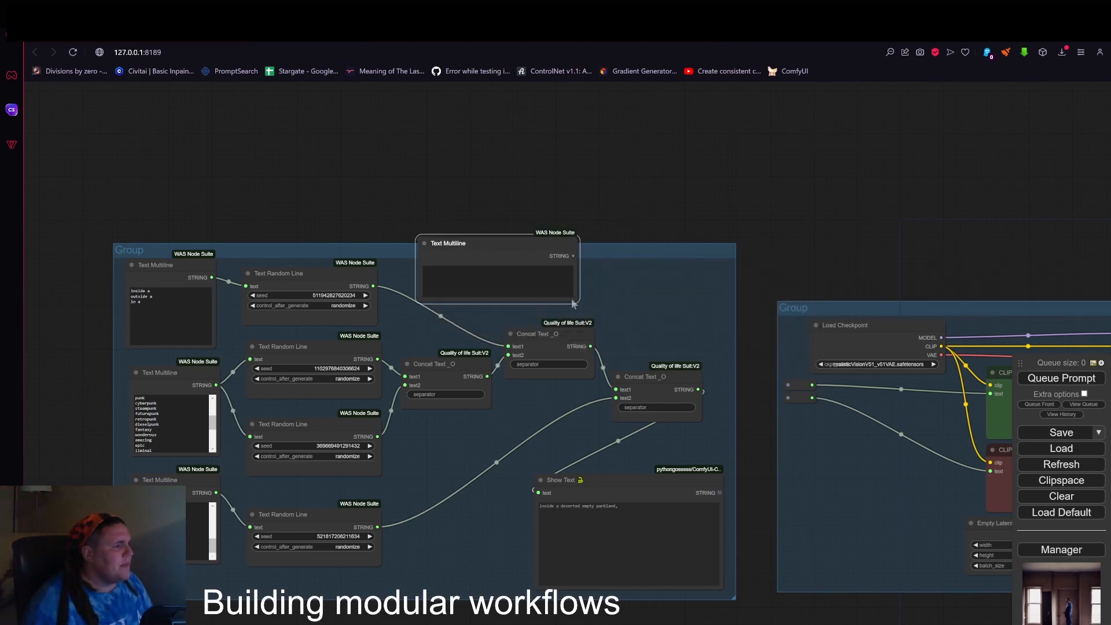
drag(525, 244, 522, 266)
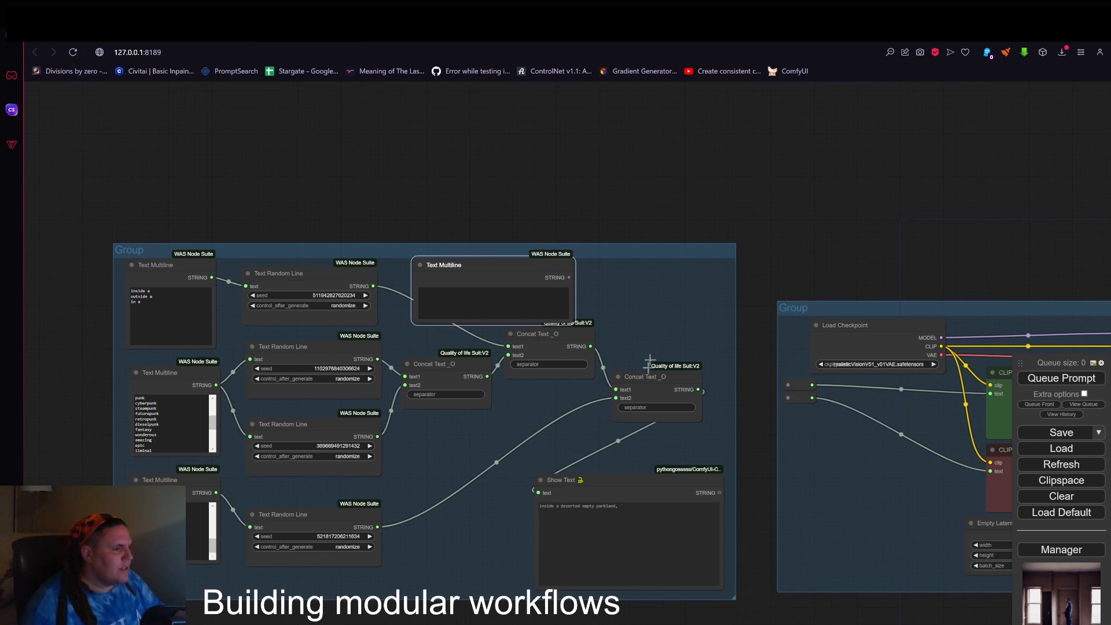
Add a copy of the last Concat Text _O node, feeding the new Text Multiline into text1 and the previous Concat Text output into text2.
alt+drag(638, 376, 624, 303)
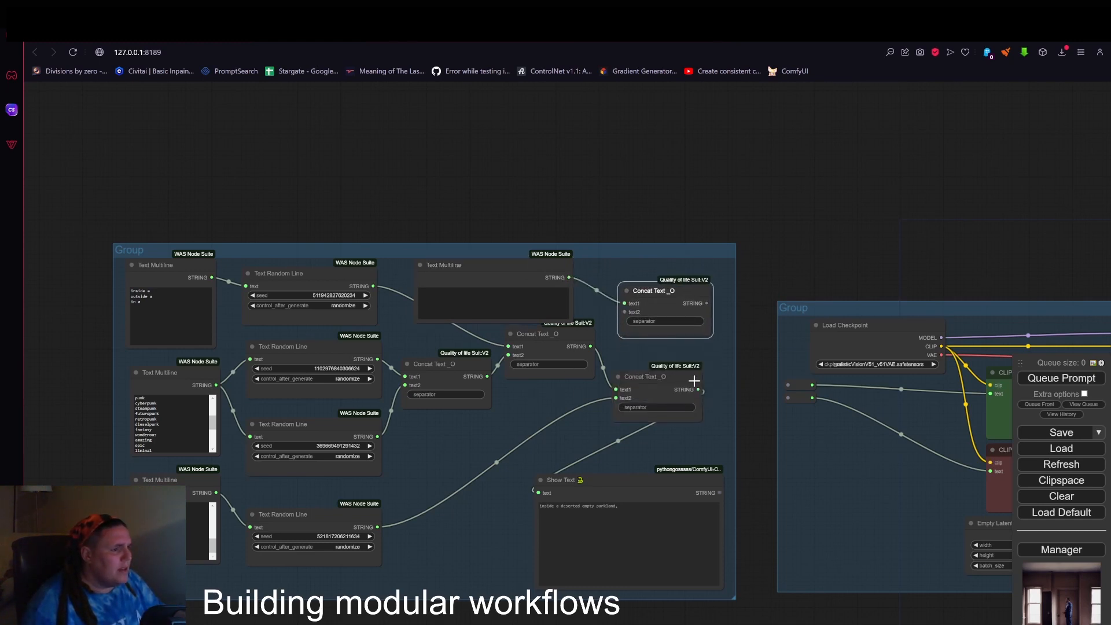
scroll(617, 262, down, 4)
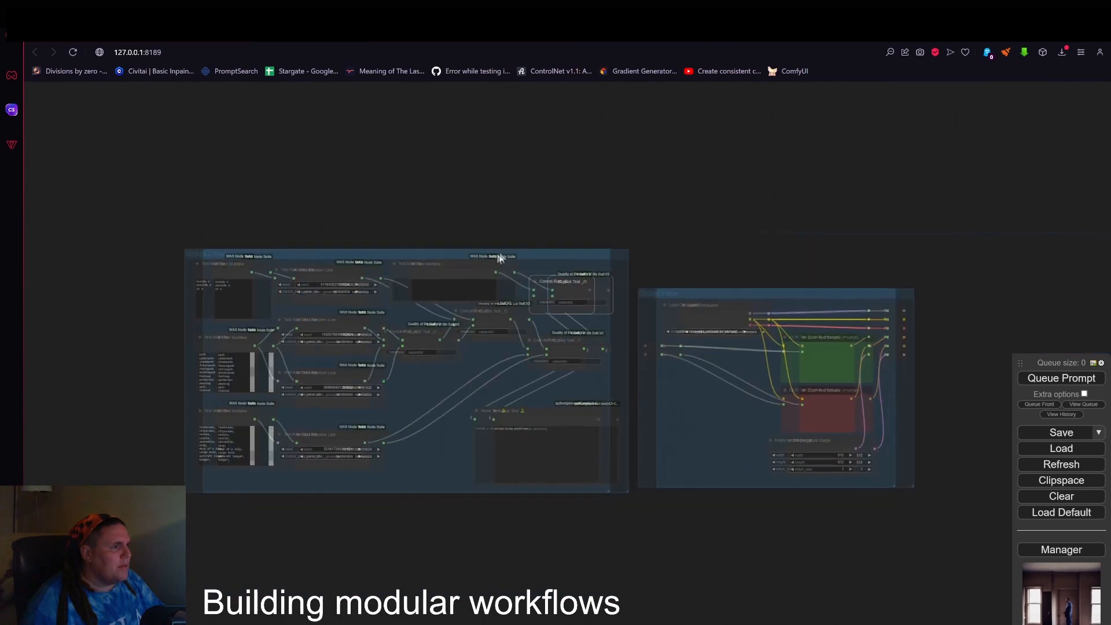
drag(526, 276, 386, 265)
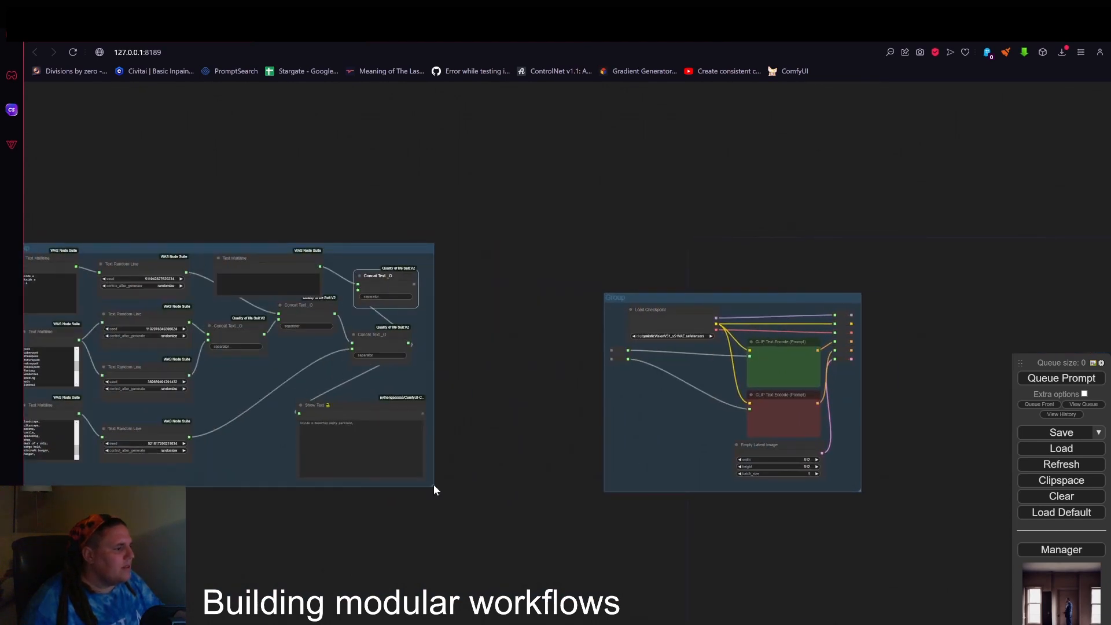
Widen the location generator group and shift the new Concat Text _O and Text Multiline nodes to the right inside it.
drag(434, 487, 548, 497)
drag(380, 272, 460, 276)
drag(299, 255, 335, 254)
drag(392, 224, 613, 225)
Connect the final Concat Text _O output to the Show Text input and move the Show Text node slightly right and up.
scroll(503, 240, up, 2)
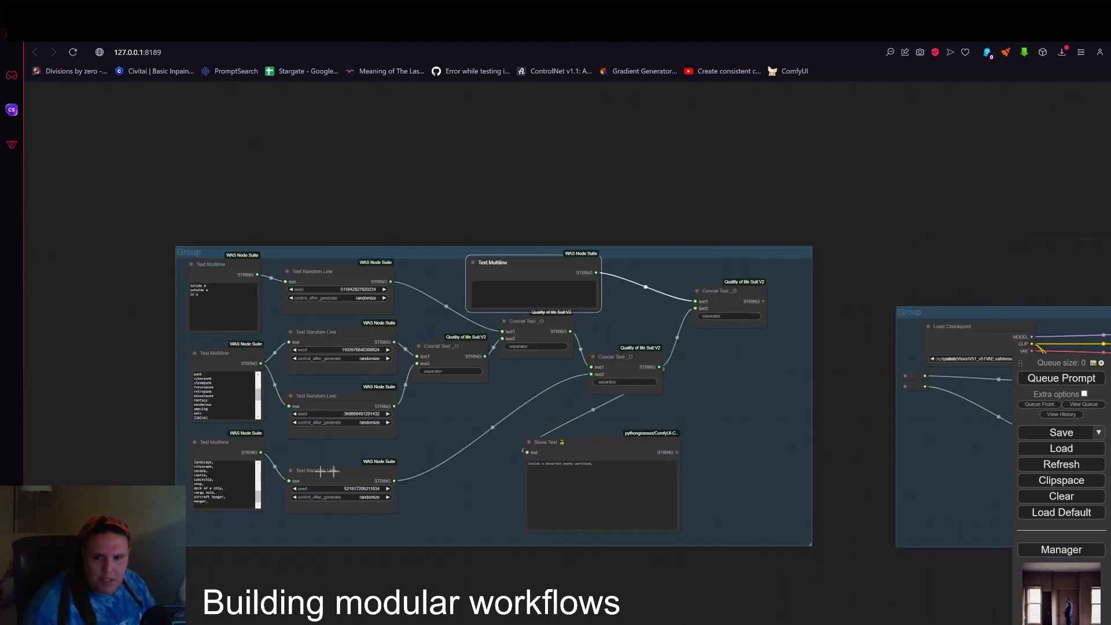
scroll(599, 284, up, 1)
scroll(561, 273, up, 8)
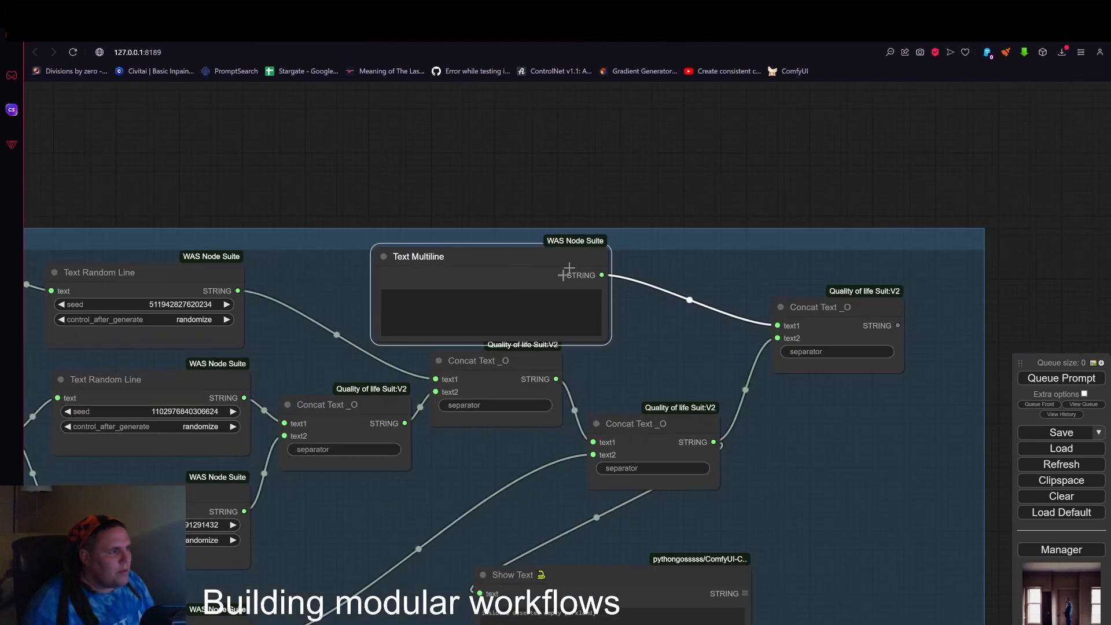
click(486, 318)
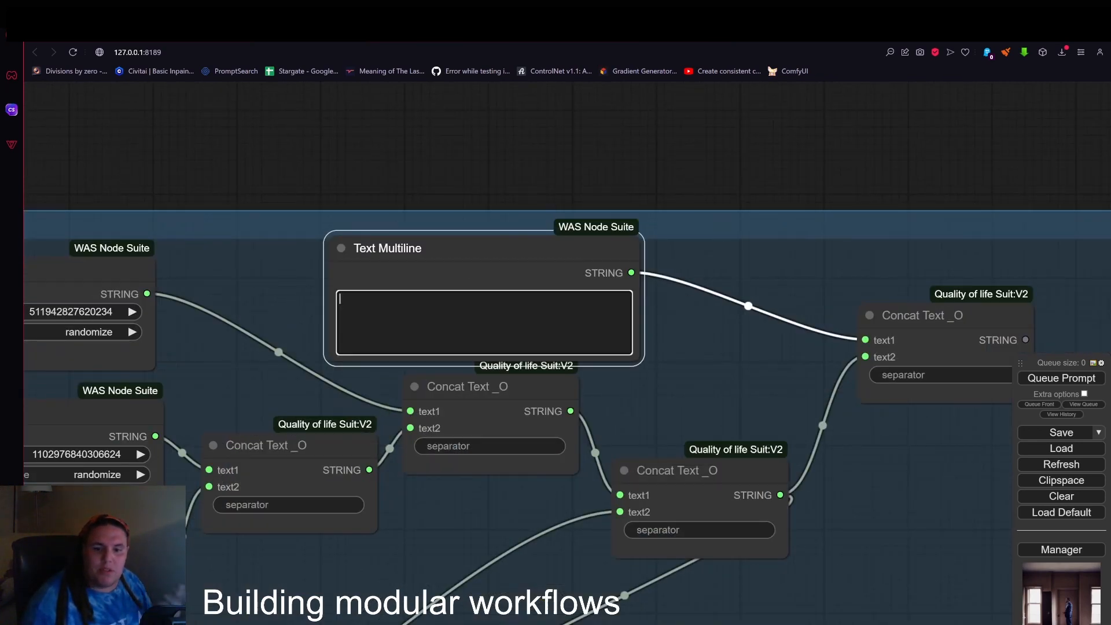
drag(775, 311, 623, 306)
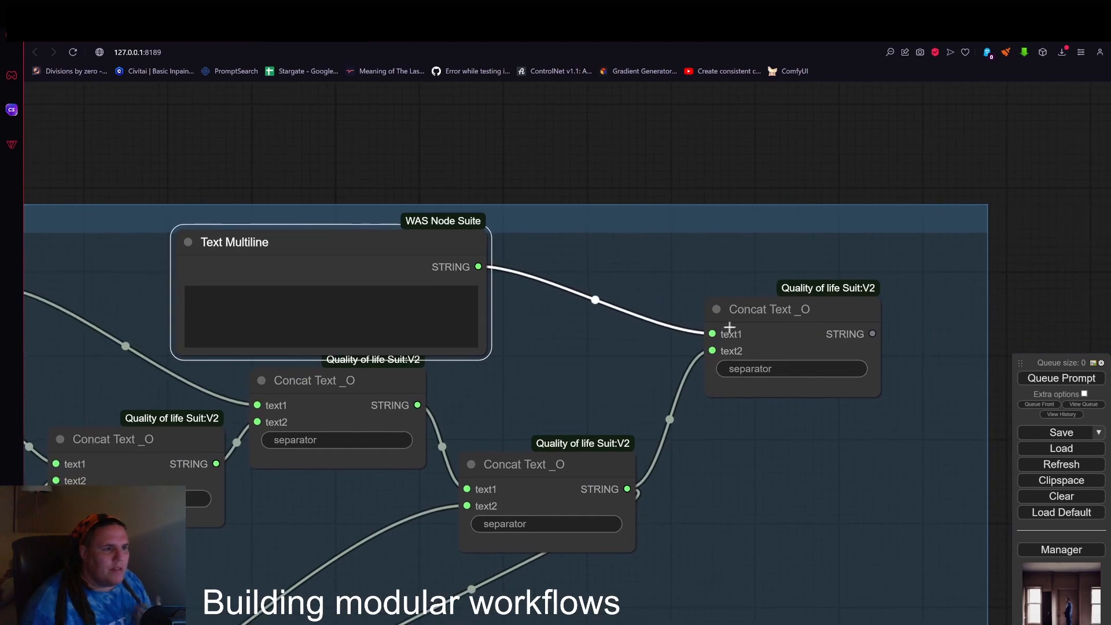
scroll(773, 457, down, 1)
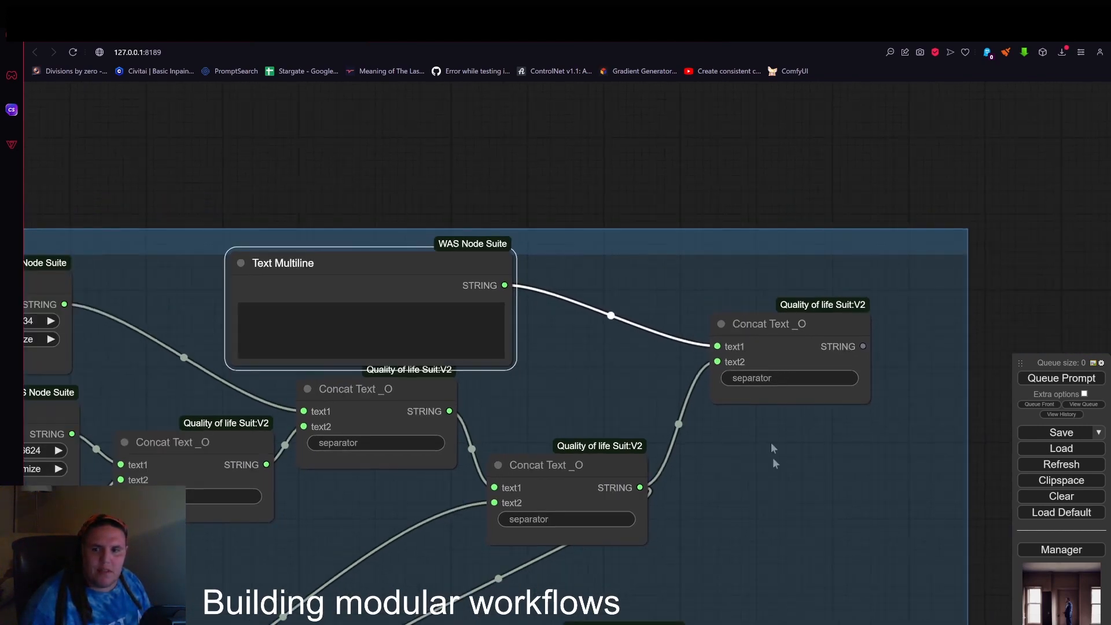
drag(772, 457, 695, 265)
drag(786, 155, 280, 476)
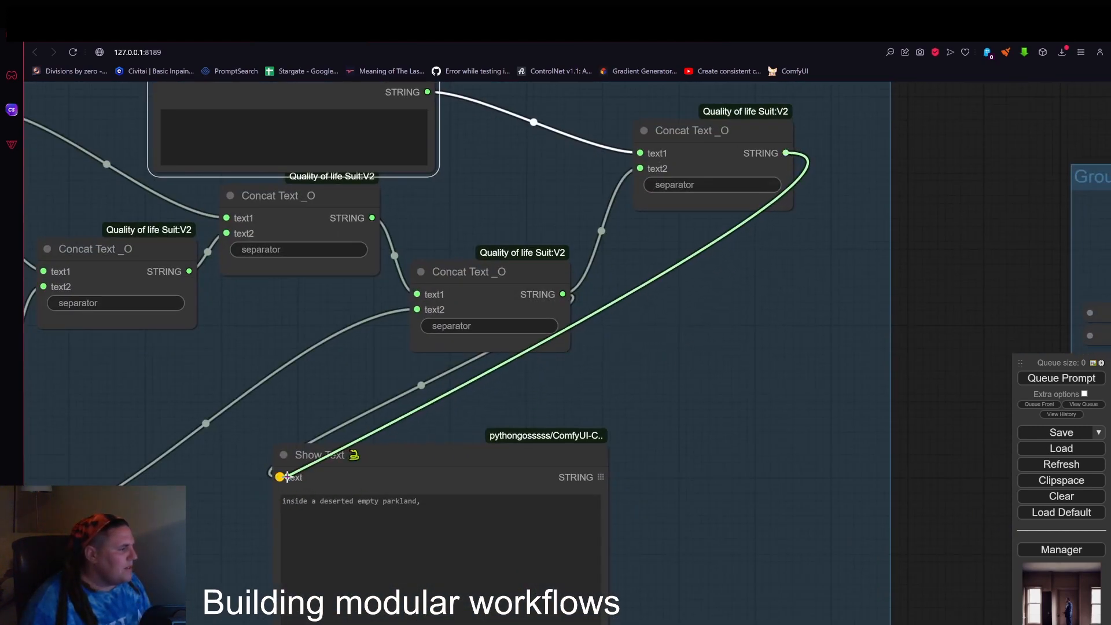
drag(428, 475, 550, 463)
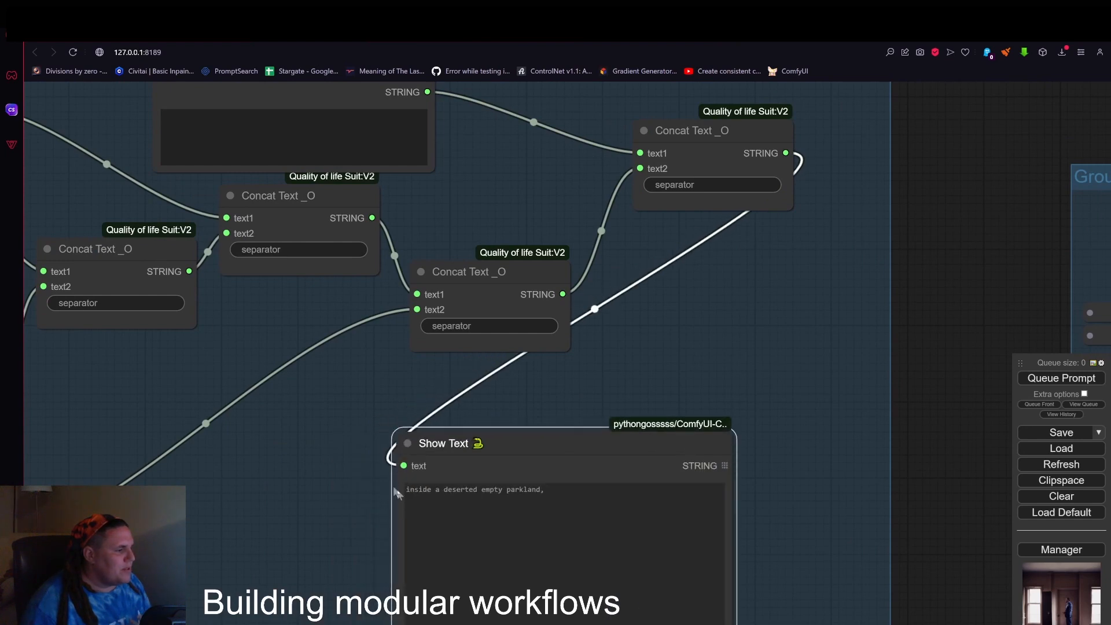
Enter "a giant red alien standing alone, " in the new Text Multiline node.
drag(712, 356, 873, 448)
click(394, 234)
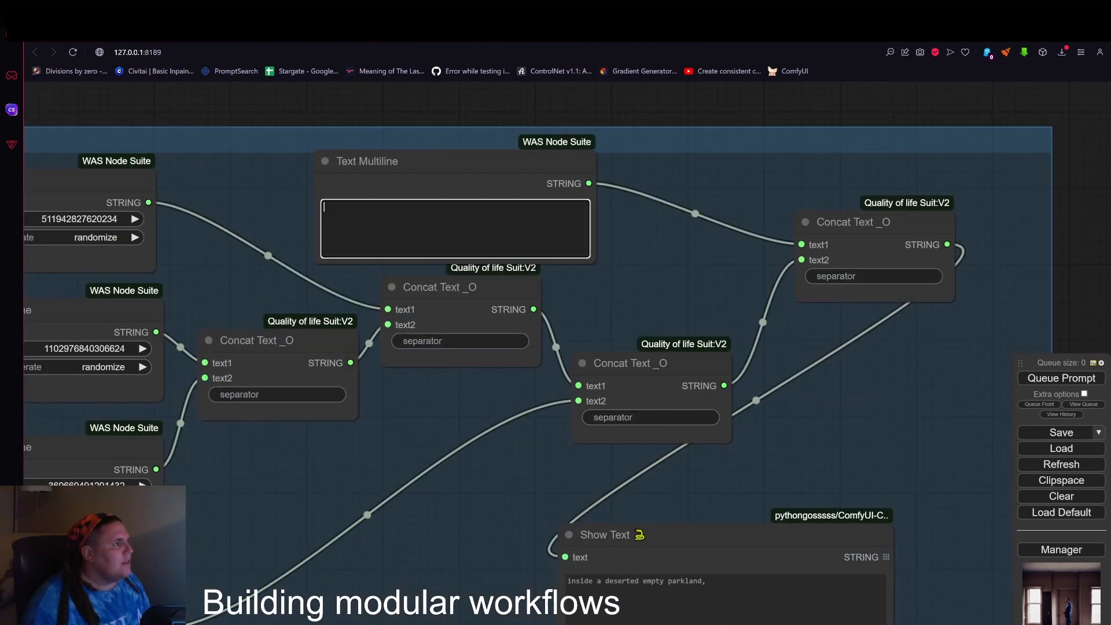
text(a)
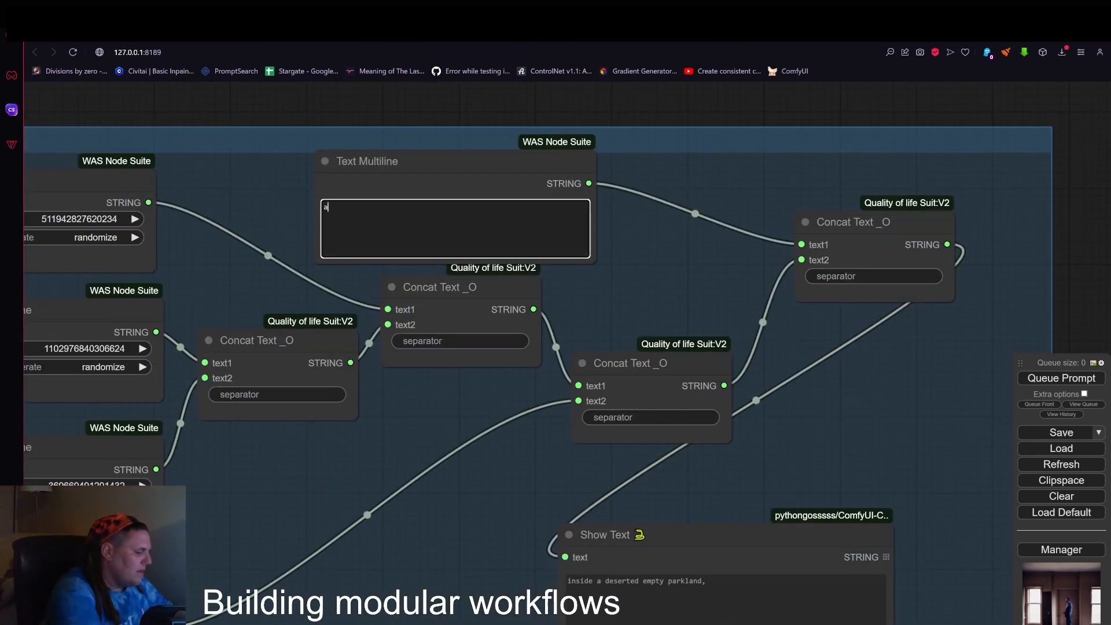
text( eiant red alien standing ali)
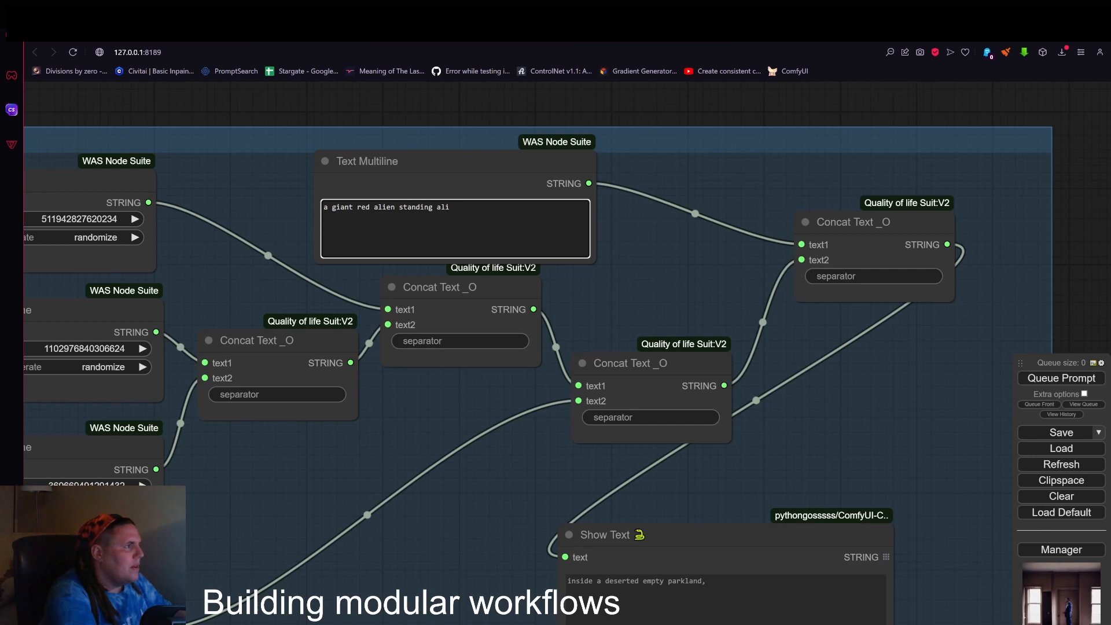
key(BackSpace)
text(one,)
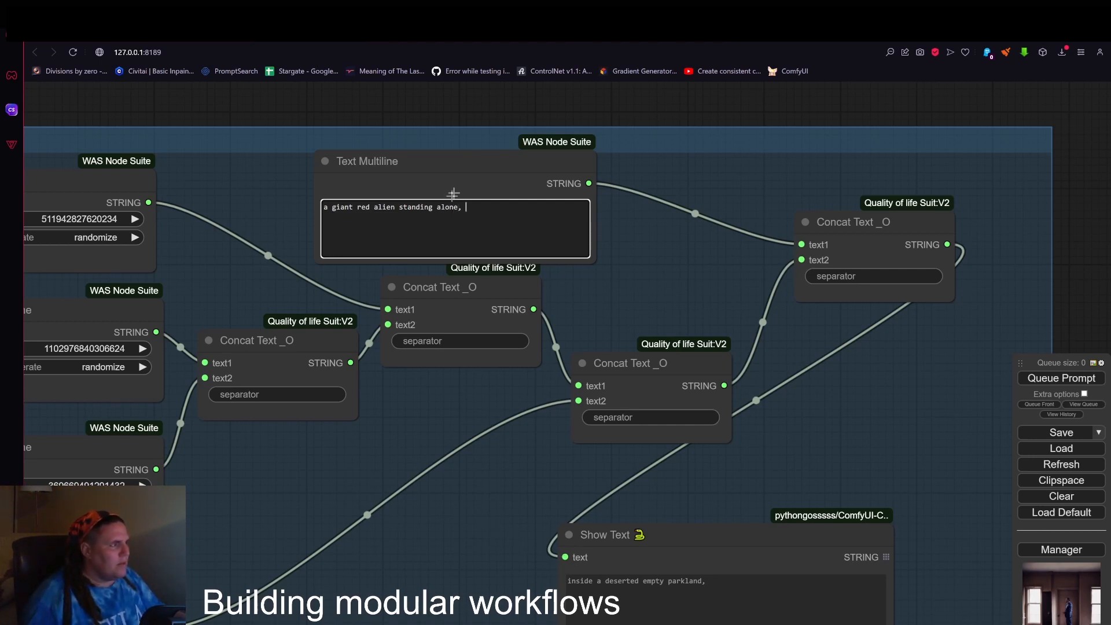
Queue the prompt to generate the combined text in the Show Text node.
drag(679, 268, 442, 168)
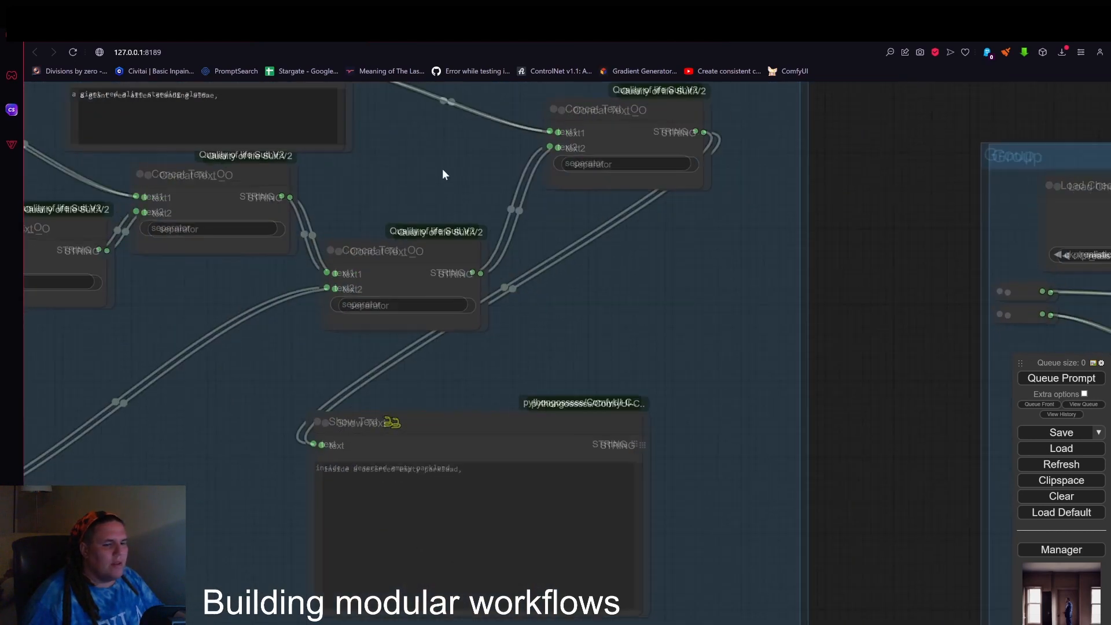
scroll(838, 350, down, 2)
drag(843, 384, 822, 358)
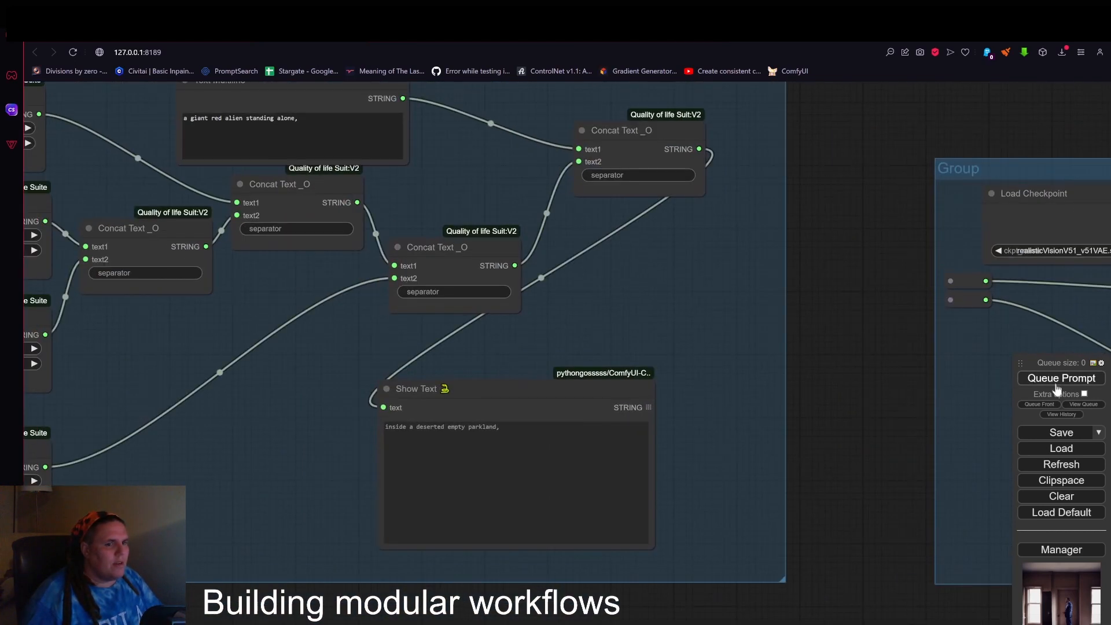
click(1056, 379)
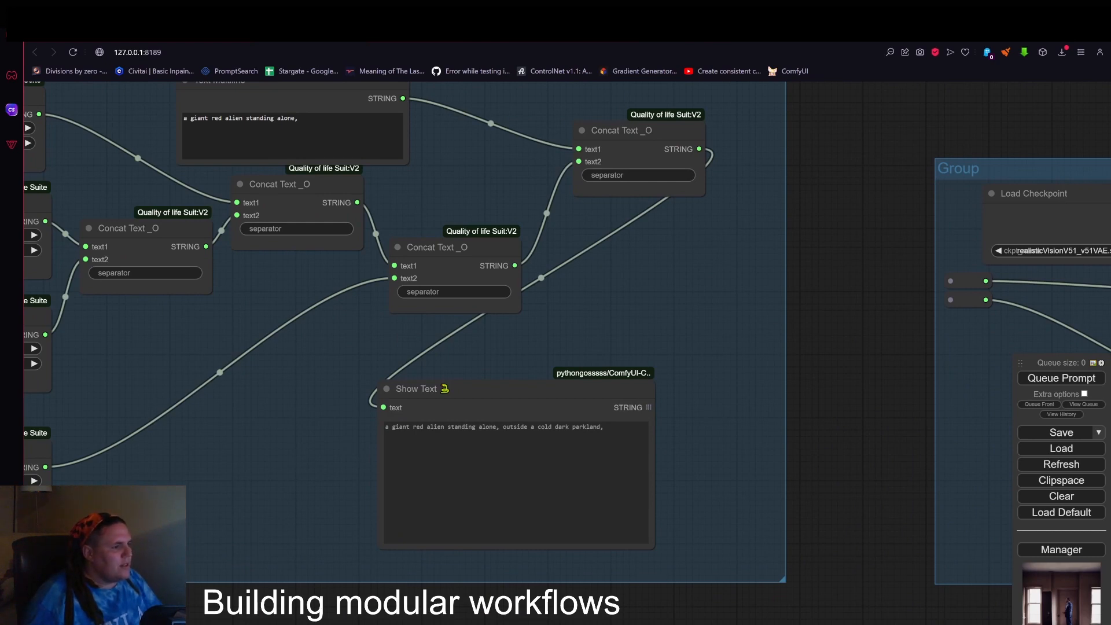
Move the loader group closer to the location generator and connect the final Concat Text _O output to the loader's upper text Reroute.
scroll(903, 377, down, 4)
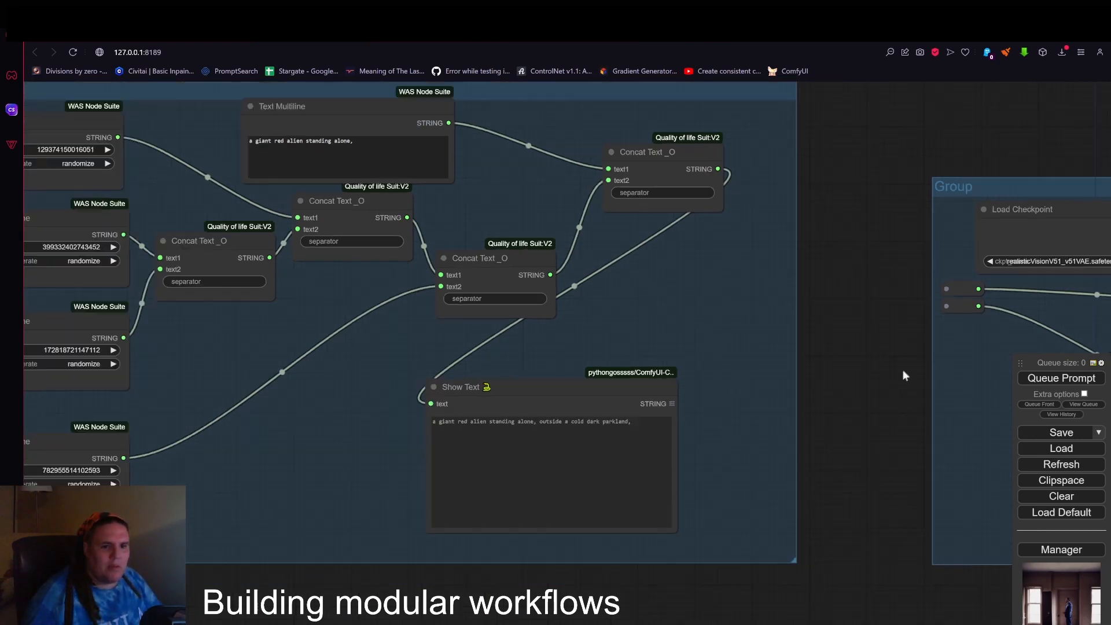
drag(869, 385, 558, 377)
drag(996, 253, 925, 255)
scroll(422, 260, down, 1)
drag(351, 172, 409, 231)
scroll(423, 286, up, 1)
scroll(448, 289, up, 1)
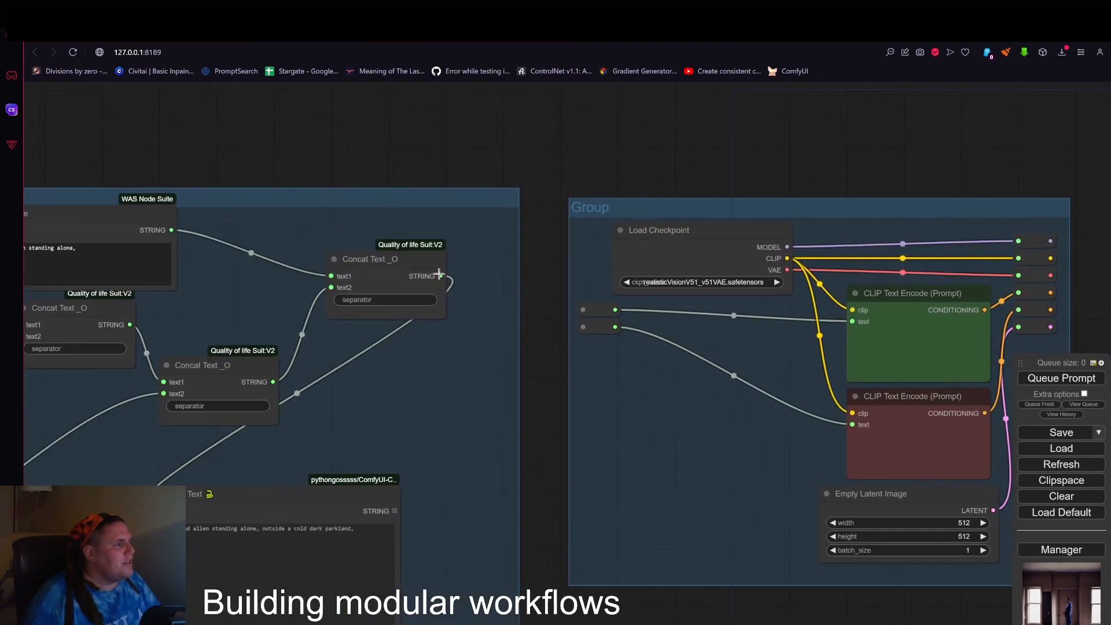
drag(441, 277, 583, 311)
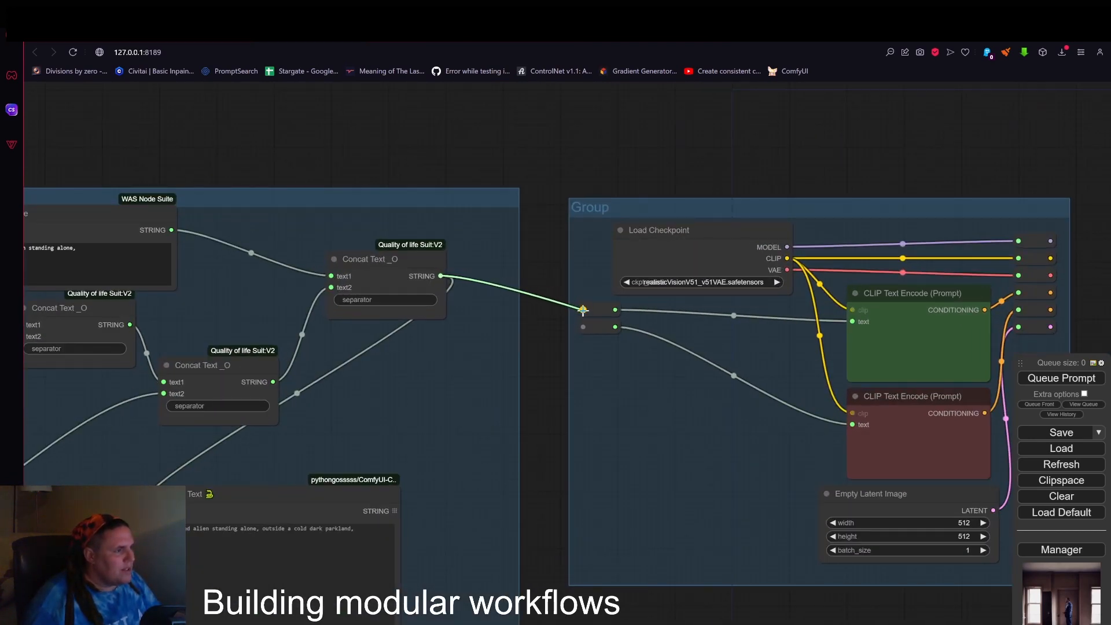
Examine the linked location generator and loader groups and the neighbouring two-KSampler group's Reroute inputs.
scroll(566, 390, down, 3)
drag(583, 229, 553, 177)
scroll(492, 170, down, 3)
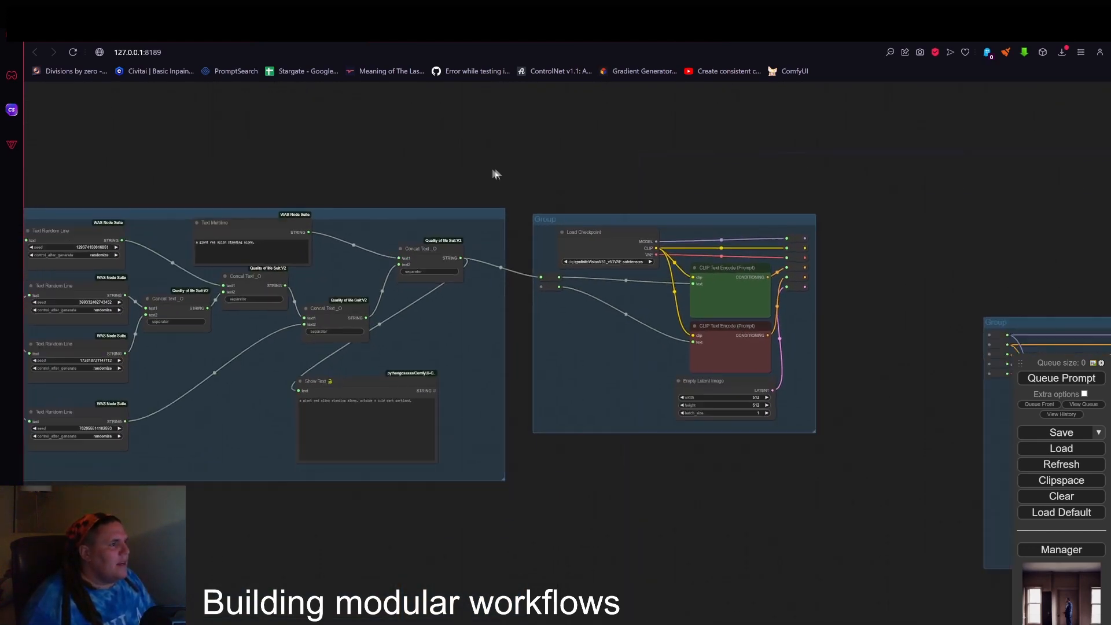
drag(653, 180, 364, 126)
scroll(813, 303, up, 2)
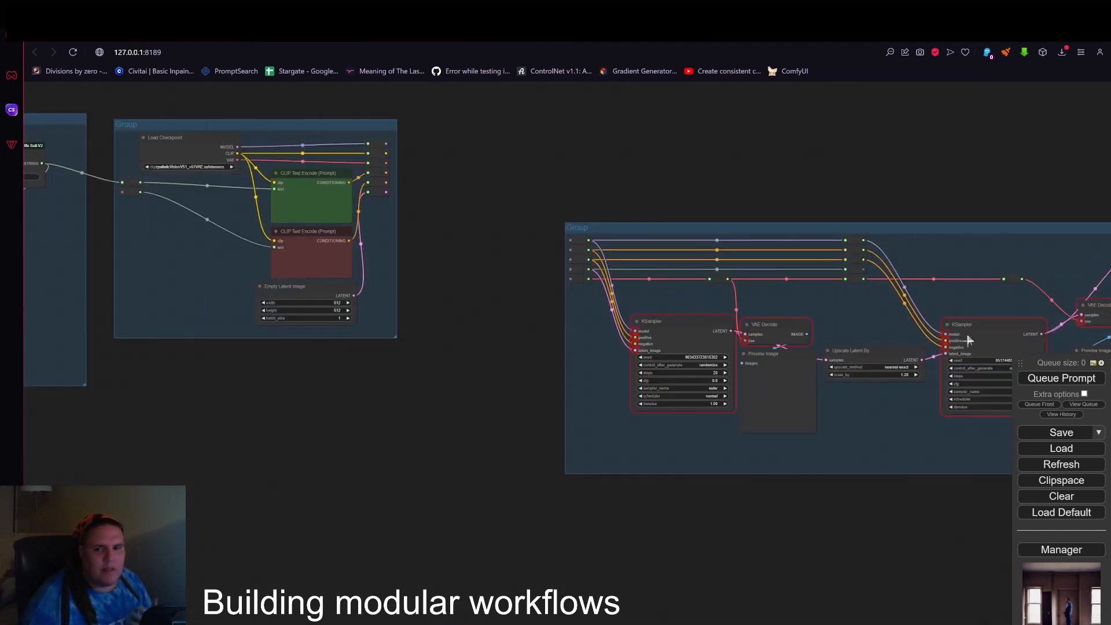
scroll(731, 347, down, 1)
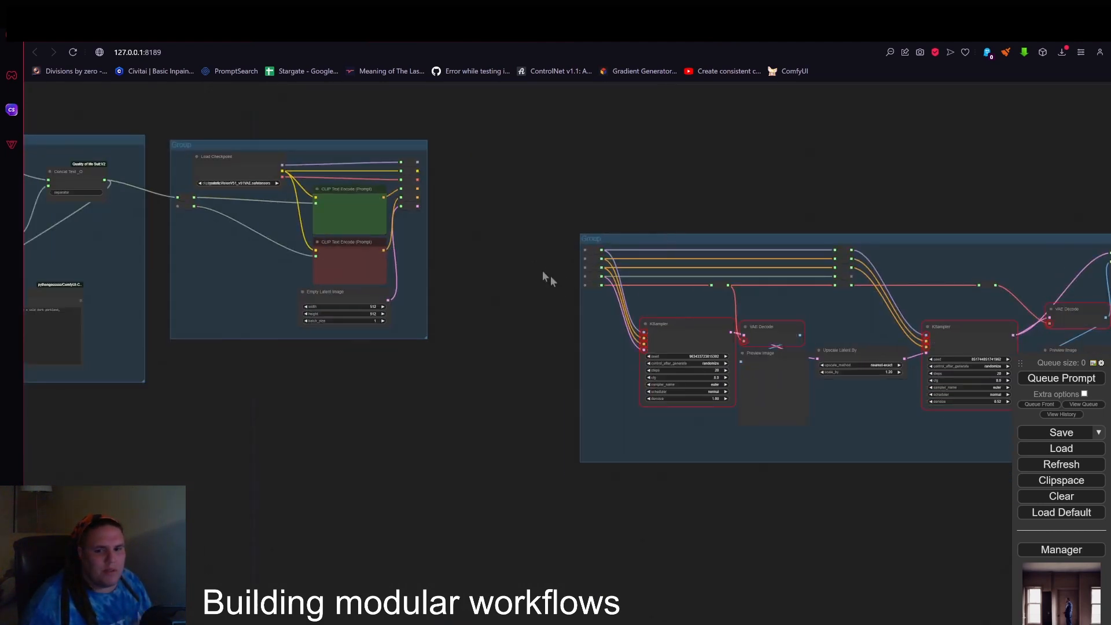
drag(574, 165, 913, 205)
drag(577, 175, 734, 213)
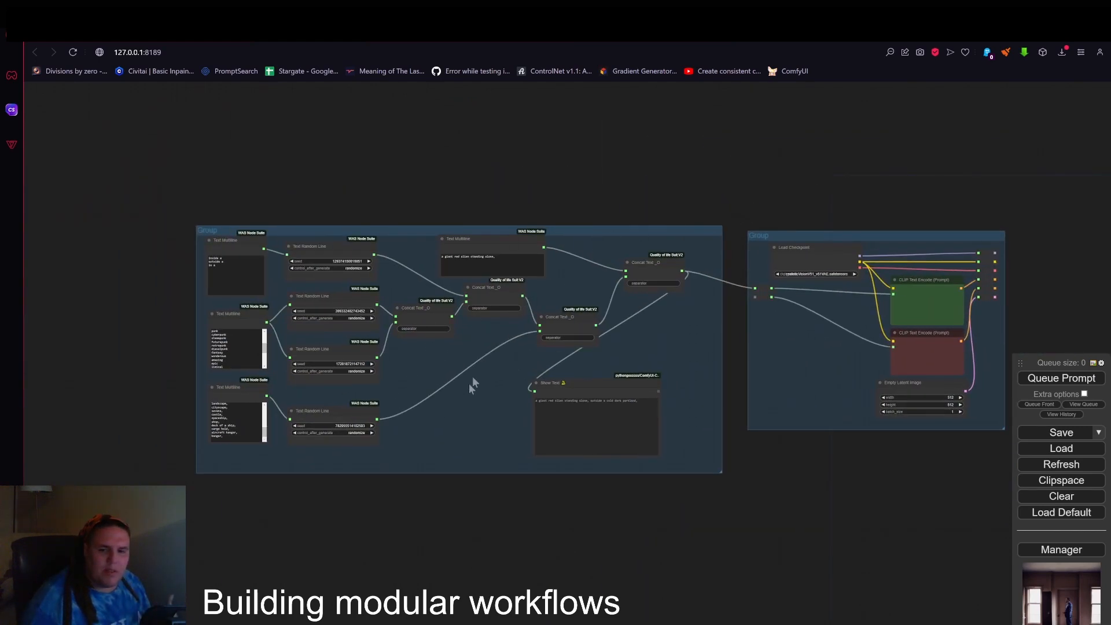
scroll(828, 312, up, 5)
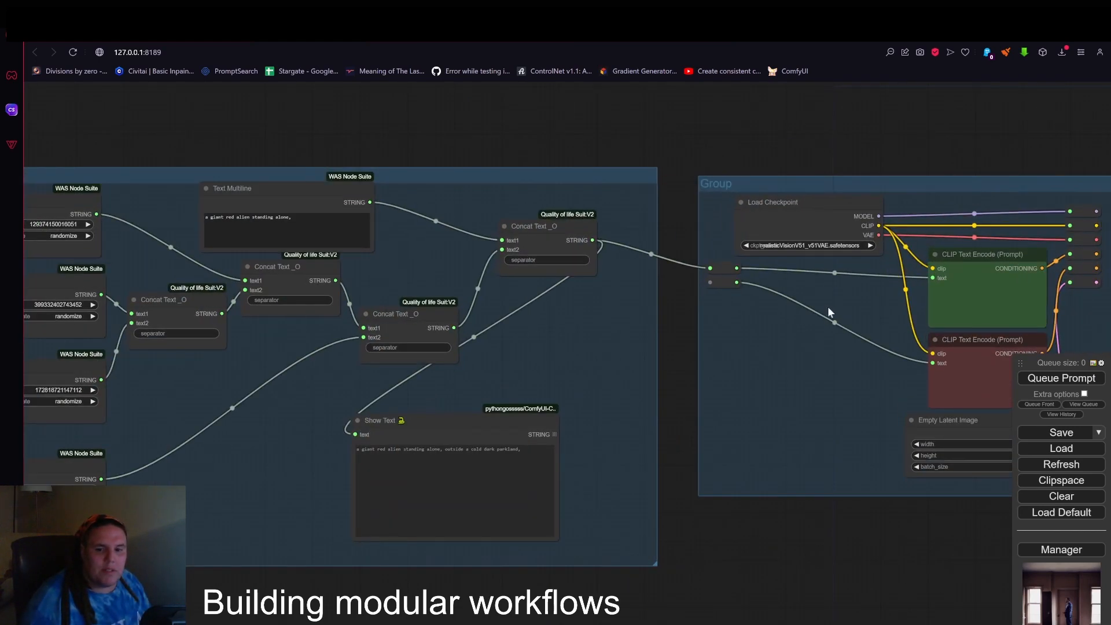
scroll(814, 327, down, 5)
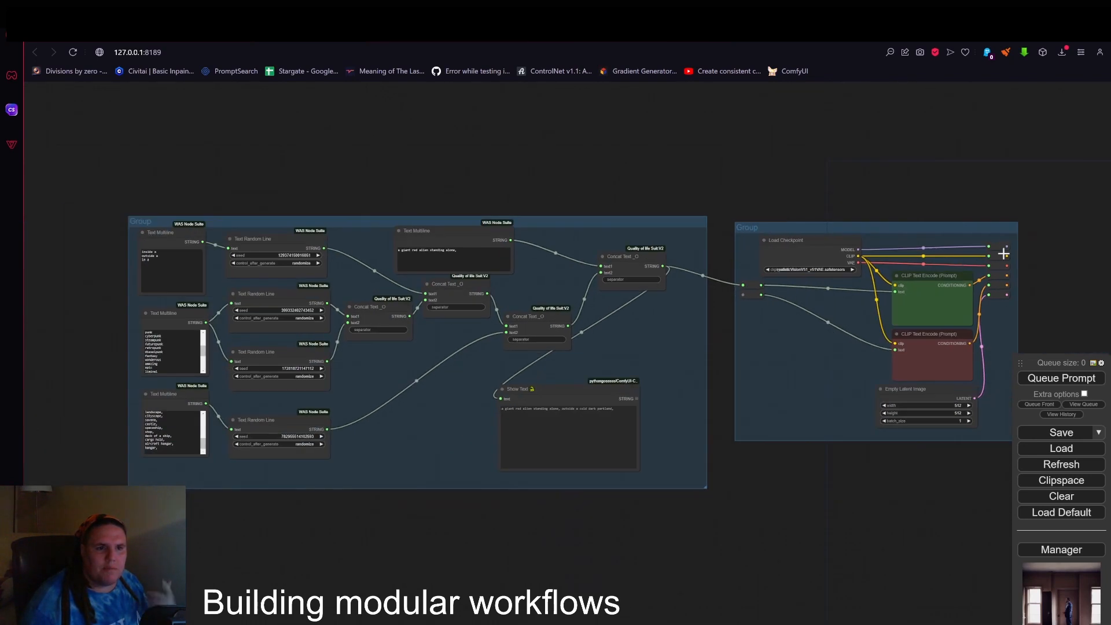
drag(842, 171, 394, 161)
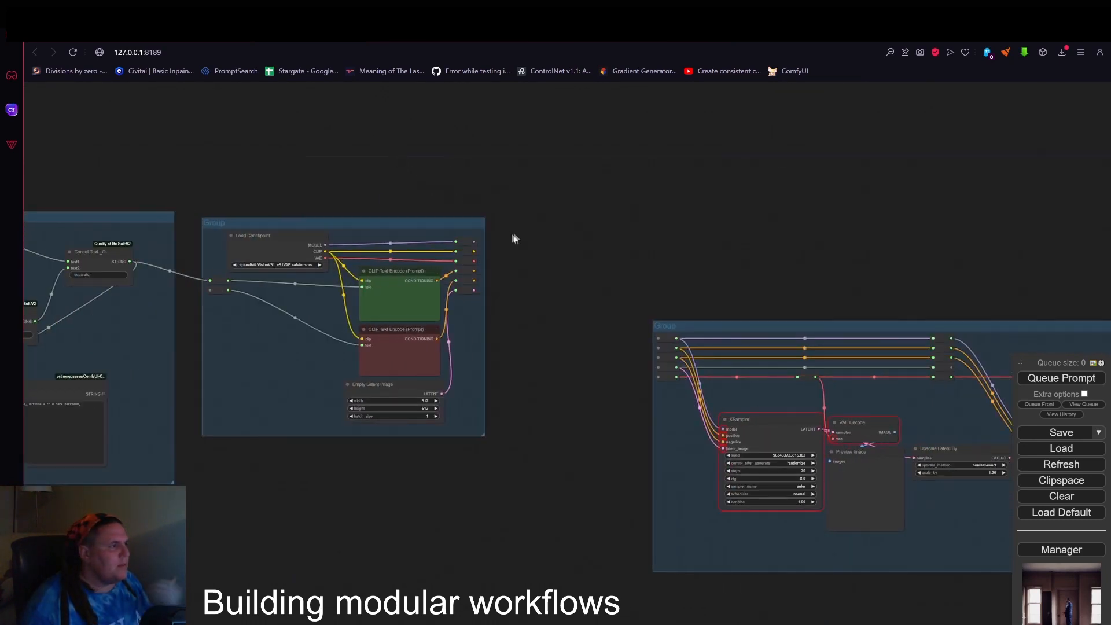
drag(458, 238, 582, 296)
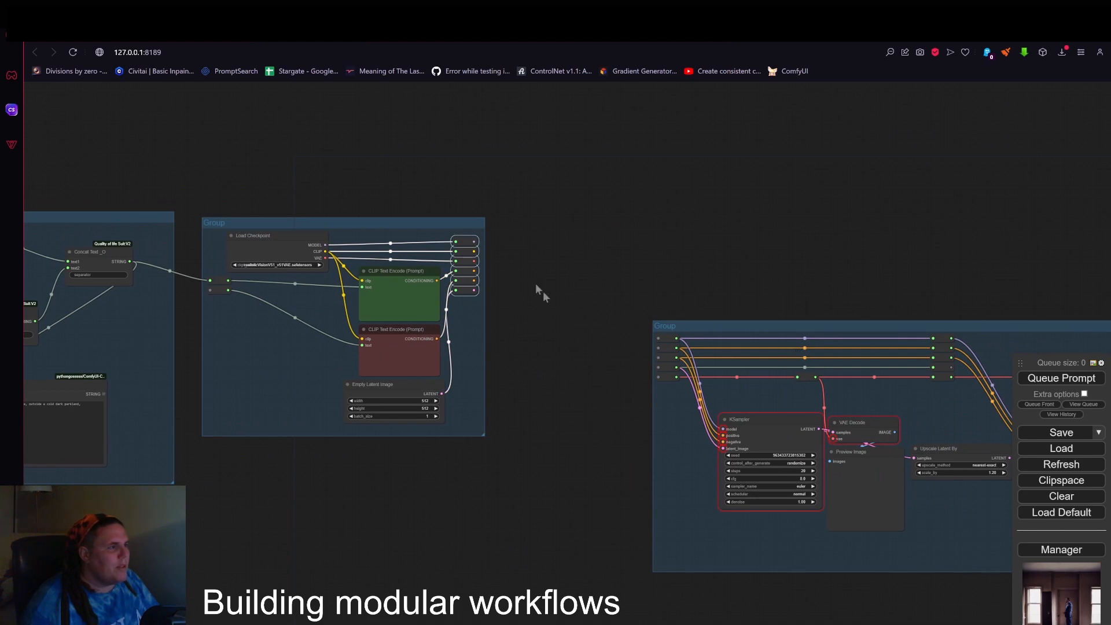
click(465, 241)
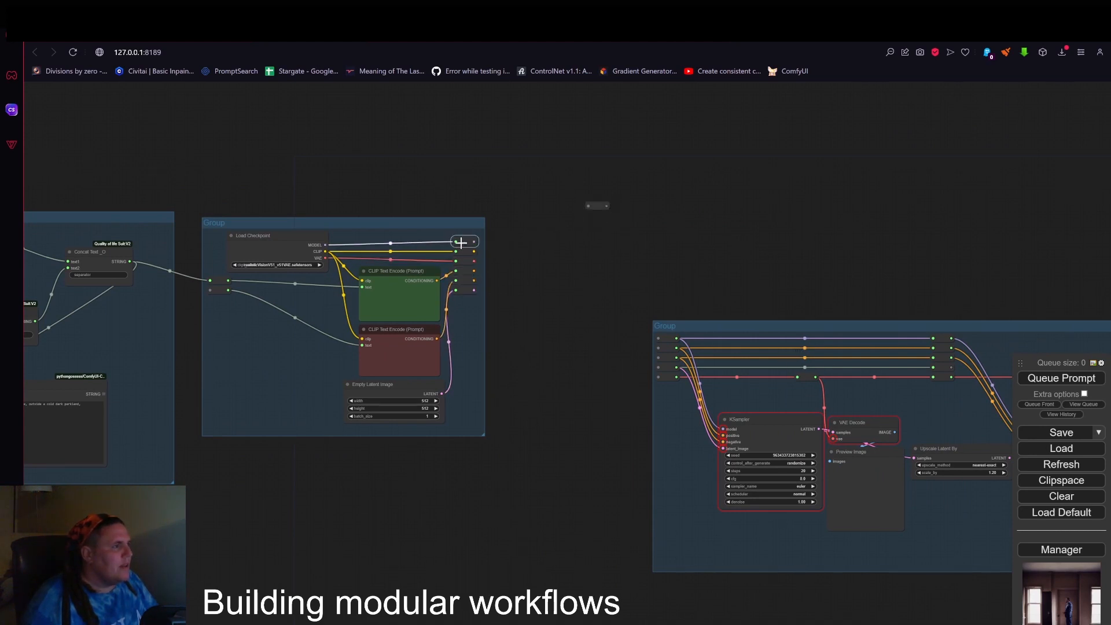
key(alt)
click(501, 245)
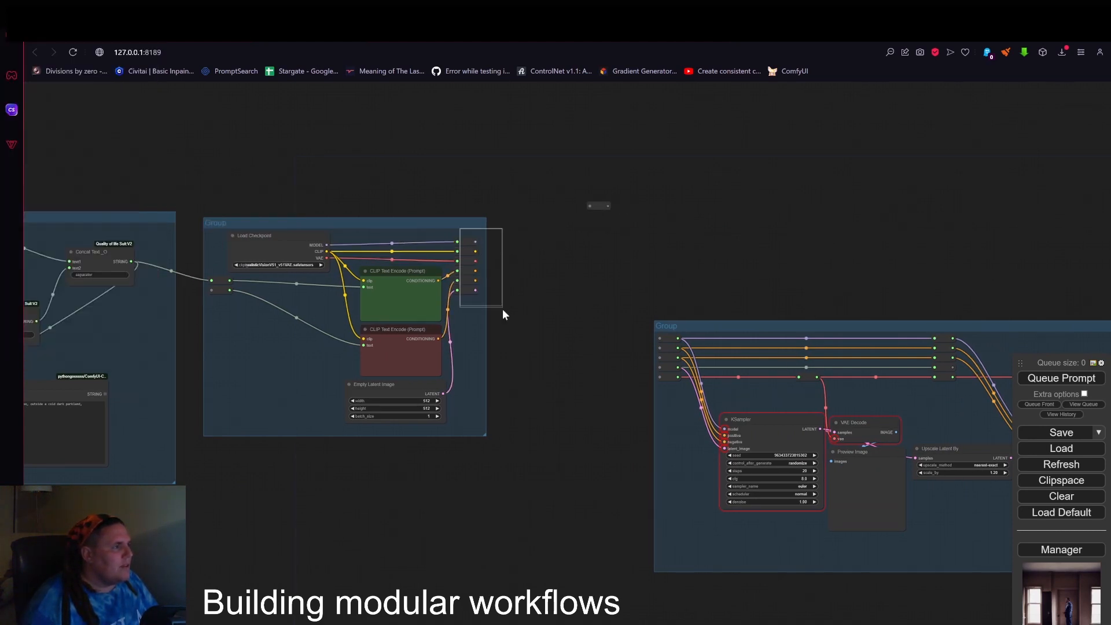
Paste three copies of the loader group's six output Reroutes above the two-KSampler group and delete the stray single Reroute.
drag(502, 314, 505, 312)
key(ctrl+c)
key(ctrl+v)
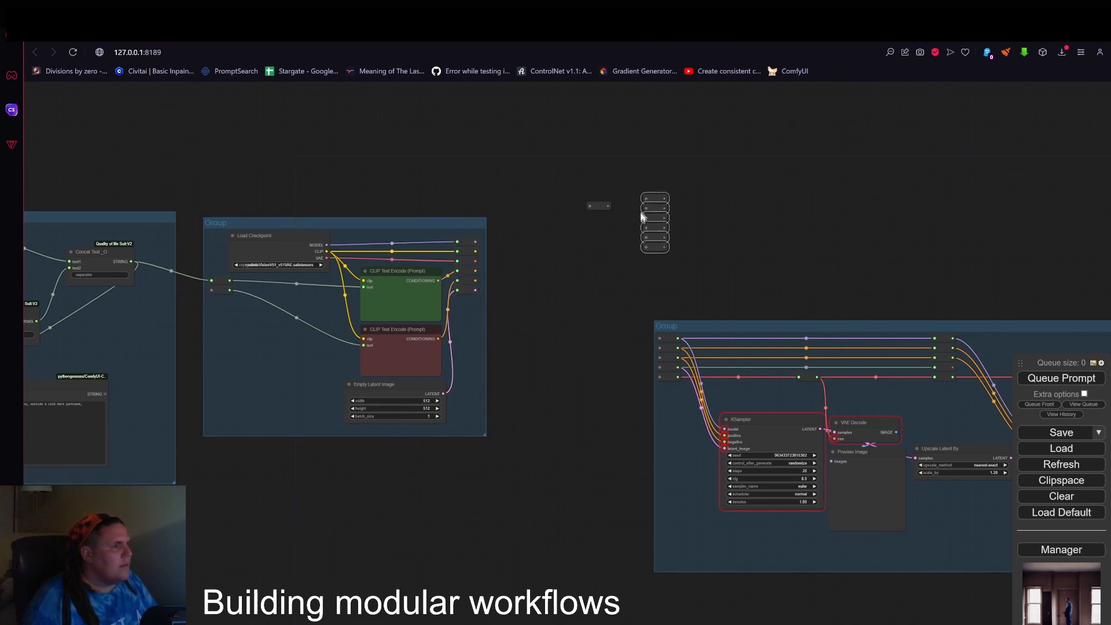
right_click(605, 207)
click(627, 377)
key(ctrl+v)
key(ctrl+v)
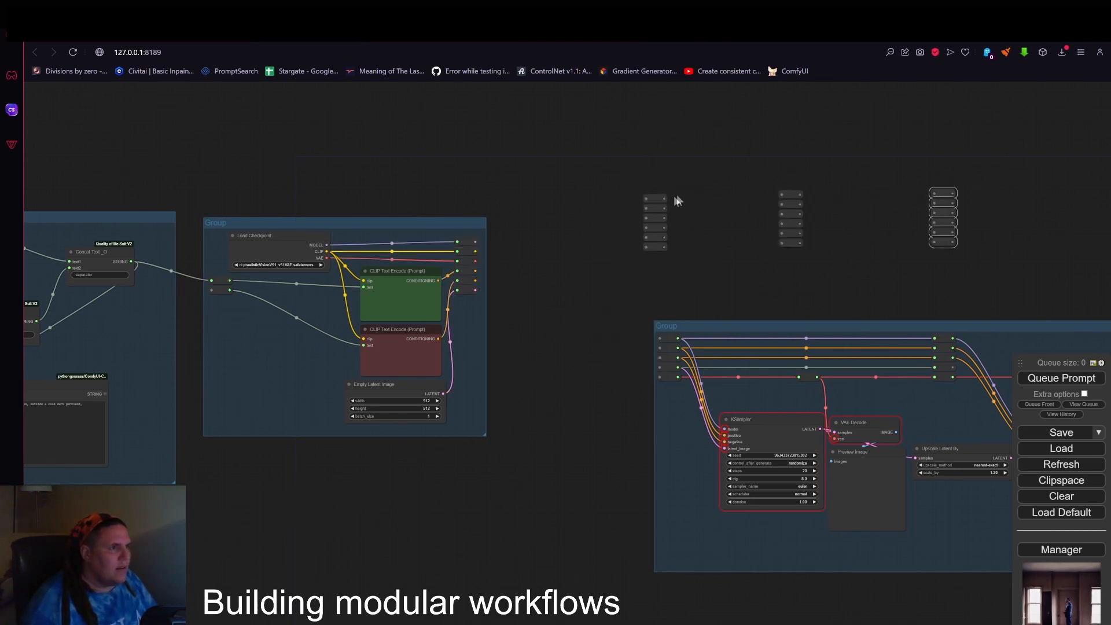
Link the three Reroute columns row by row so six parallel lines run from the first column to the last.
drag(664, 198, 781, 195)
drag(664, 208, 781, 213)
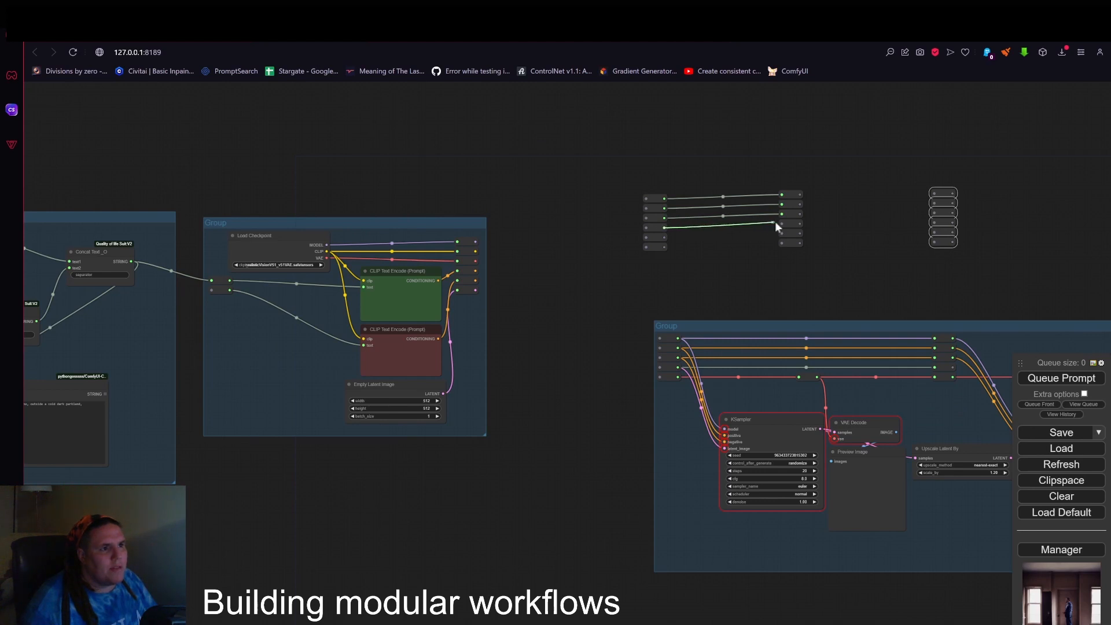
drag(666, 237, 933, 241)
drag(805, 234, 934, 224)
click(791, 215)
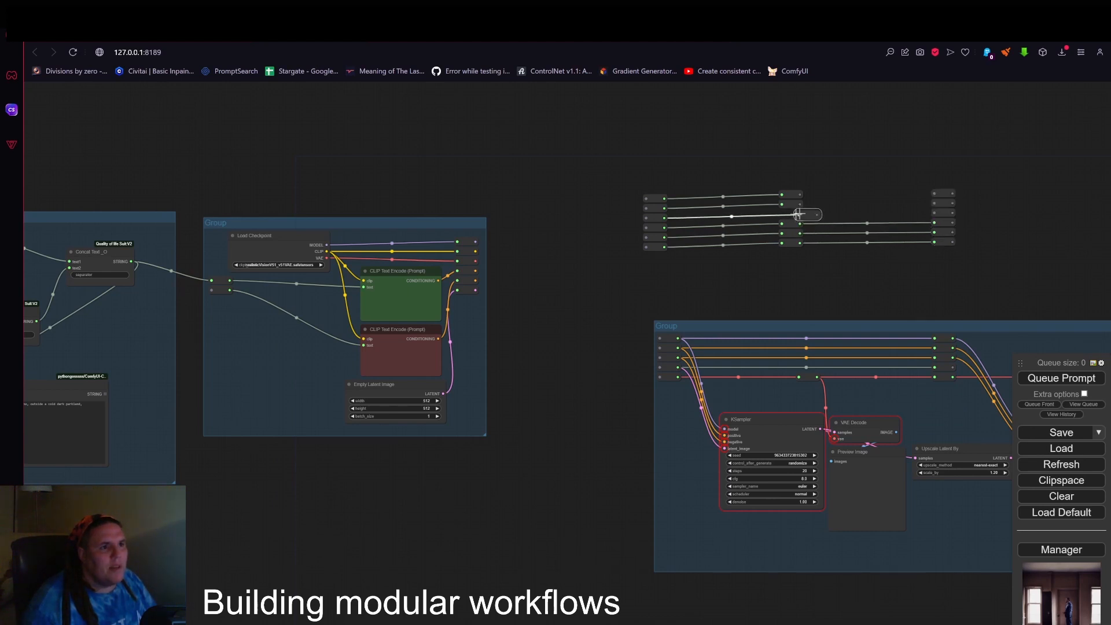
drag(838, 218, 934, 213)
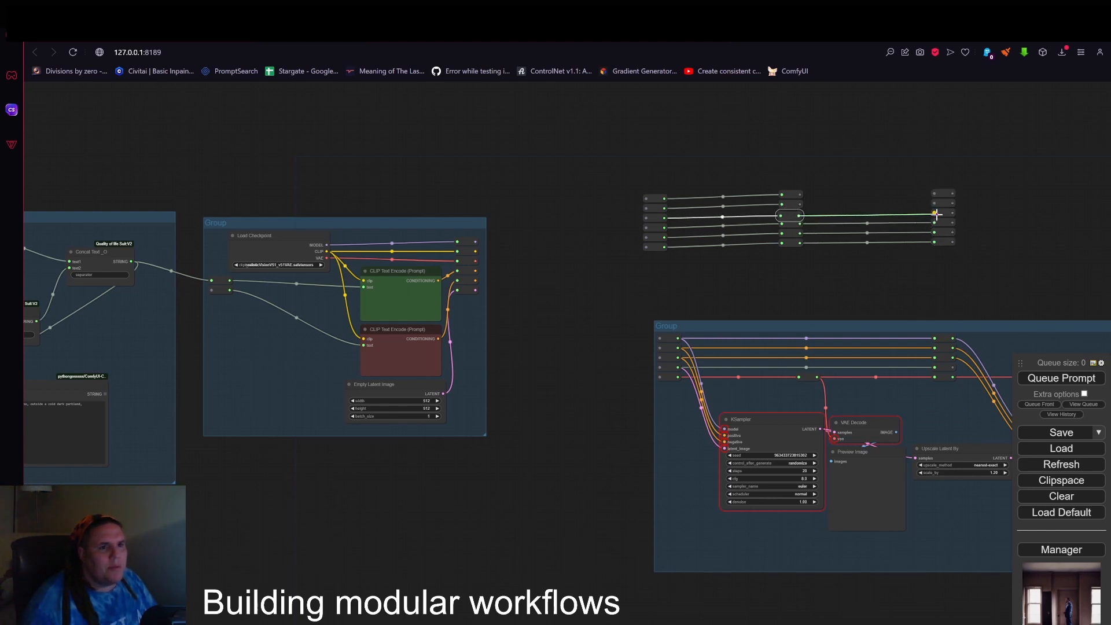
drag(800, 204, 934, 194)
Move the linked Reroute columns closer to the loader group and connect its six outputs to the first column in order.
drag(619, 173, 860, 258)
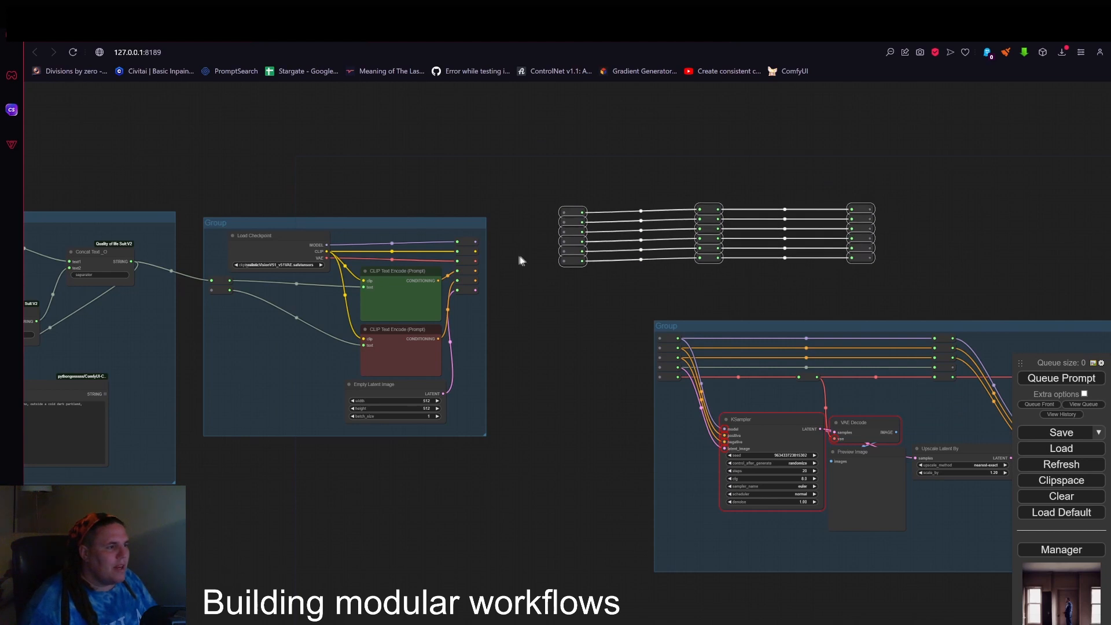
scroll(689, 191, up, 3)
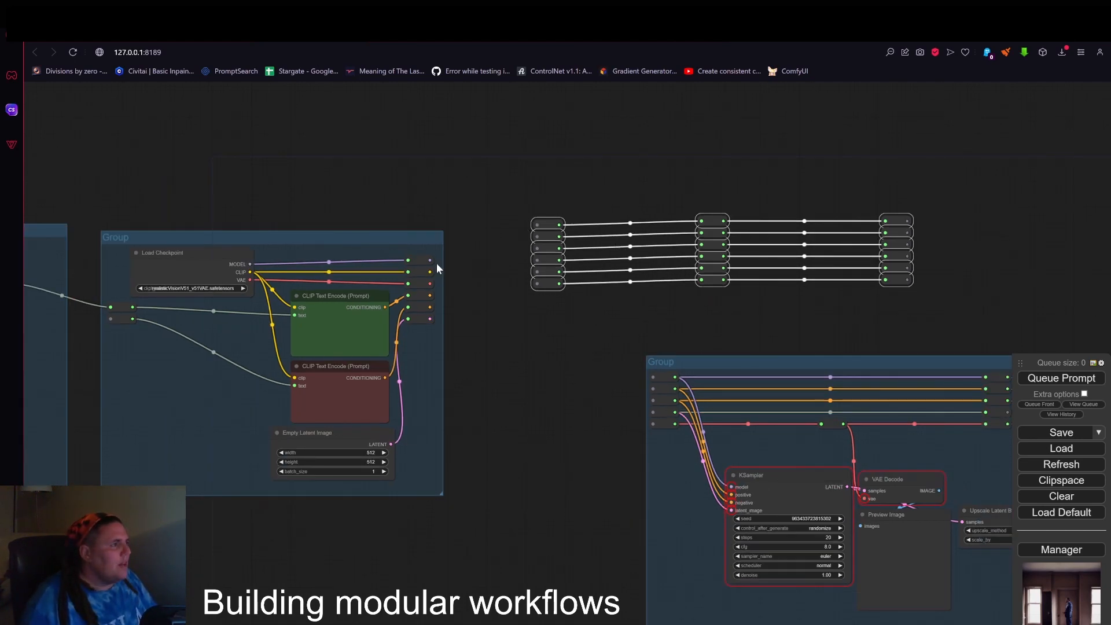
drag(431, 260, 536, 236)
drag(430, 283, 537, 260)
drag(430, 307, 537, 272)
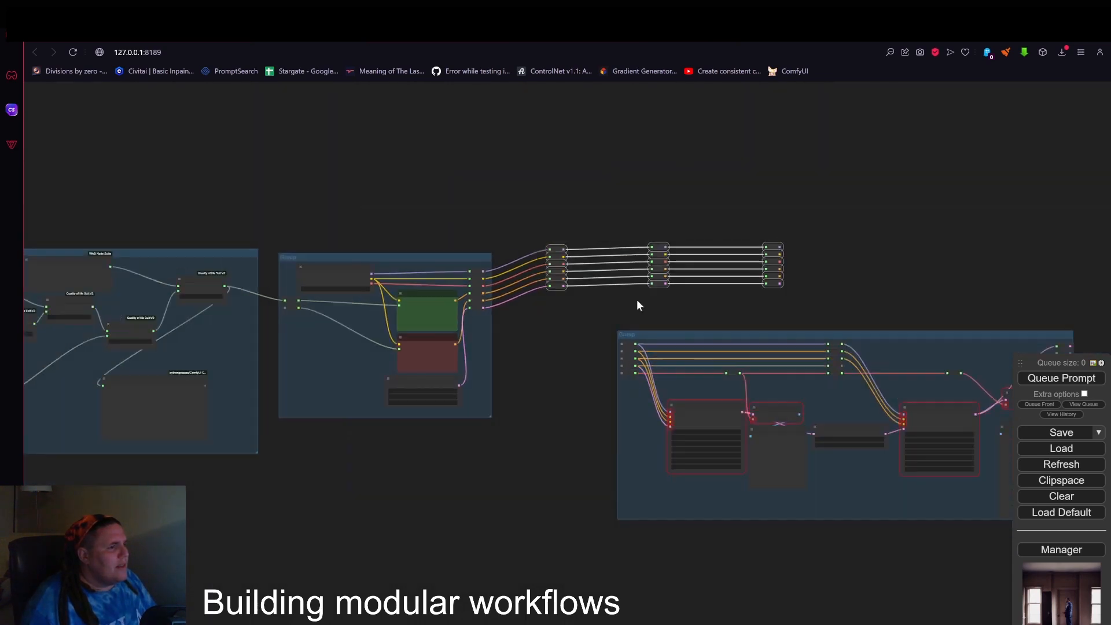
Align the middle and last Reroute columns with the first one so the six connection lines run straight.
drag(572, 243, 602, 324)
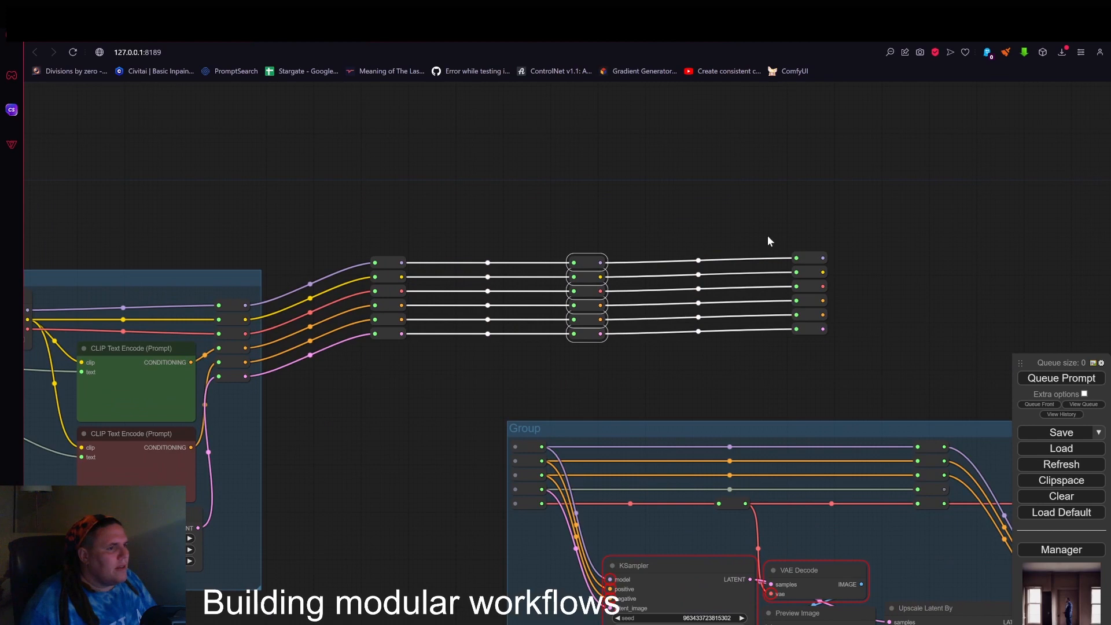
mouse_move(769, 241)
mouse_down()
mouse_move(850, 324)
mouse_move(714, 249)
mouse_up()
drag(875, 329, 942, 450)
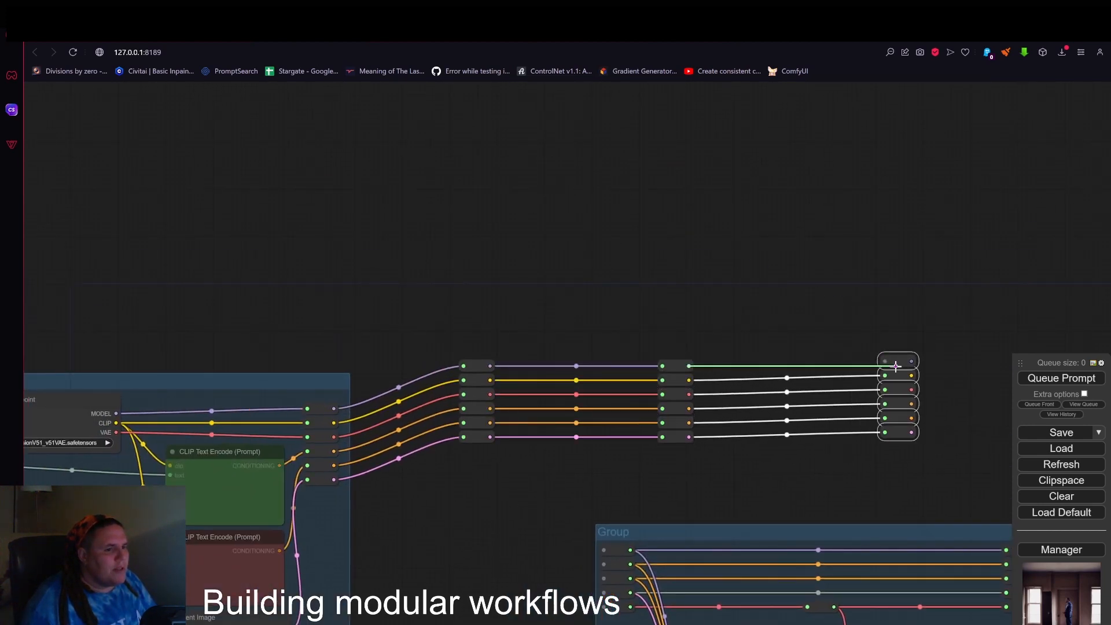
drag(887, 359, 891, 363)
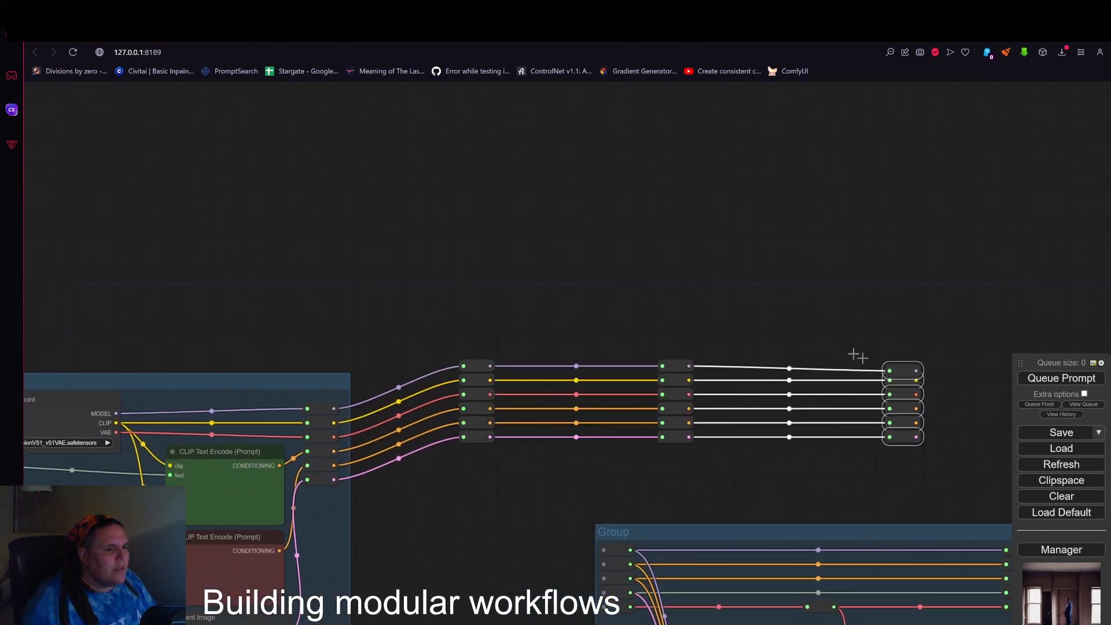
Add a group and size it to enclose all three Reroute columns.
right_click(405, 329)
click(420, 341)
scroll(457, 367, up, 4)
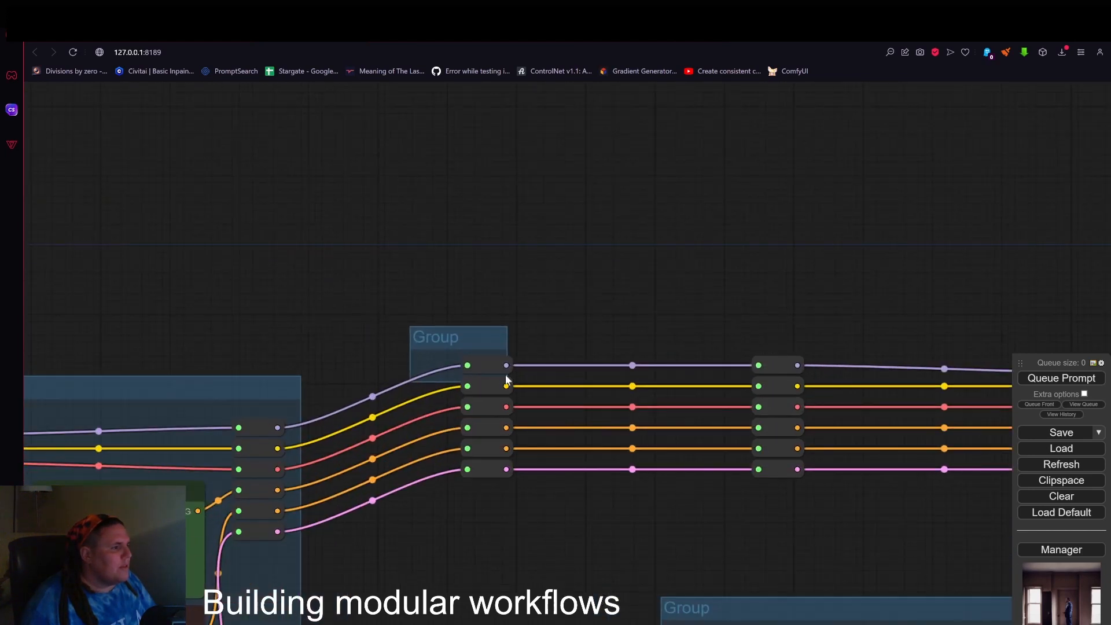
drag(506, 380, 465, 387)
drag(501, 374, 967, 457)
scroll(512, 386, down, 4)
scroll(430, 384, up, 5)
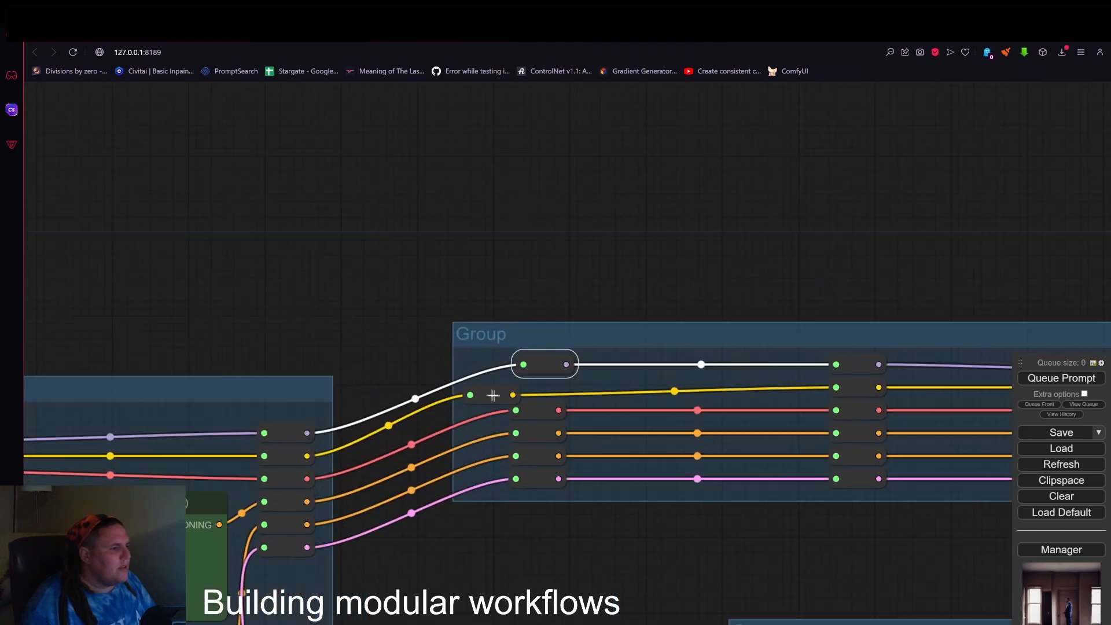
Straighten the upper Reroutes of the first column and line up the last column's top Reroute inside the new group.
drag(493, 395, 542, 362)
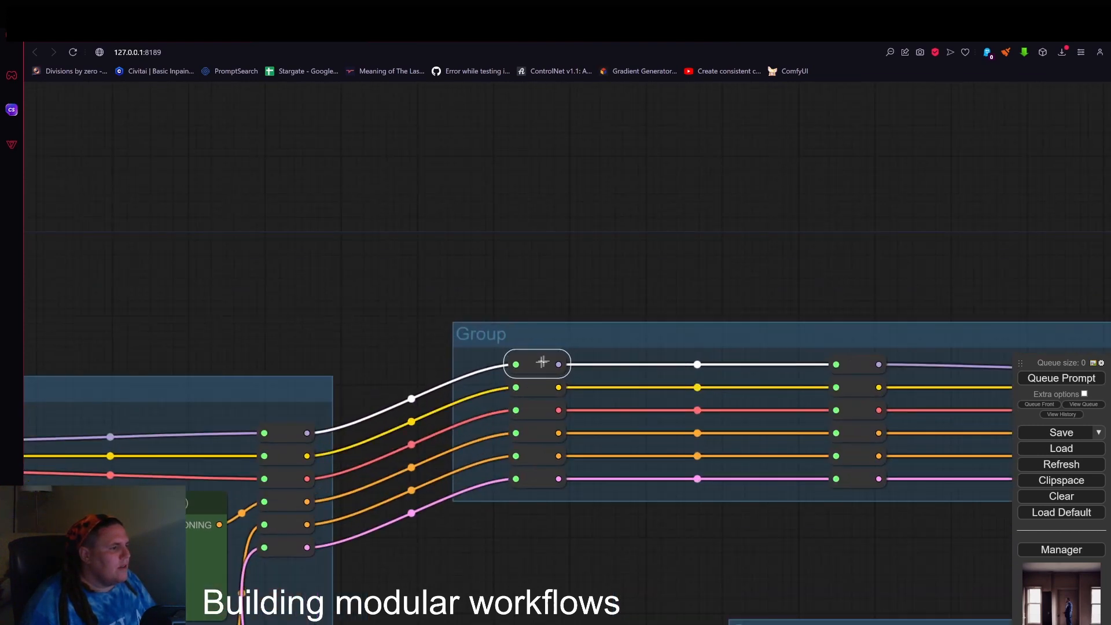
scroll(579, 335, down, 4)
scroll(761, 293, up, 4)
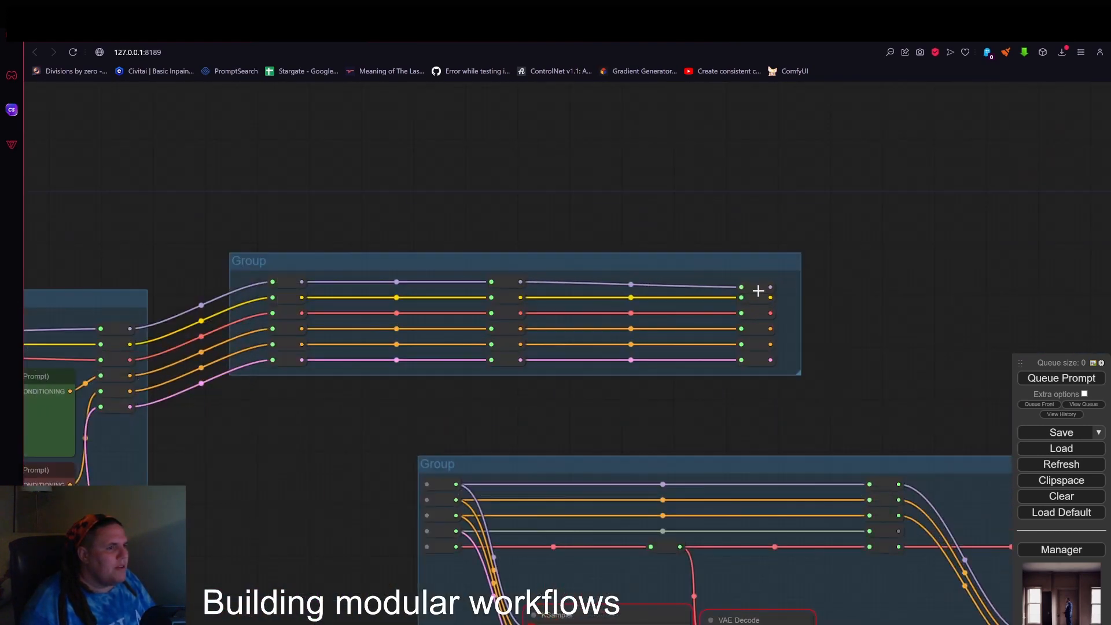
click(758, 291)
scroll(822, 304, down, 5)
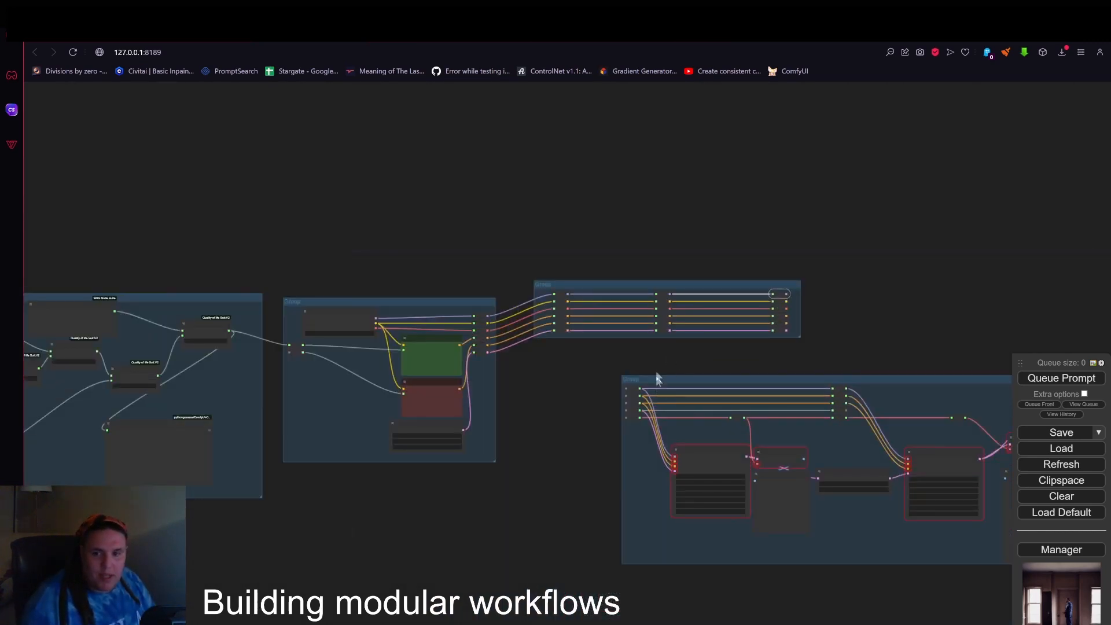
Shift the new Reroute group slightly down and closer to the loader group.
scroll(581, 303, up, 3)
scroll(580, 303, up, 1)
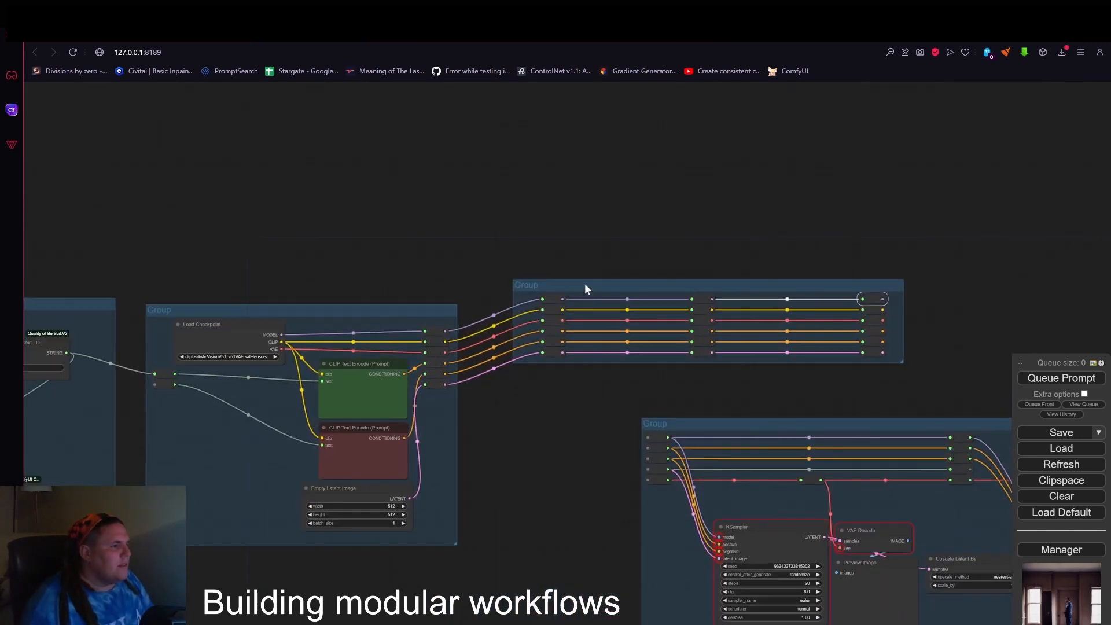
drag(585, 288, 570, 301)
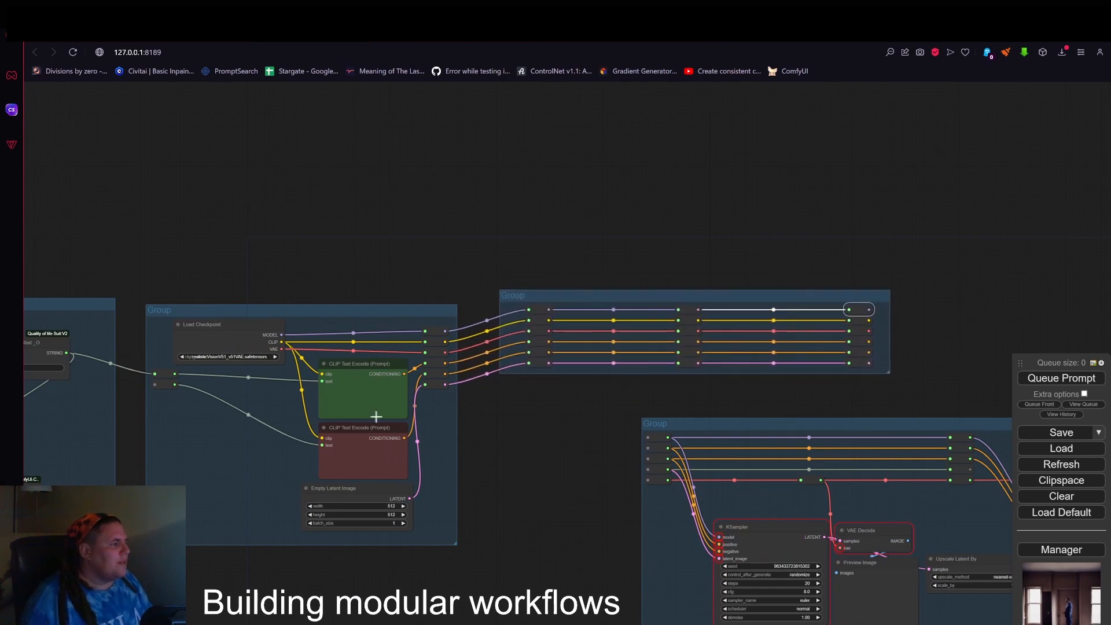
Examine the chain from the location generator through the loader and Reroute groups, and the two-KSampler group's input Reroutes.
scroll(640, 367, down, 2)
scroll(707, 290, up, 5)
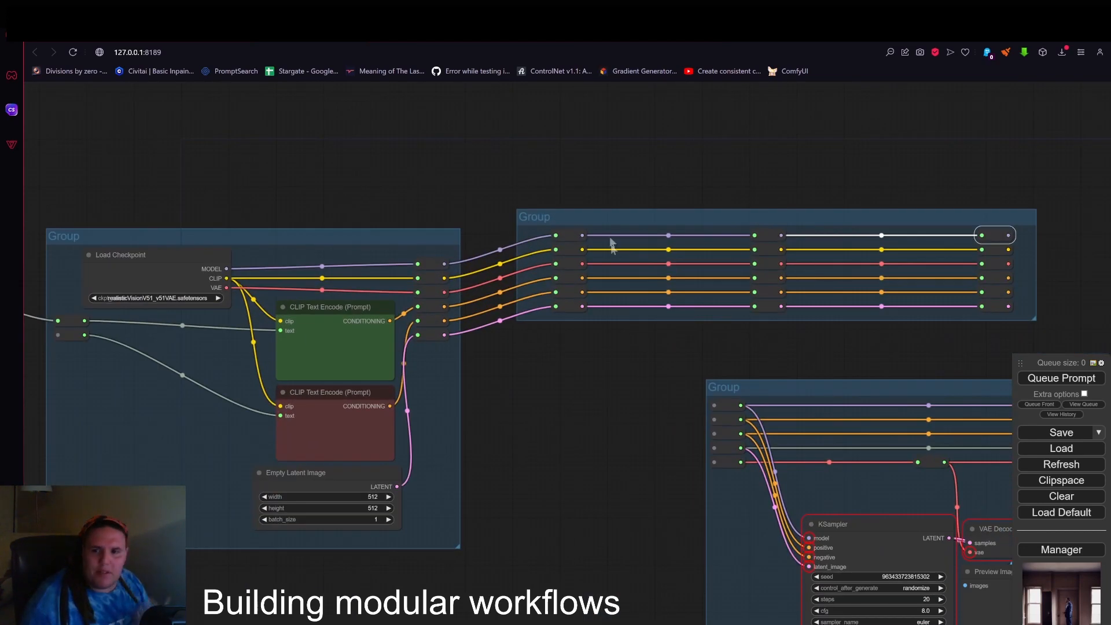
drag(193, 342, 377, 319)
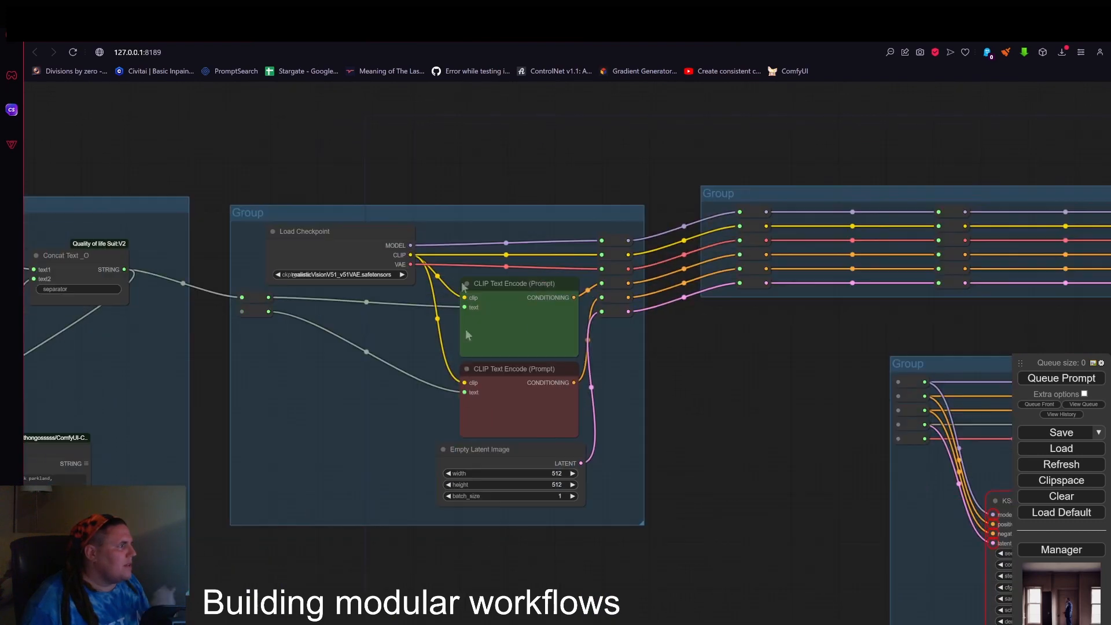
scroll(385, 333, down, 2)
drag(356, 172, 758, 149)
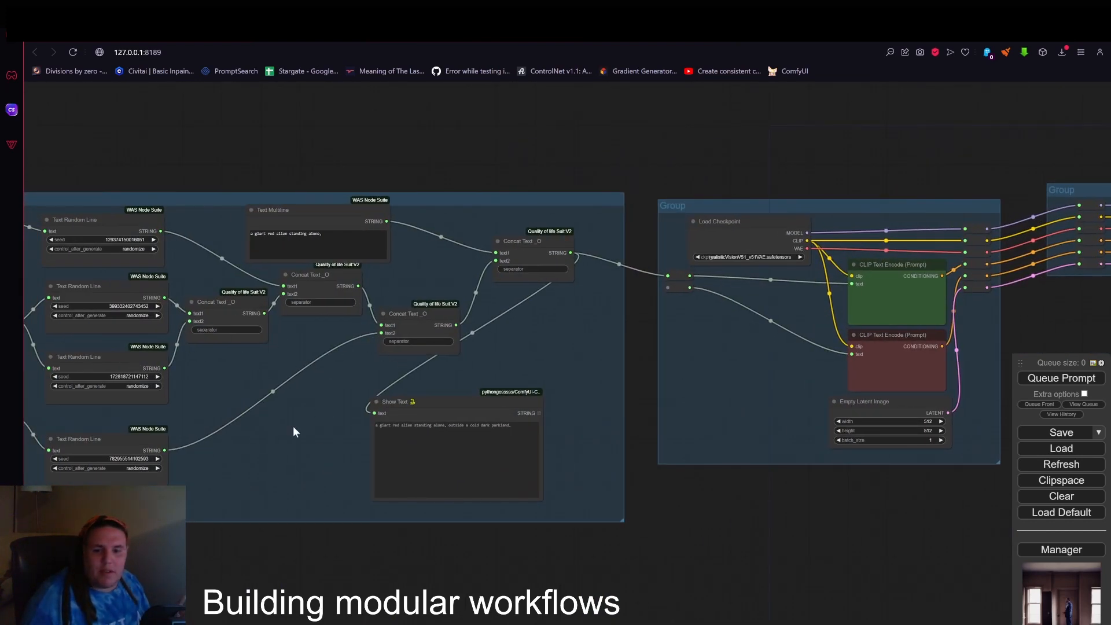
scroll(310, 443, down, 1)
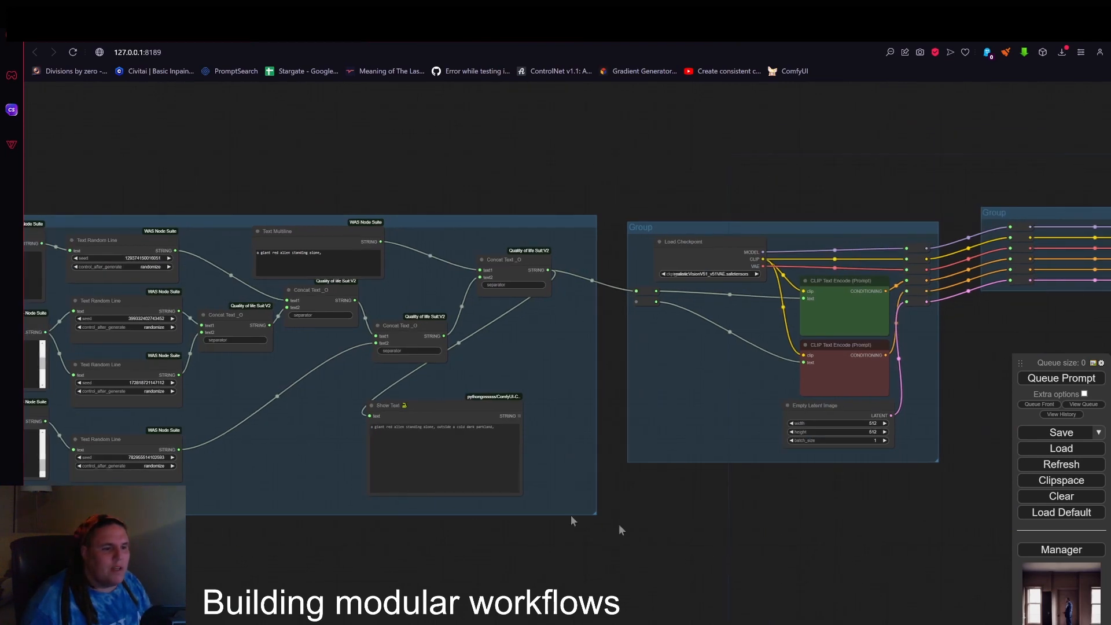
drag(787, 533, 43, 468)
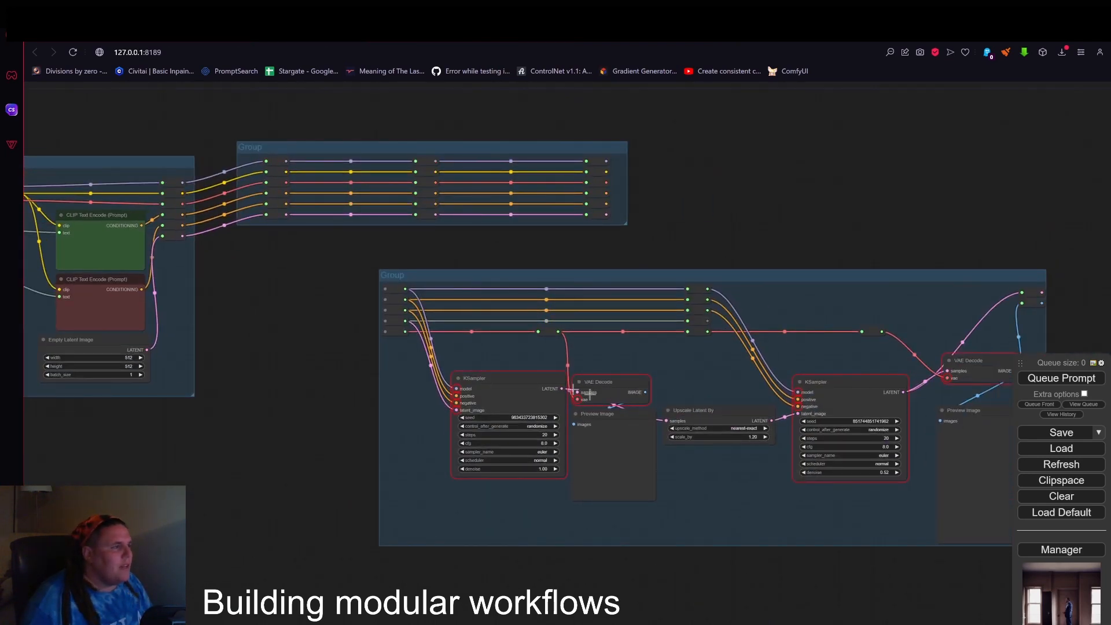
scroll(545, 265, down, 1)
drag(557, 278, 687, 266)
scroll(519, 240, up, 2)
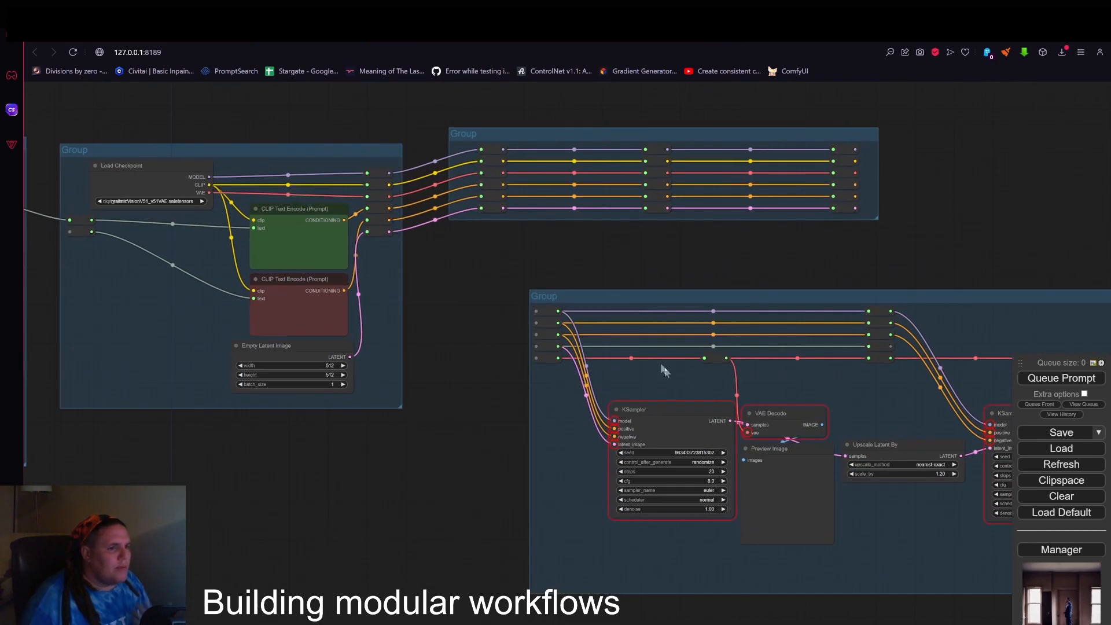
drag(786, 329, 523, 173)
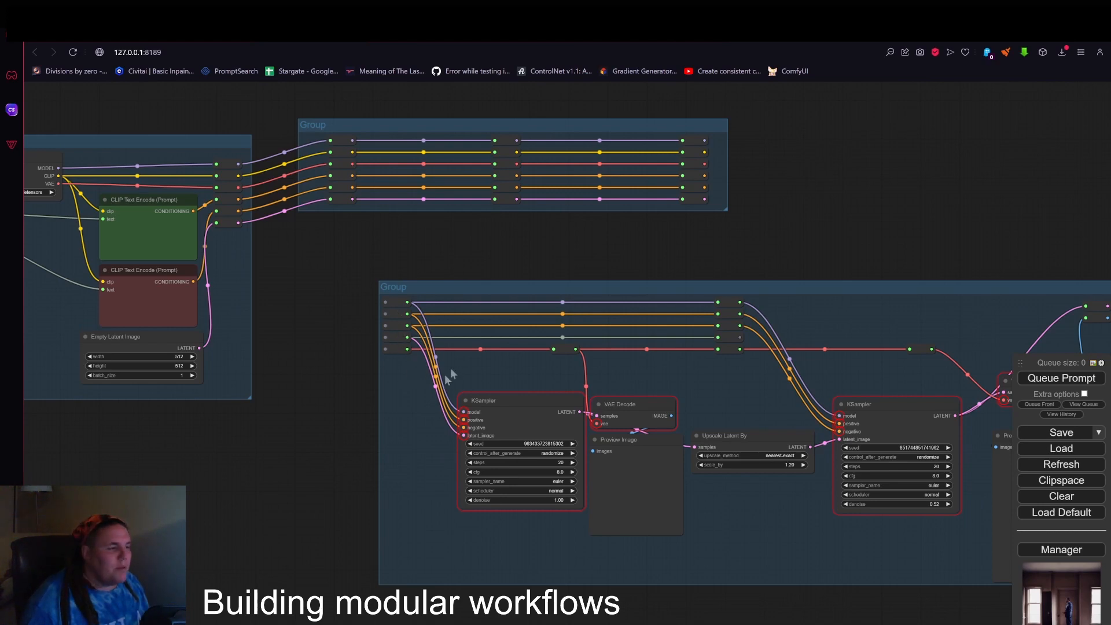
drag(713, 236, 687, 314)
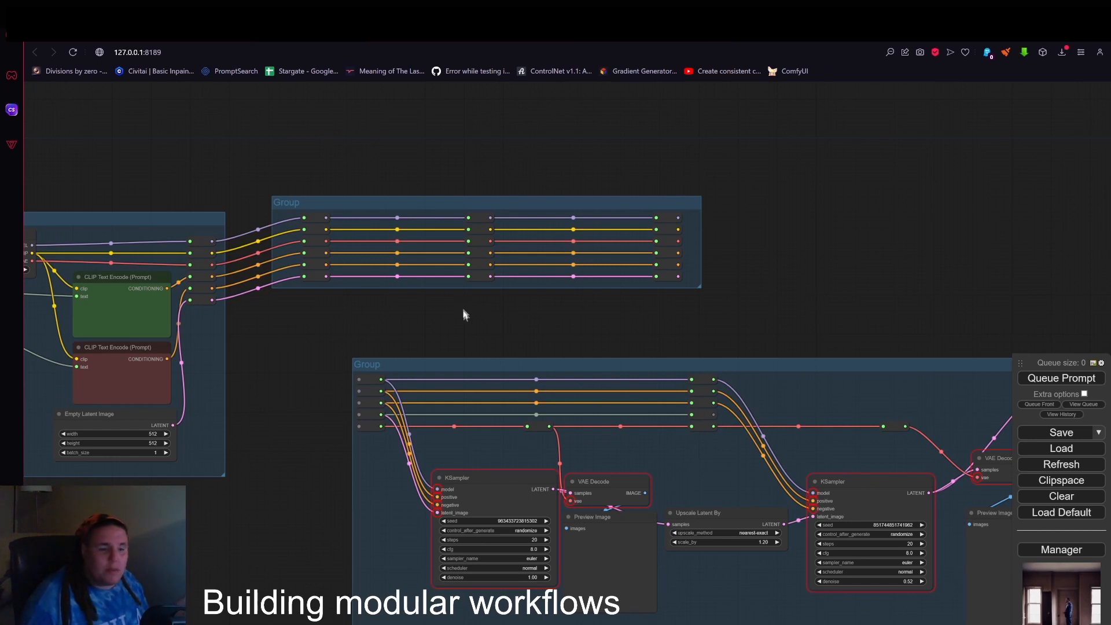
Connect the Reroute group's first-column model, positive, negative, latent and VAE outputs to the matching input Reroutes of the two-KSampler group.
drag(357, 375, 325, 225)
drag(359, 391, 327, 253)
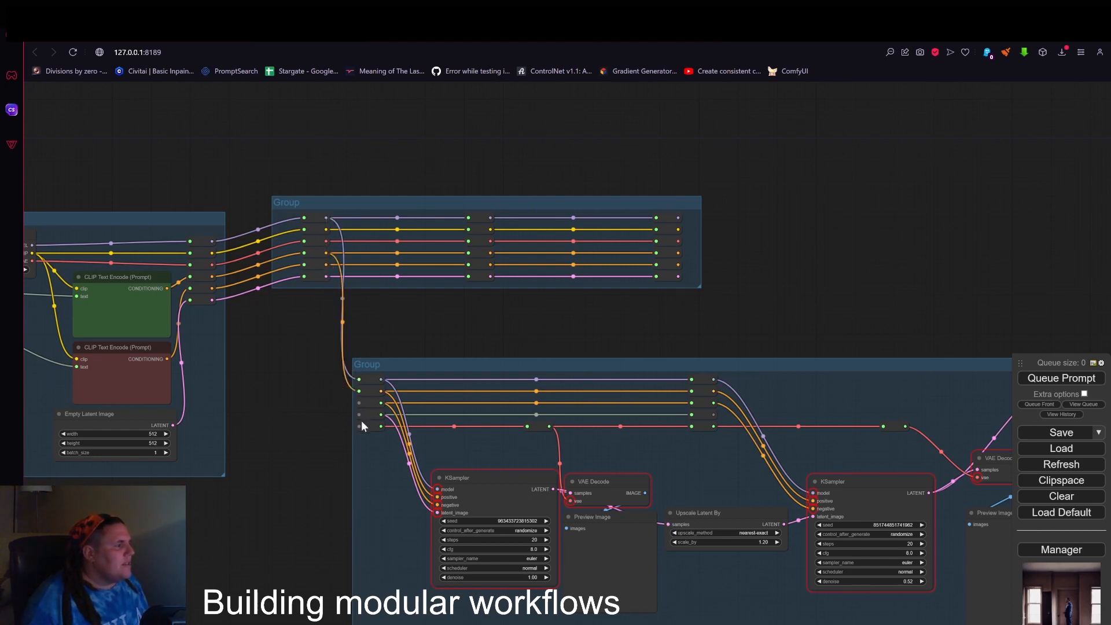
mouse_move(359, 402)
mouse_down()
mouse_move(326, 264)
mouse_move(357, 427)
mouse_move(359, 414)
mouse_up()
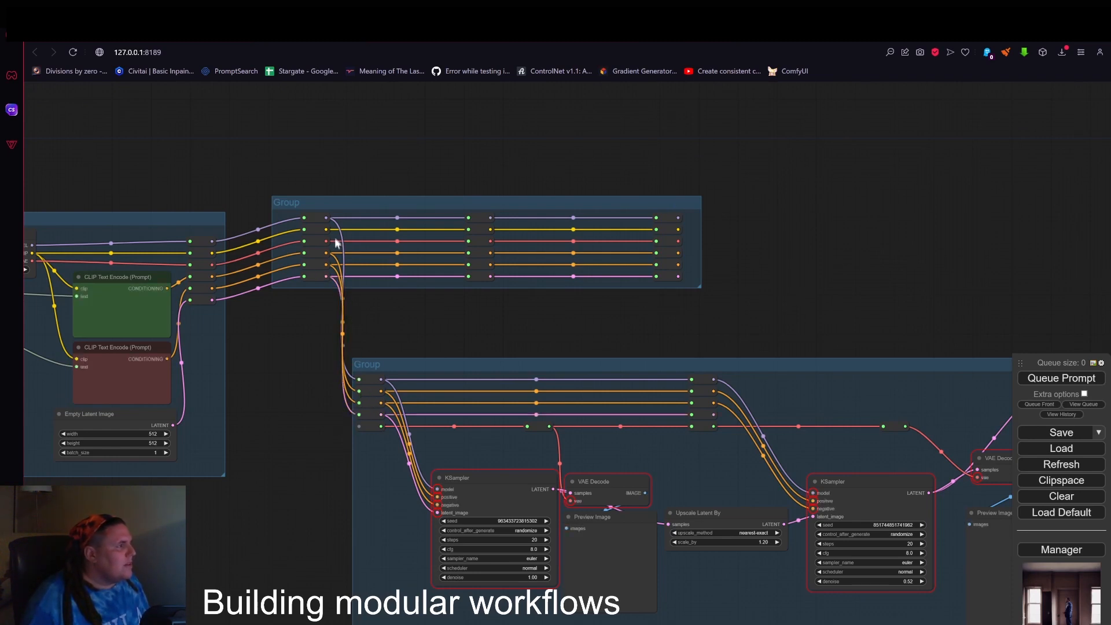
drag(325, 241, 359, 427)
Rearrange the location generator group by repositioning the Show Text, the final Concat Text _O and the subject Text Multiline nodes.
scroll(364, 434, down, 6)
drag(589, 368, 572, 323)
scroll(553, 330, up, 1)
scroll(552, 328, up, 2)
scroll(581, 395, down, 3)
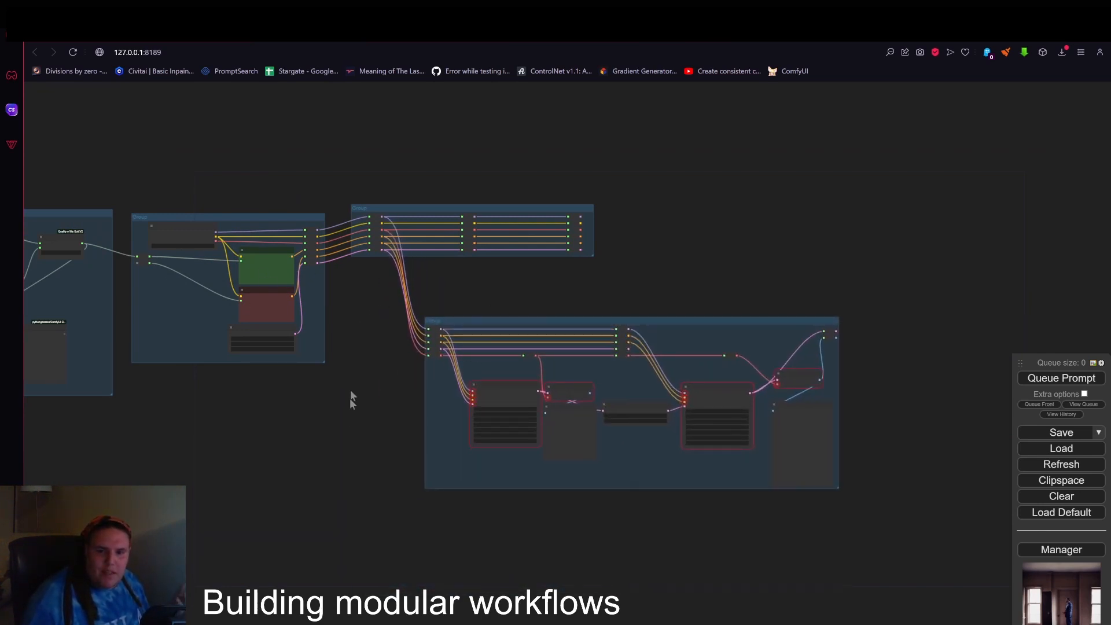
drag(275, 477, 814, 495)
scroll(436, 283, up, 3)
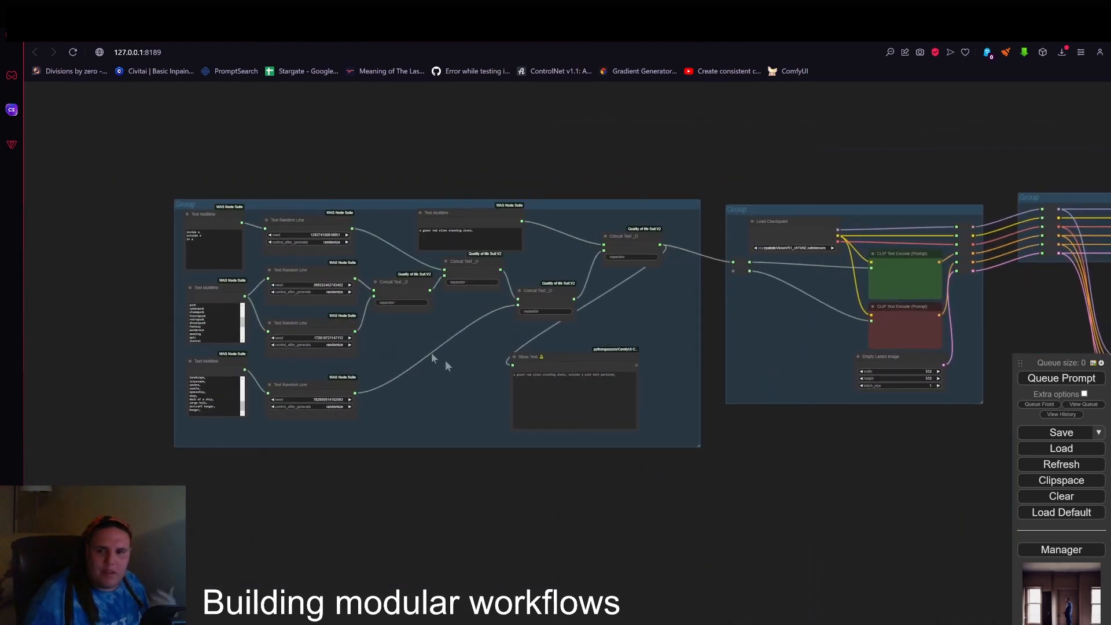
drag(572, 354, 623, 366)
drag(622, 238, 605, 255)
drag(442, 219, 401, 220)
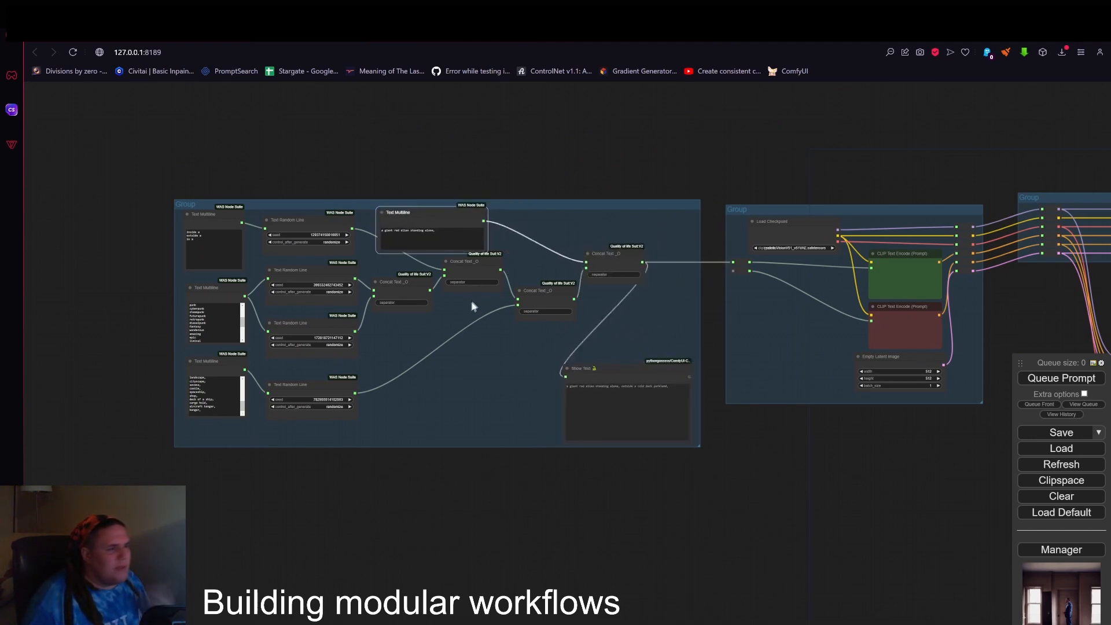
Shift the Concat Text _O node that feeds the final one slightly down and left inside the location generator group.
click(588, 254)
click(588, 253)
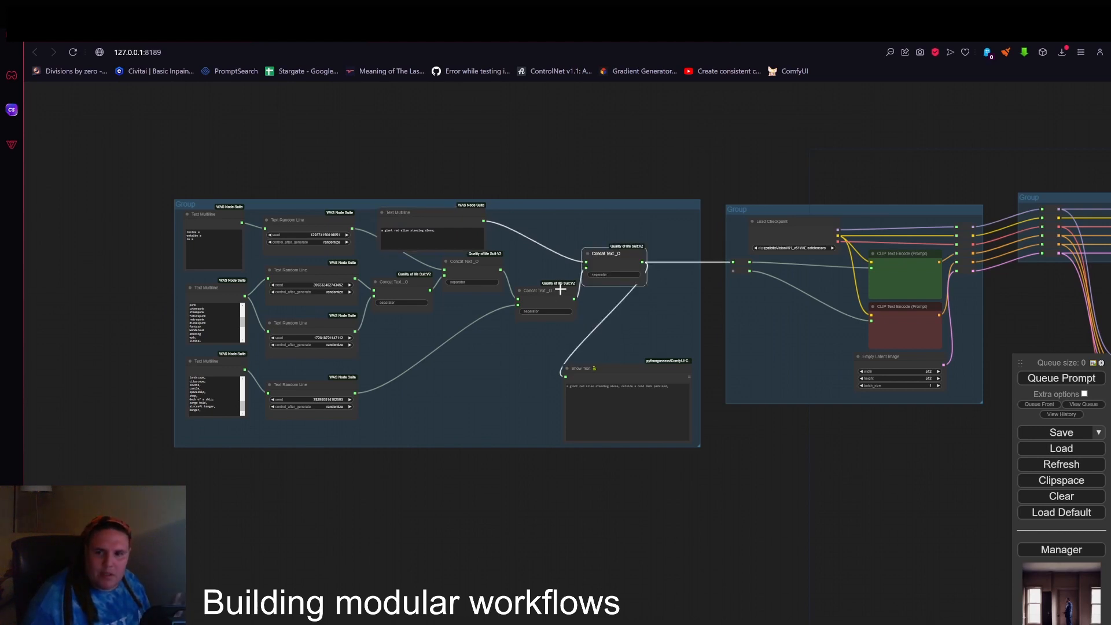
drag(548, 294, 533, 304)
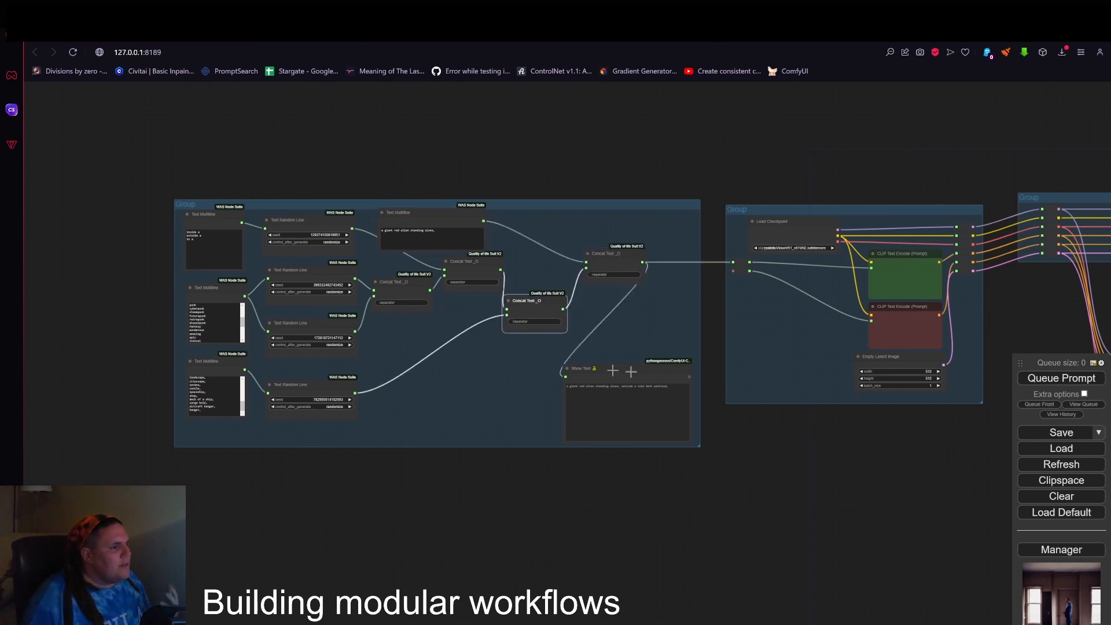
Queue the prompt to run the fully linked workflow through the two-KSampler group.
drag(837, 509, 354, 504)
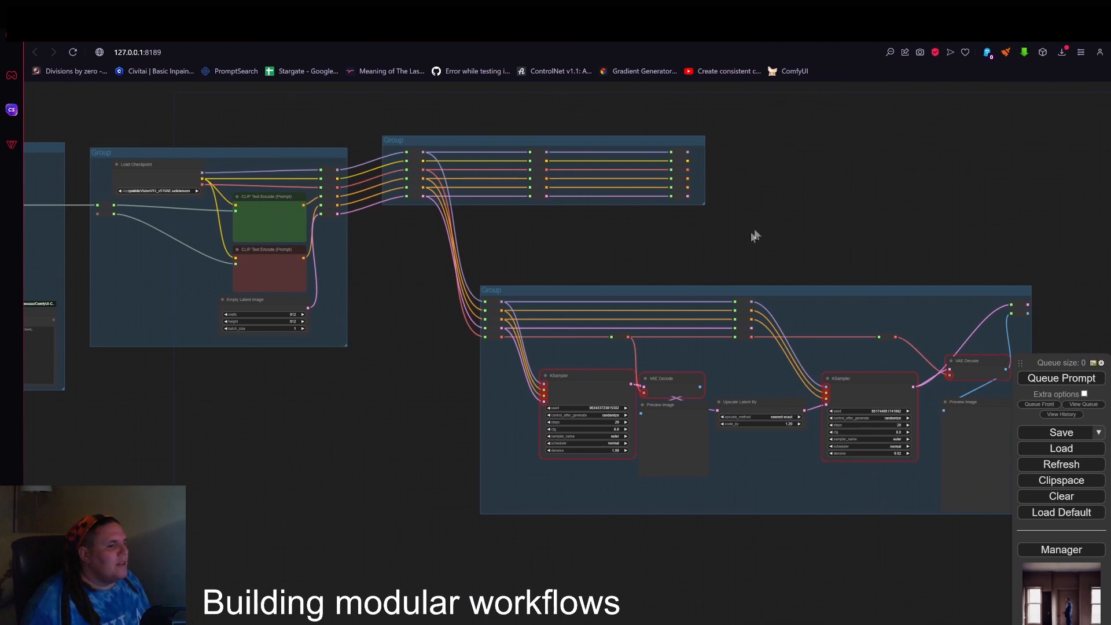
drag(752, 236, 659, 174)
click(1036, 380)
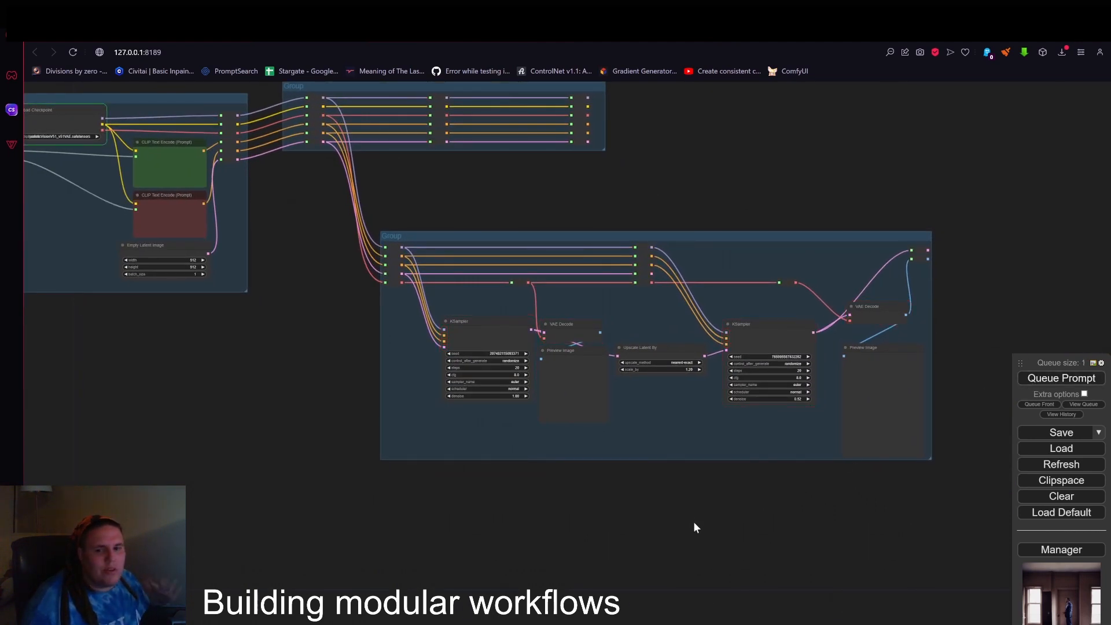
Examine the generation progress and image previews of both KSamplers and the first Preview Image node in the two-KSampler group.
drag(354, 495, 528, 488)
scroll(526, 485, down, 2)
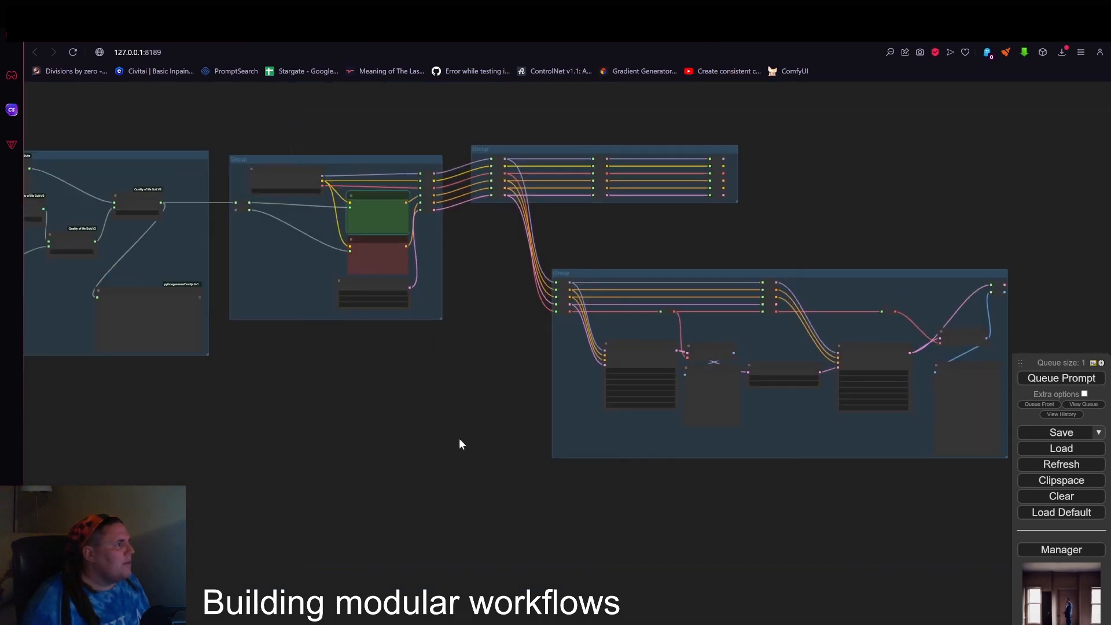
scroll(420, 351, up, 3)
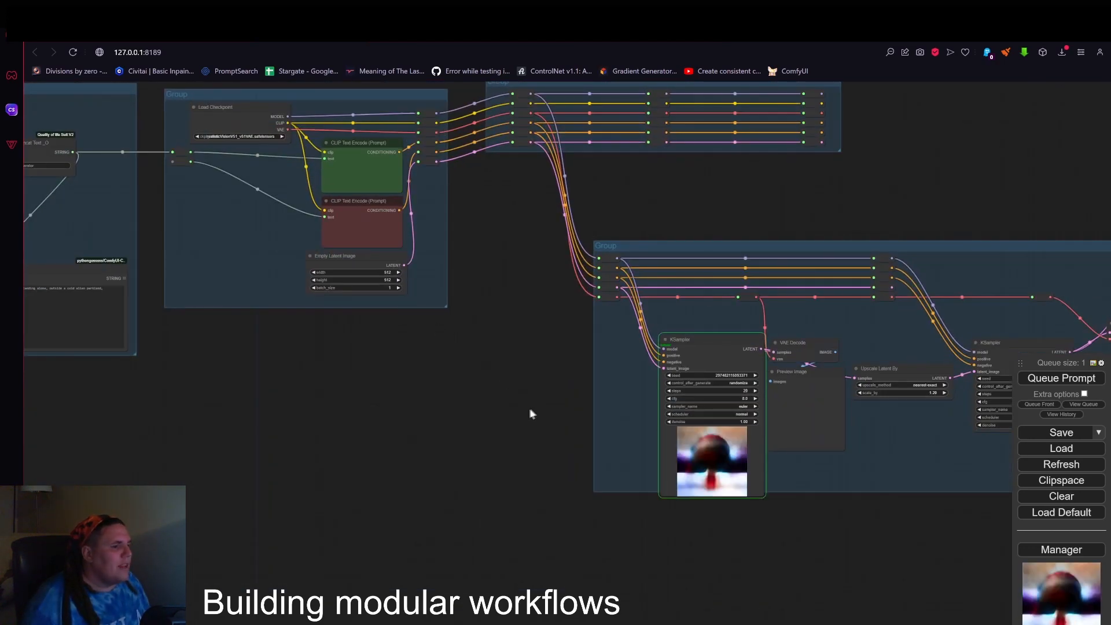
drag(613, 437, 417, 369)
scroll(540, 406, up, 5)
scroll(512, 385, up, 5)
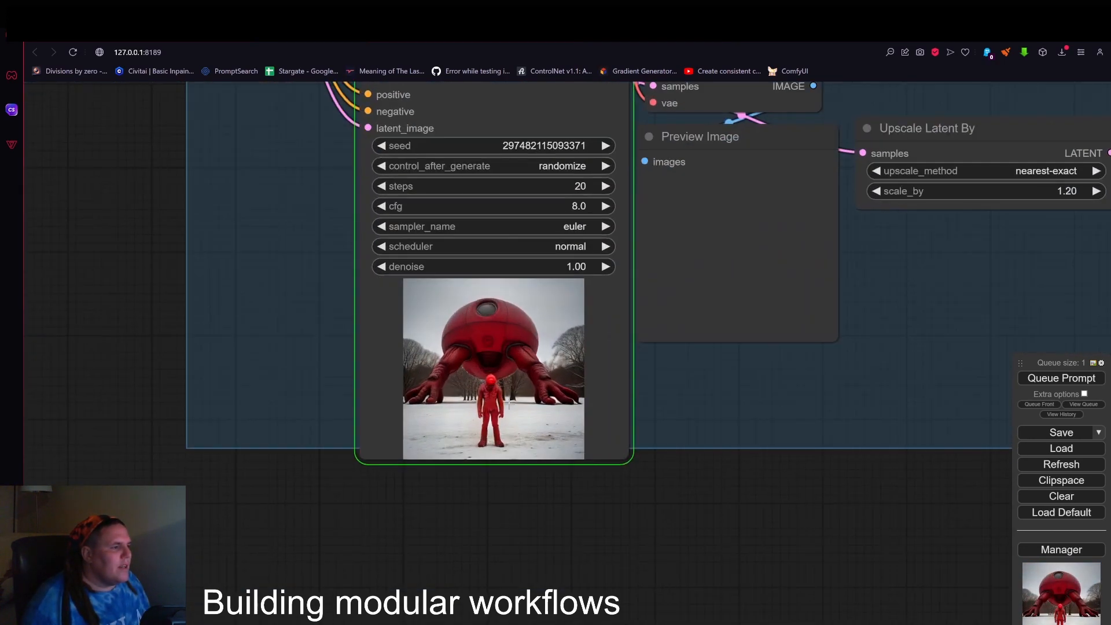
scroll(512, 384, down, 7)
drag(513, 222, 514, 218)
drag(778, 448, 589, 438)
scroll(498, 367, up, 1)
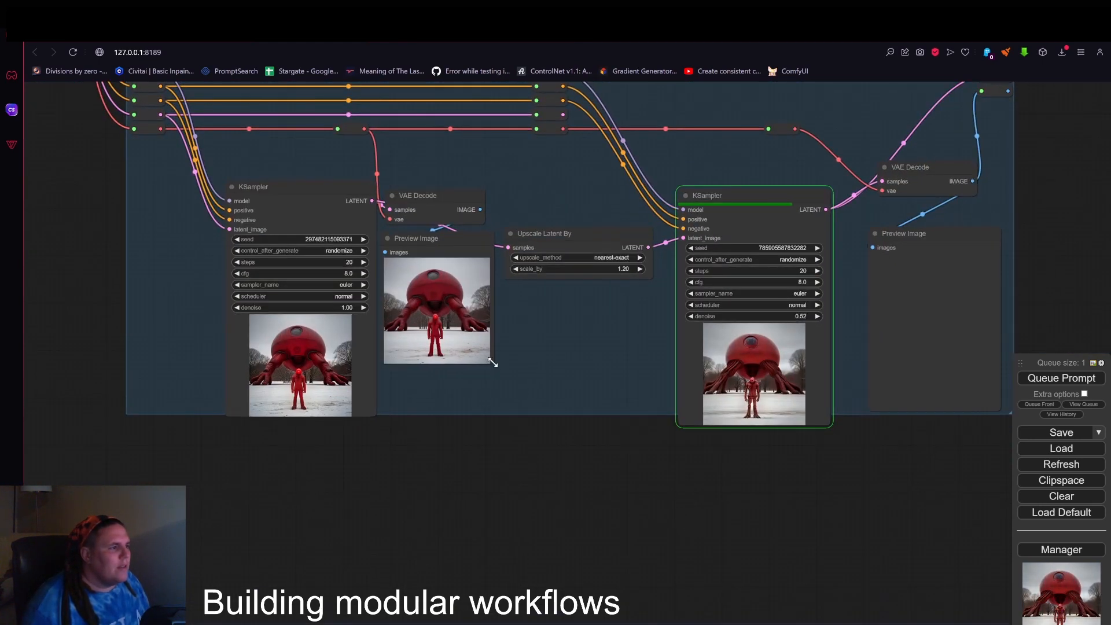
Enlarge the two-KSampler group and both its Preview Image nodes, moving Upscale Latent By up clear of the first preview.
scroll(694, 397, down, 5)
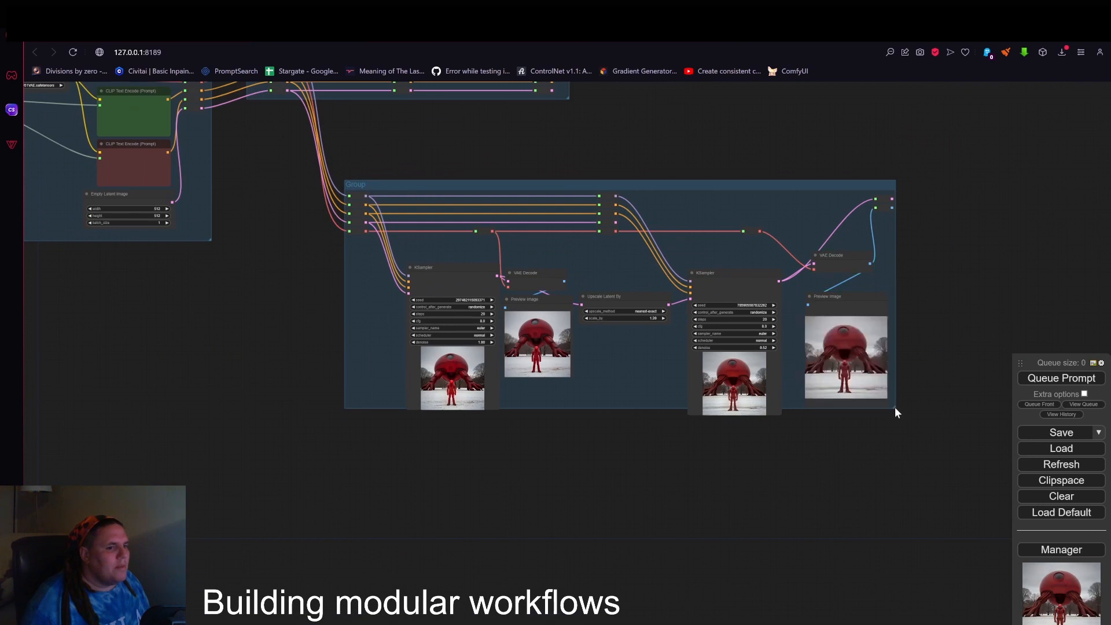
drag(896, 408, 970, 493)
drag(887, 407, 965, 489)
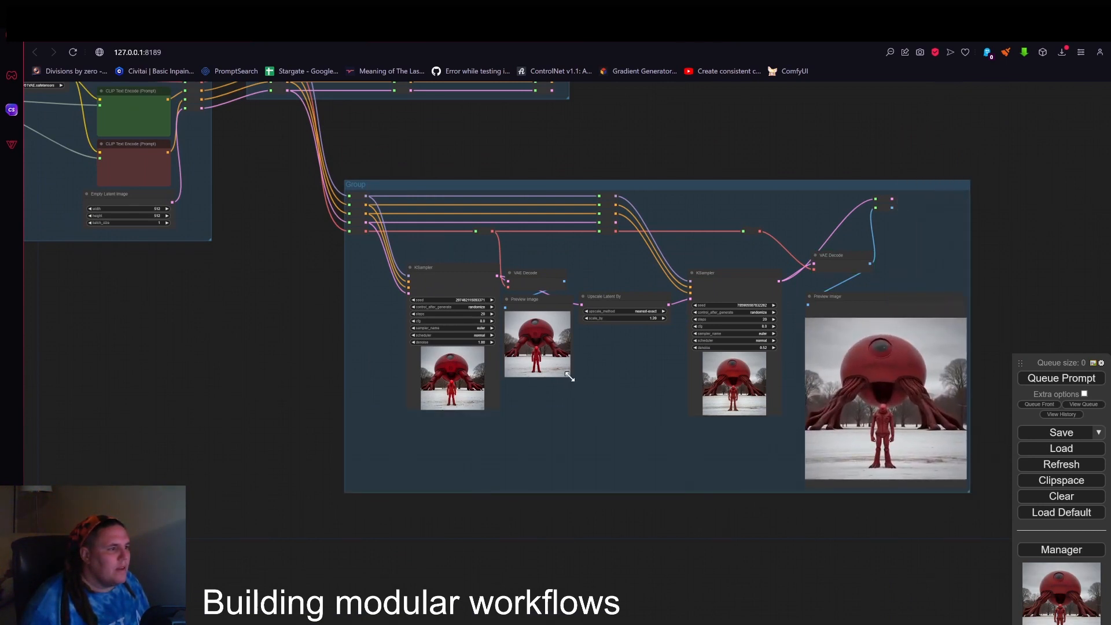
drag(568, 376, 634, 483)
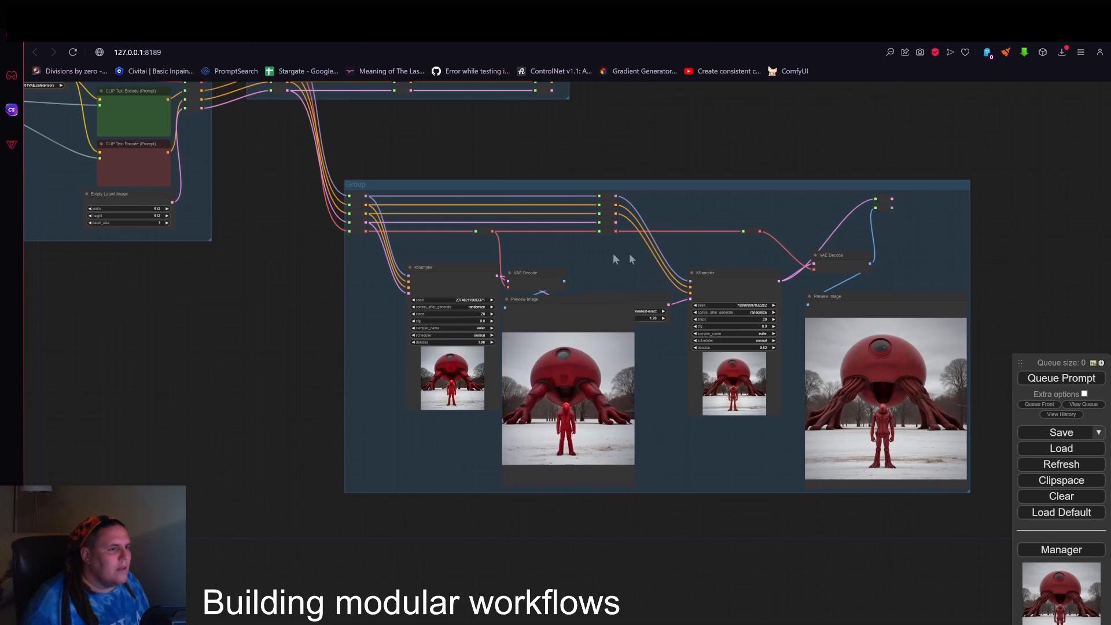
drag(645, 298, 642, 266)
Examine the enlarged final preview image and the whole chain of linked groups from the location generator to the two-KSampler group.
drag(762, 259, 663, 223)
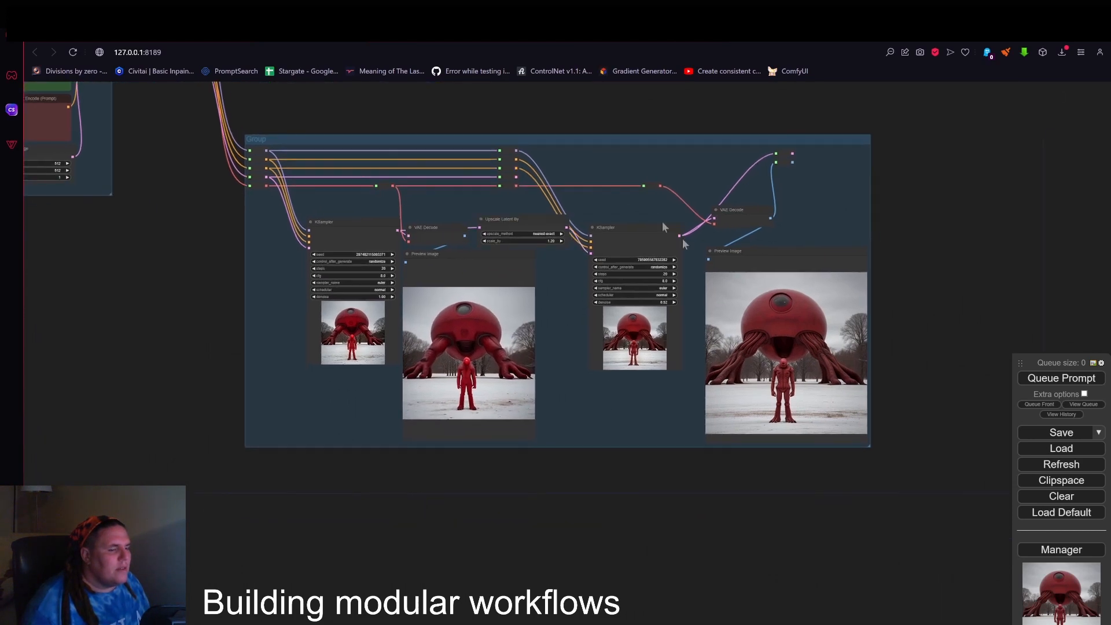
scroll(949, 432, up, 5)
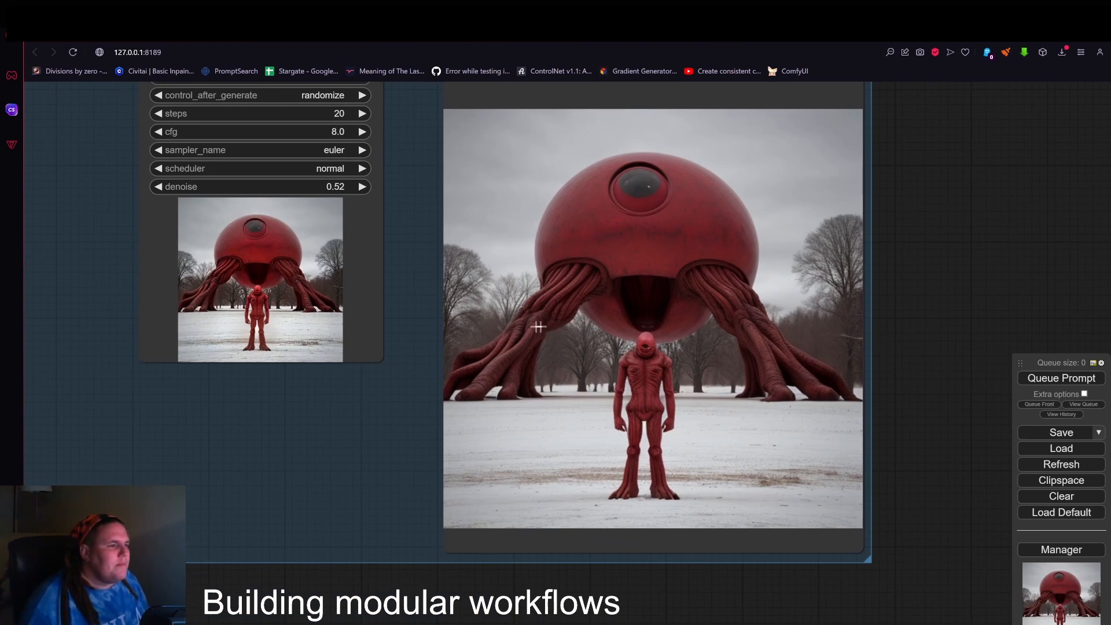
scroll(497, 329, down, 11)
drag(752, 183, 983, 282)
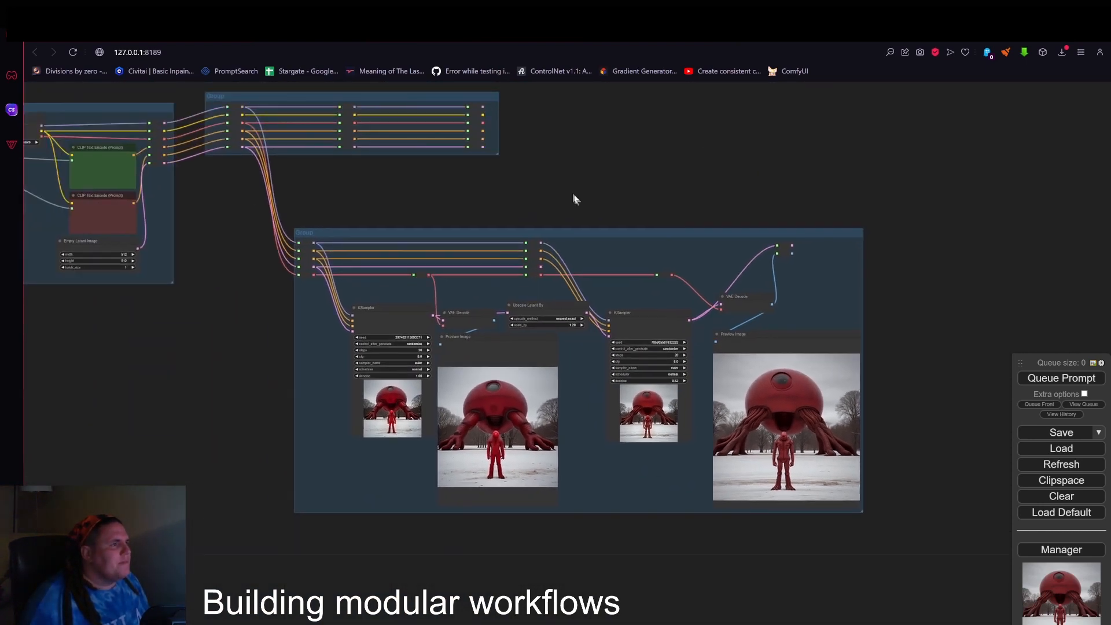
drag(574, 199, 860, 232)
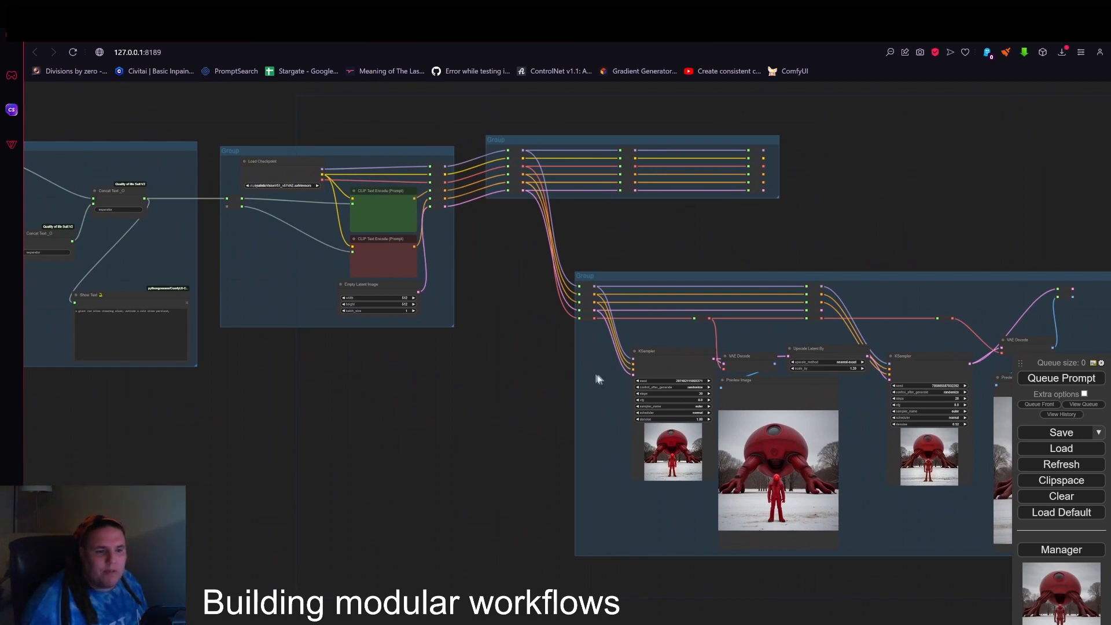
drag(910, 208, 769, 144)
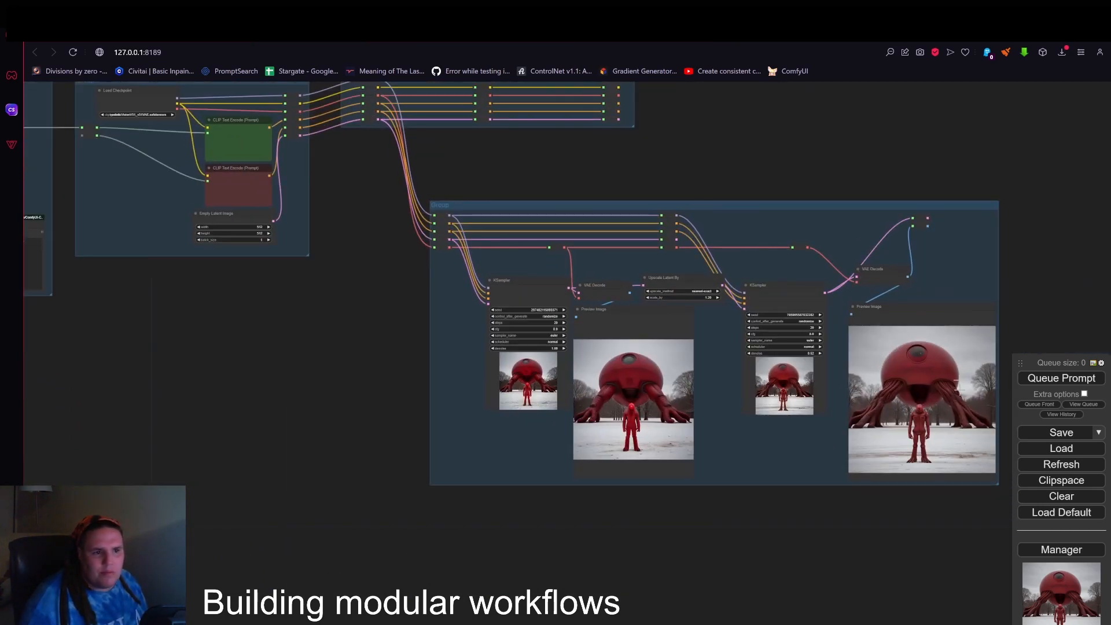
drag(249, 457, 778, 543)
scroll(492, 479, down, 1)
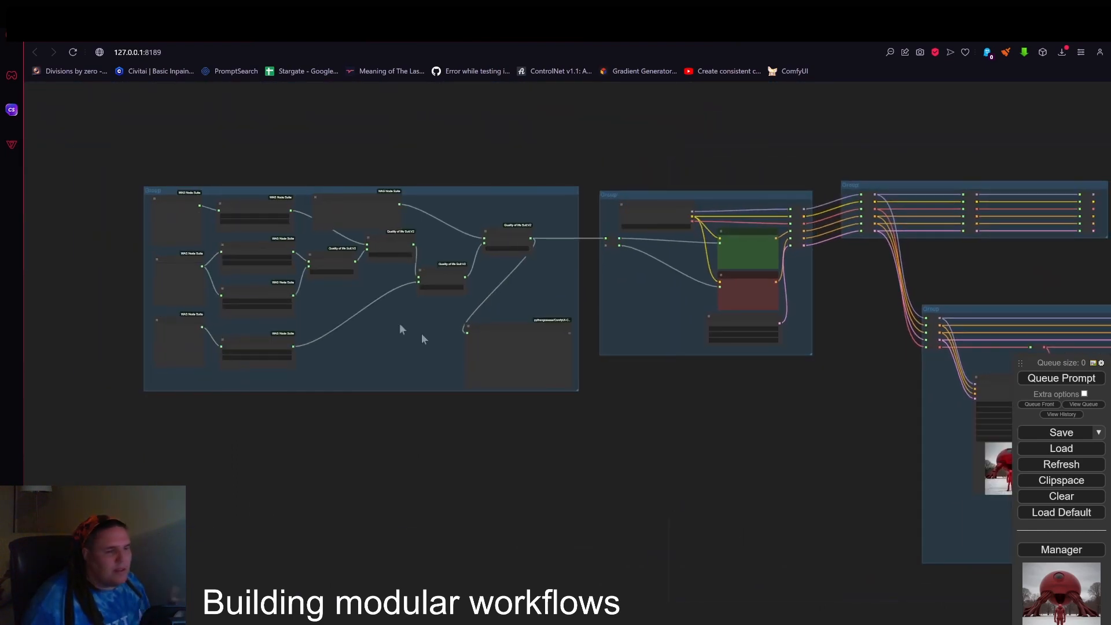
scroll(607, 410, down, 1)
drag(662, 432, 414, 416)
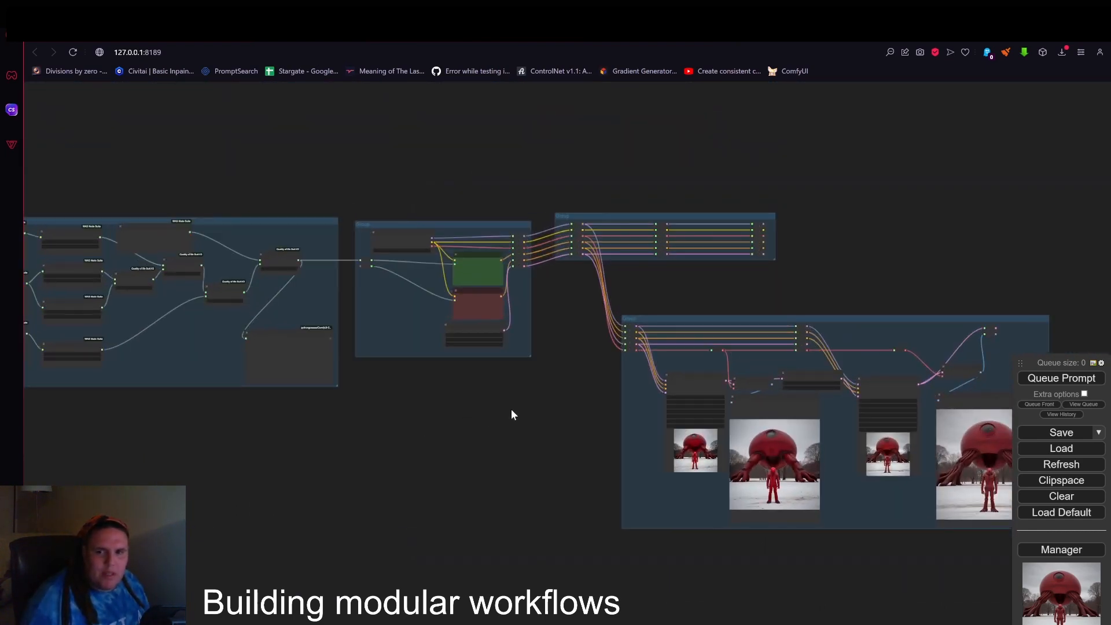
drag(513, 415, 459, 393)
scroll(458, 392, up, 3)
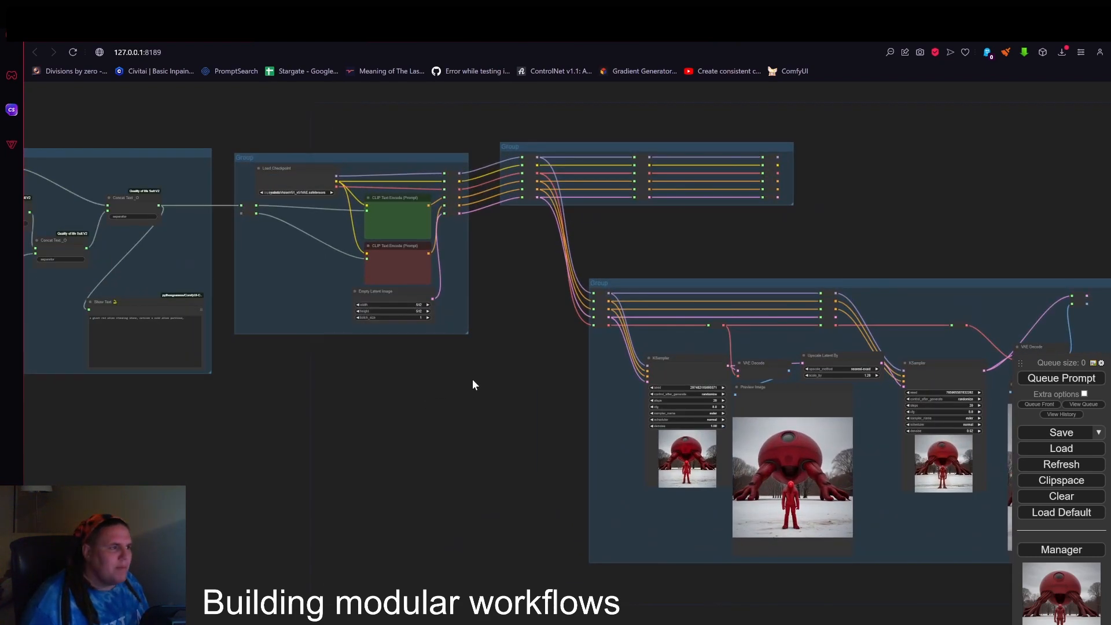
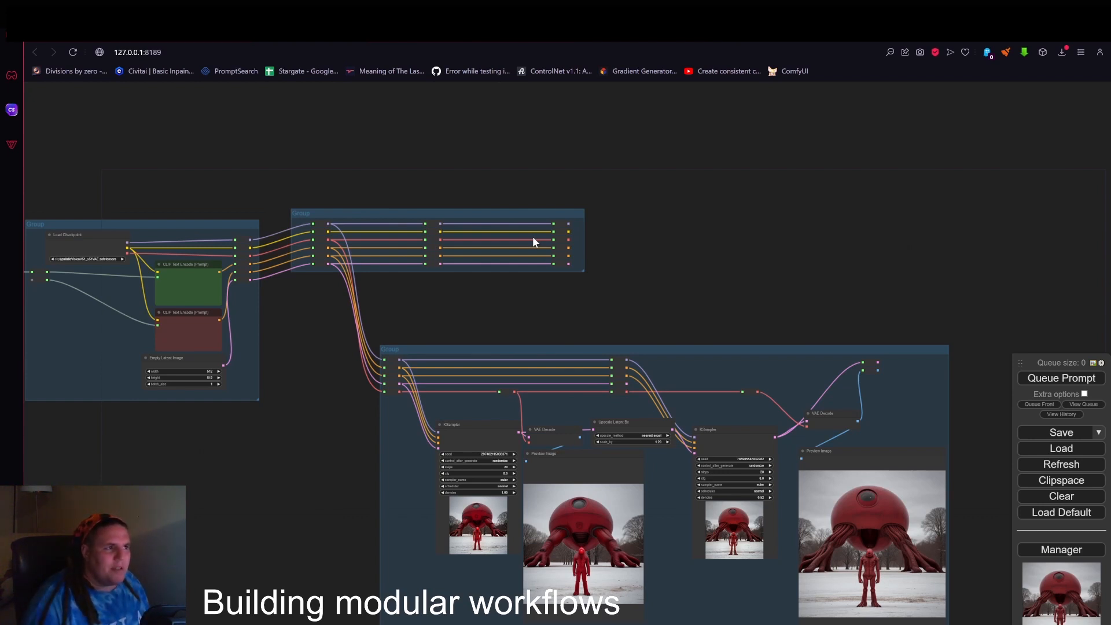
Bypass the first KSampler in the two-KSampler group.
drag(697, 351, 677, 369)
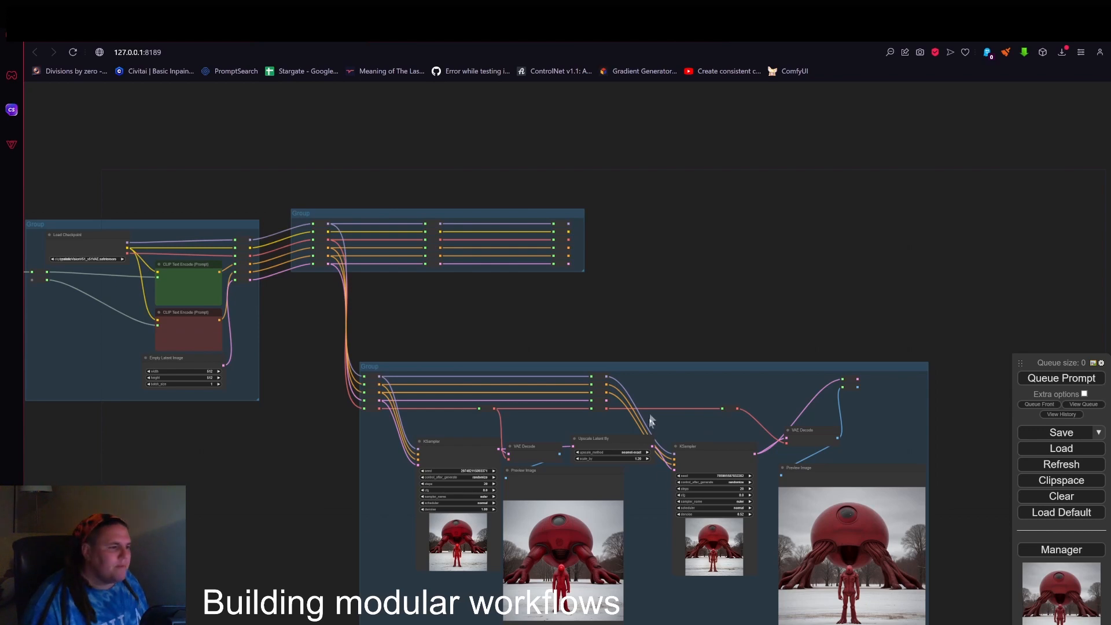
drag(677, 327, 645, 196)
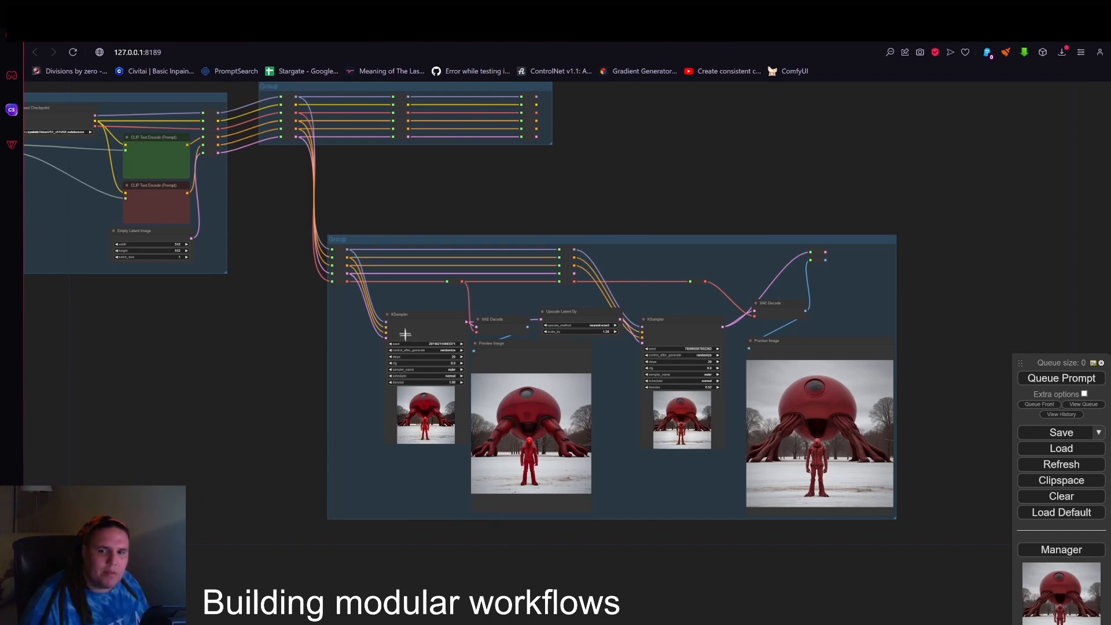
scroll(409, 333, up, 5)
scroll(411, 333, up, 3)
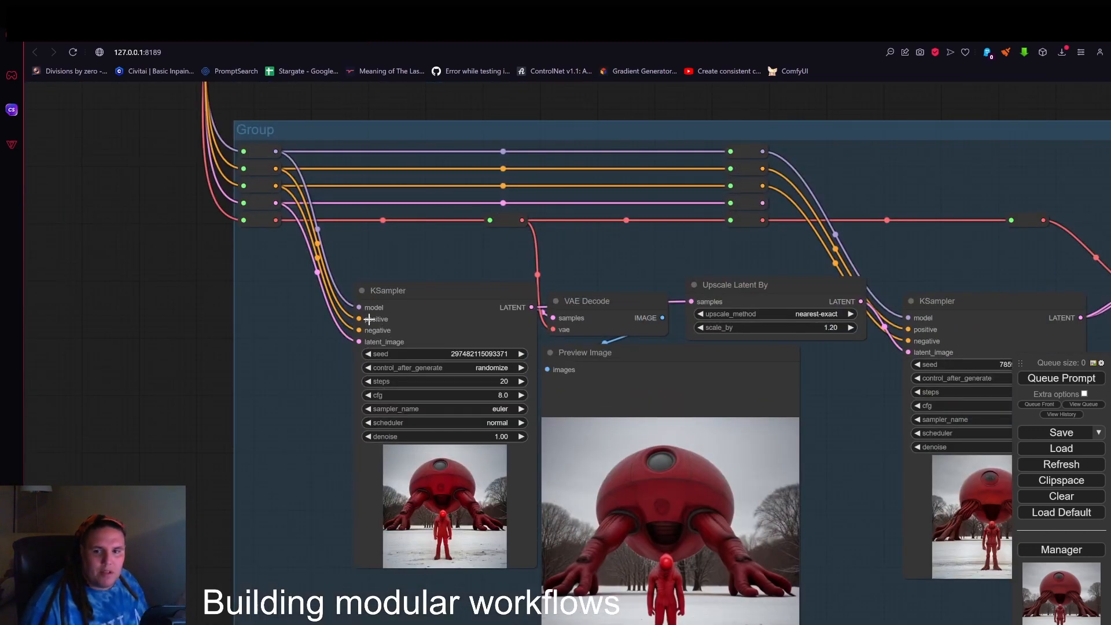
scroll(369, 319, down, 5)
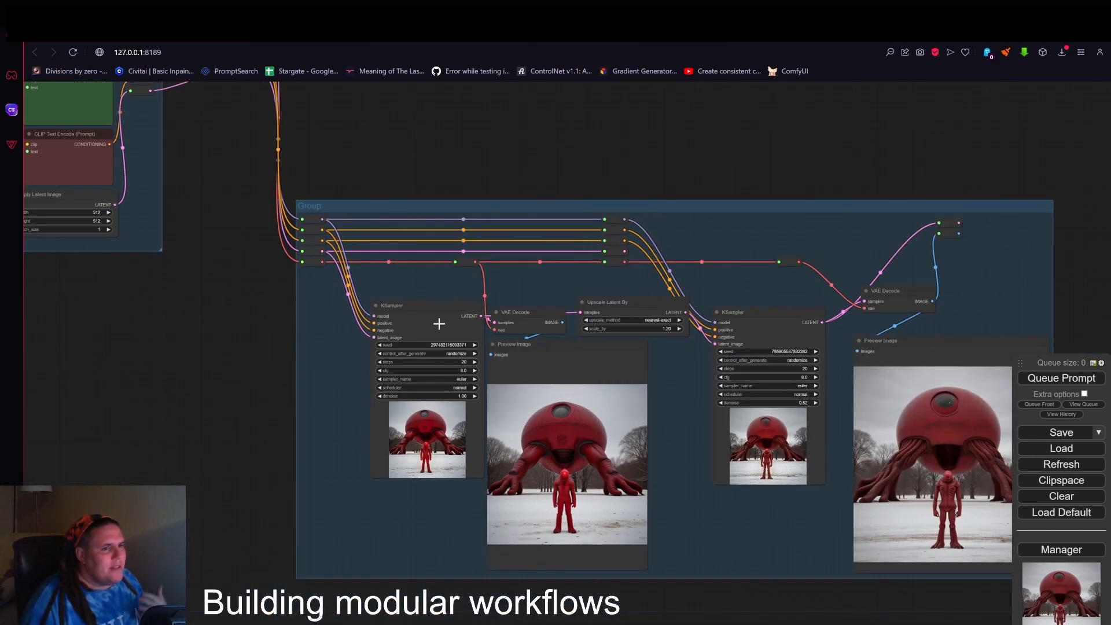
scroll(438, 323, down, 3)
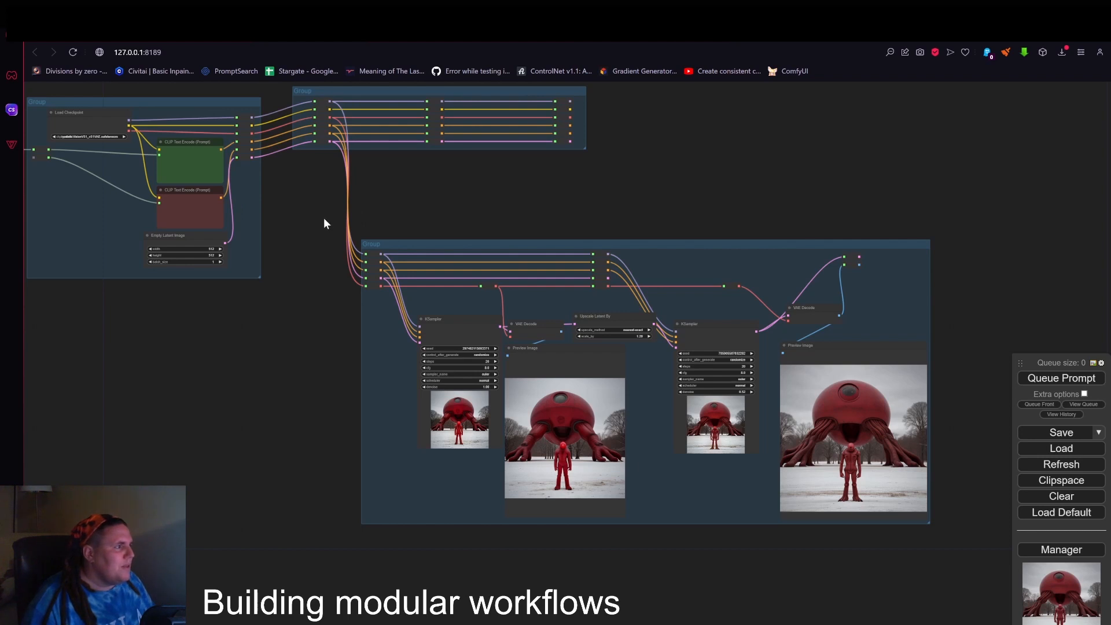
click(468, 330)
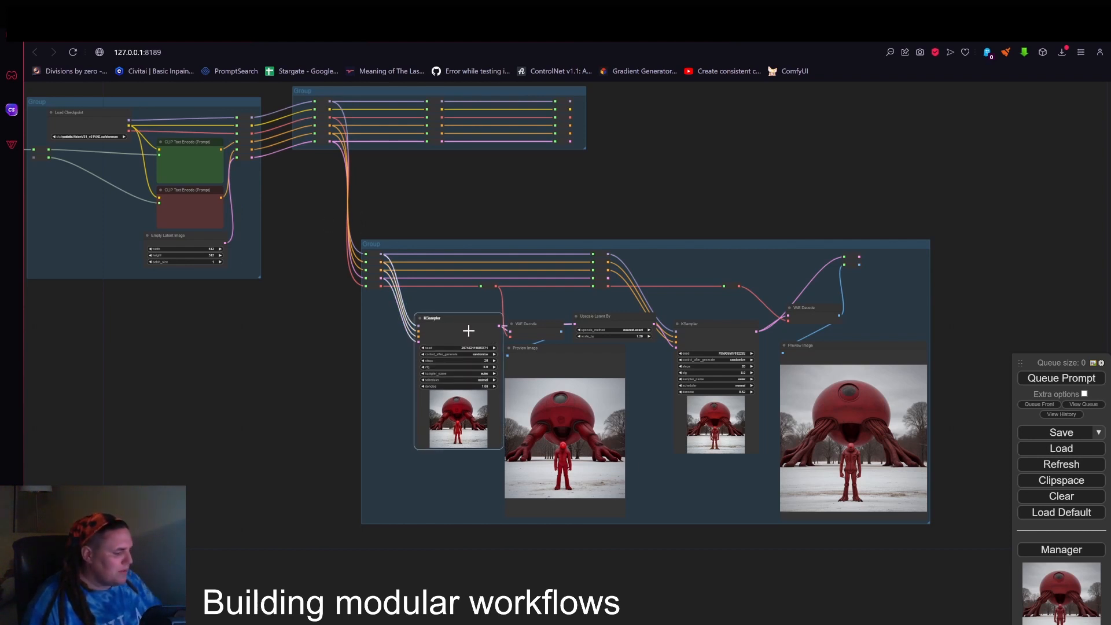
key(ctrl+b)
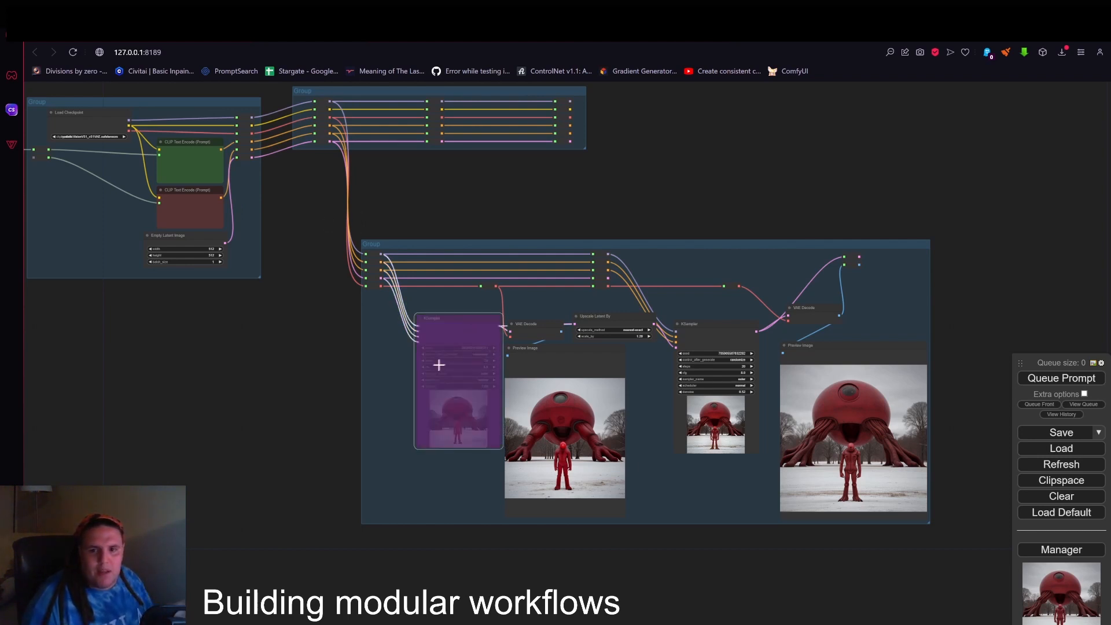
Inspect the bypassed first KSampler's input and output links, then take it out of bypass.
scroll(440, 365, up, 6)
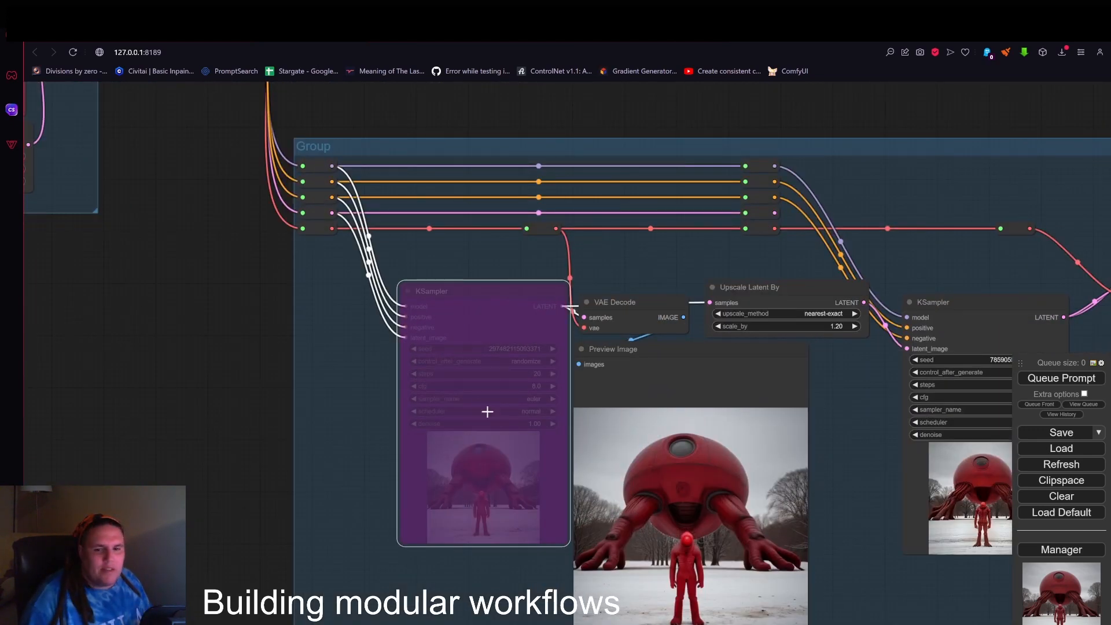
scroll(461, 303, up, 3)
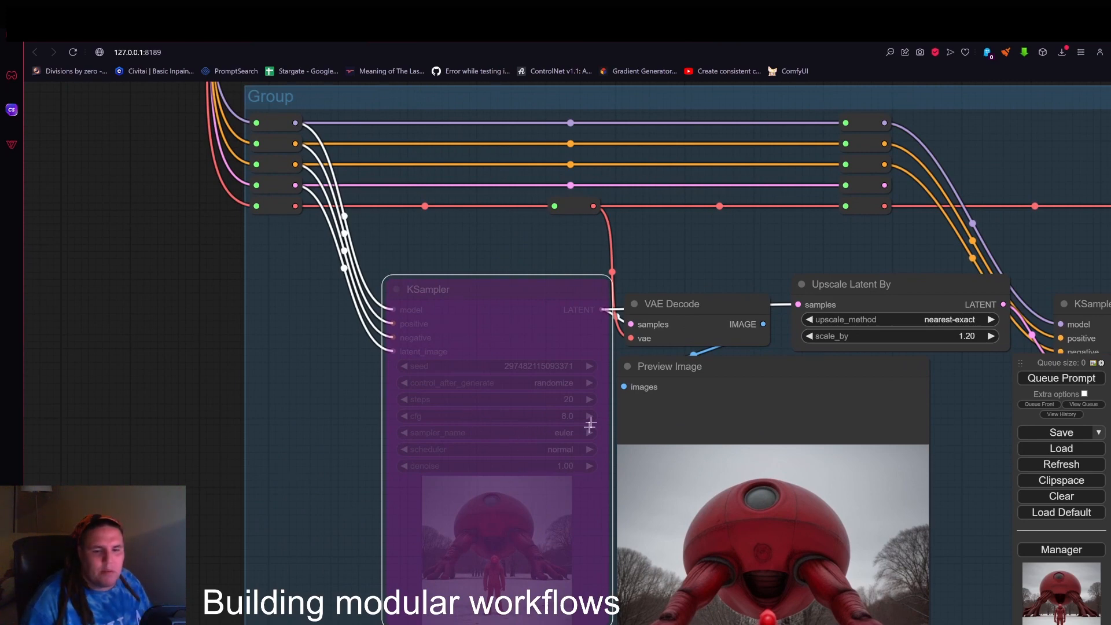
scroll(633, 324, up, 2)
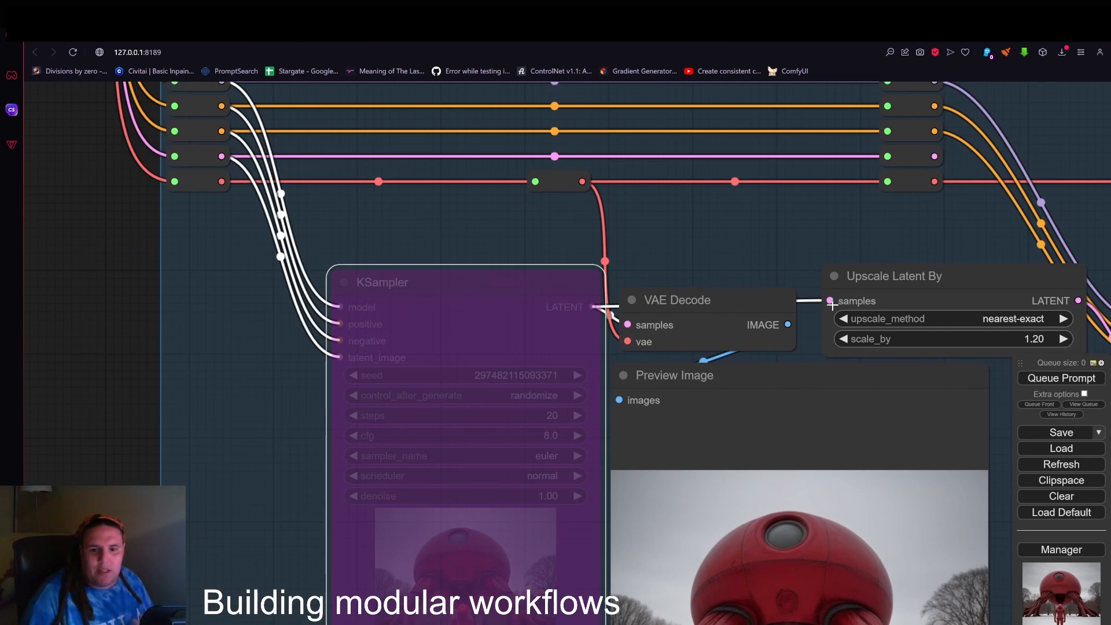
scroll(676, 308, down, 2)
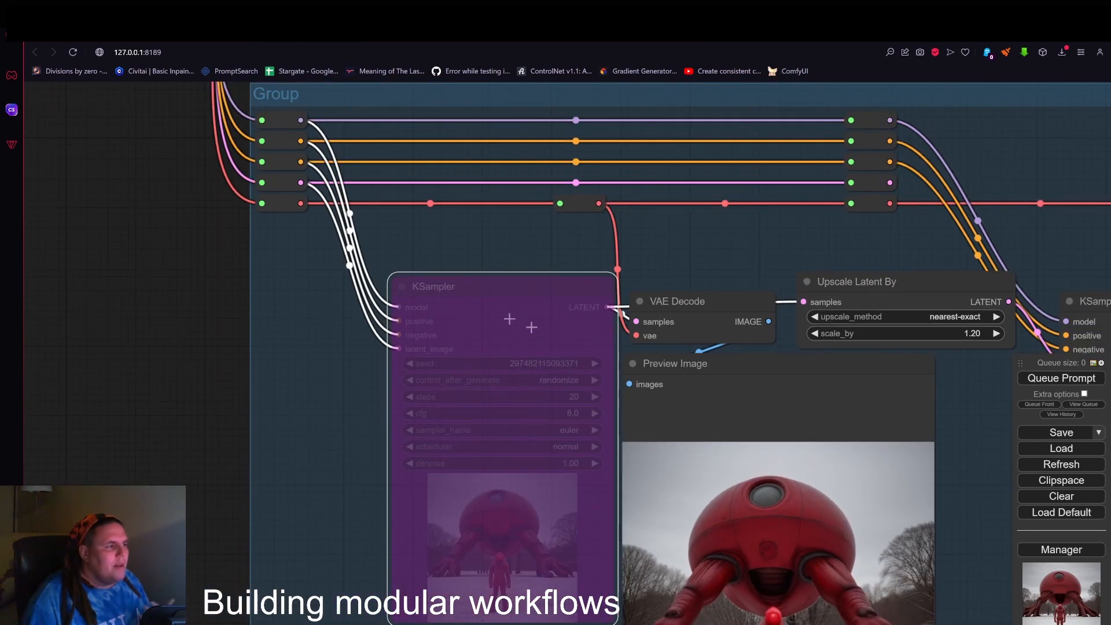
scroll(492, 457, down, 2)
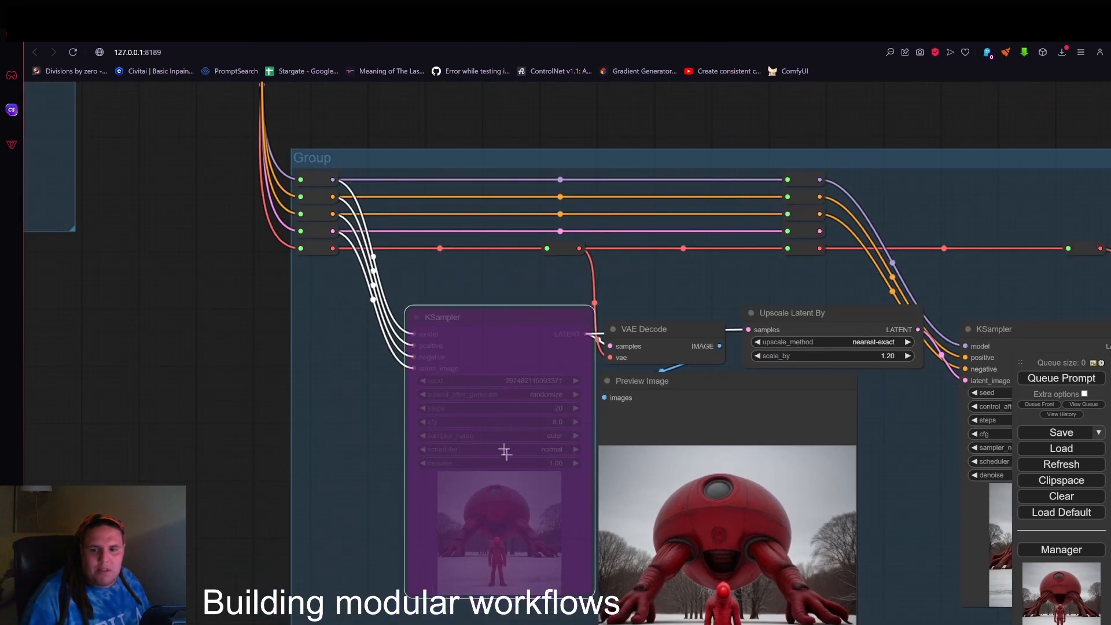
drag(491, 367, 476, 372)
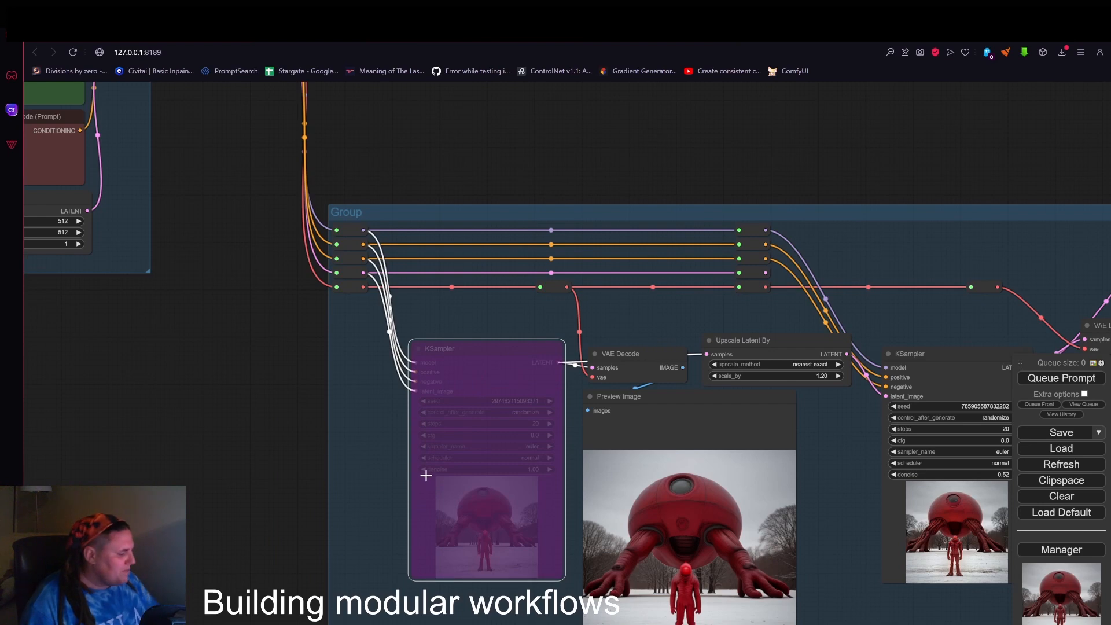
key(ctrl+b)
Bypass every node in the two-KSampler group, including its Reroutes and Preview Image nodes.
scroll(426, 466, down, 4)
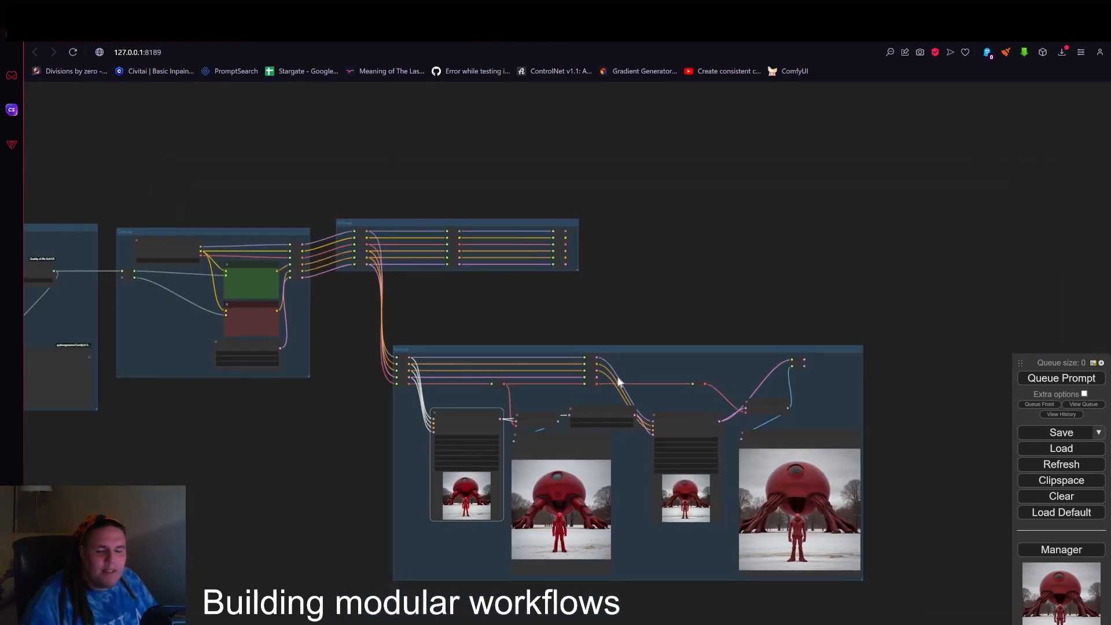
drag(709, 291, 619, 231)
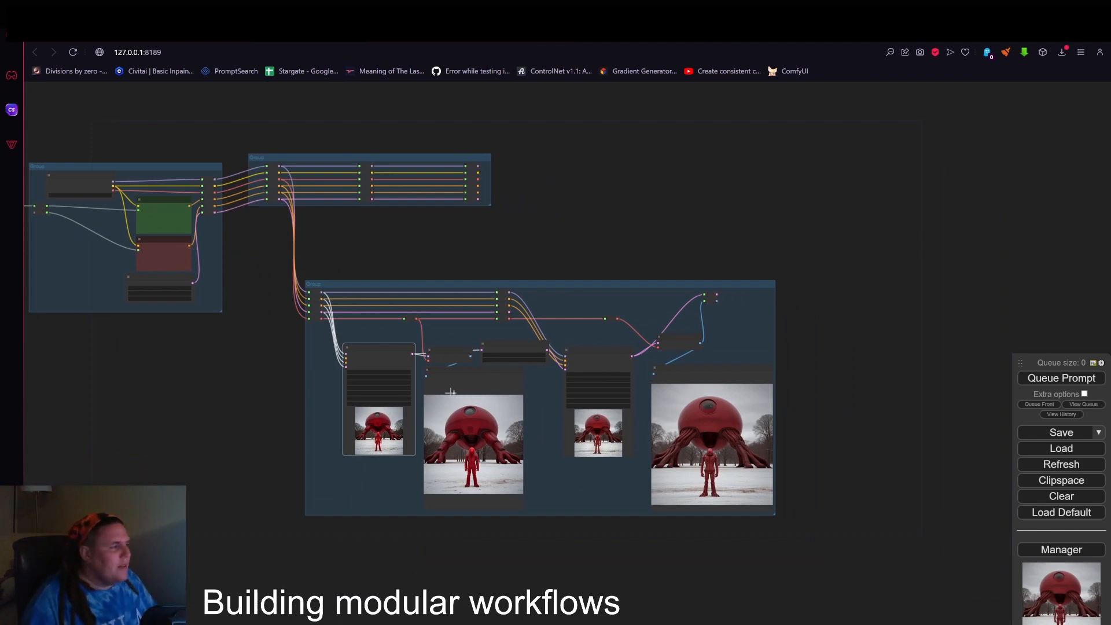
drag(279, 262, 826, 557)
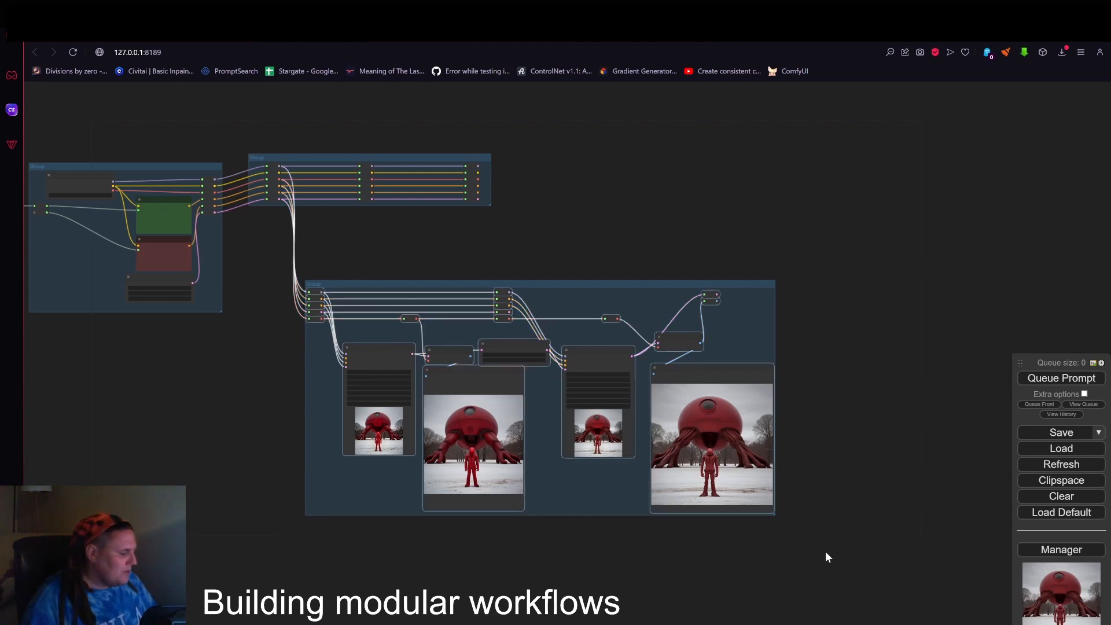
key(ctrl+b)
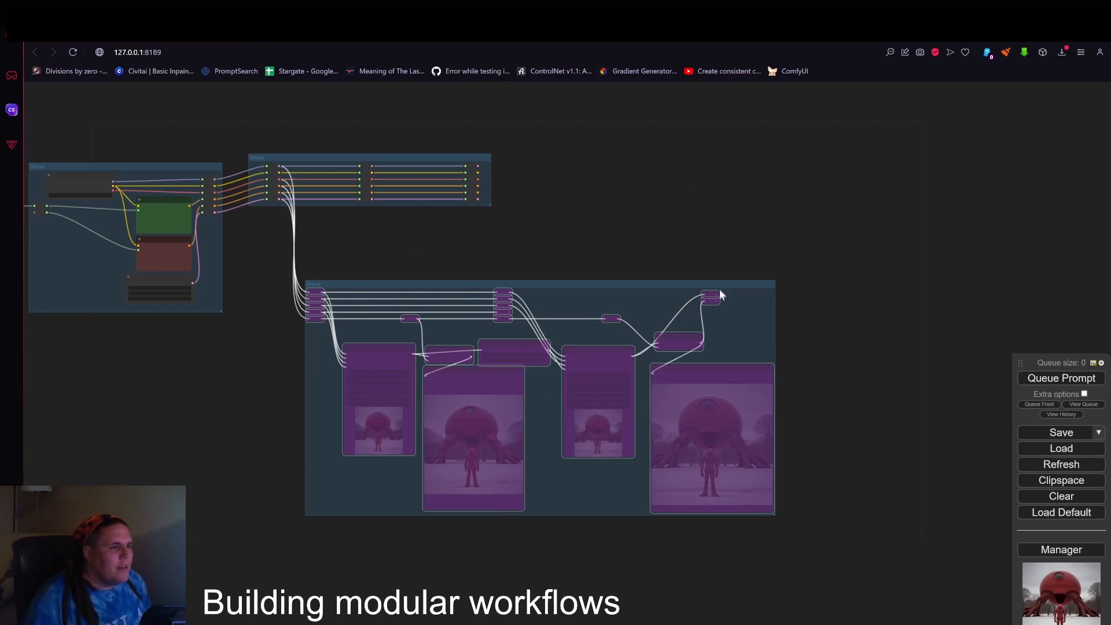
Link the latent output Reroute of the two-KSampler group to the bus group's last latent Reroute.
scroll(720, 294, up, 4)
drag(636, 217, 778, 249)
drag(847, 318, 481, 182)
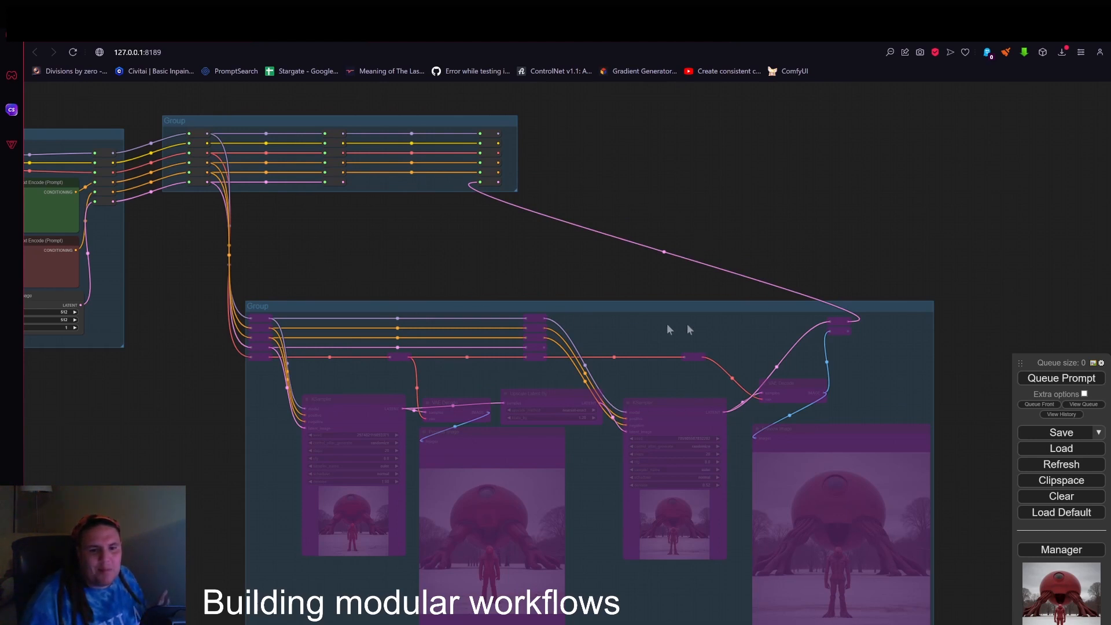
Examine the chain of linked groups from the location generator through the Reroute bus to the bypassed two-KSampler group.
scroll(746, 289, down, 3)
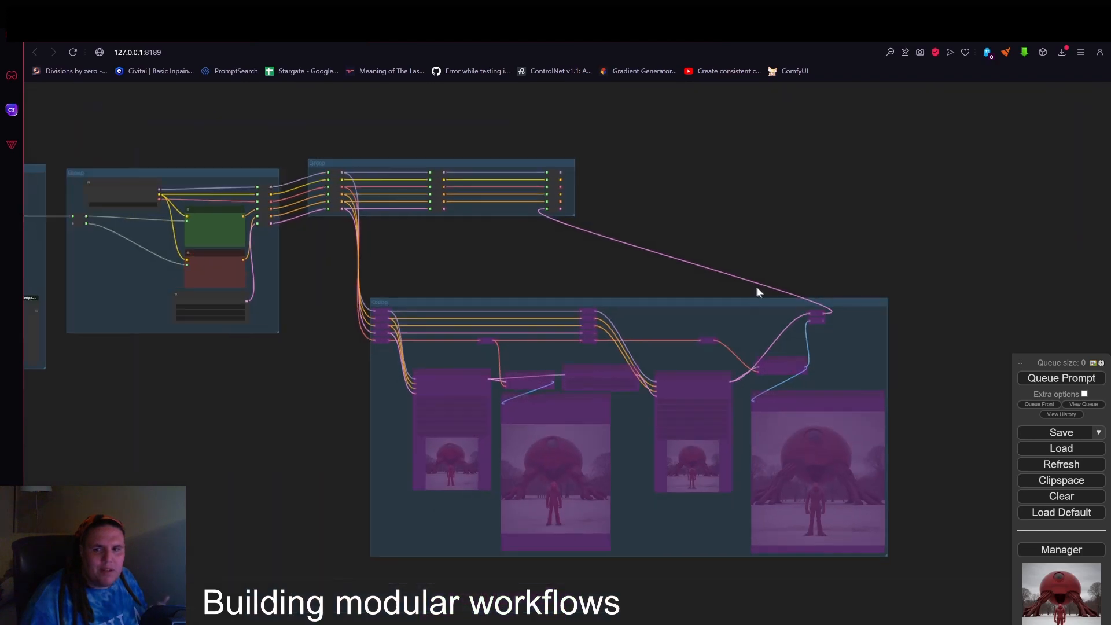
drag(500, 259, 842, 278)
scroll(679, 270, up, 3)
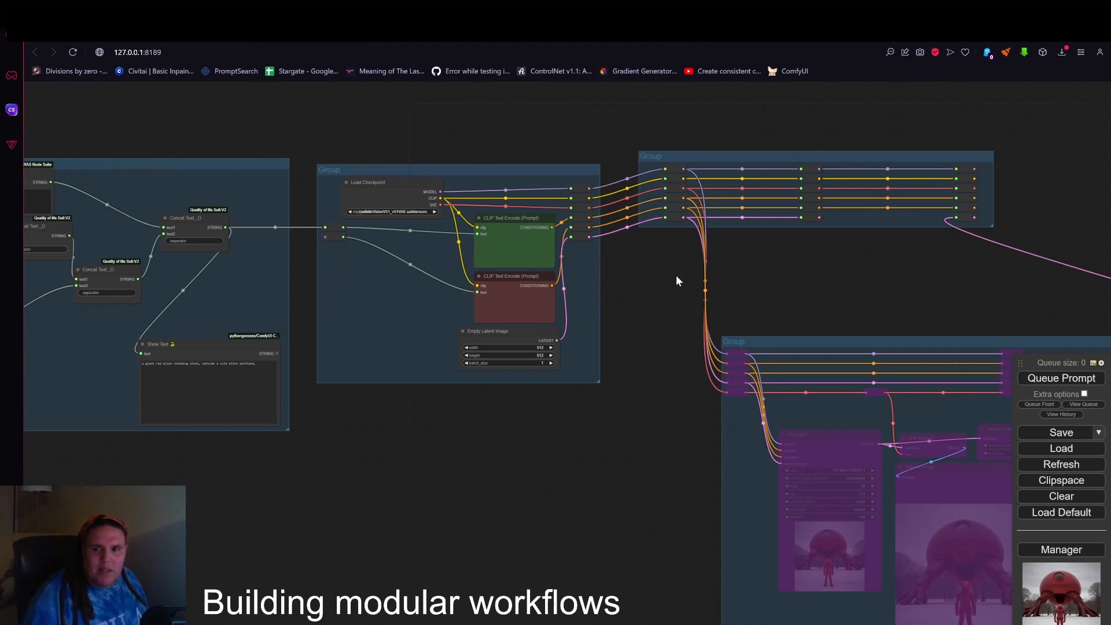
scroll(677, 279, down, 1)
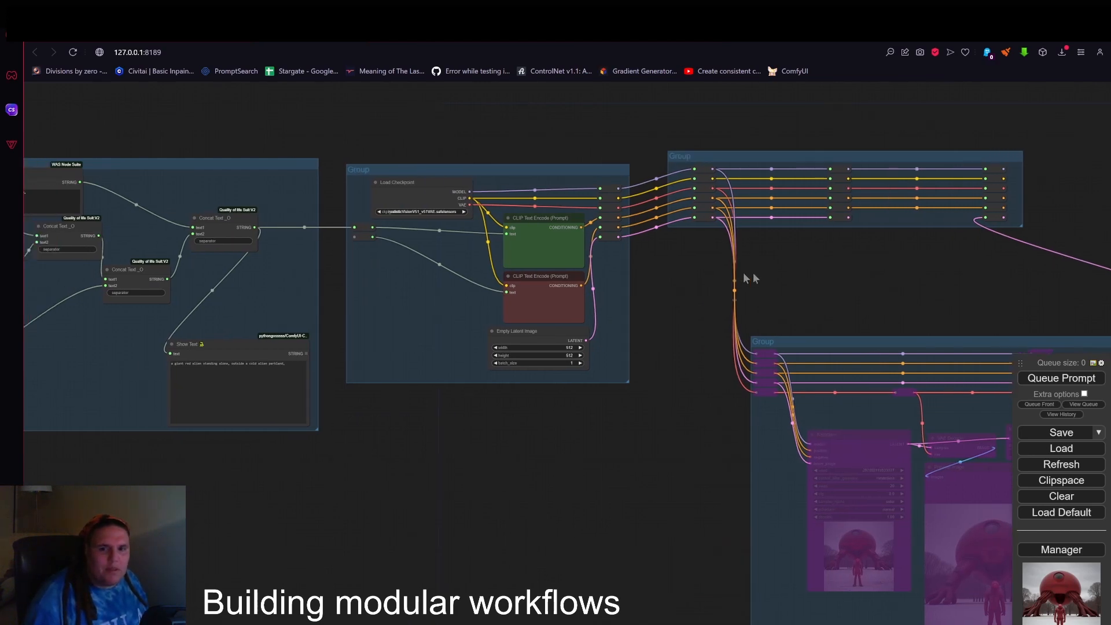
drag(745, 278, 984, 293)
drag(787, 490, 547, 437)
scroll(671, 447, down, 1)
drag(673, 448, 585, 452)
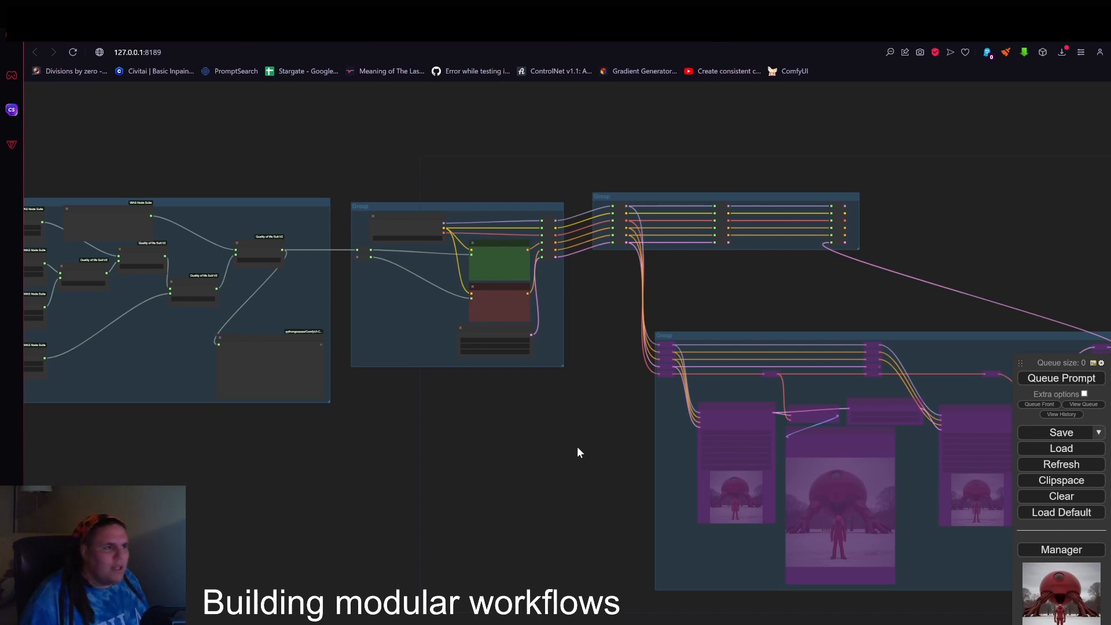
Add a WAS Node Suite Bus Node in the empty space beyond the end of the Reroute bus group.
drag(786, 305, 354, 399)
scroll(564, 337, up, 4)
scroll(563, 336, up, 1)
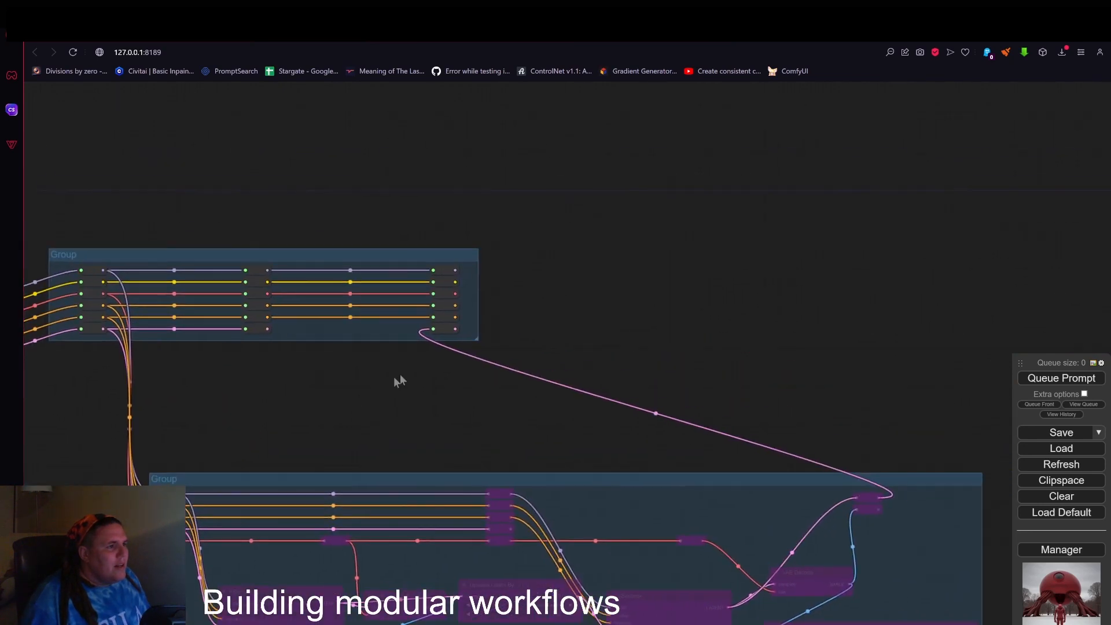
double_click(578, 261)
double_click(573, 225)
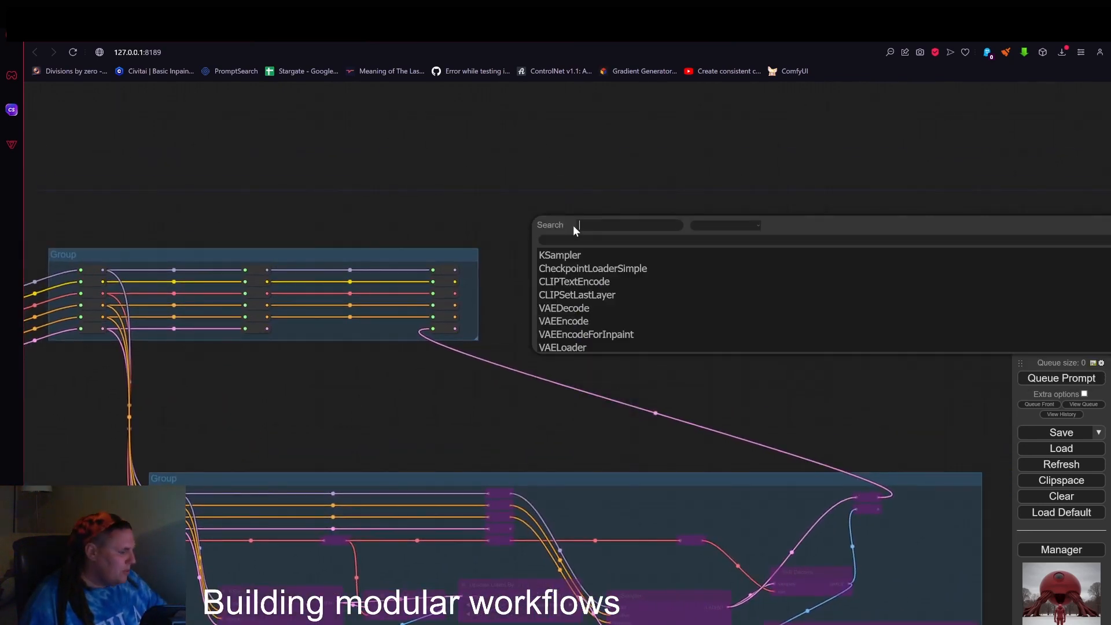
text(bus)
click(564, 257)
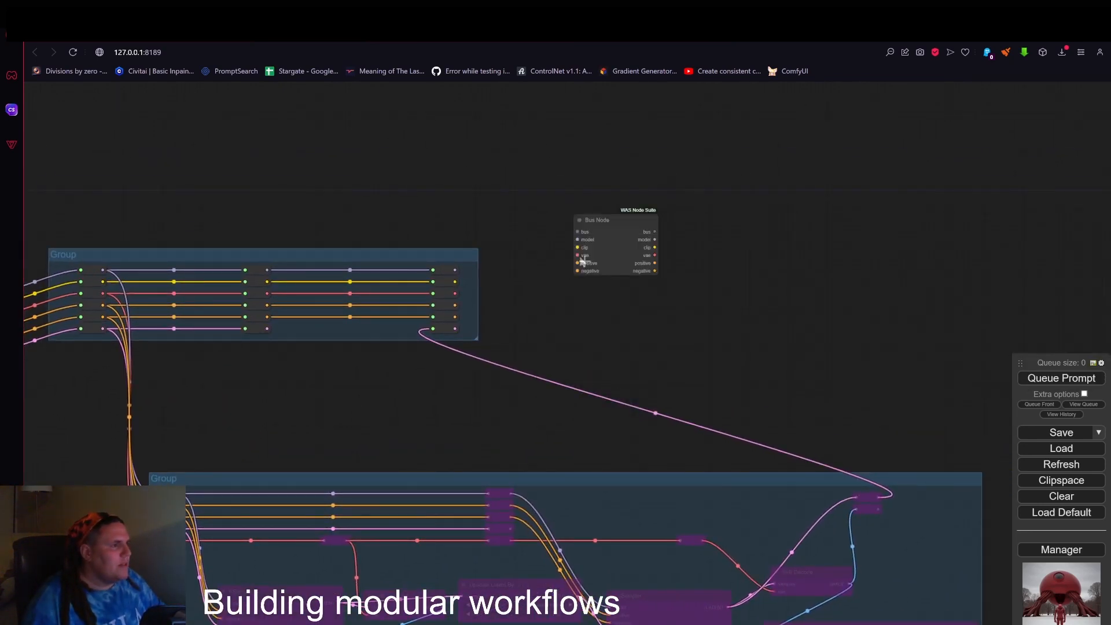
Add a FromBasicPipe node and a ToBasicPipe node near the Bus Node.
scroll(605, 238, up, 4)
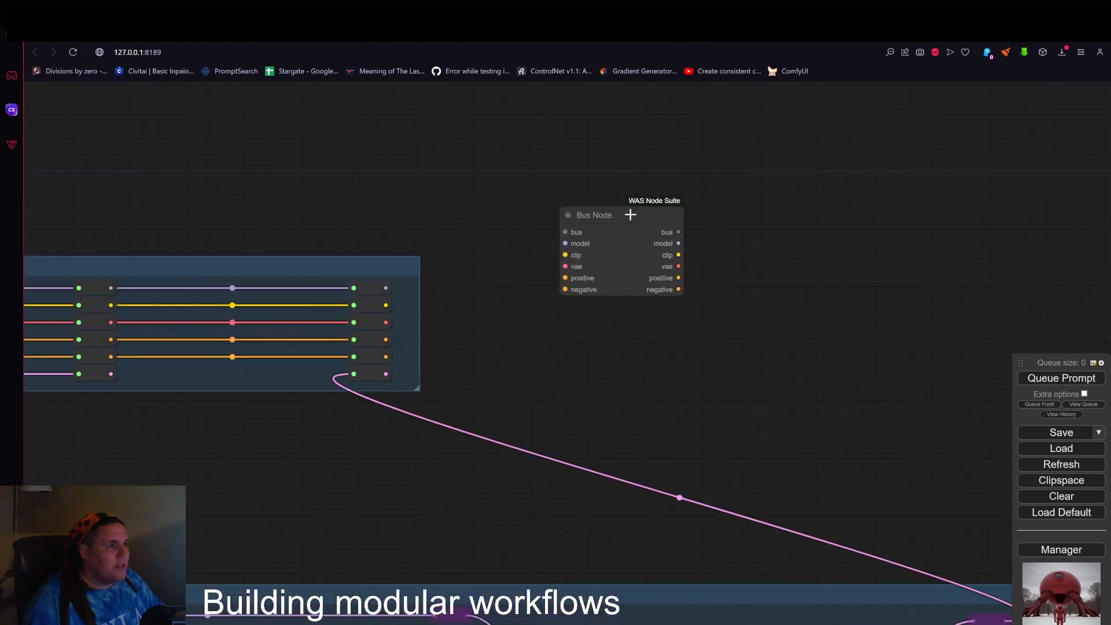
double_click(731, 253)
text(from)
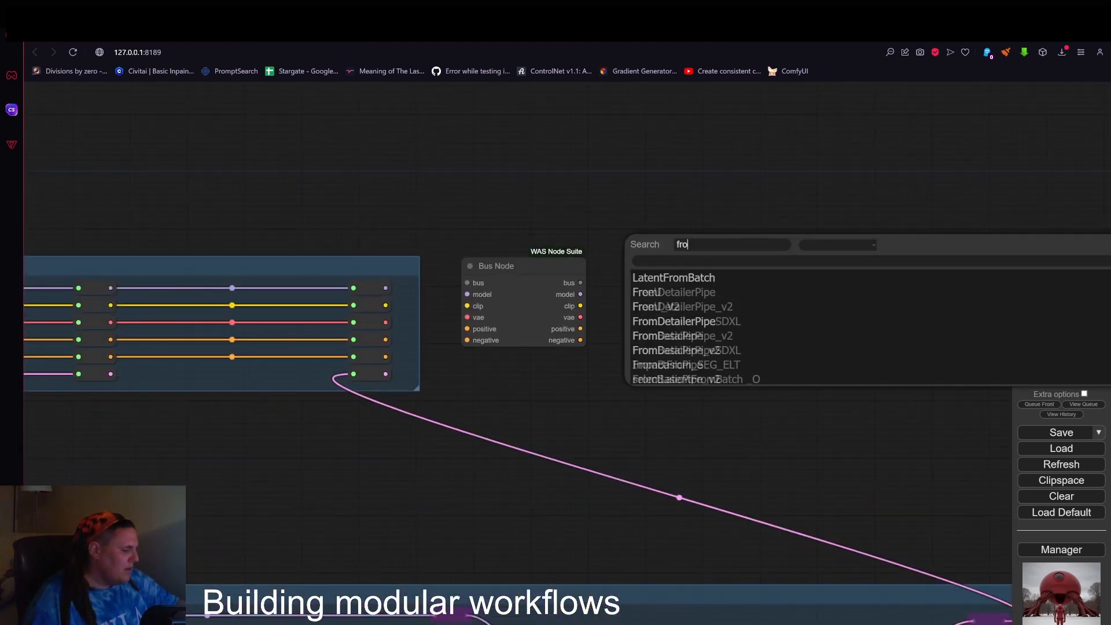
click(684, 339)
double_click(619, 200)
text(to)
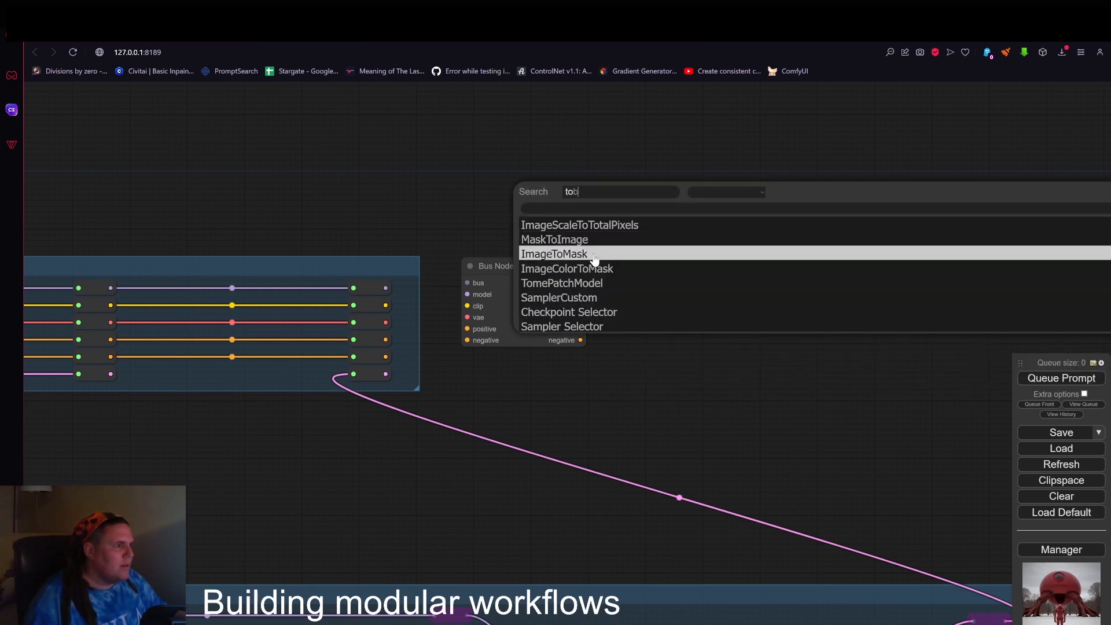
text(b)
click(585, 231)
Place ToBasicPipe and FromBasicPipe side by side above the Bus Node and link their basic_pipe connectors.
drag(695, 191, 466, 142)
drag(783, 240, 625, 129)
drag(555, 151, 579, 152)
Duplicate the Bus Node, set the two side by side, and link the first one's bus output to the second's bus input.
drag(493, 271, 491, 270)
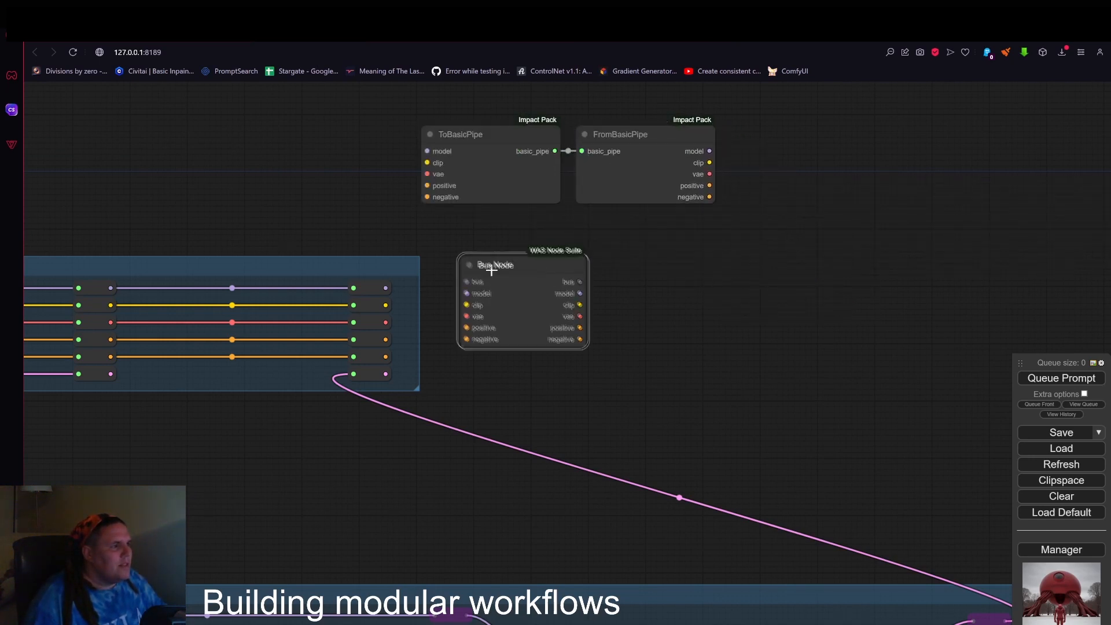
key(ctrl+v)
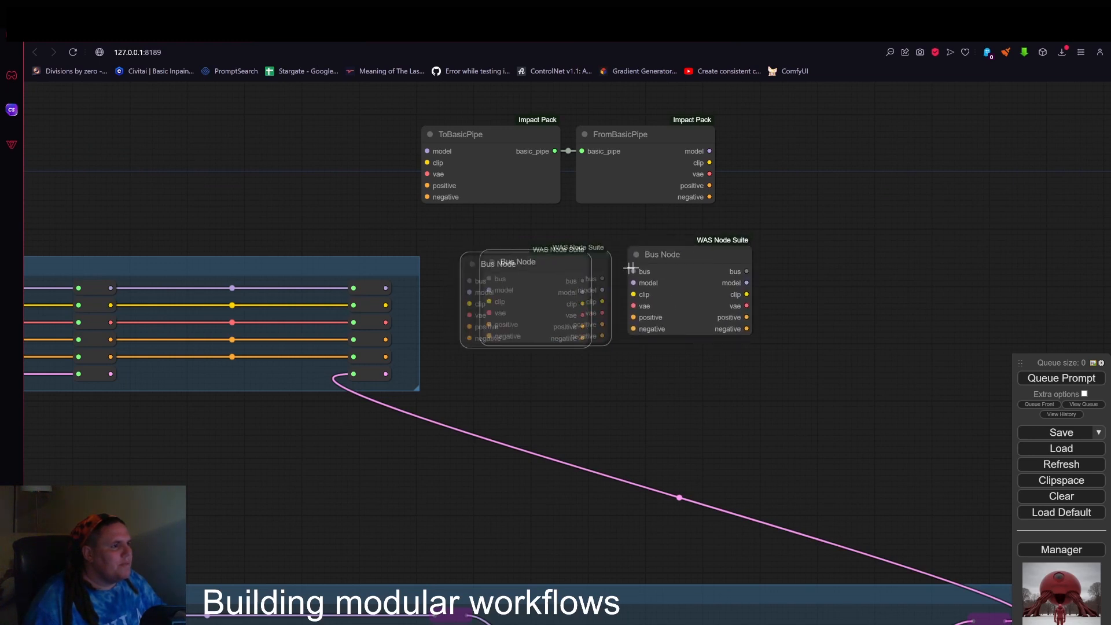
mouse_move(630, 268)
mouse_down()
mouse_move(568, 266)
mouse_move(633, 273)
mouse_up()
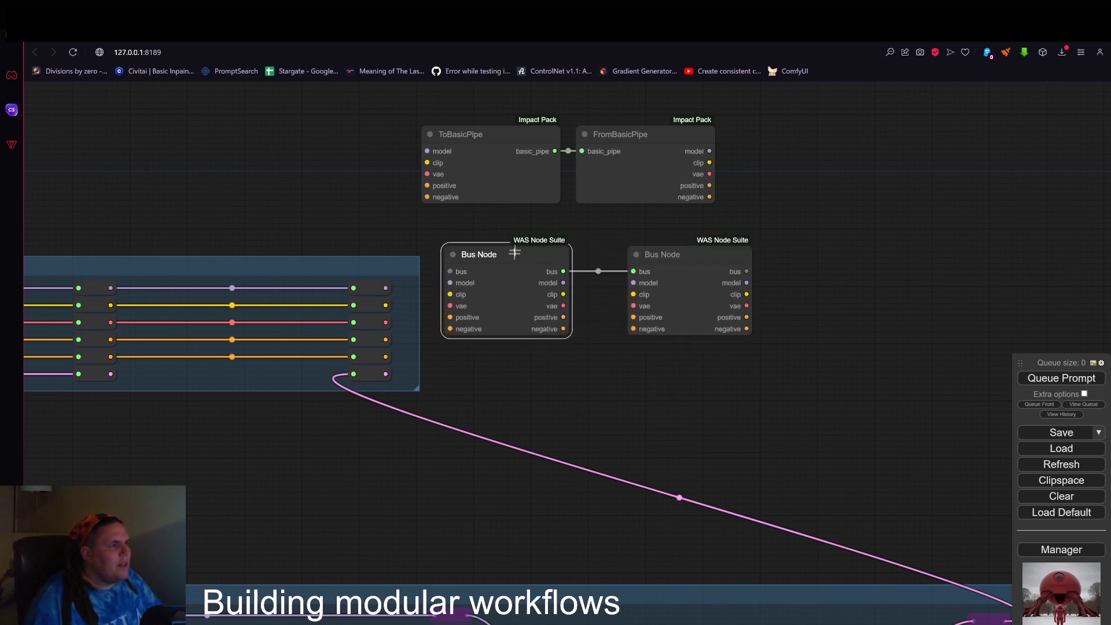
Connect the bus group's final Reroutes to the first Bus Node's model, clip, vae, positive and negative inputs.
drag(385, 288, 450, 295)
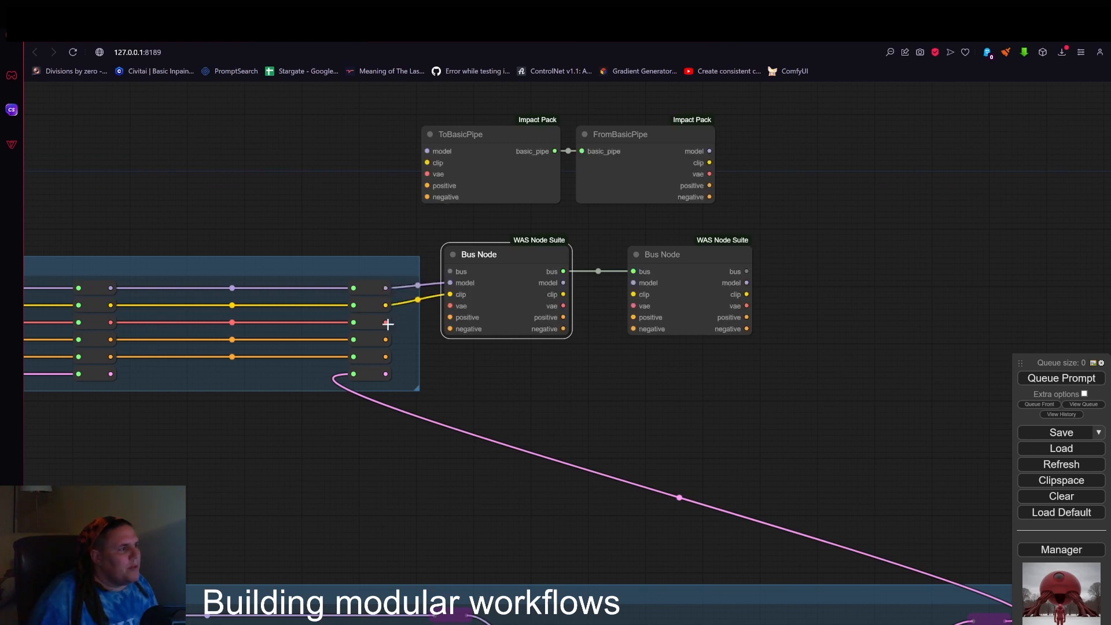
drag(388, 324, 450, 317)
drag(386, 356, 450, 329)
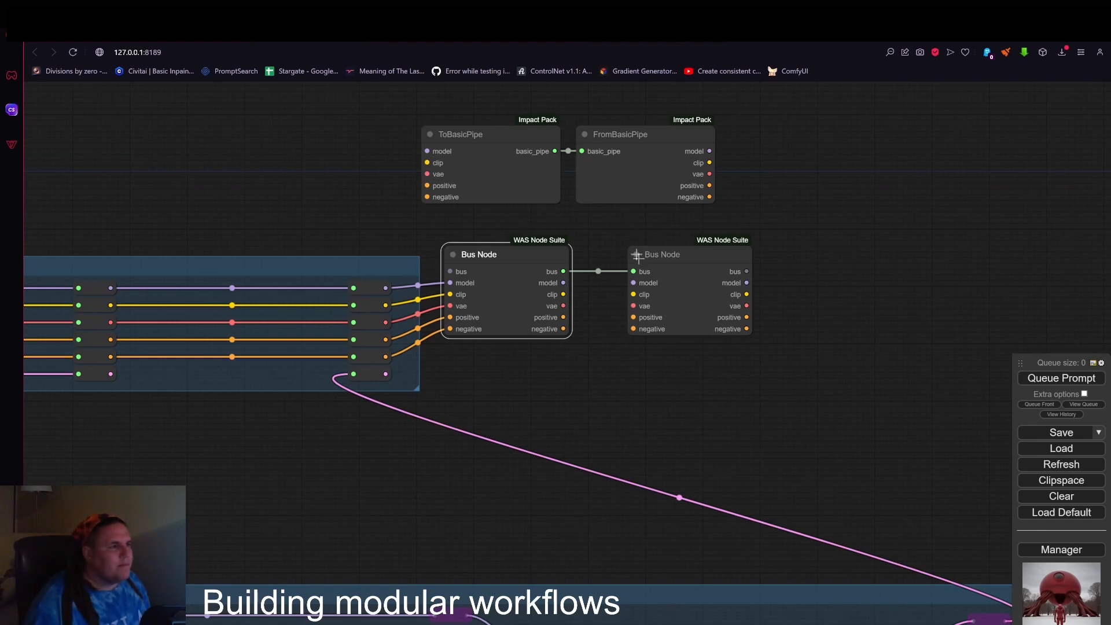
Switch to the browser tab holding the larger ComfyUI workflow with many color-coded groups.
scroll(645, 283, down, 5)
scroll(646, 330, down, 3)
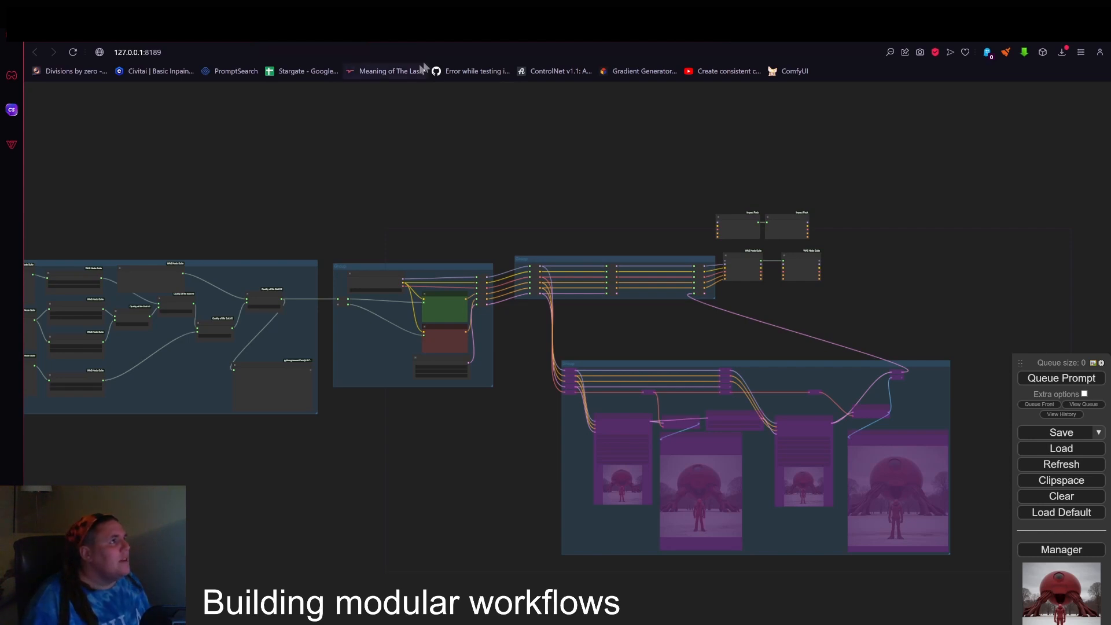
click(435, 33)
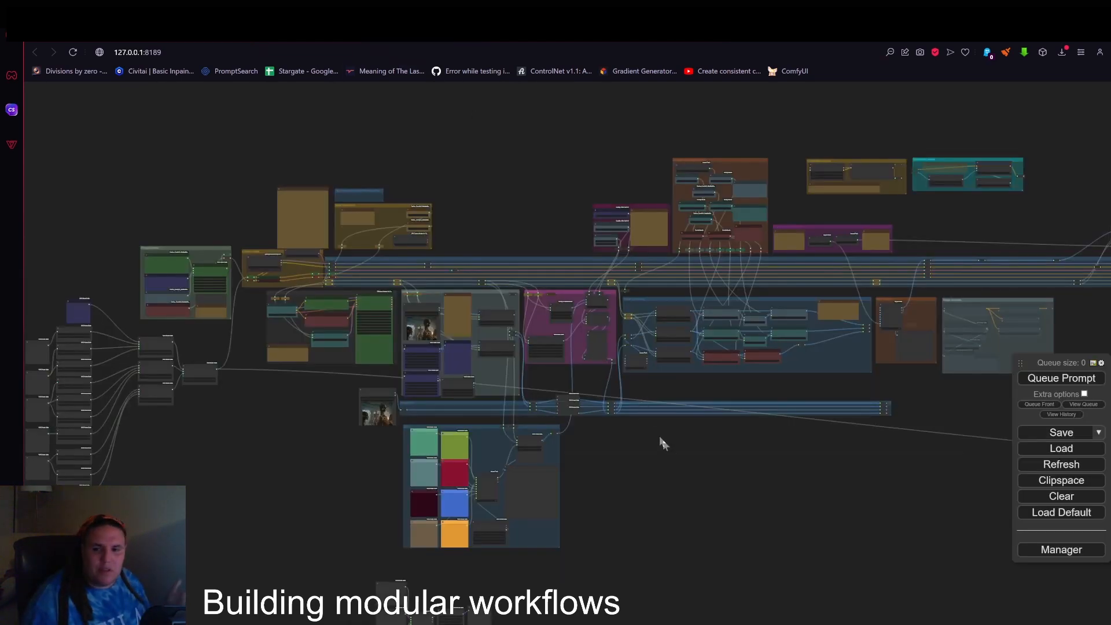
Examine the Input Sources group, the purple colorizing group, the Image Bus and the Text Concatenate prompt-building nodes.
scroll(663, 443, up, 4)
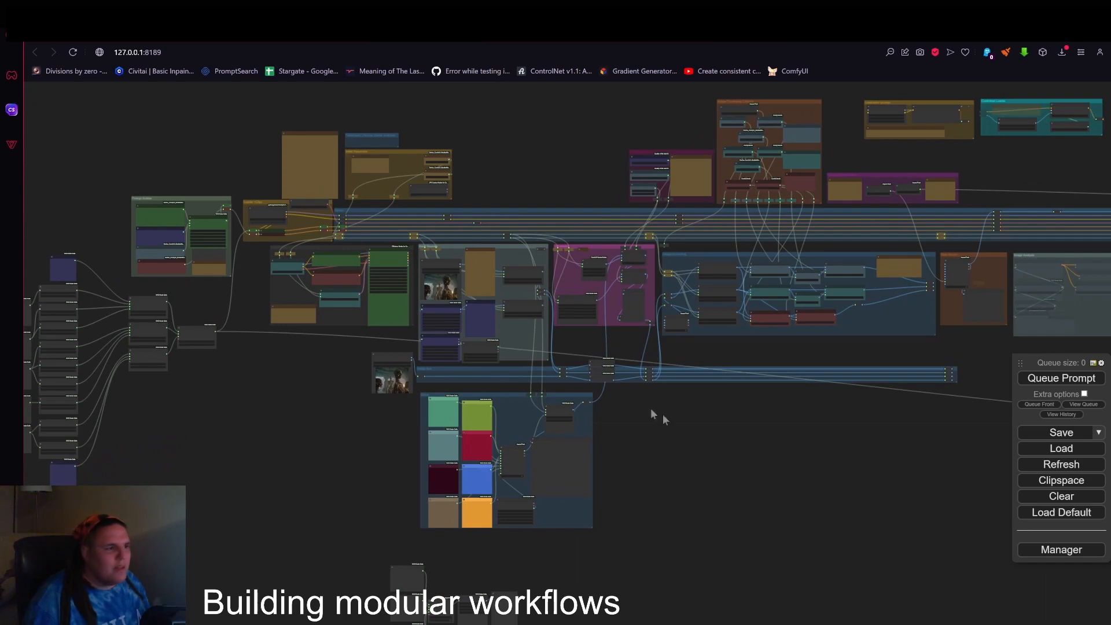
scroll(595, 284, up, 8)
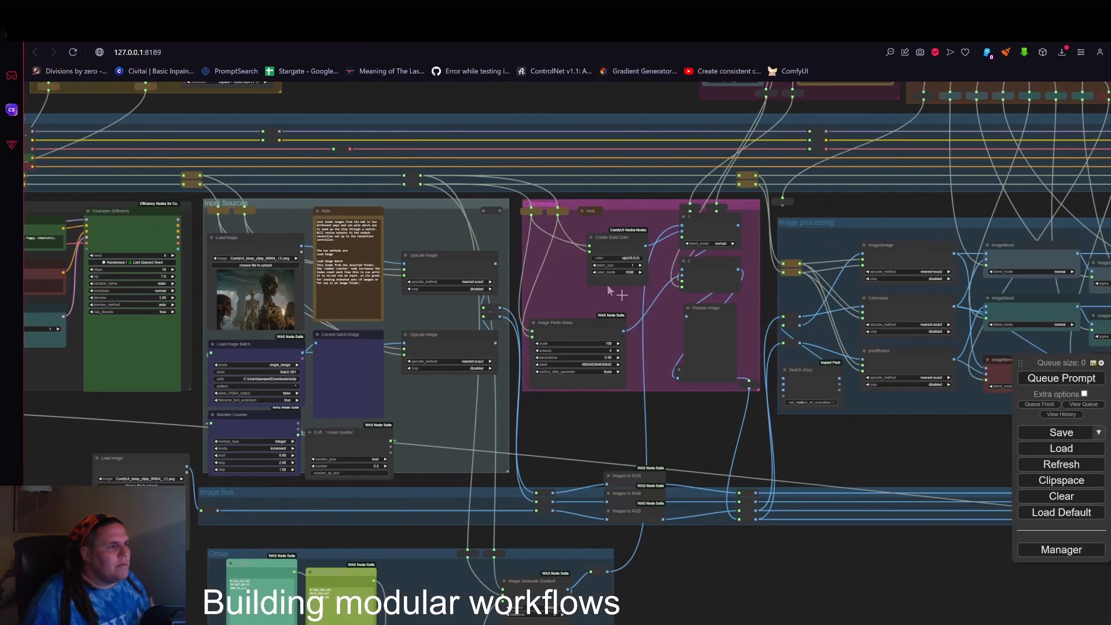
drag(651, 418, 860, 430)
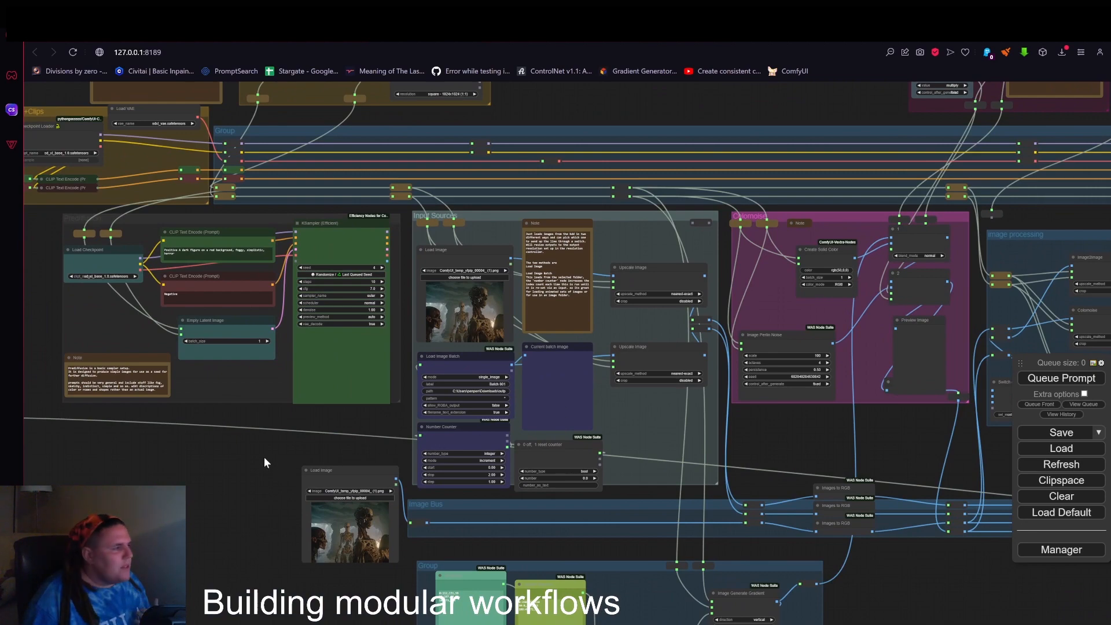
drag(264, 463, 712, 417)
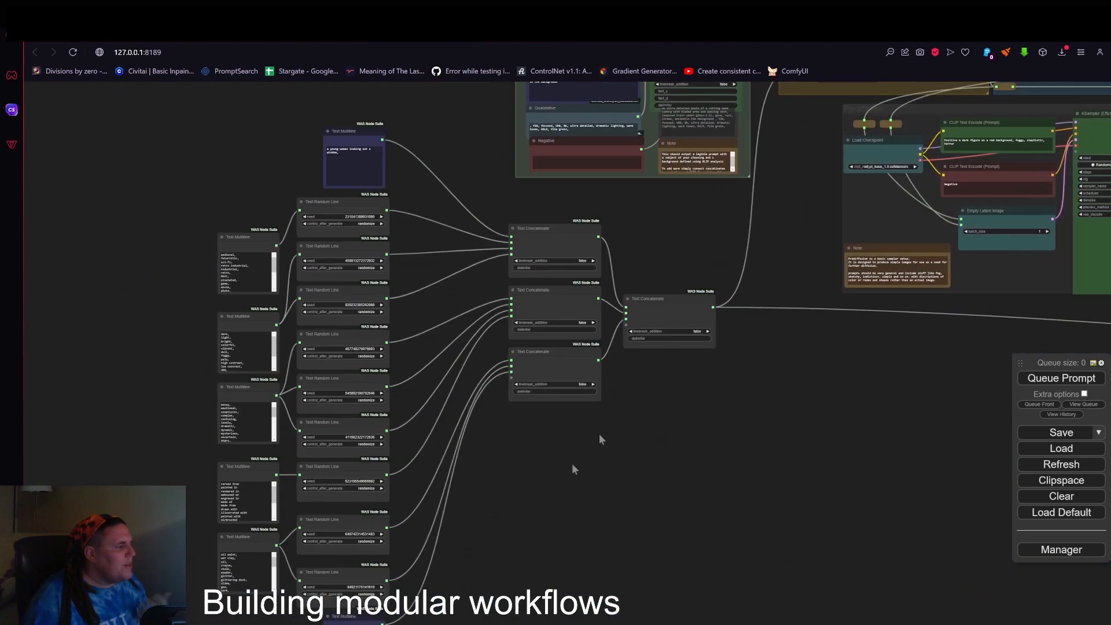
Examine the image processing, Main Router and Image Analysis groups beneath the main bus.
scroll(599, 472, down, 5)
drag(857, 414, 350, 440)
drag(879, 484, 357, 469)
scroll(809, 282, up, 5)
drag(824, 460, 613, 491)
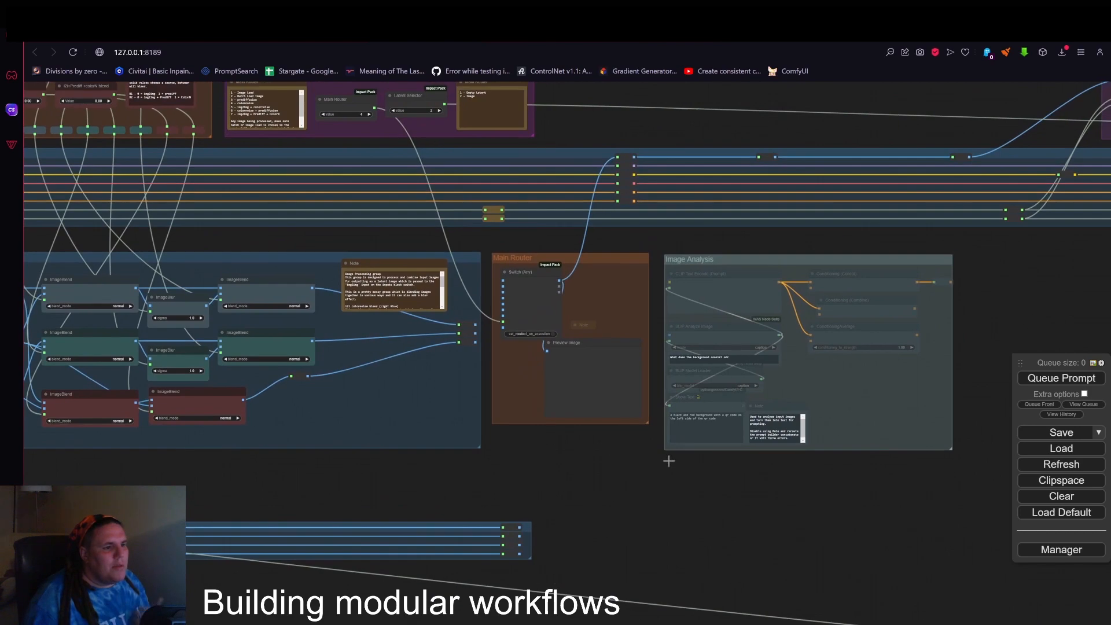
Inspect the control and loader groups above the bus and its ToBasicPipe end, then view the whole workflow.
drag(559, 317, 623, 428)
drag(721, 219, 811, 317)
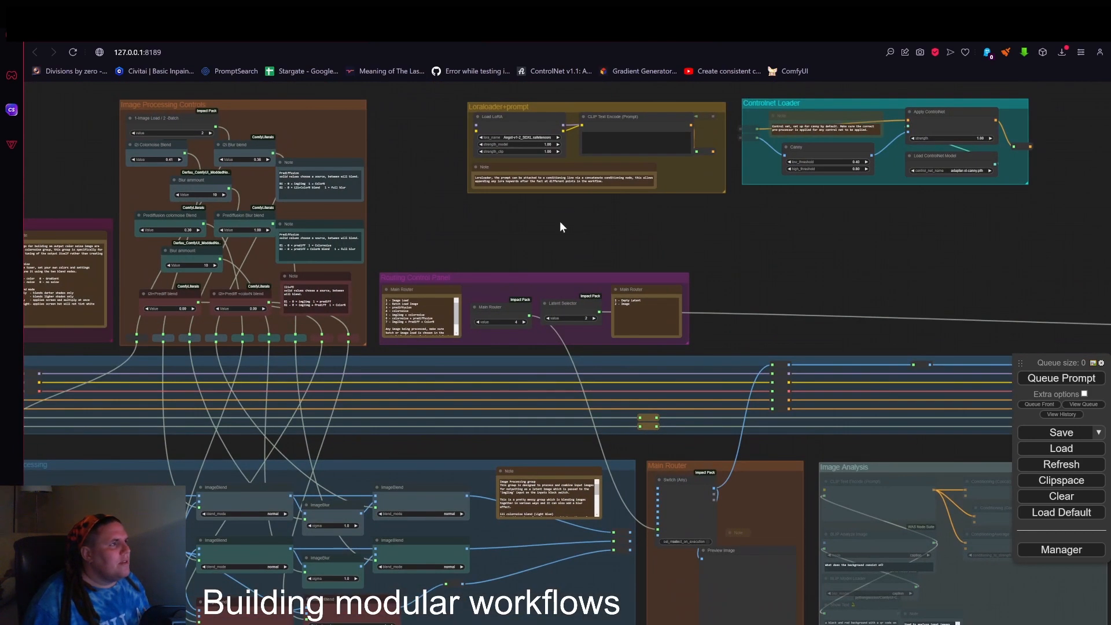
drag(560, 225, 365, 323)
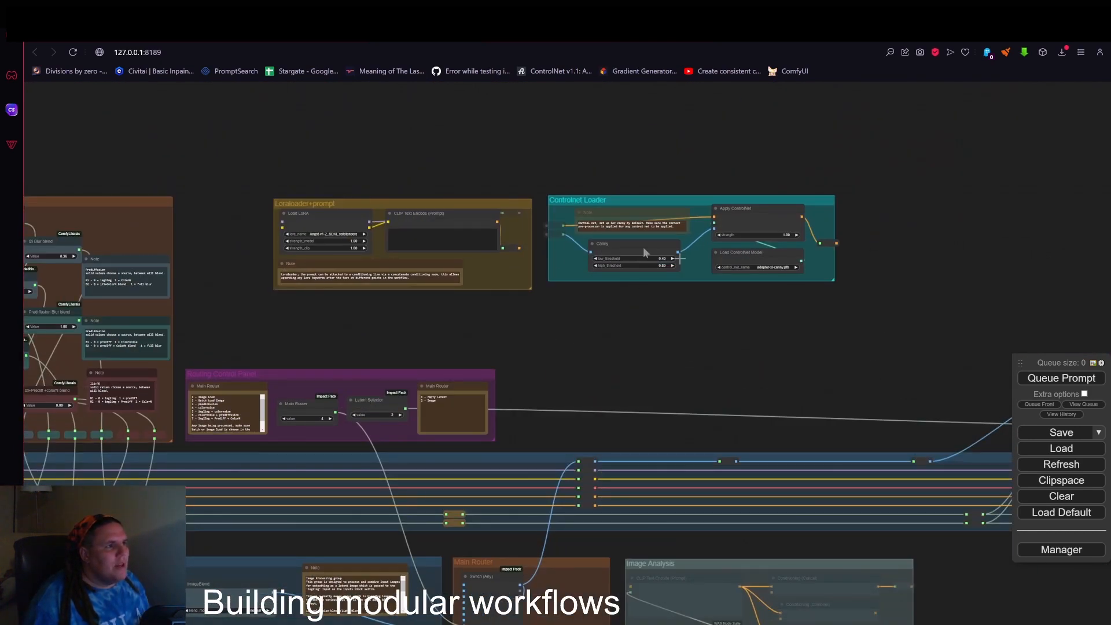
scroll(668, 311, down, 5)
drag(860, 374, 675, 280)
scroll(741, 190, up, 5)
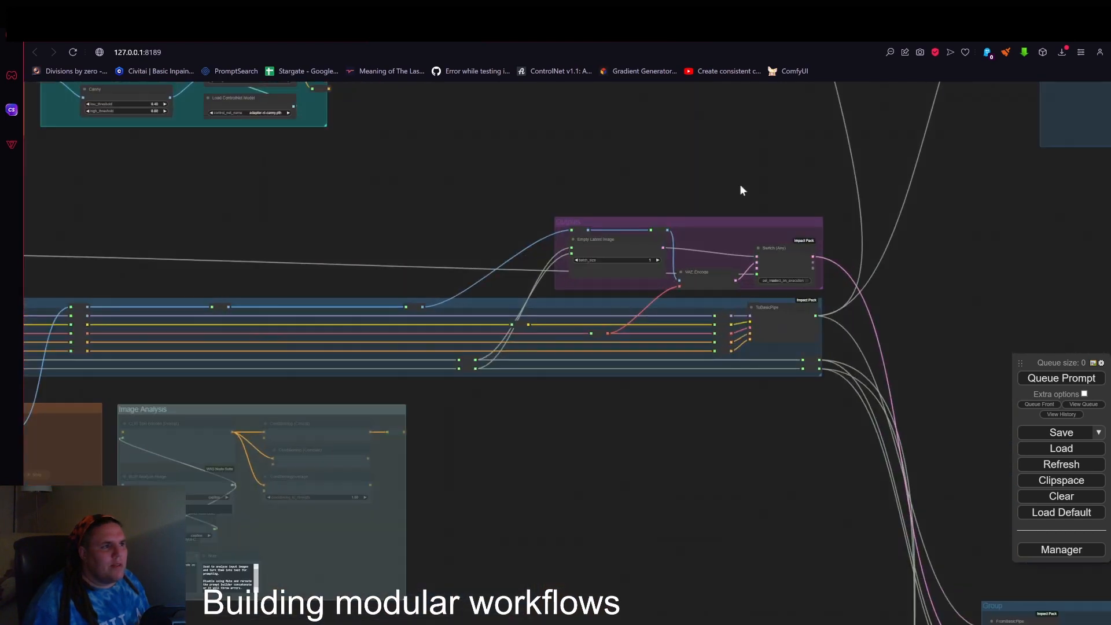
scroll(766, 427, down, 8)
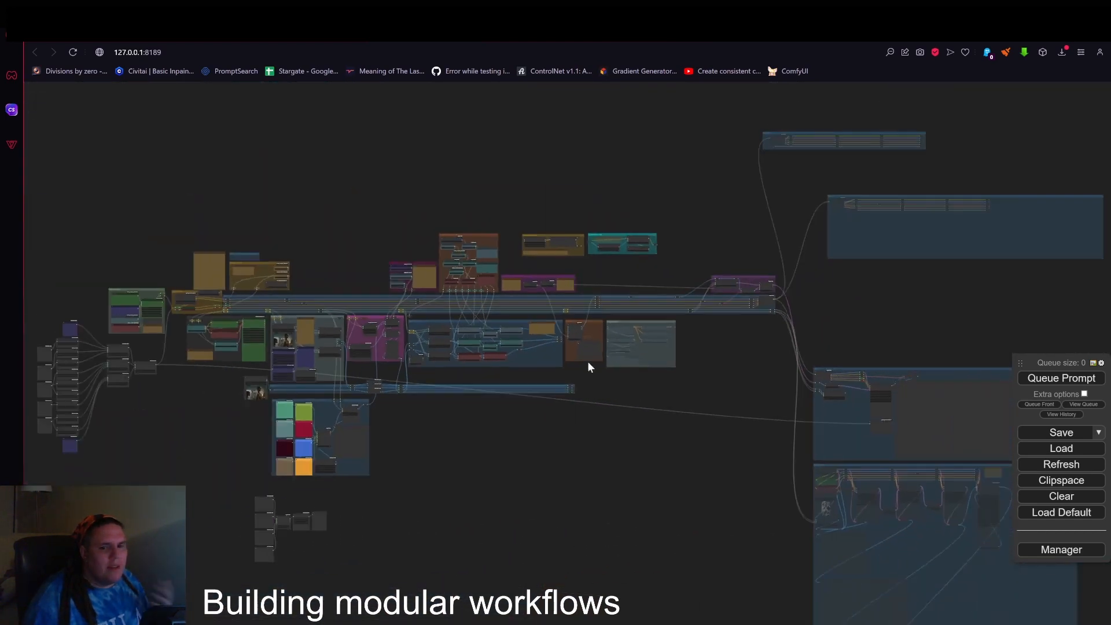